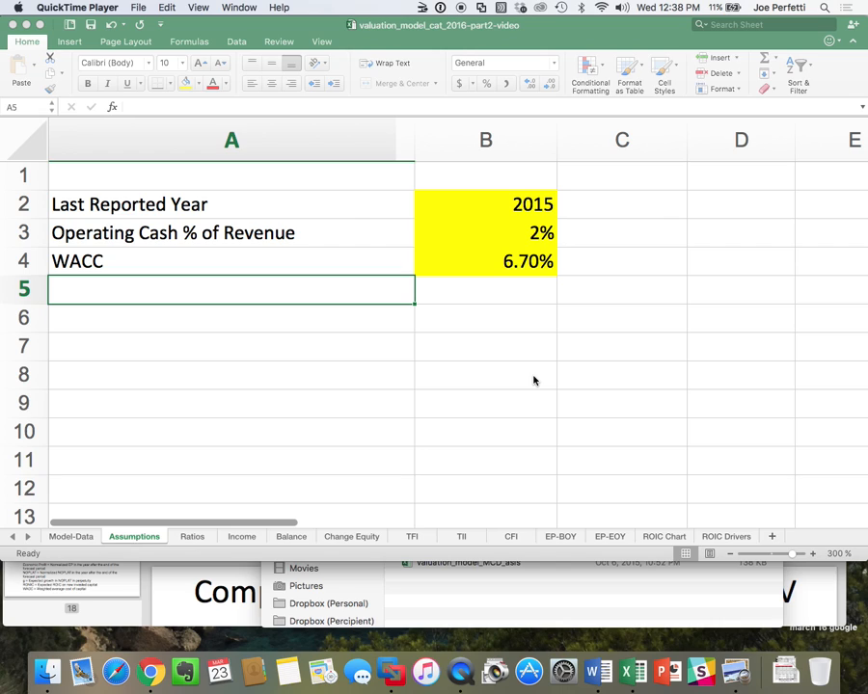
Examine the line items and Bloomberg field codes on the Model-Data sheet, including the Pensions Long Term Liabilities row.
left_click(64, 542)
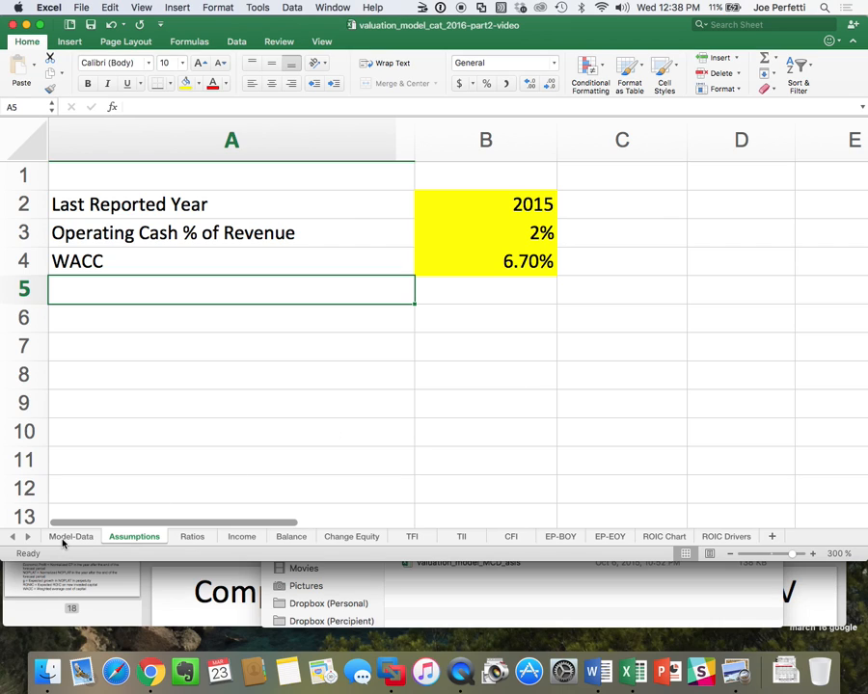
left_click(67, 538)
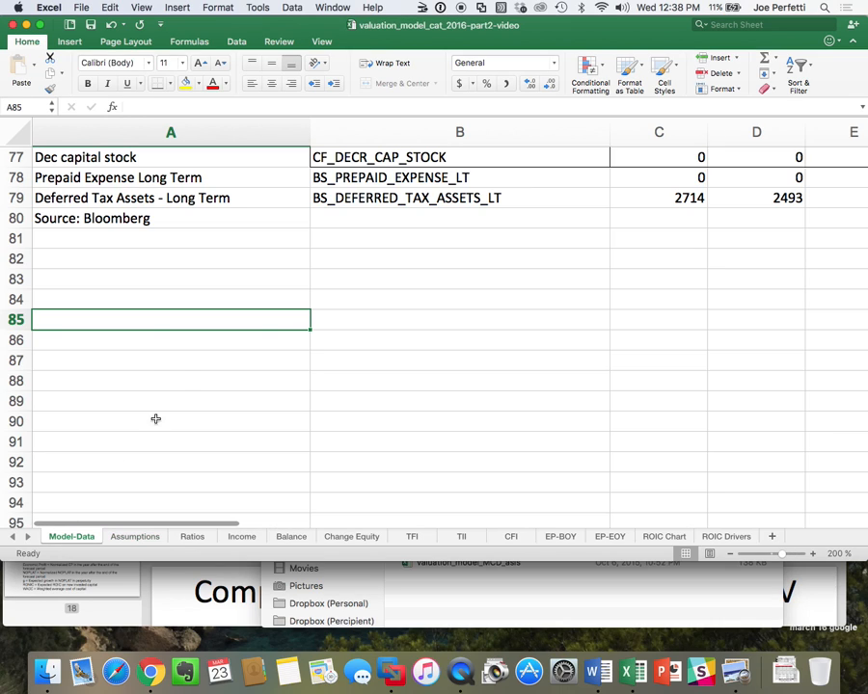
scroll(183, 382, "up", 5)
scroll(182, 382, "up", 15)
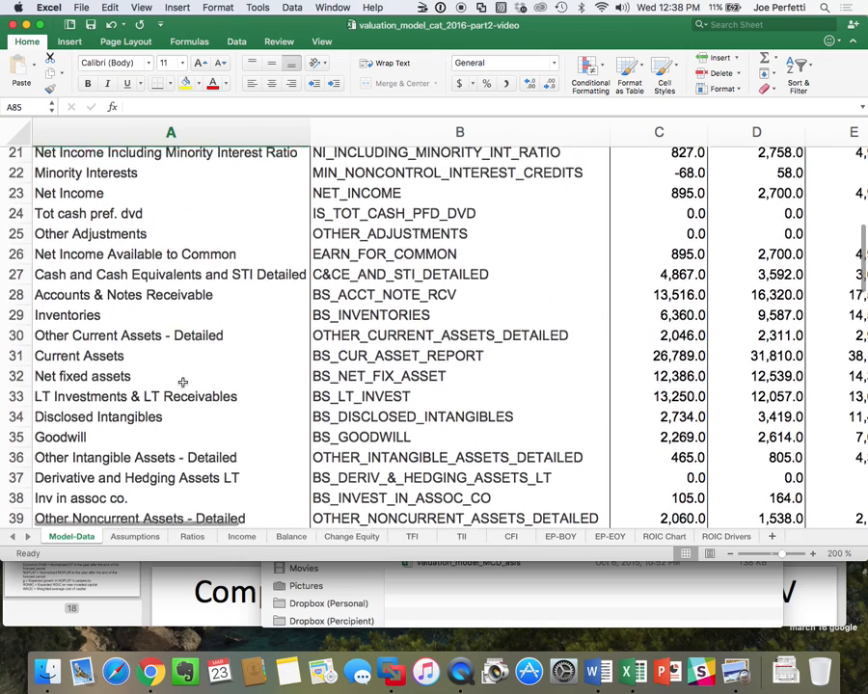
scroll(182, 382, "up", 3)
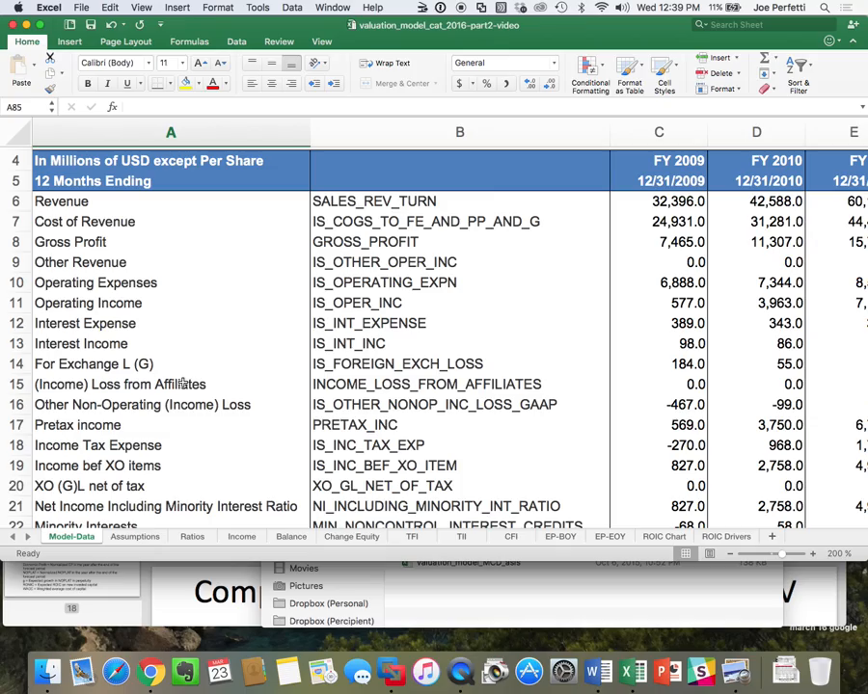
scroll(233, 328, "down", 10)
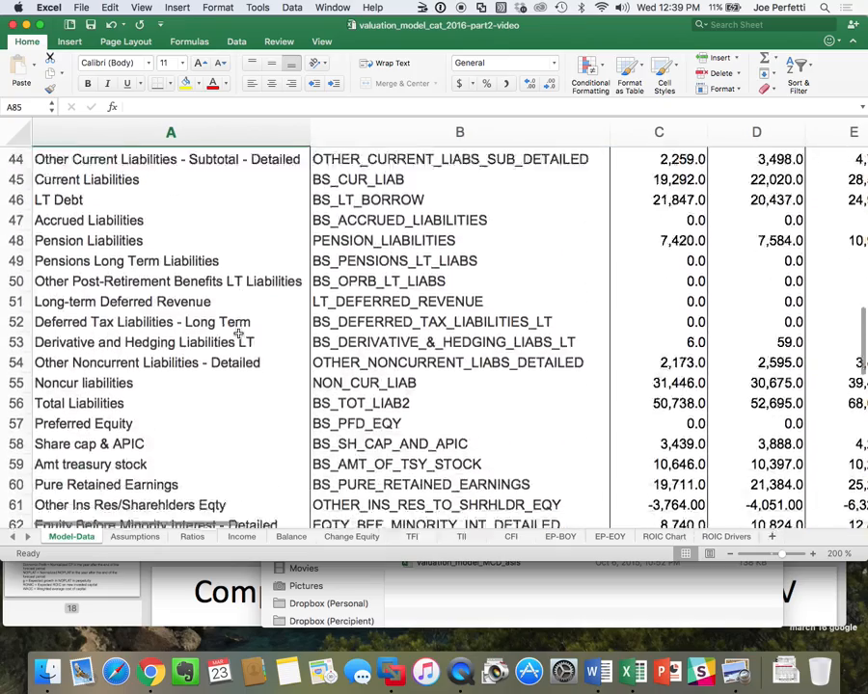
scroll(238, 333, "down", 9)
scroll(239, 332, "up", 1)
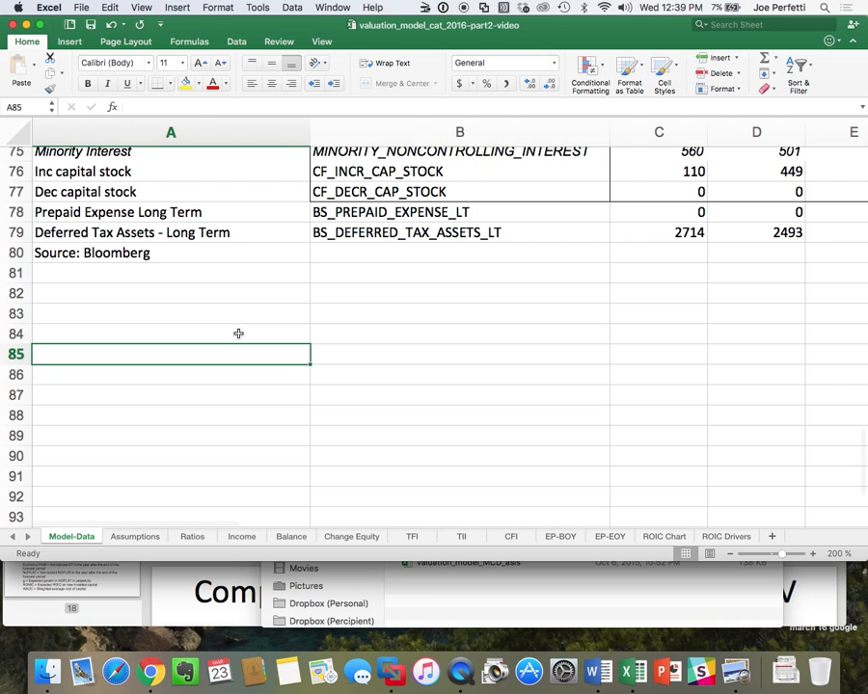
scroll(238, 334, "up", 8)
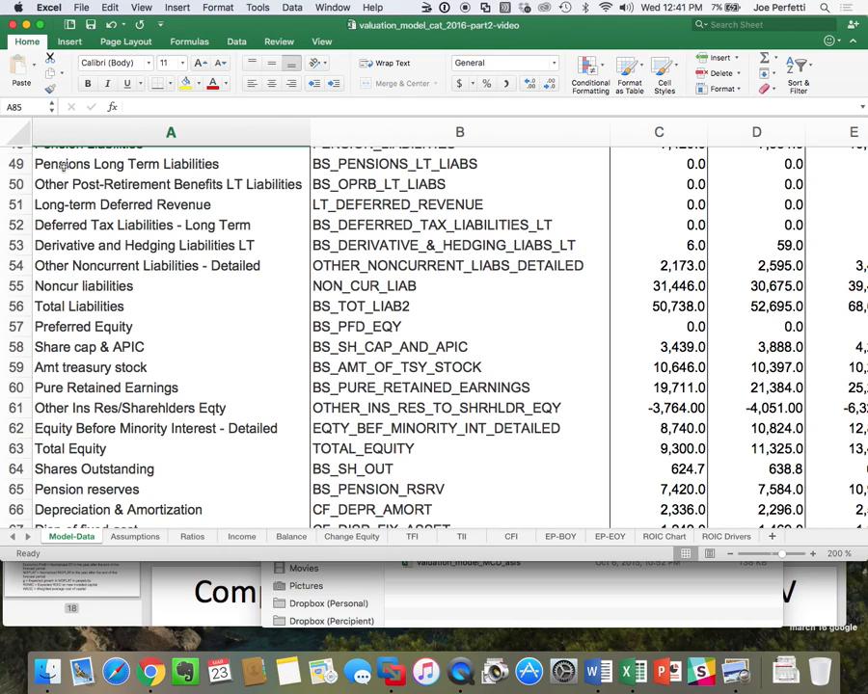
left_click(17, 164)
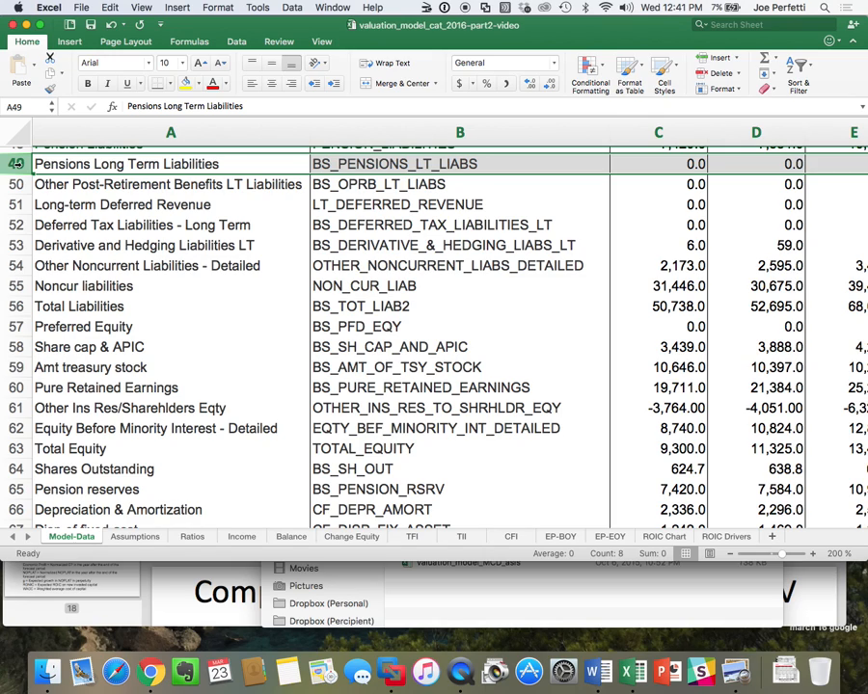
Switch to the Windows 10 virtual machine, accept the Bloomberg API reminder and close the FA1_g313s5xm workbook without saving.
left_click(387, 675)
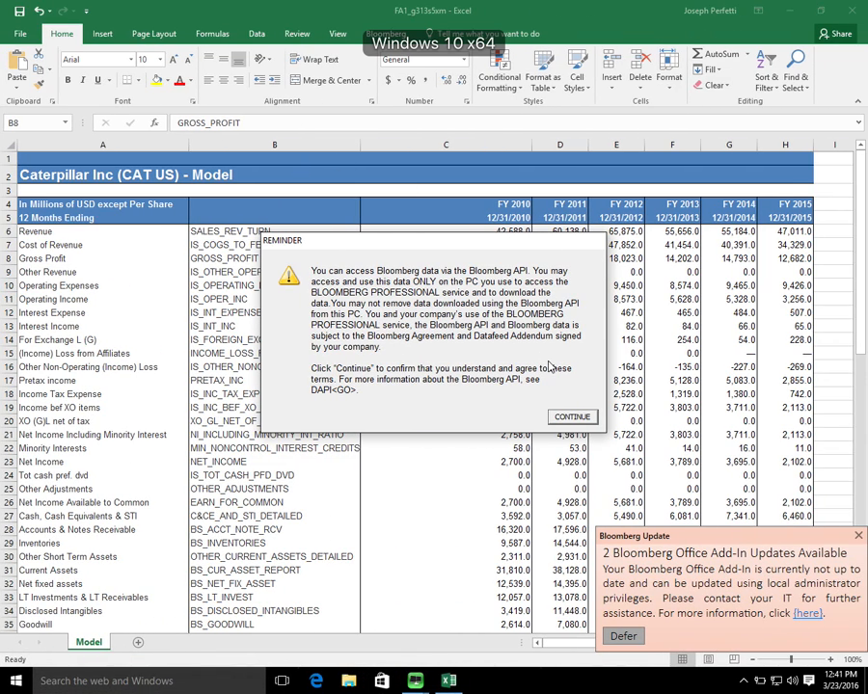
left_click(571, 417)
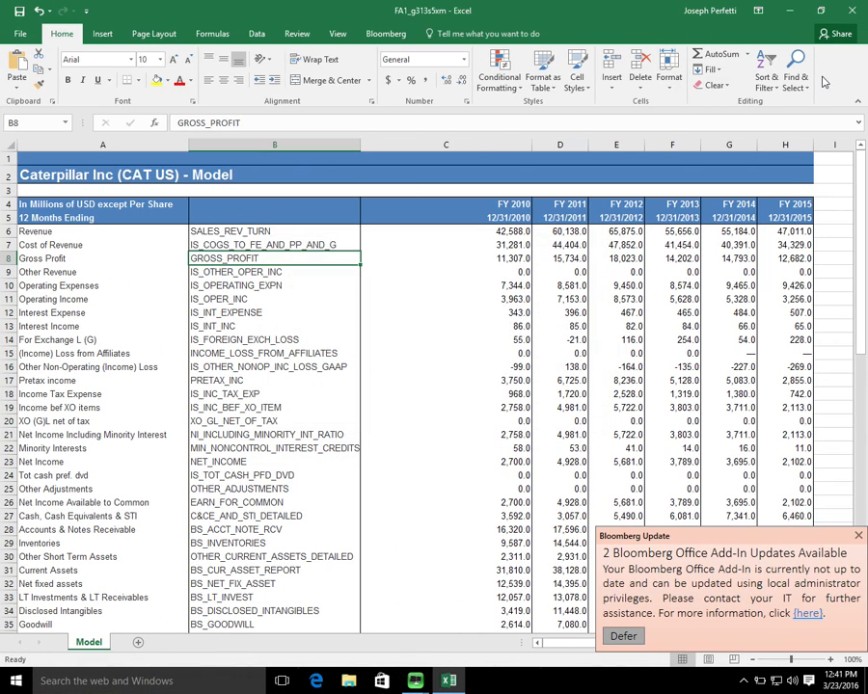
left_click(852, 10)
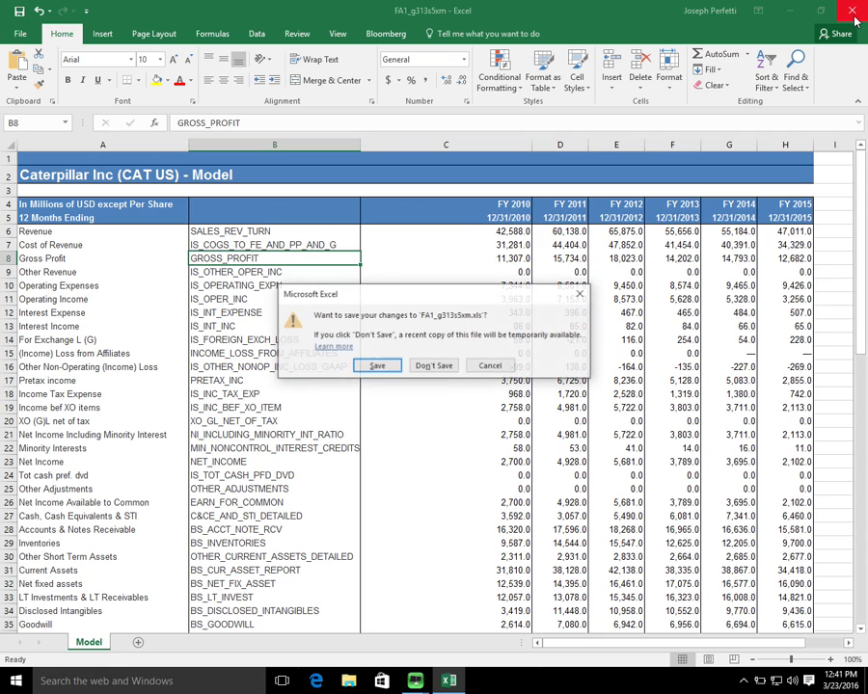
left_click(421, 367)
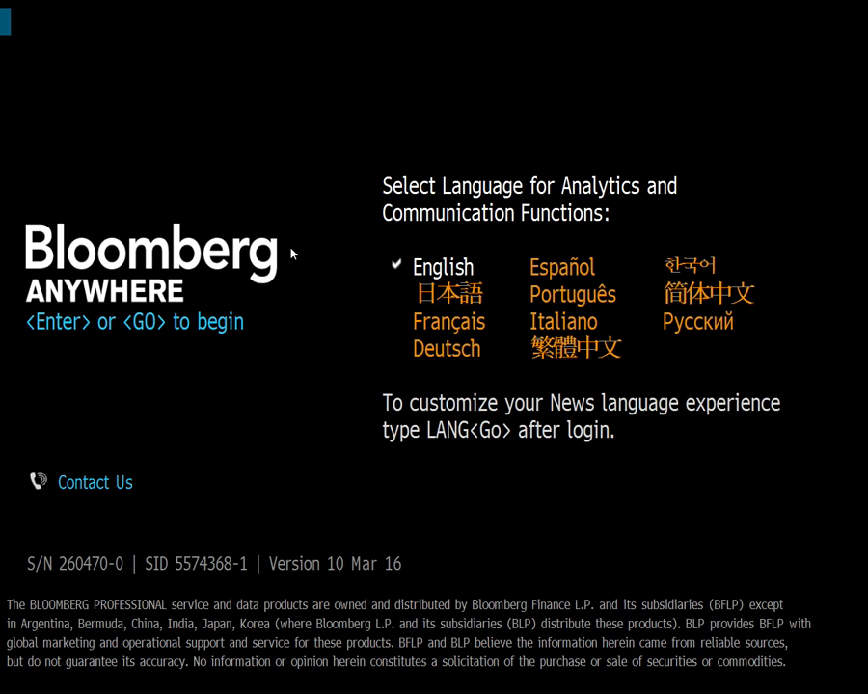
Log in to Bloomberg Anywhere in English with the account login name, password and B-Unit verification code.
key("Return")
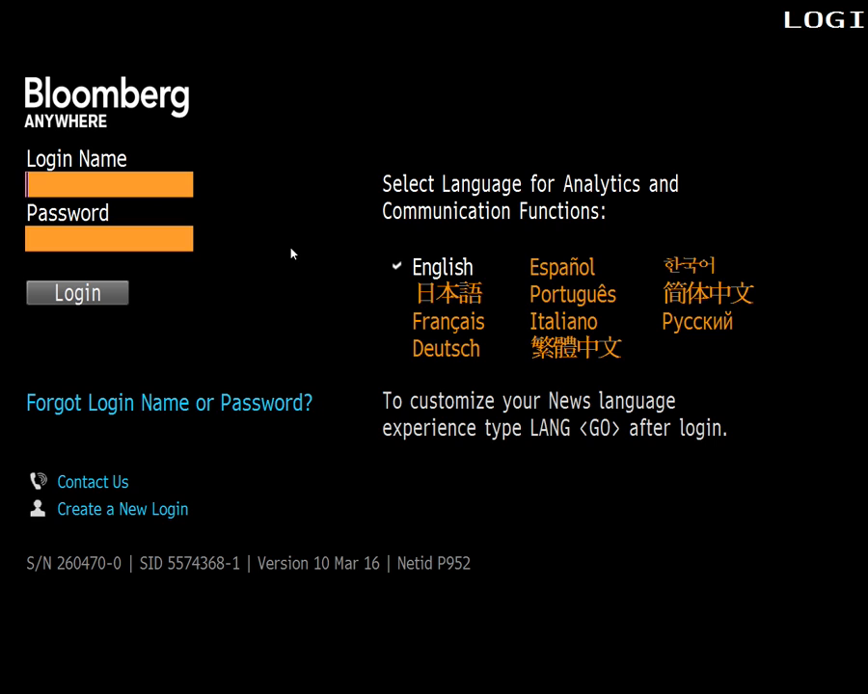
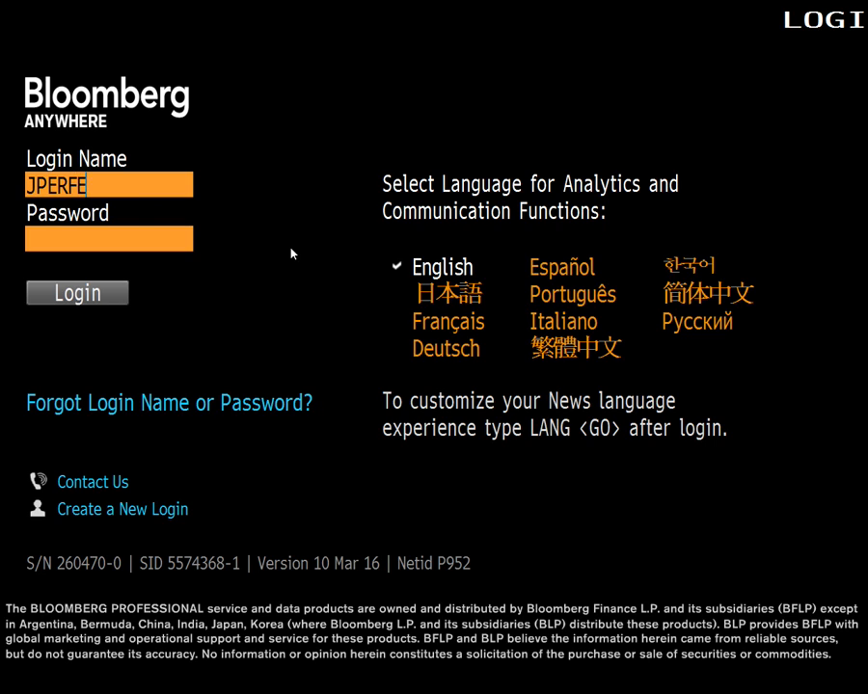
key("Tab")
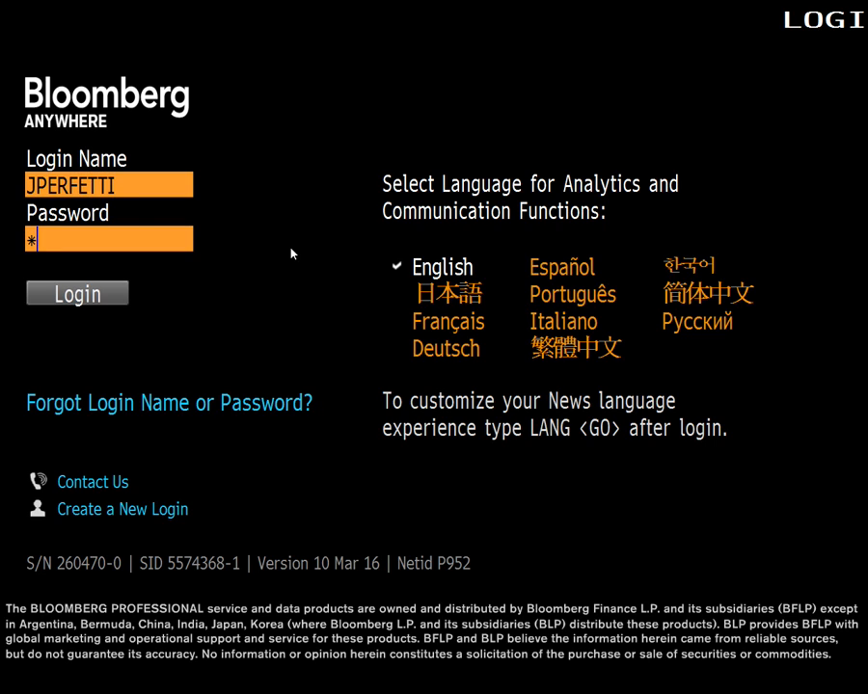
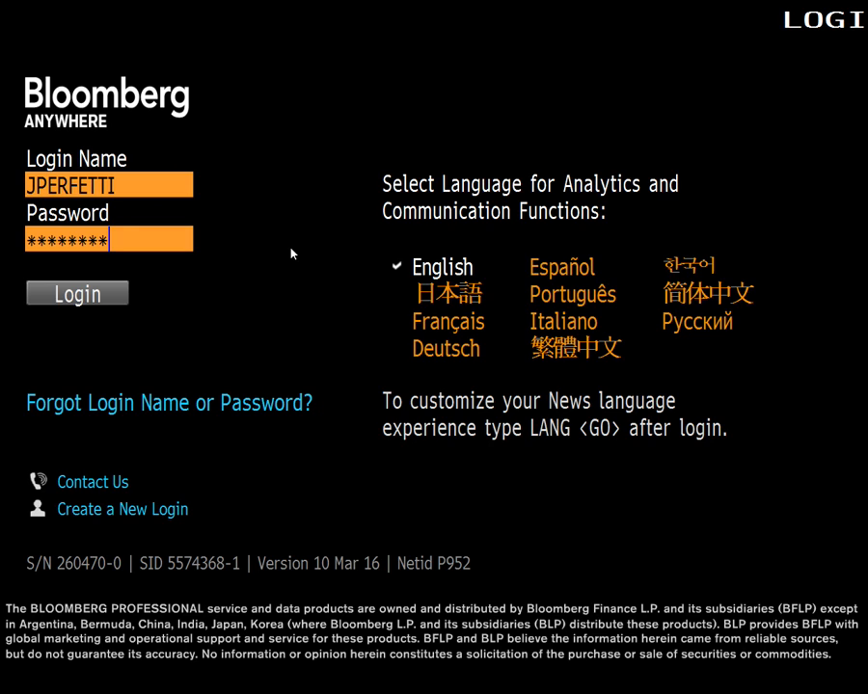
key("Return")
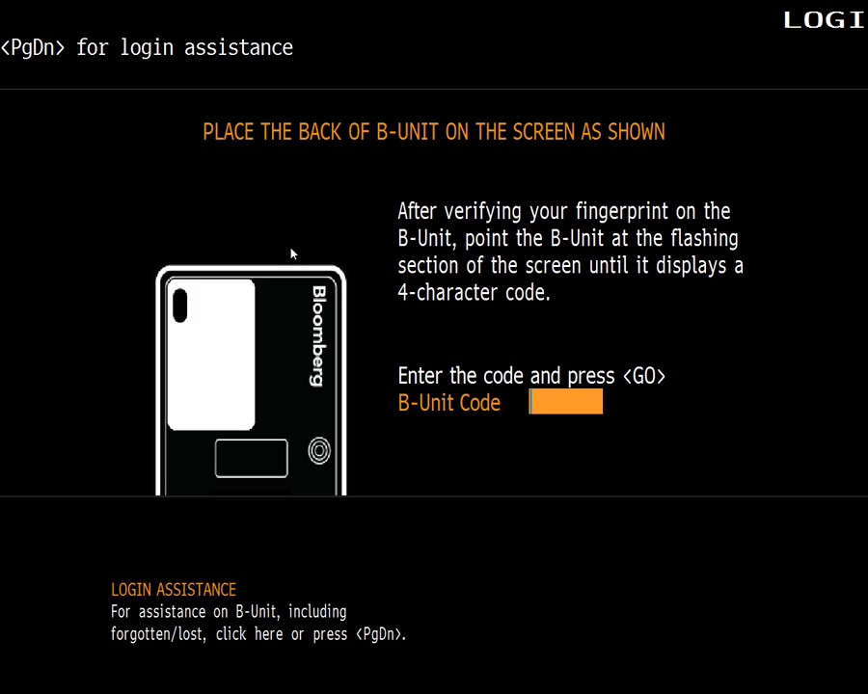
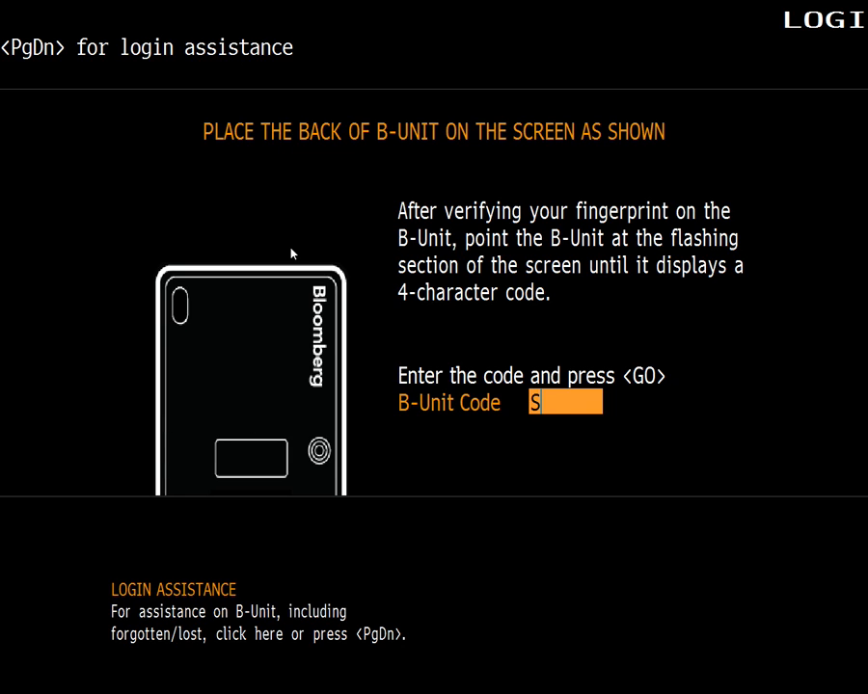
key("Return")
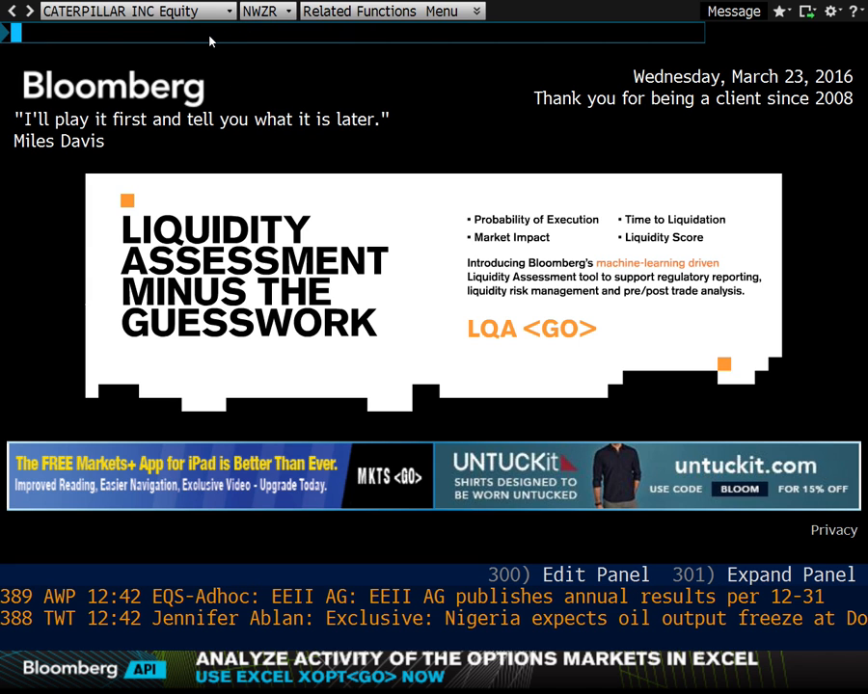
Run the FA function for Caterpillar Inc and display its financials in the custom template Model.
type("FA")
key("Return")
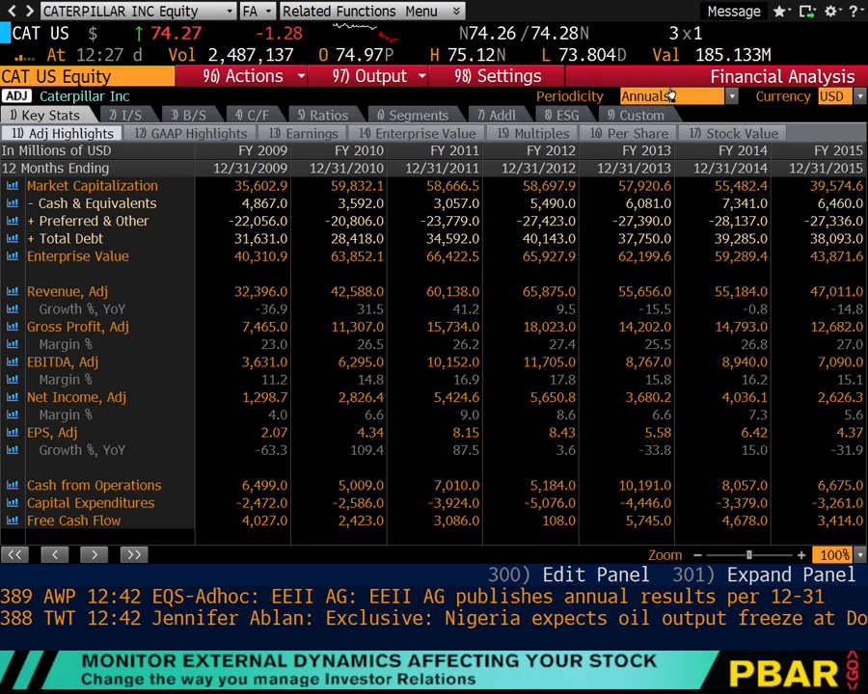
left_click(648, 116)
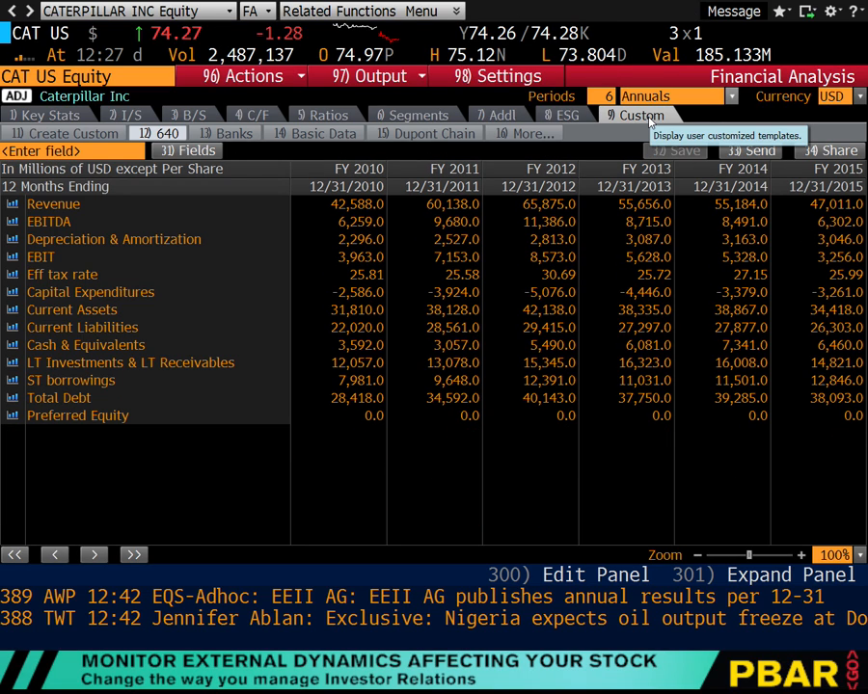
left_click(533, 135)
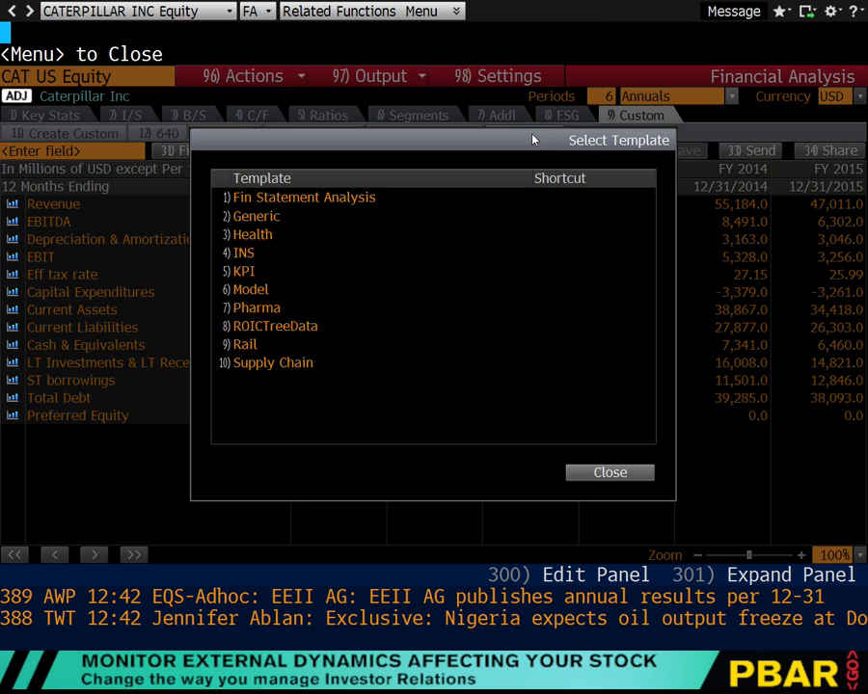
left_click(253, 289)
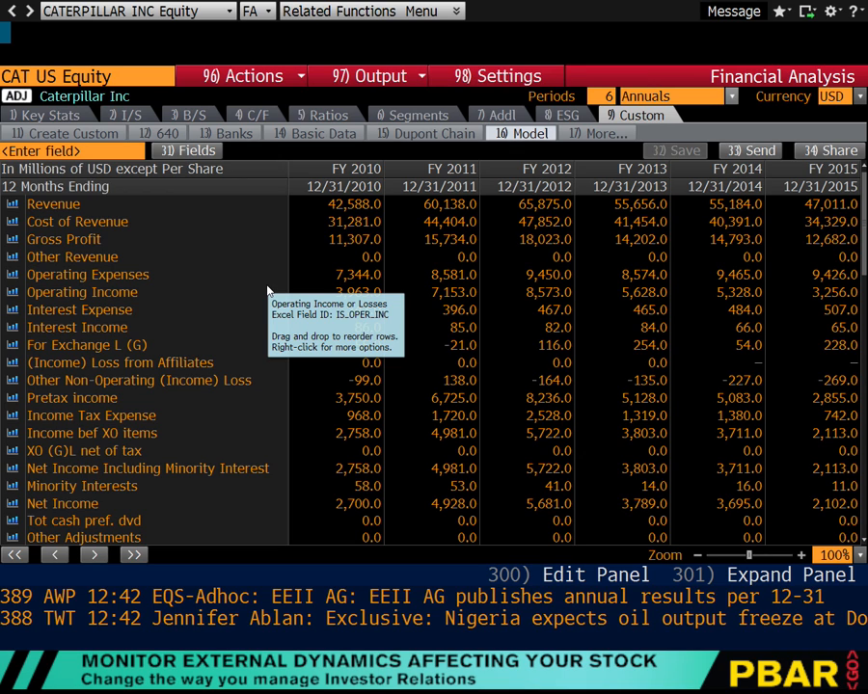
Check the Model-Data rows in the Excel workbook on the Mac and start a new custom template in Bloomberg Financial Analysis.
key("ctrl+Left")
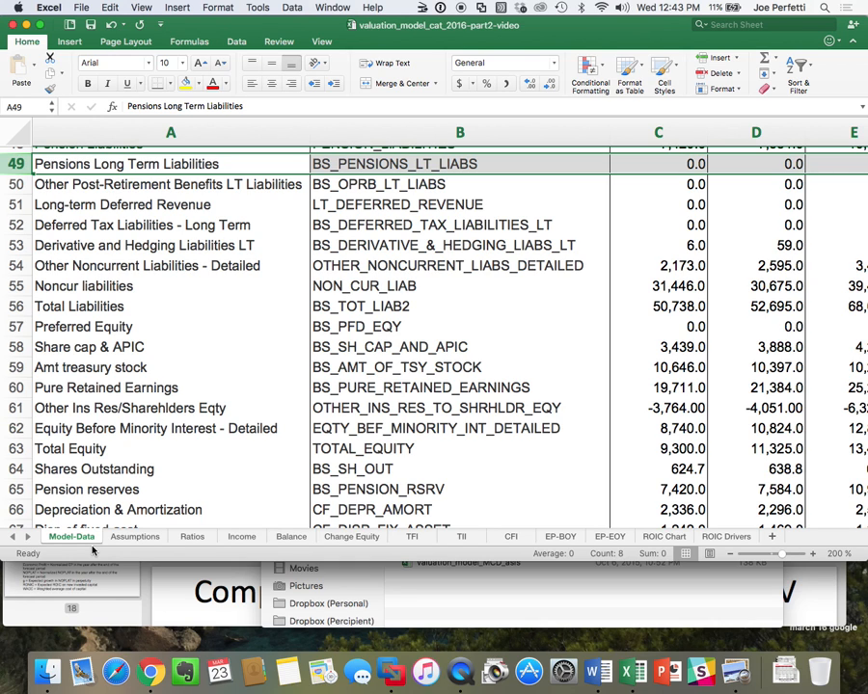
scroll(162, 411, "down", 10)
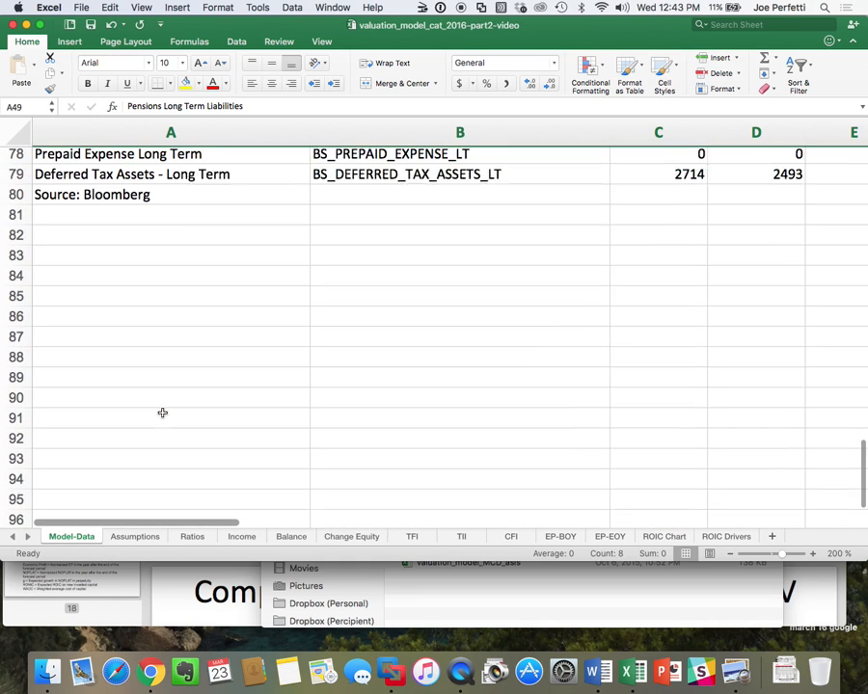
scroll(162, 413, "up", 1)
scroll(162, 412, "up", 1)
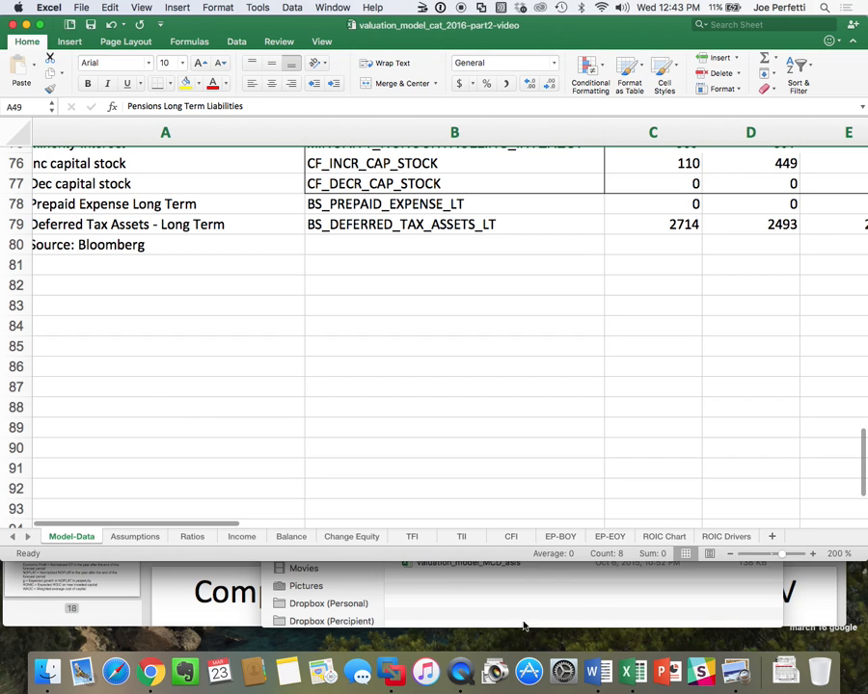
left_click(401, 674)
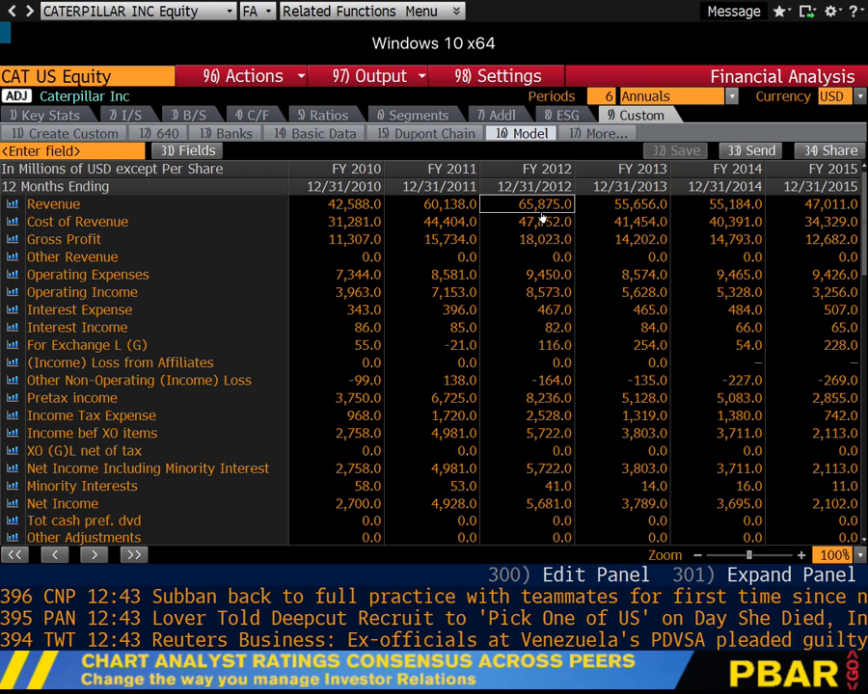
left_click(73, 135)
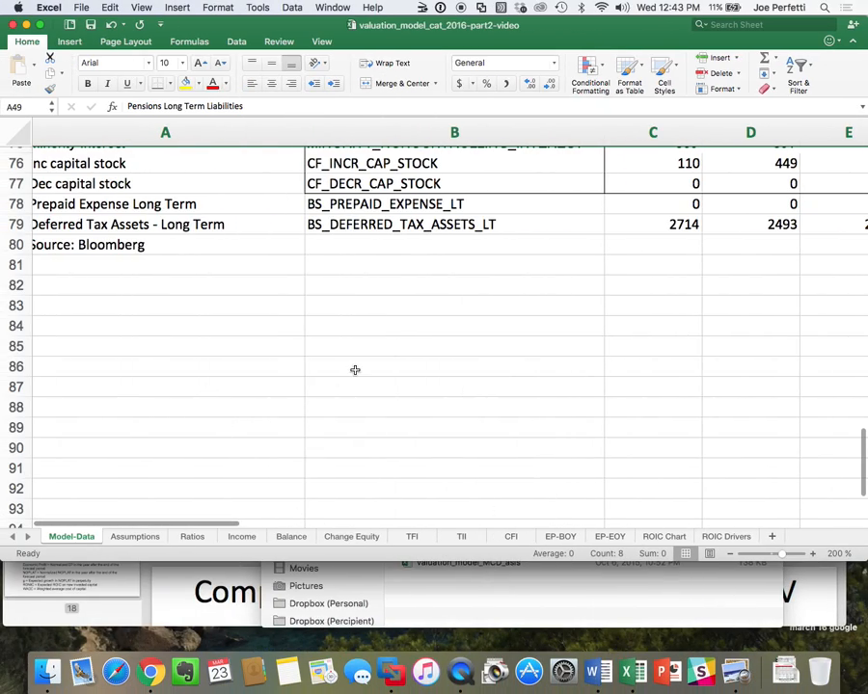
Look up the Revenue field code in Excel's Model-Data sheet and add the matching Revenue field (sales_rev_turn) to the new Bloomberg template.
scroll(355, 370, "up", 20)
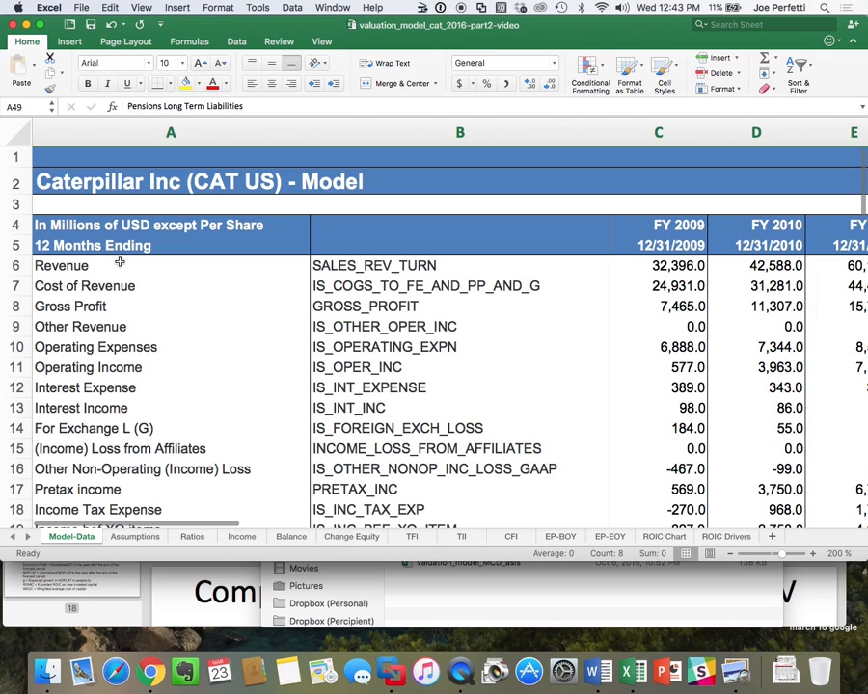
left_click(435, 264)
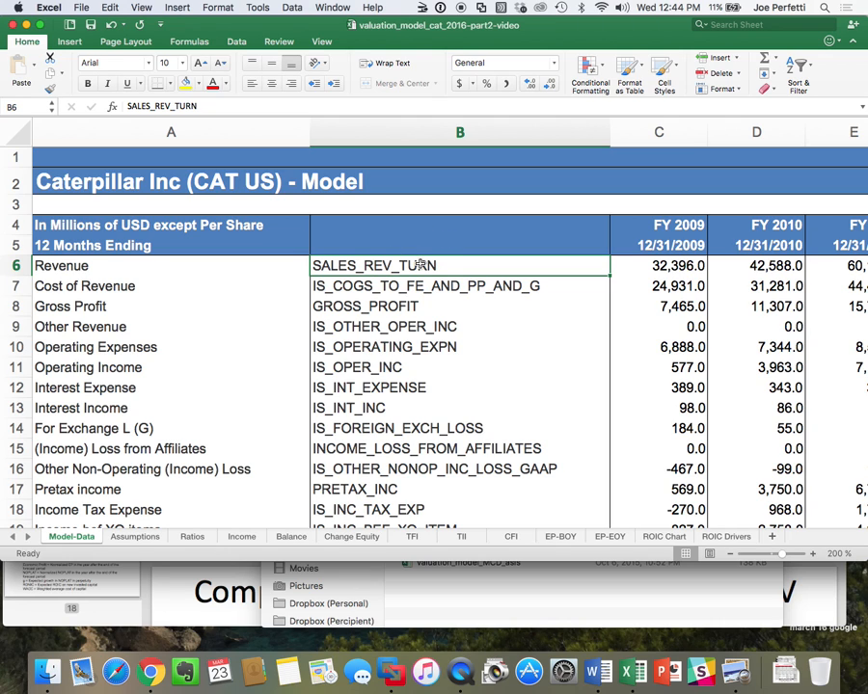
key("ctrl+Right")
left_click(48, 152)
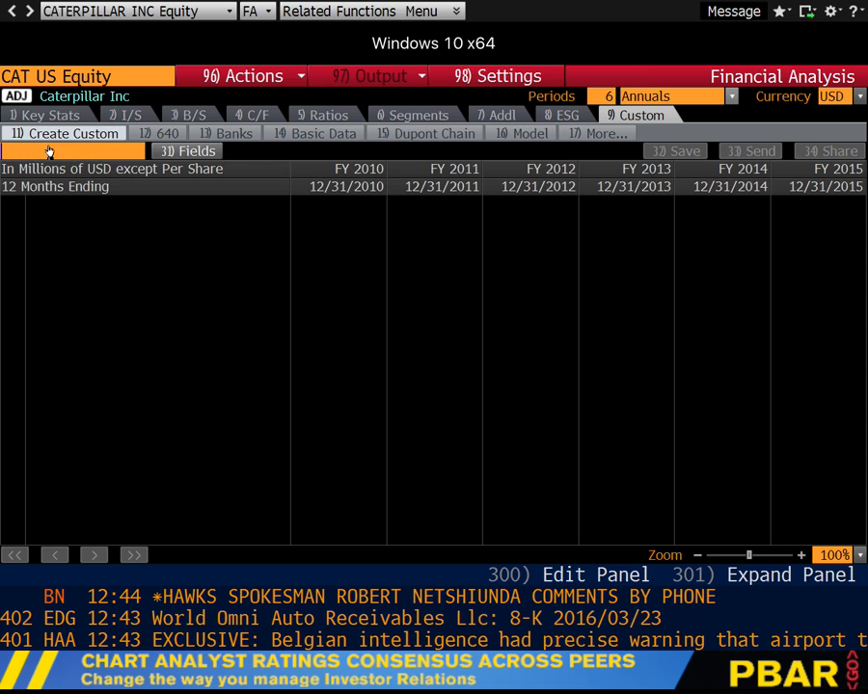
type("sales")
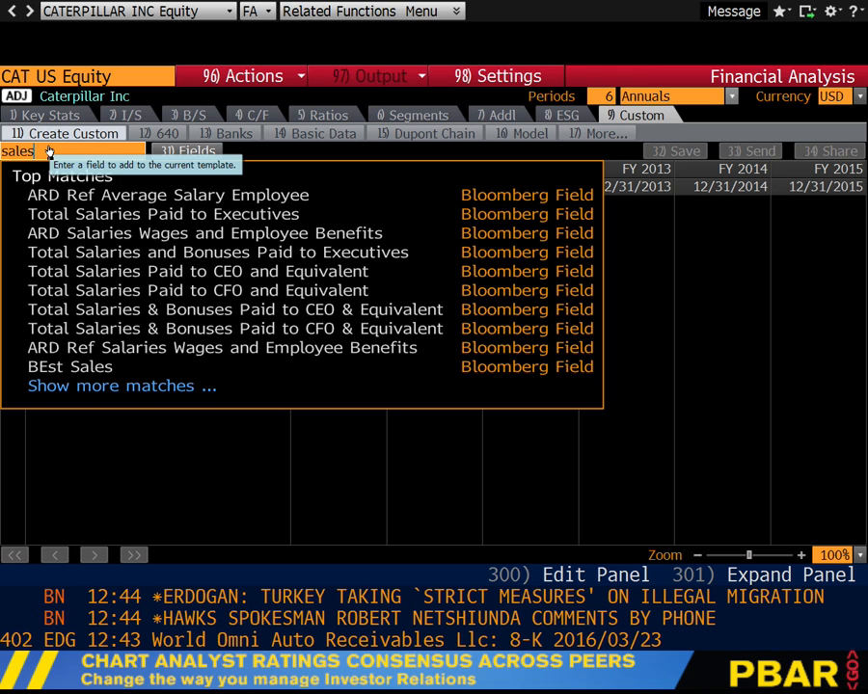
type("_rev")
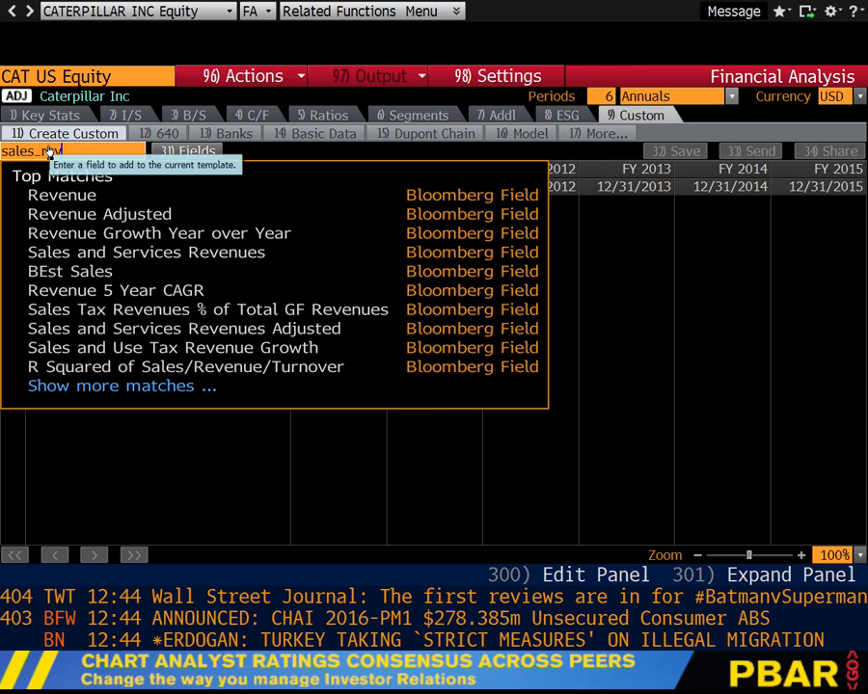
type("_turn")
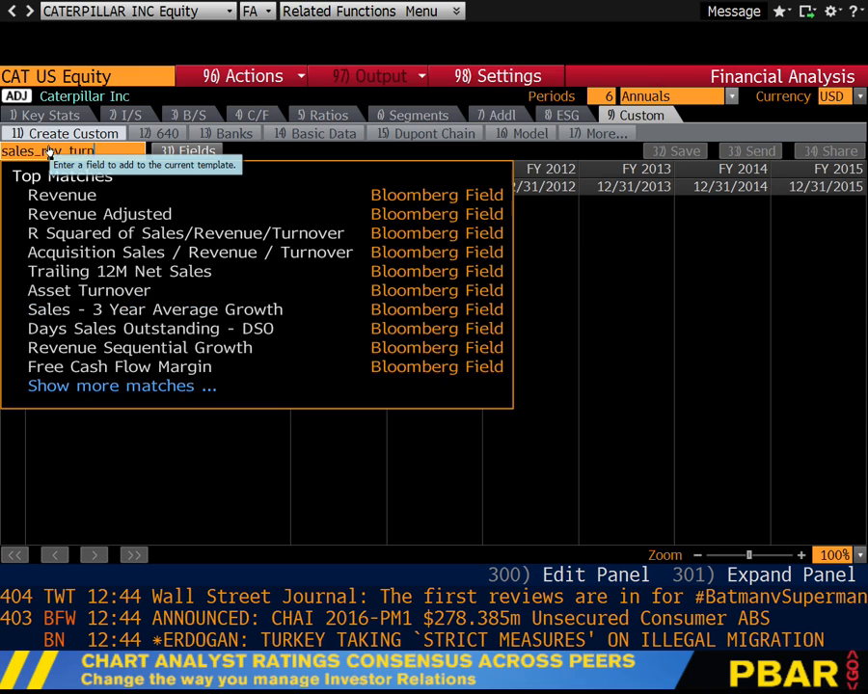
left_click(132, 199)
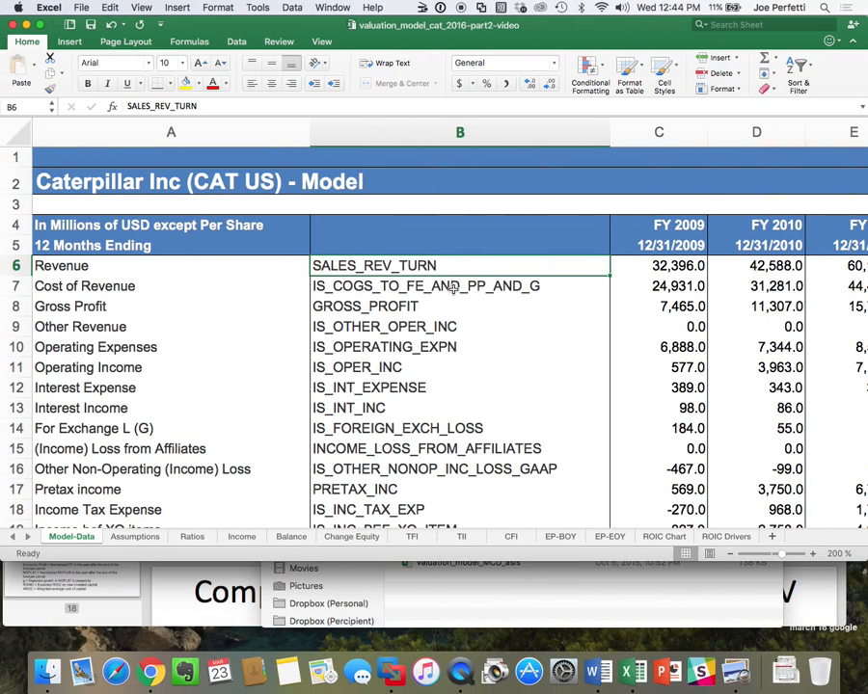
Copy the Cost of Revenue code IS_COGS_TO_FE_AND_PP_AND_G from Excel's Model-Data sheet and add the matching field to the Bloomberg template.
left_click(450, 291)
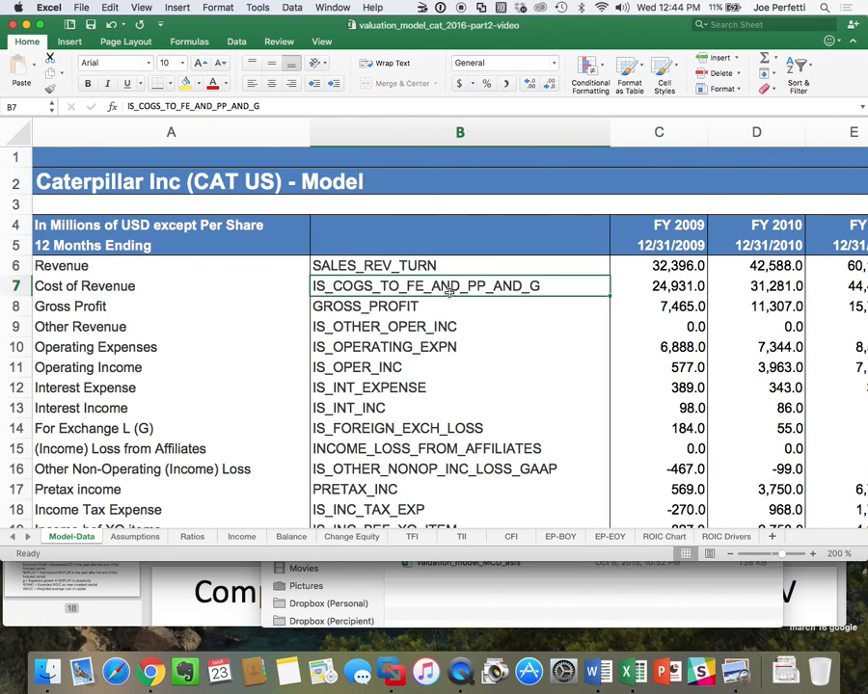
key("super+c")
key("ctrl+Right")
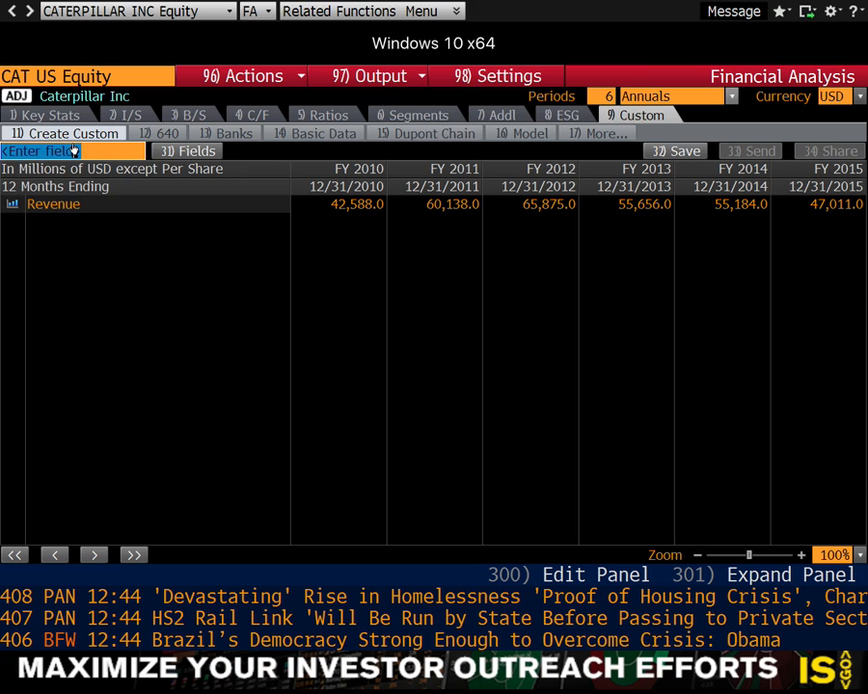
left_click(73, 150)
key("ctrl+v")
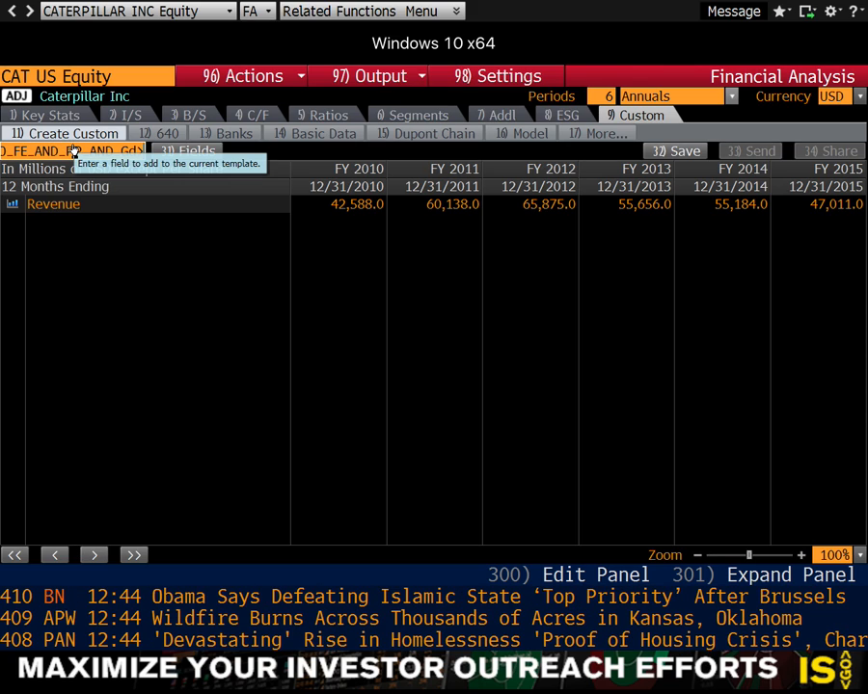
key("BackSpace")
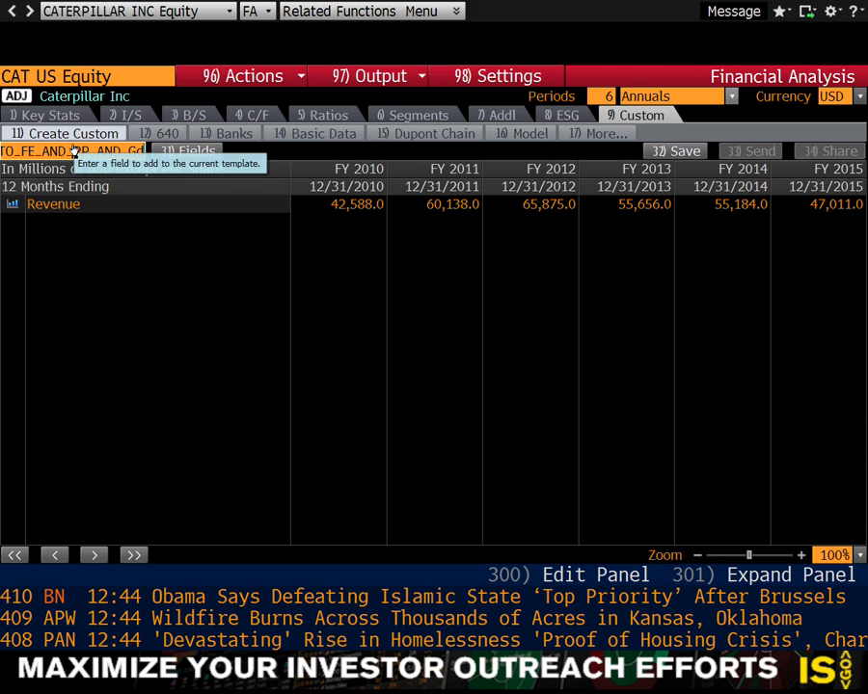
key("BackSpace")
key("BackSpace")
key("BackSpace")
key("BackSpace")
key("BackSpace")
key("BackSpace")
key("BackSpace")
key("BackSpace")
key("BackSpace")
key("BackSpace")
key("BackSpace")
key("BackSpace")
key("BackSpace")
key("BackSpace")
key("BackSpace")
key("BackSpace")
key("BackSpace")
key("BackSpace")
key("BackSpace")
key("BackSpace")
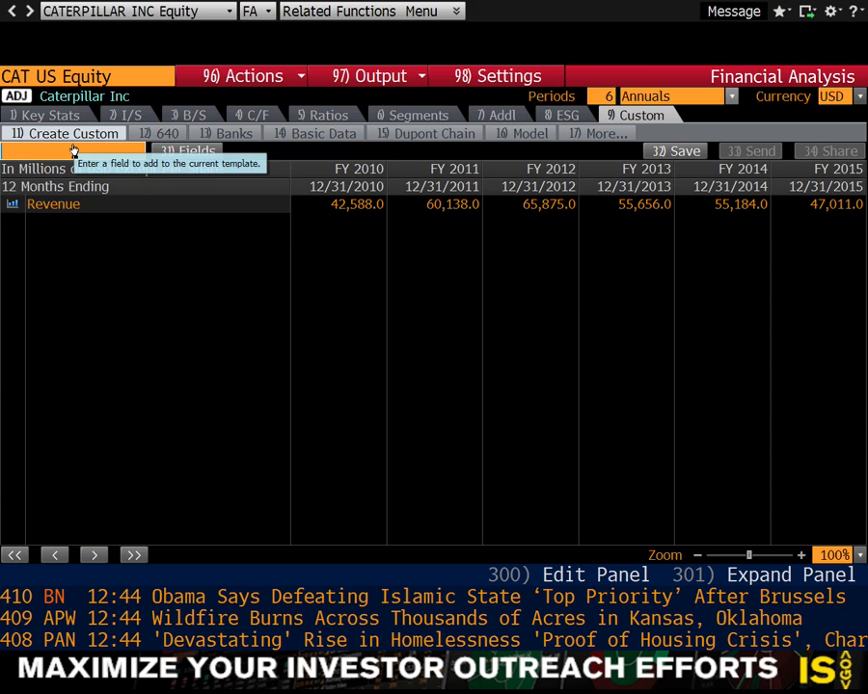
key("ctrl+v")
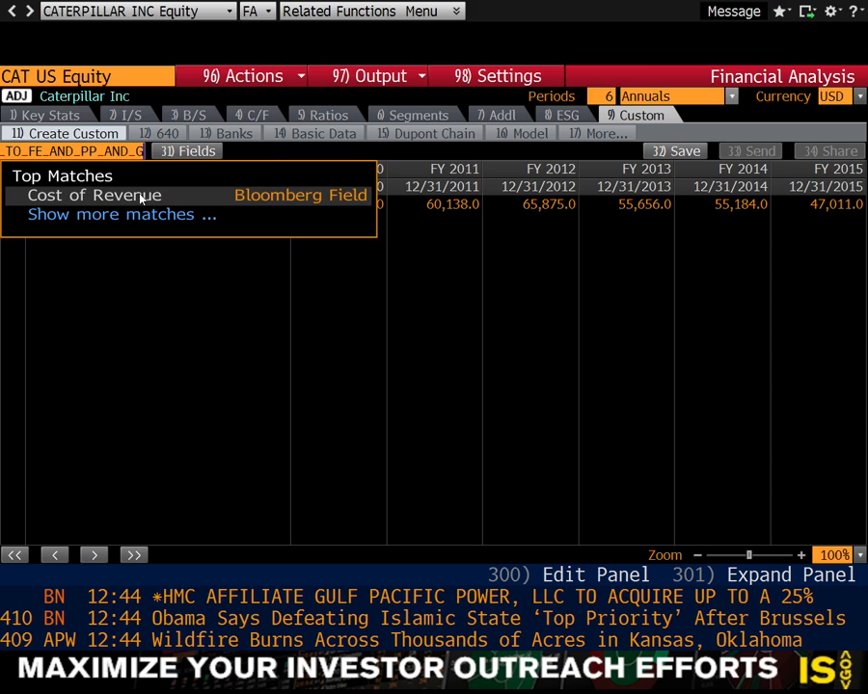
left_click(140, 197)
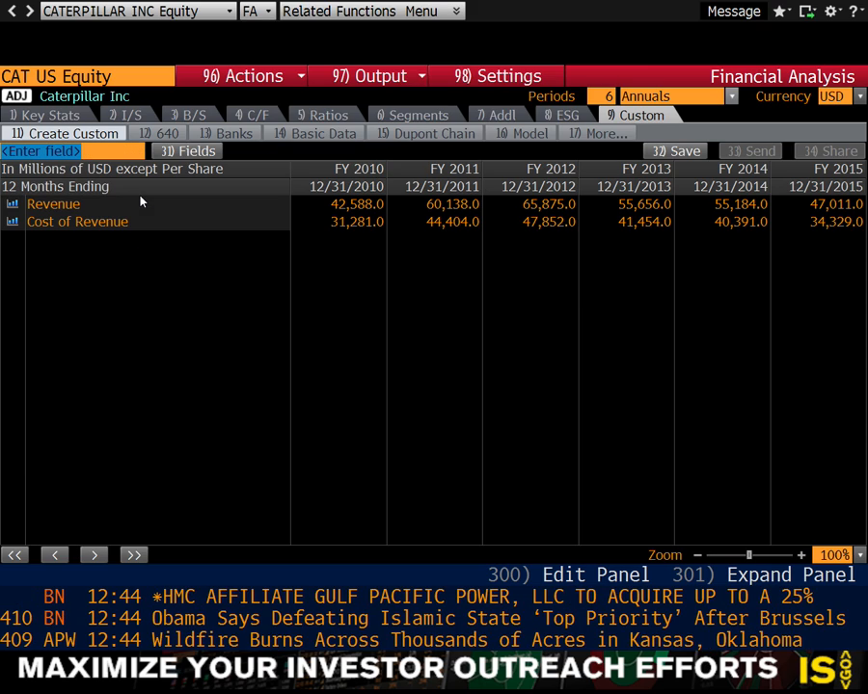
mouse_move(93, 224)
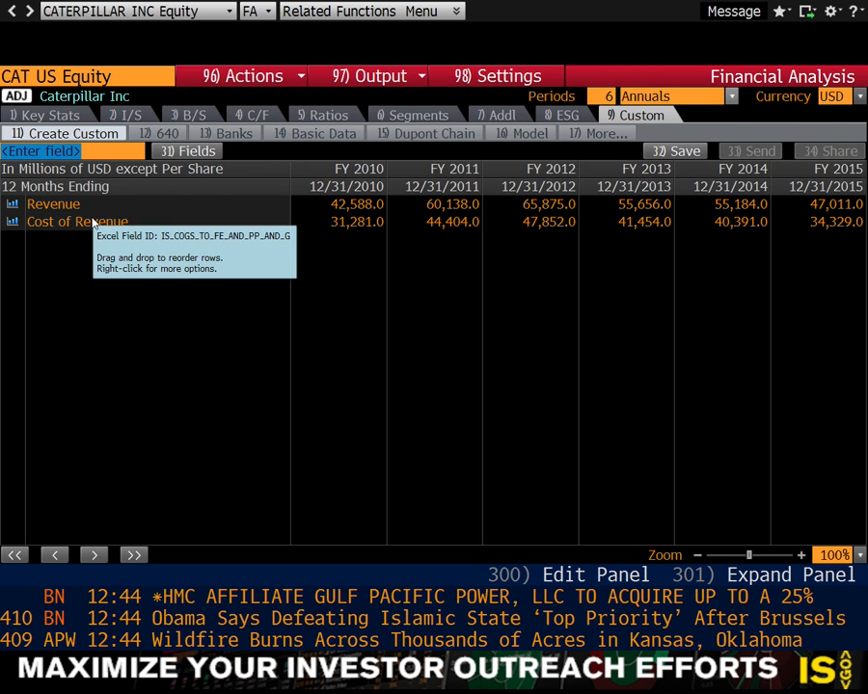
Review the Number of Periods option in the Financial Analysis settings and close them without saving changes.
key("super+Tab")
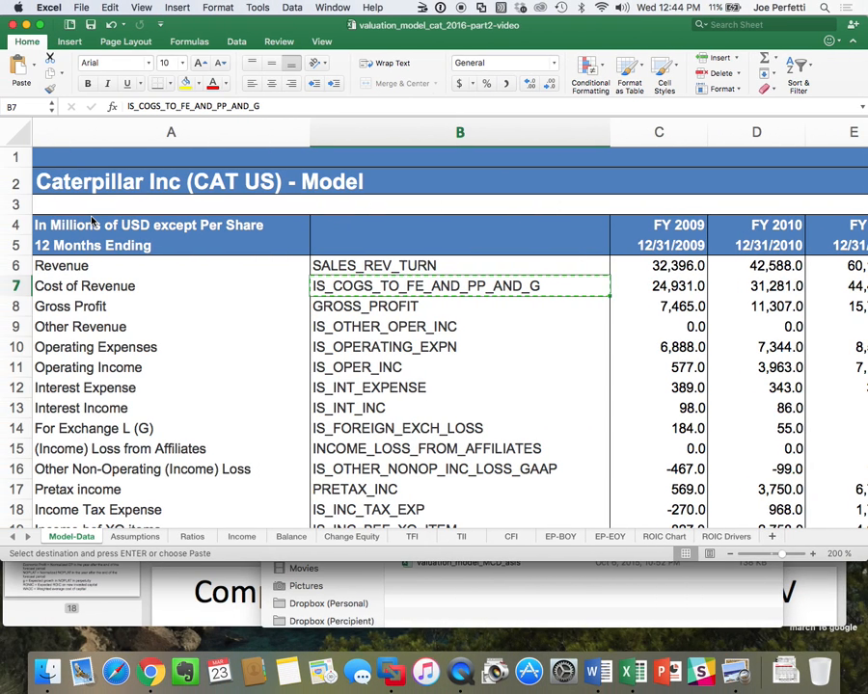
key("super+Tab")
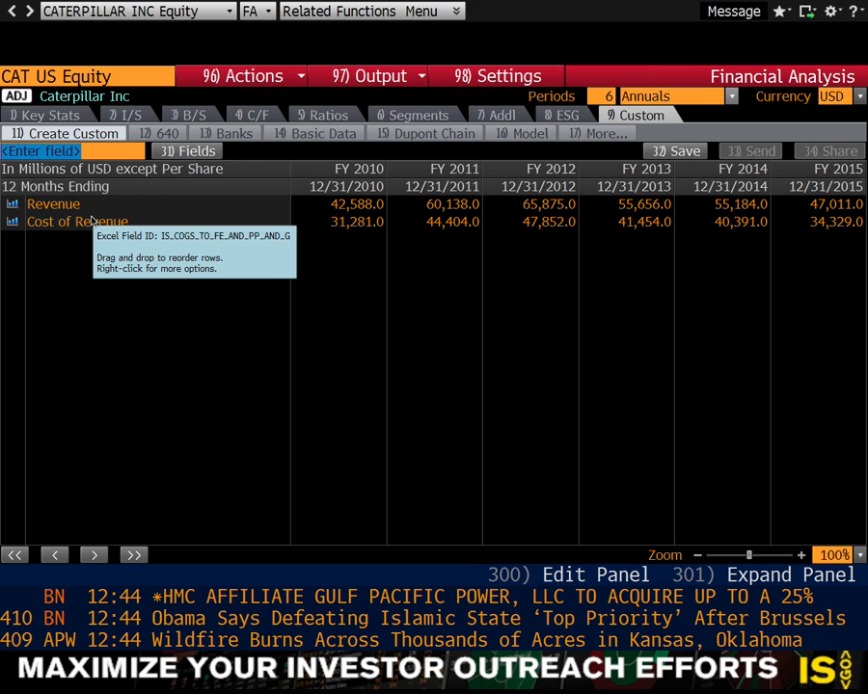
left_click(511, 77)
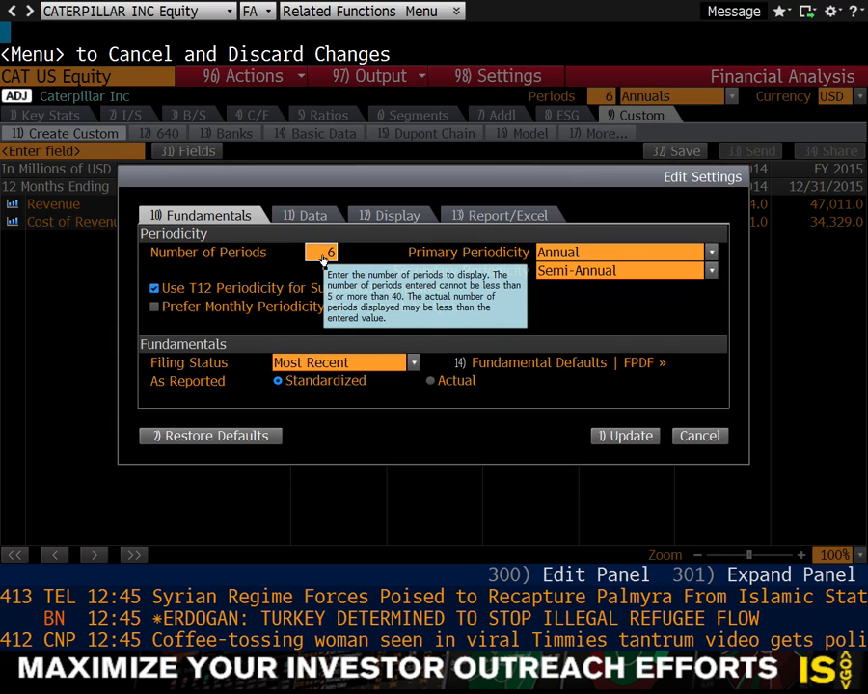
left_click(694, 437)
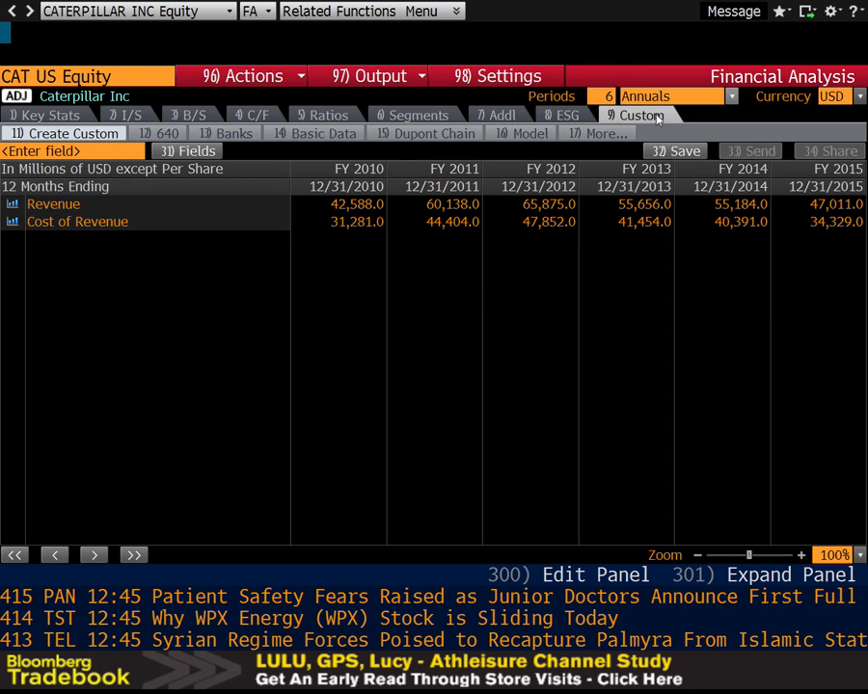
Discard the unsaved custom template and display the saved Model template for Caterpillar.
left_click(625, 135)
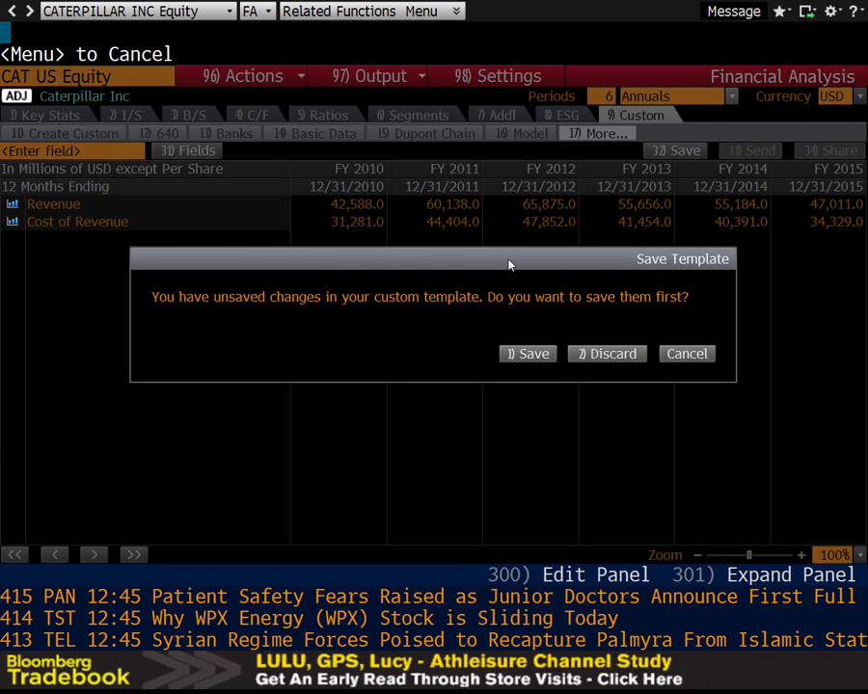
left_click(609, 354)
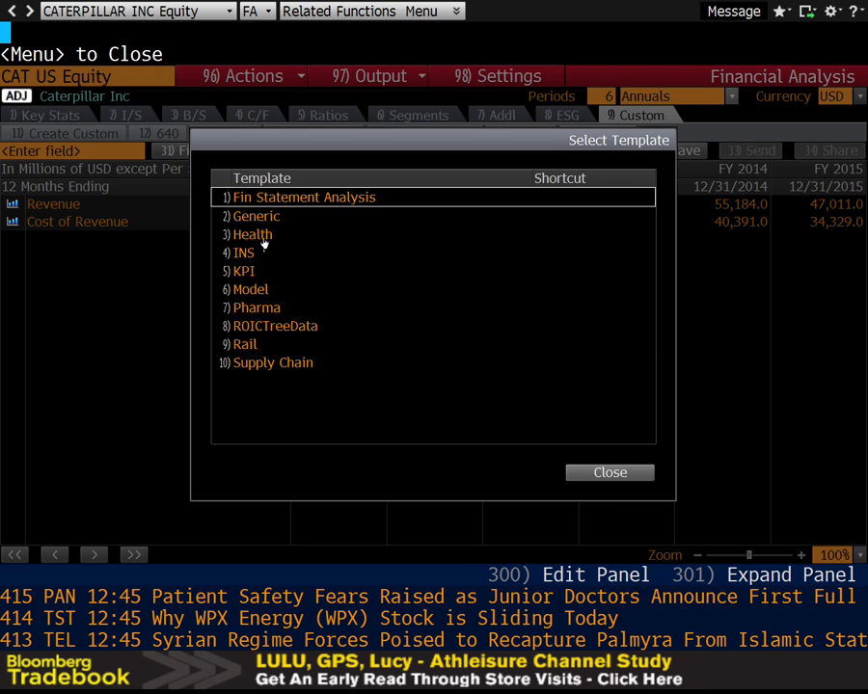
left_click(584, 470)
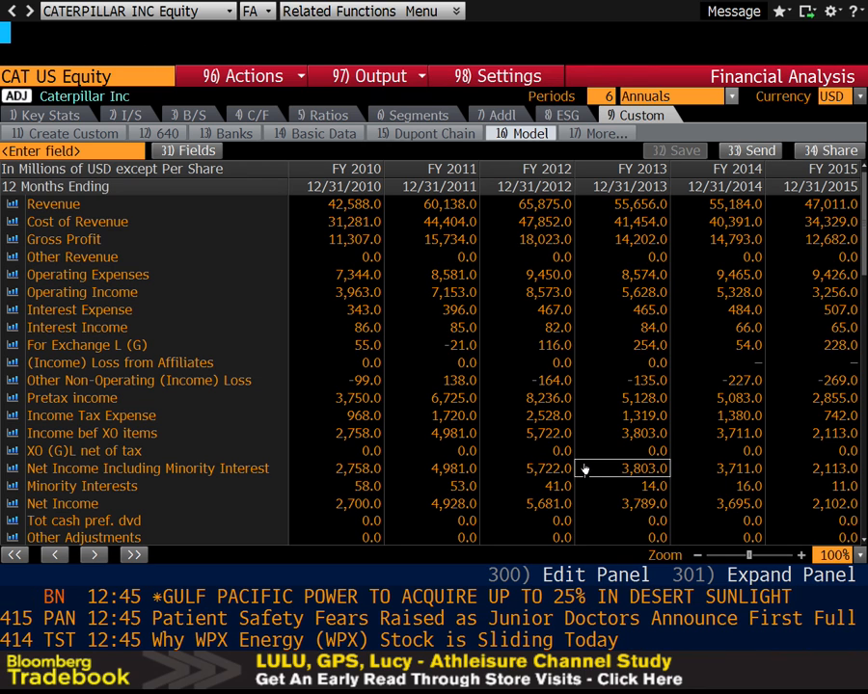
Export the current Model template to Excel and accept opening the file despite its mismatched extension.
left_click(391, 82)
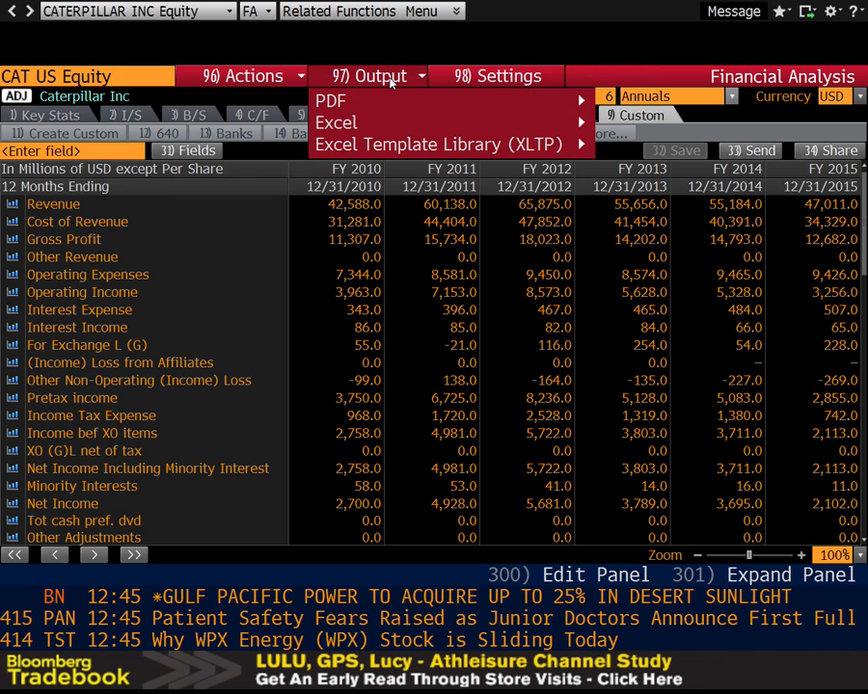
mouse_move(540, 124)
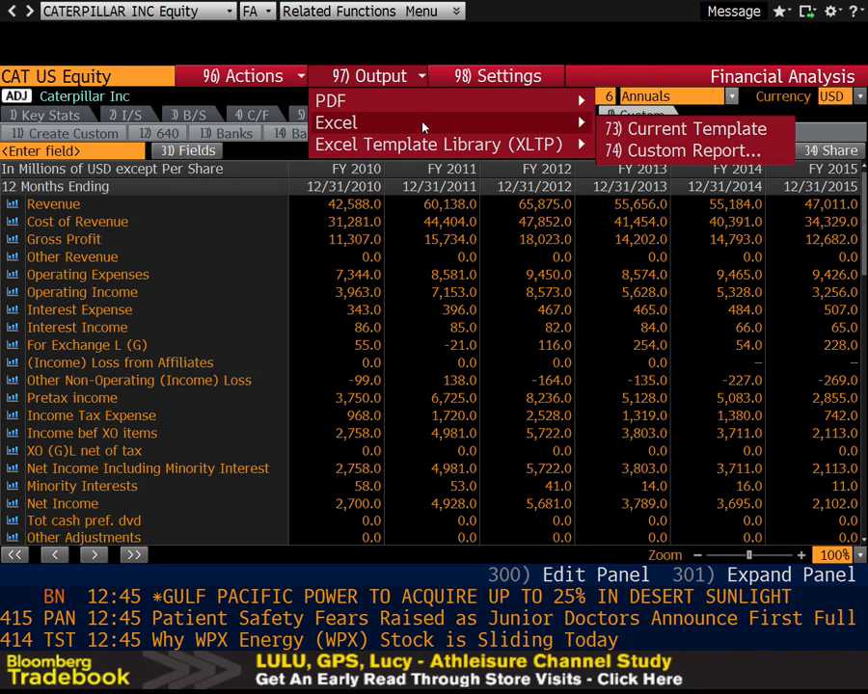
left_click(685, 137)
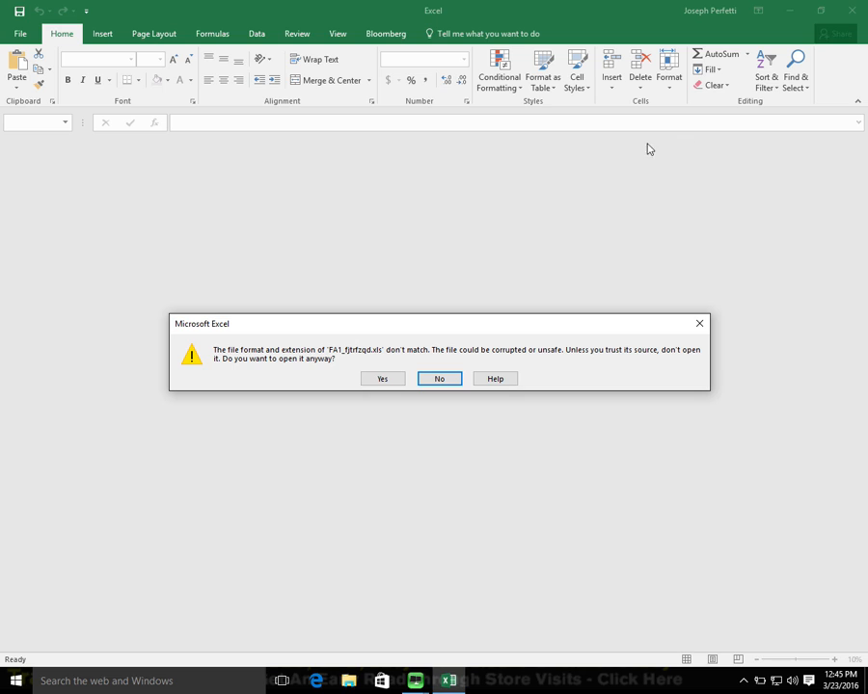
left_click(389, 379)
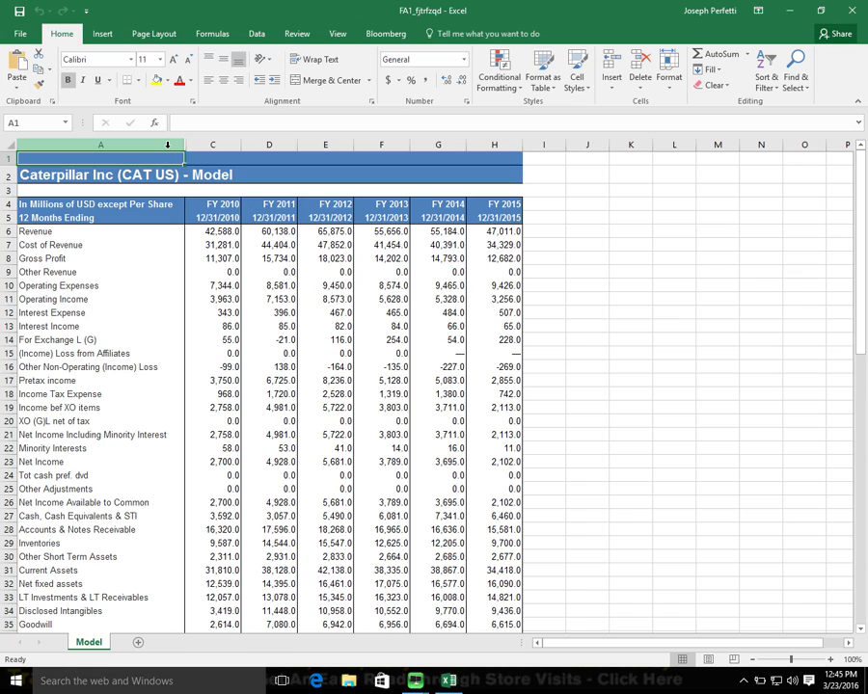
Unhide column B with the field codes in the exported Model sheet and widen it.
left_click_drag(168, 147, 223, 147)
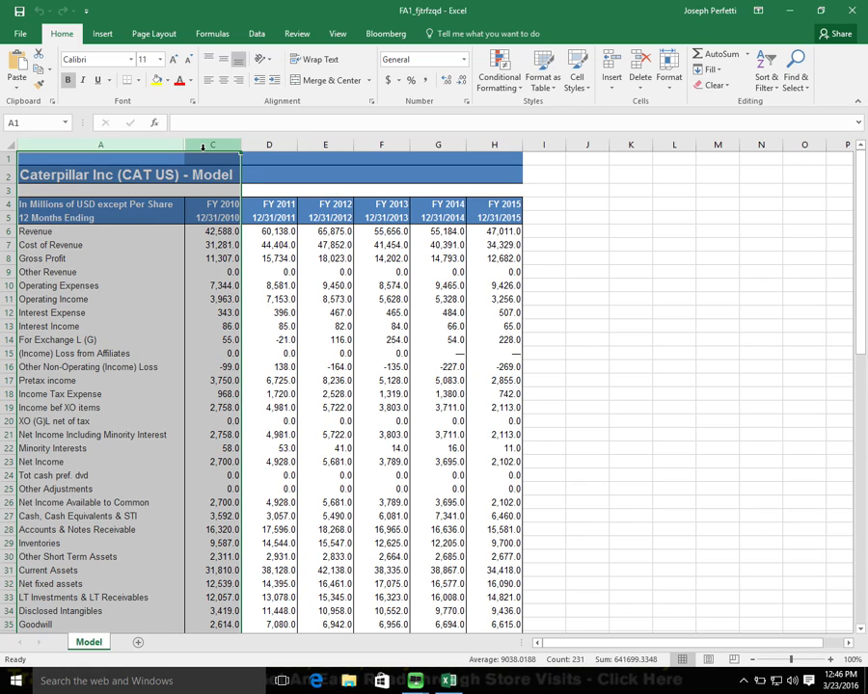
right_click(203, 148)
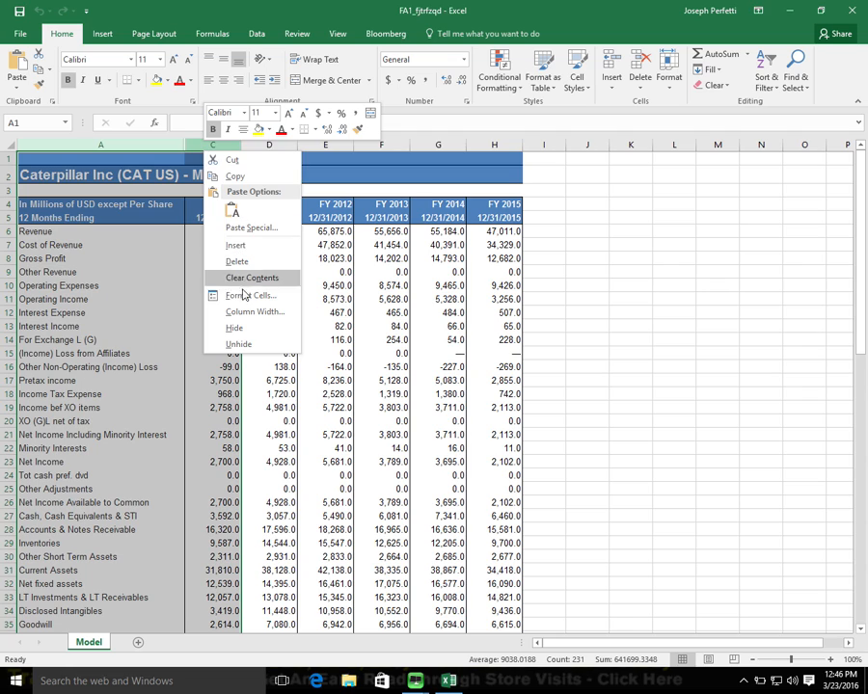
left_click(237, 343)
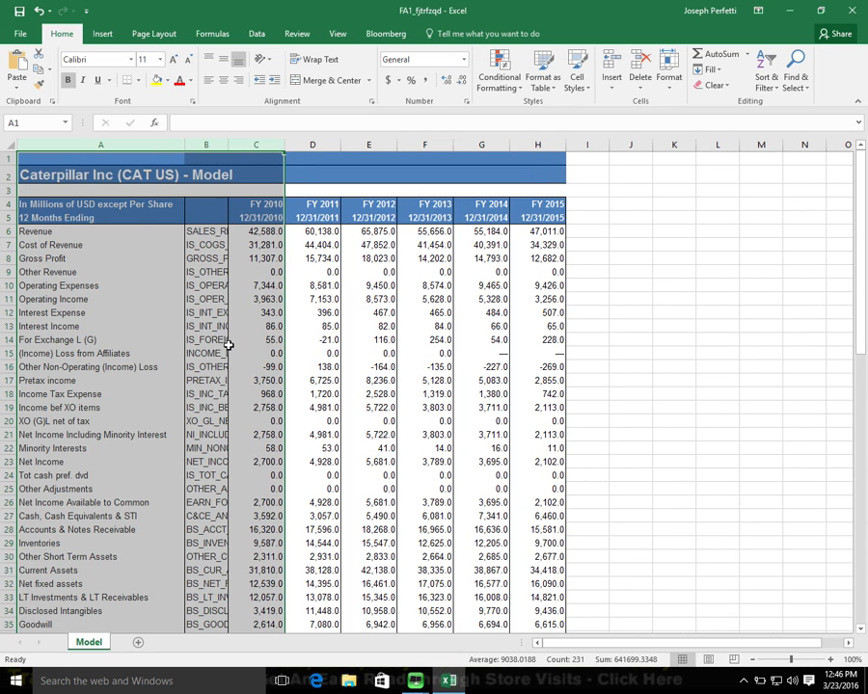
left_click_drag(228, 146, 333, 144)
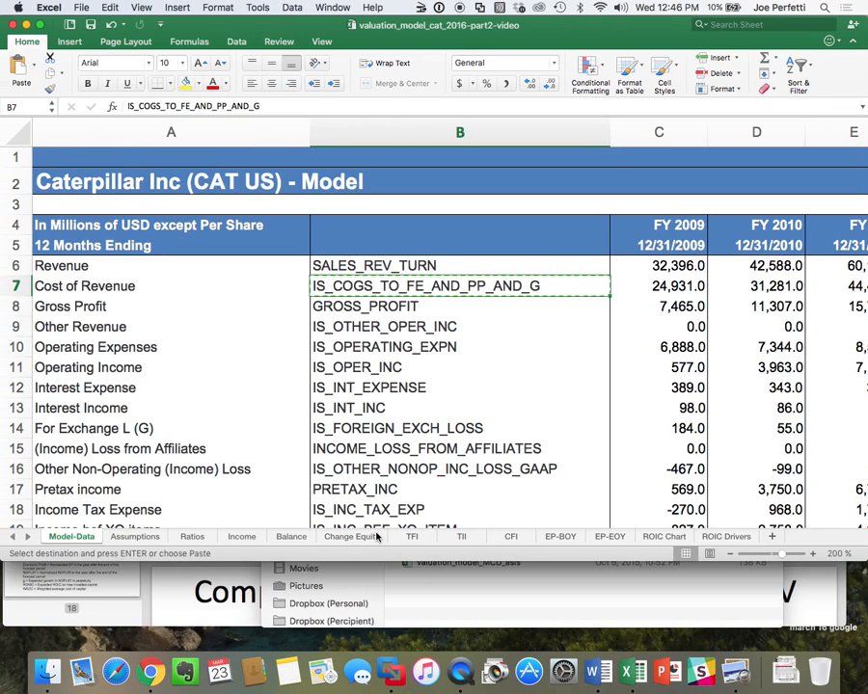
Switch to the Caterpillar valuation workbook on the Mac and review its Income, Balance, TFI, Ratios, Assumptions and CFI sheets.
left_click(246, 537)
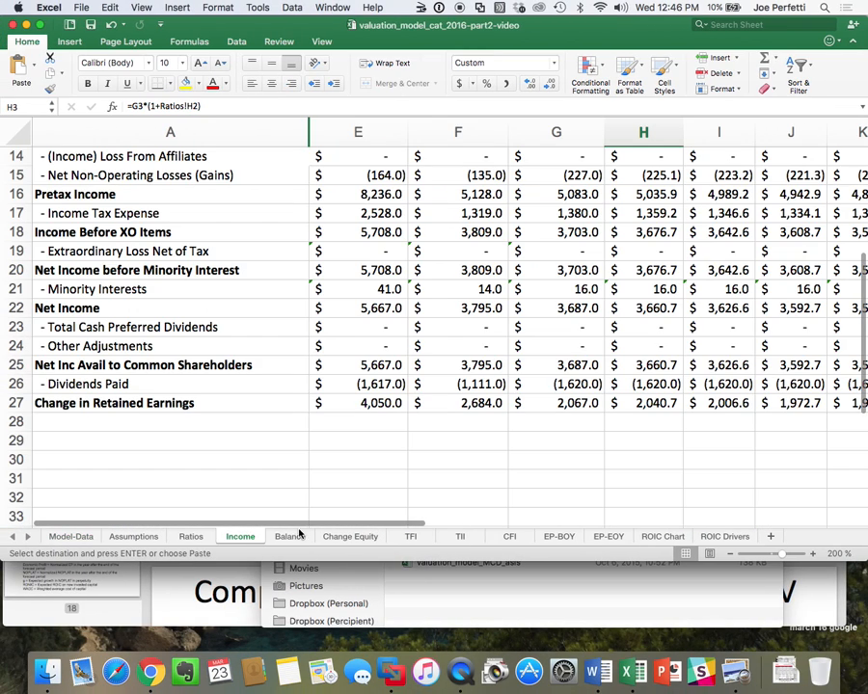
left_click(292, 540)
scroll(331, 415, "up", 10)
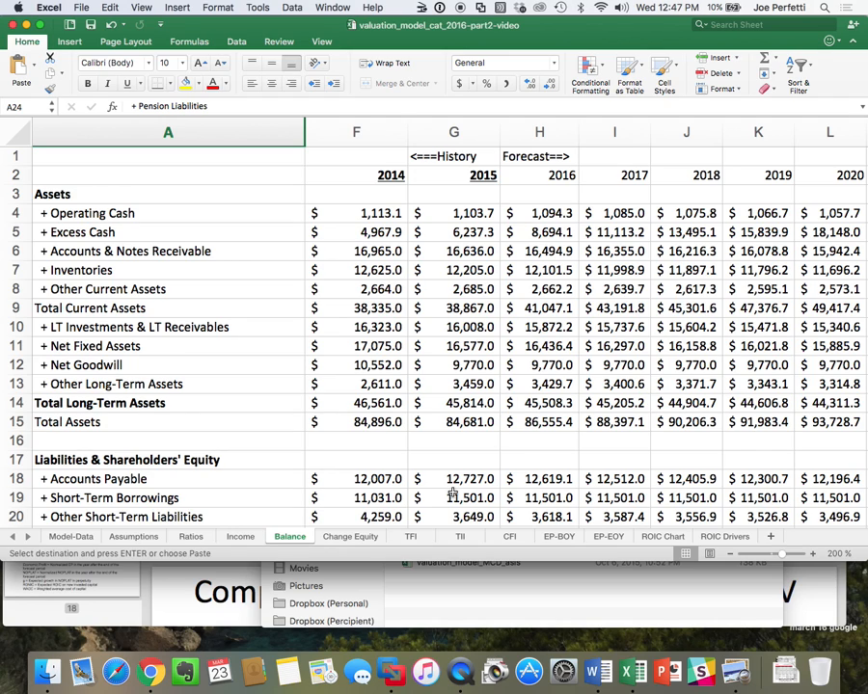
left_click(414, 540)
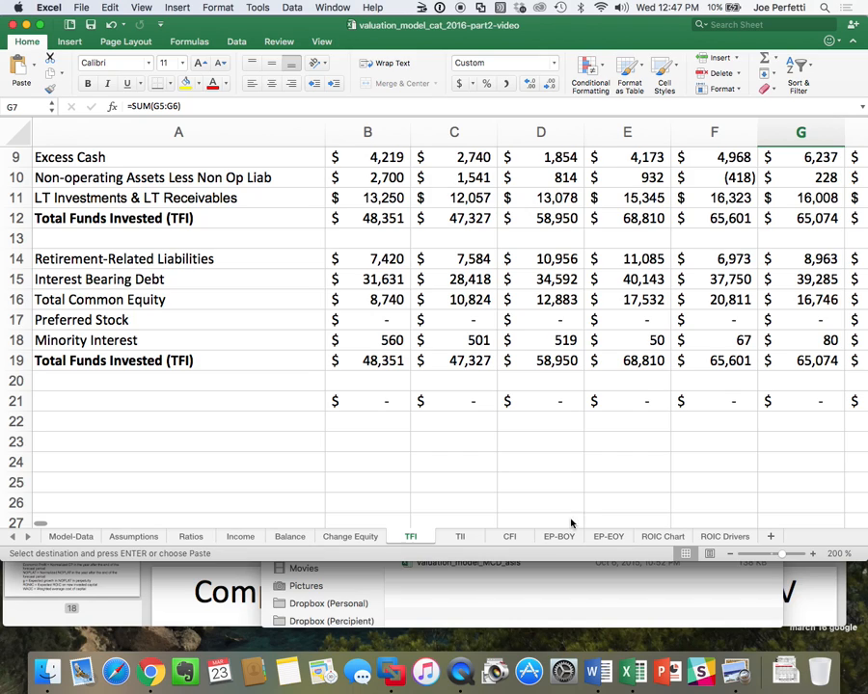
left_click(193, 536)
left_click(135, 538)
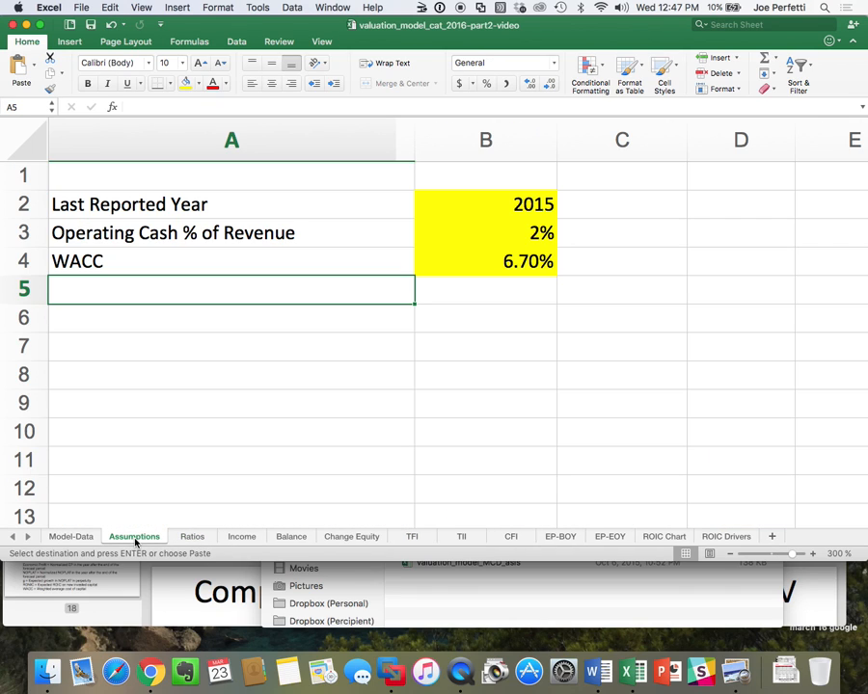
left_click(512, 538)
scroll(521, 403, "up", 5)
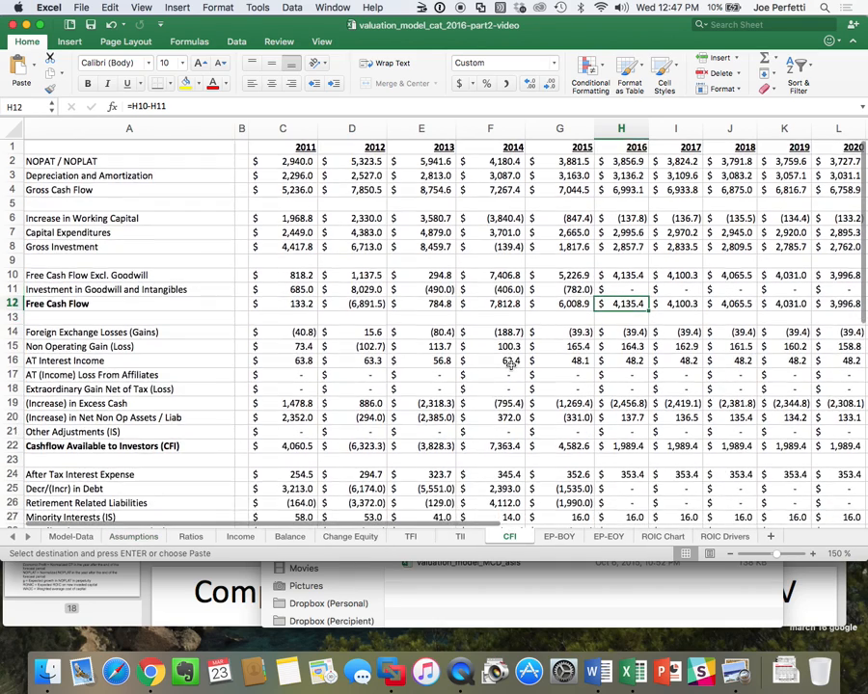
scroll(509, 364, "right", 3)
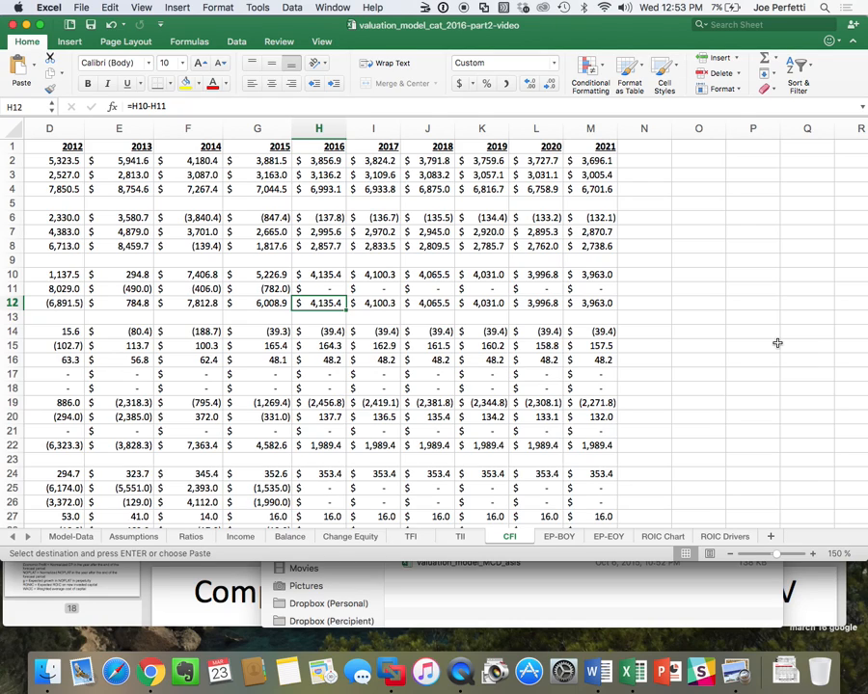
Add a new sheet after ROIC Drivers in the valuation workbook and name it DCF Valuation.
left_click(777, 540)
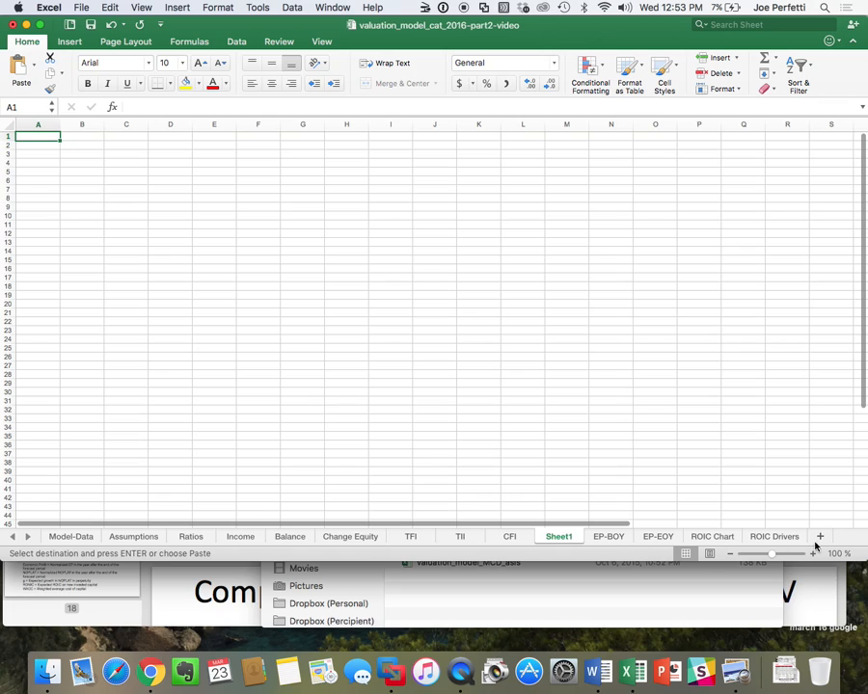
mouse_move(814, 543)
left_mouse_down()
mouse_move(801, 530)
mouse_move(812, 534)
left_mouse_up()
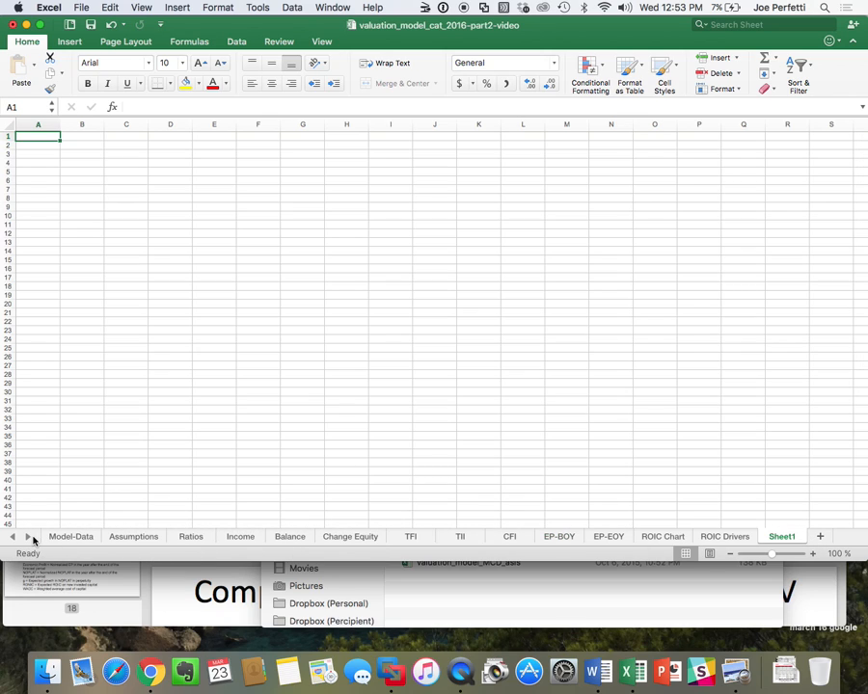
double_click(779, 536)
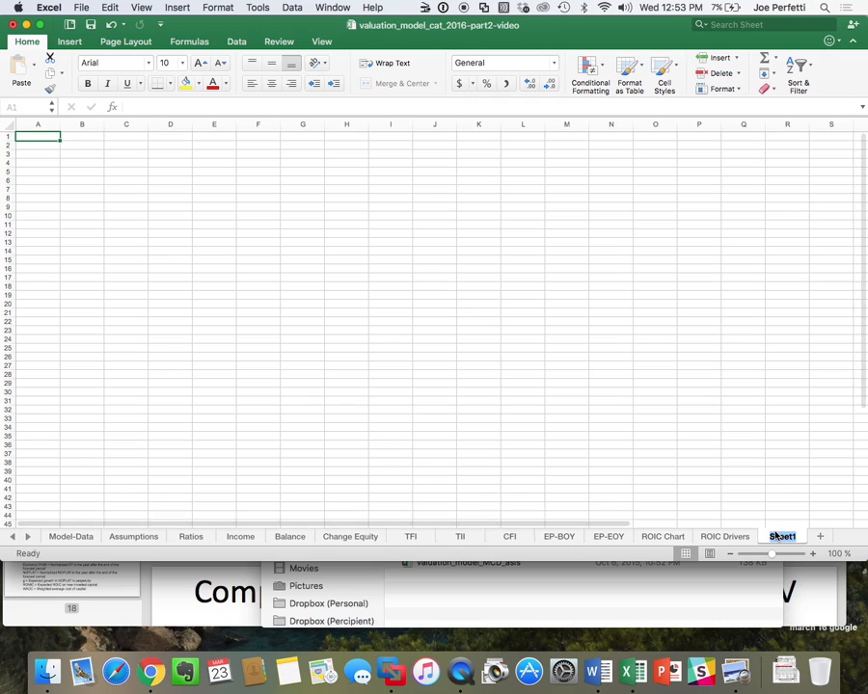
type("DCF V")
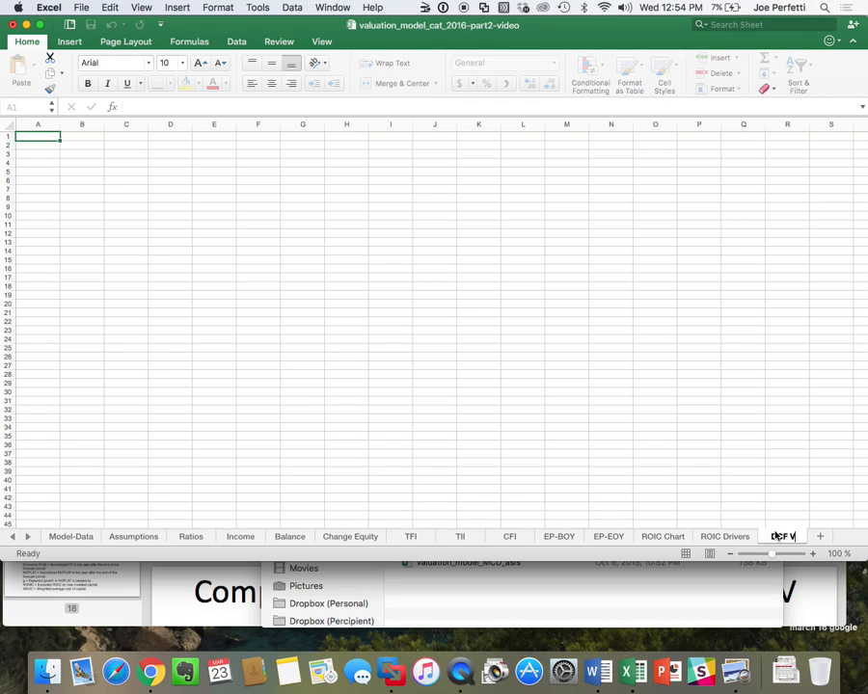
type("aluation")
key("Return")
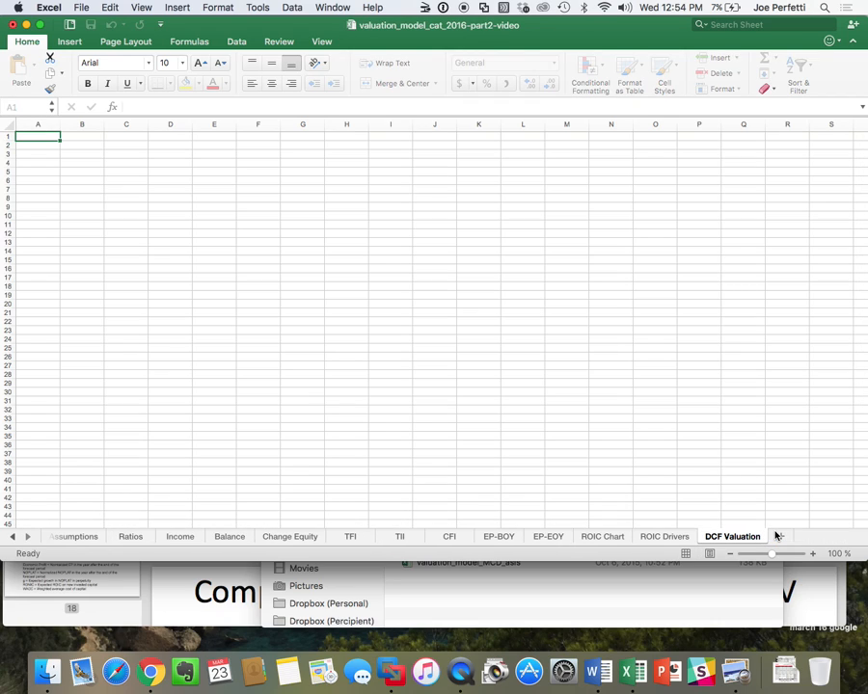
Enter the heading Free Cash Flow in cell B1 of the DCF Valuation sheet.
left_click(835, 555)
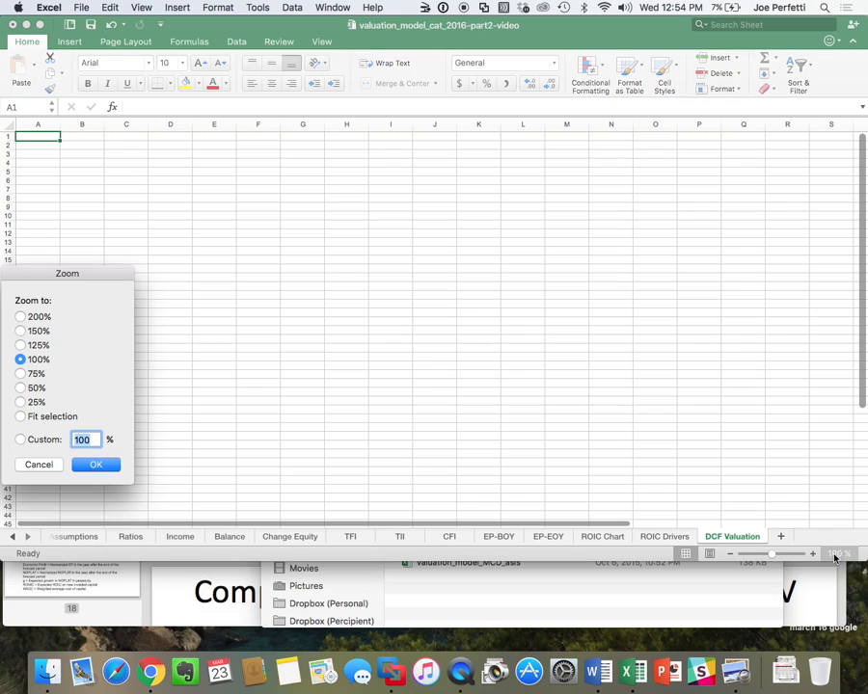
type("300")
key("Return")
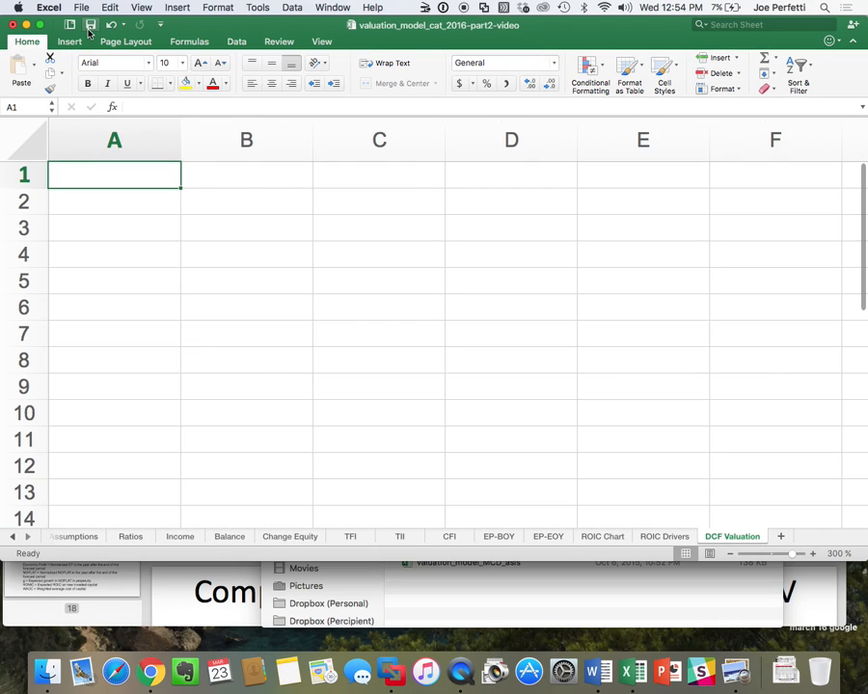
left_click(279, 174)
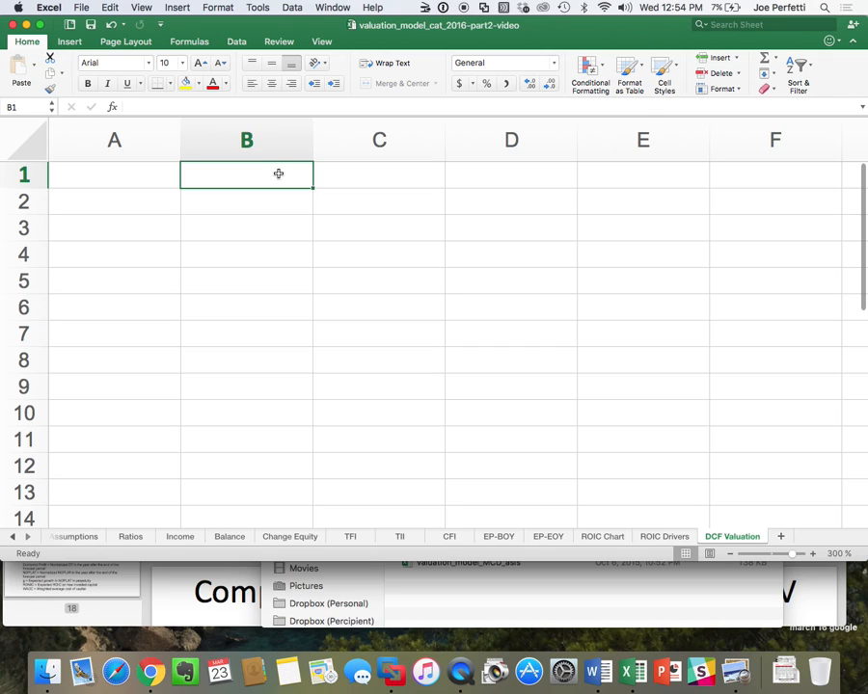
type("Free ")
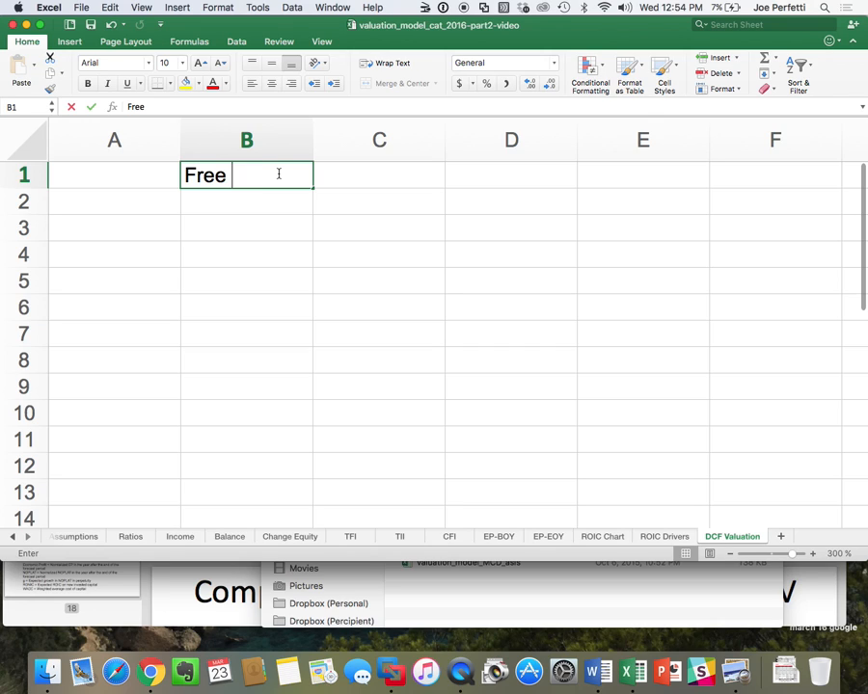
type("Cash Flow")
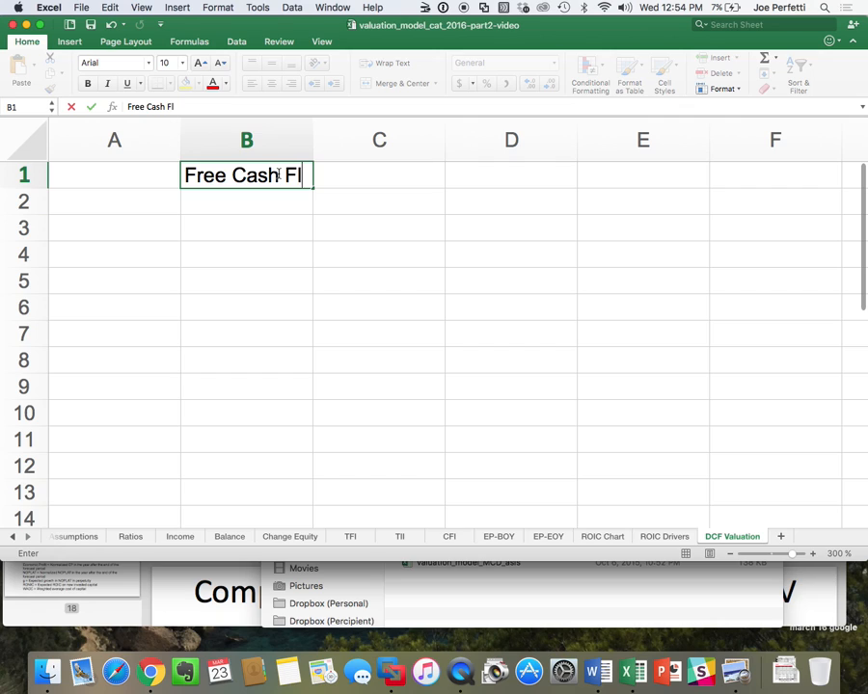
key("Return")
Link cell A2 to the 2016 year heading in cell H1 of the CFI sheet.
left_click(134, 210)
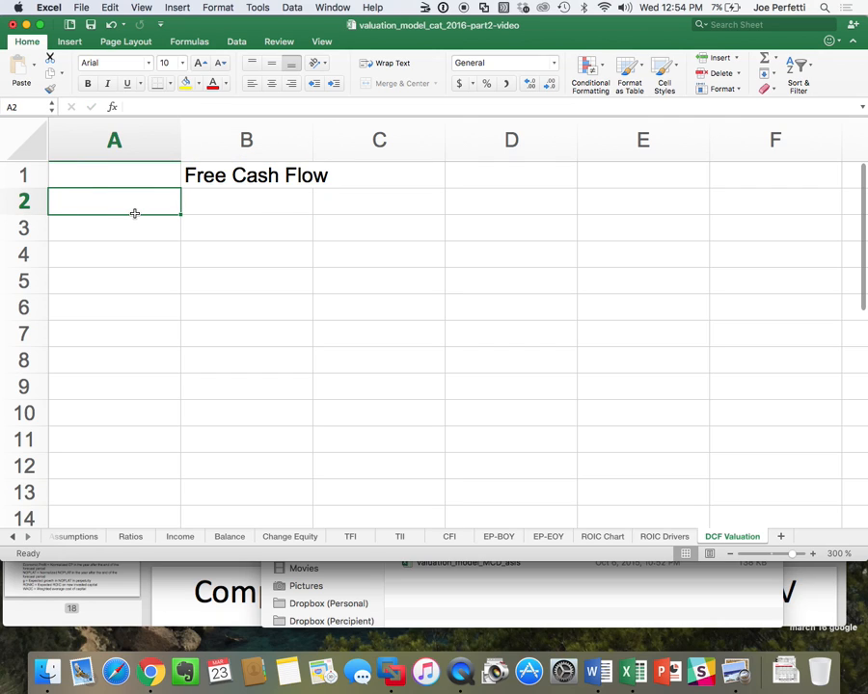
type("=")
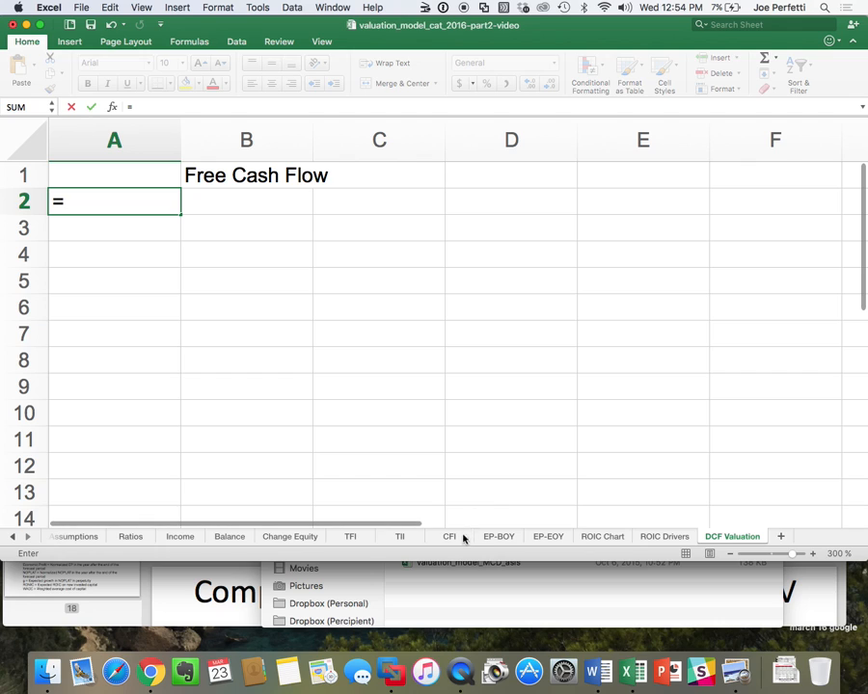
left_click(461, 538)
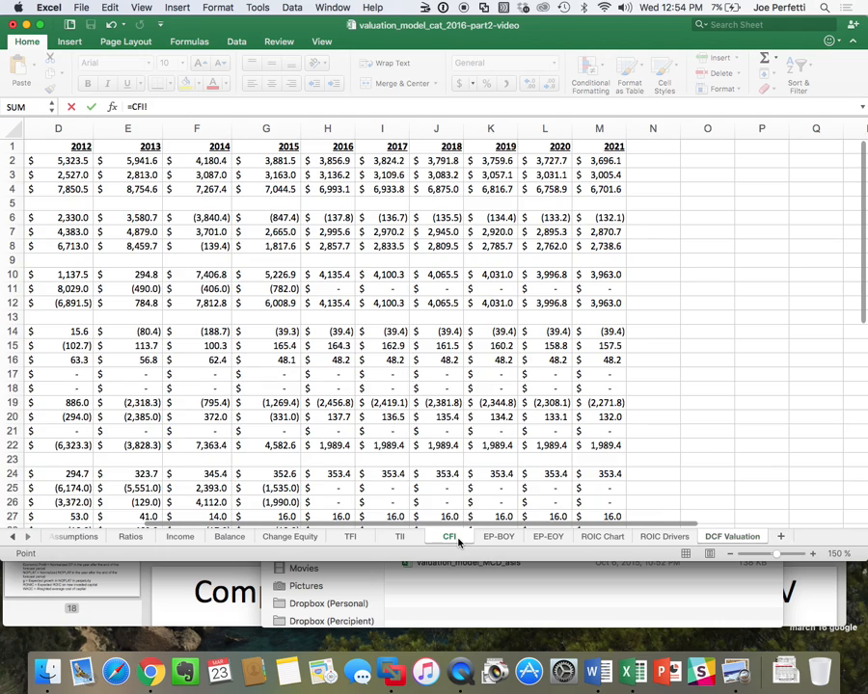
left_click(350, 148)
key("Return")
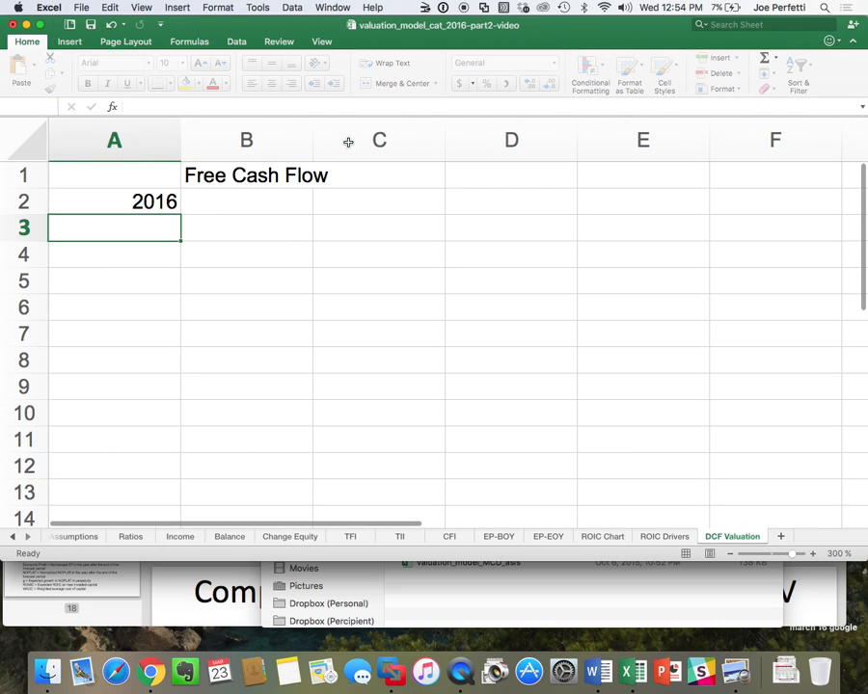
left_click(164, 200)
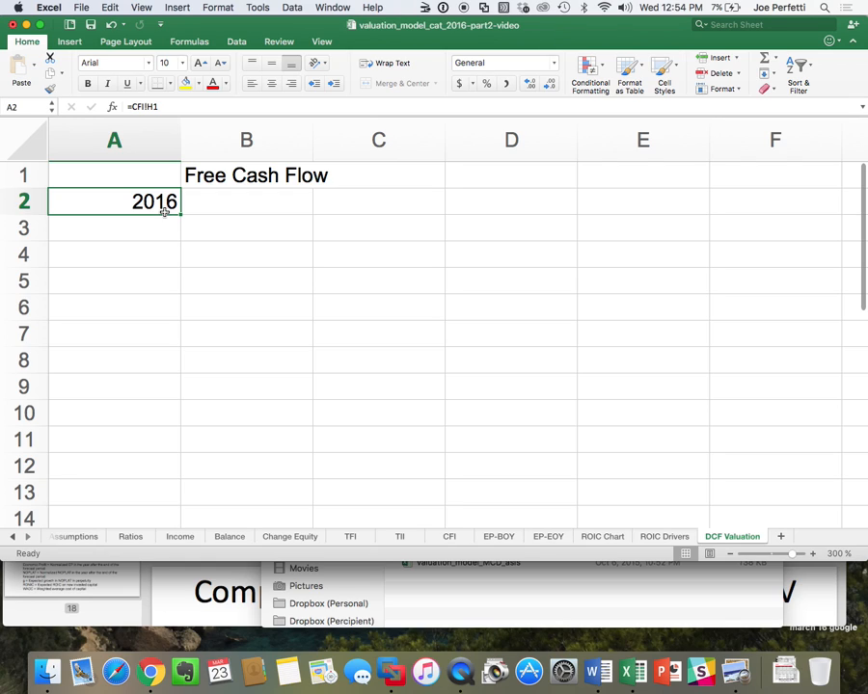
Enter =A2+1 in cell A3 and copy it down through A6 to extend the forecast years to 2020.
left_click(151, 232)
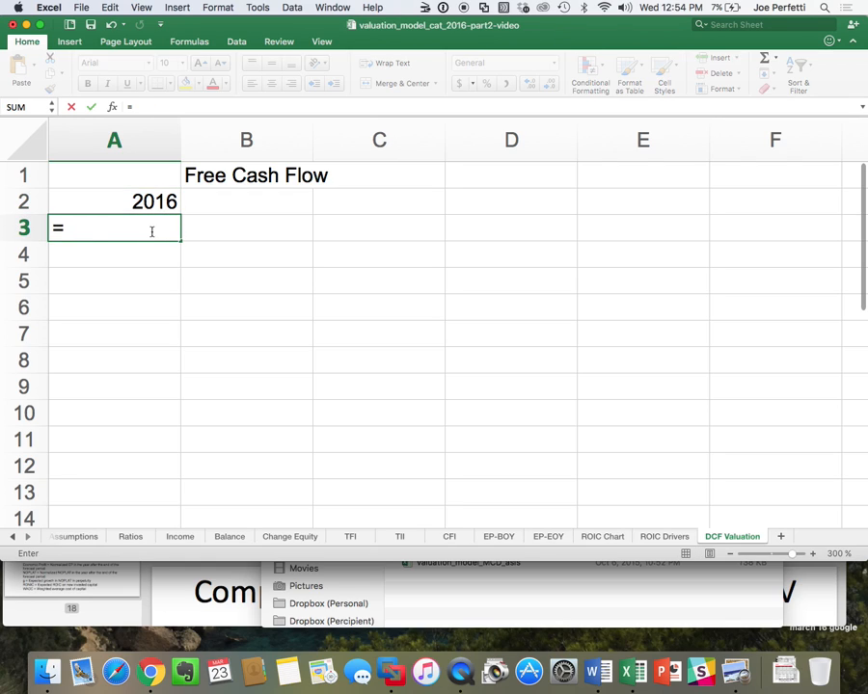
key("Up")
type("+")
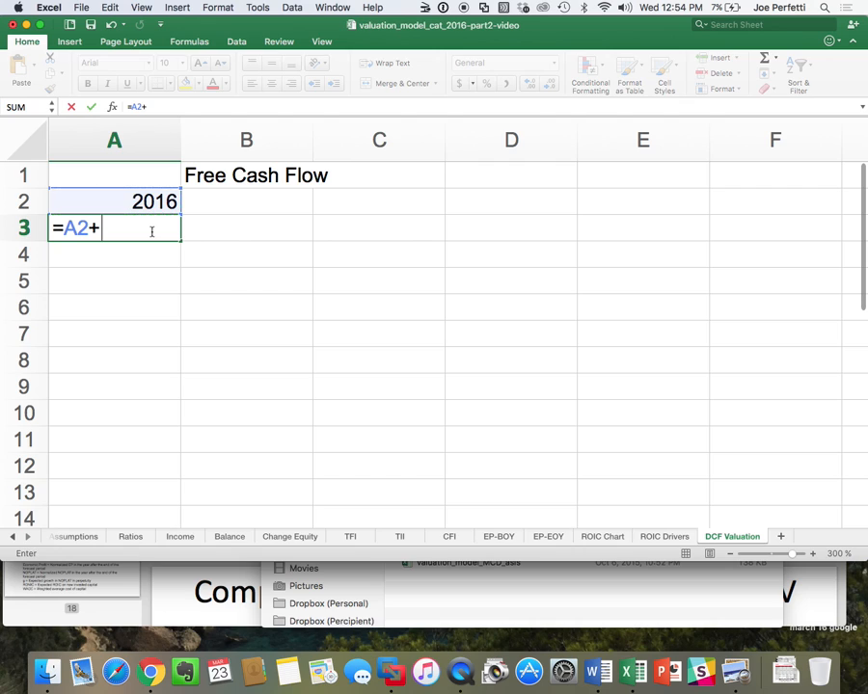
type("1")
key("Return")
left_click(149, 230)
key("ctrl+c")
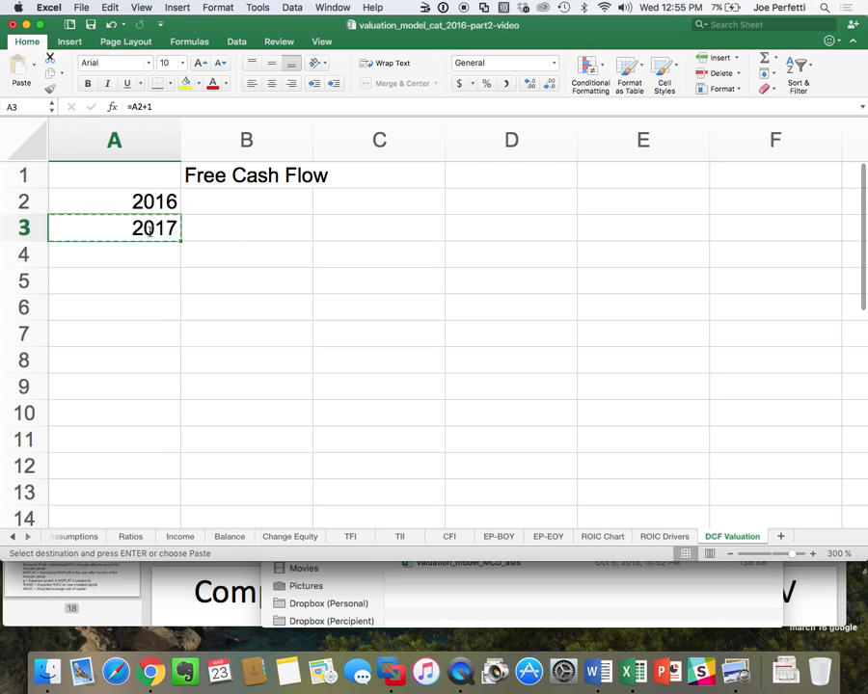
left_click_drag(149, 229, 150, 306)
key("ctrl+v")
left_click(376, 363)
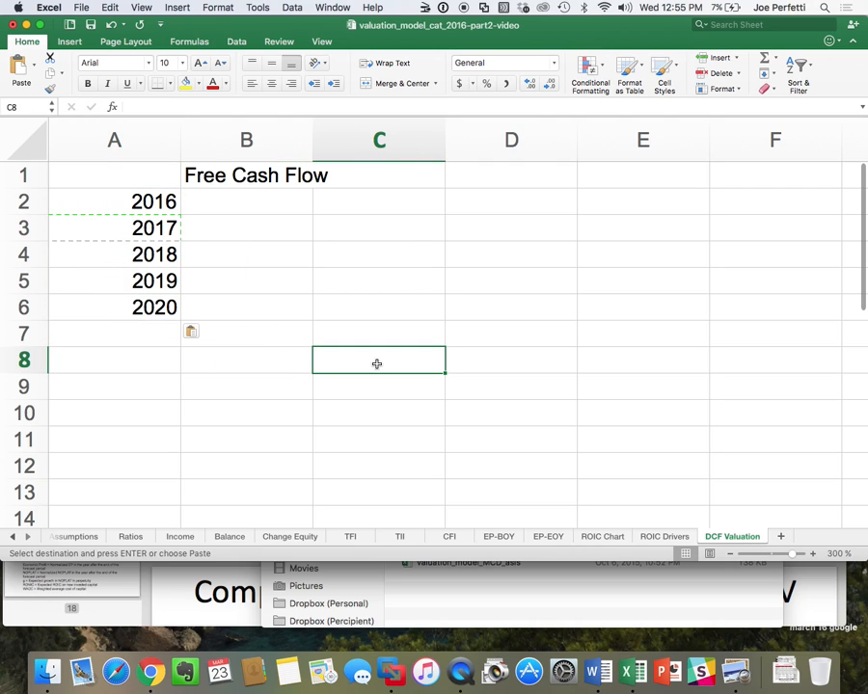
Widen column B to fit its heading and link B2 to the 2016 Free Cash Flow in CFI cell H12.
left_click_drag(311, 137, 355, 137)
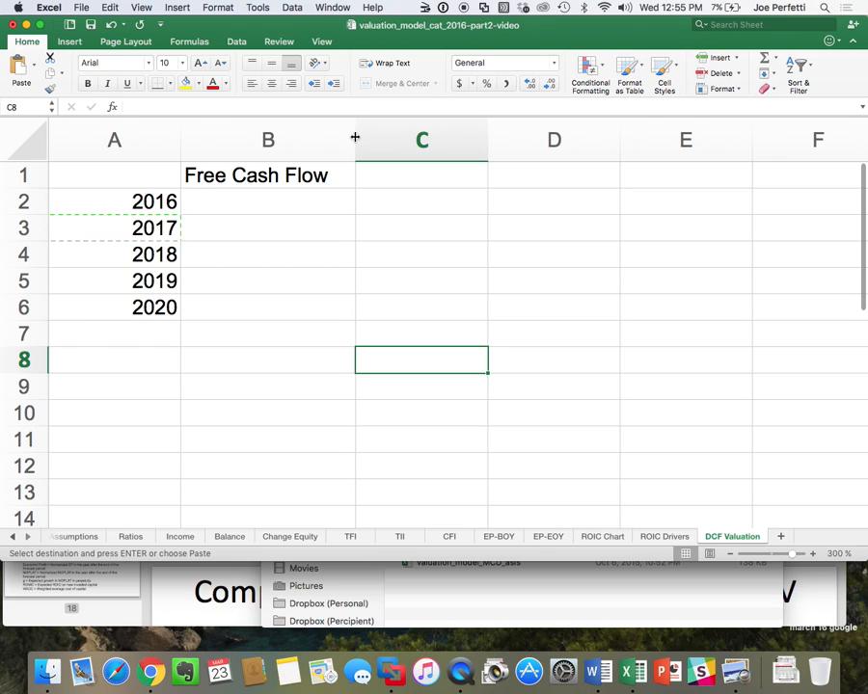
left_click(206, 145)
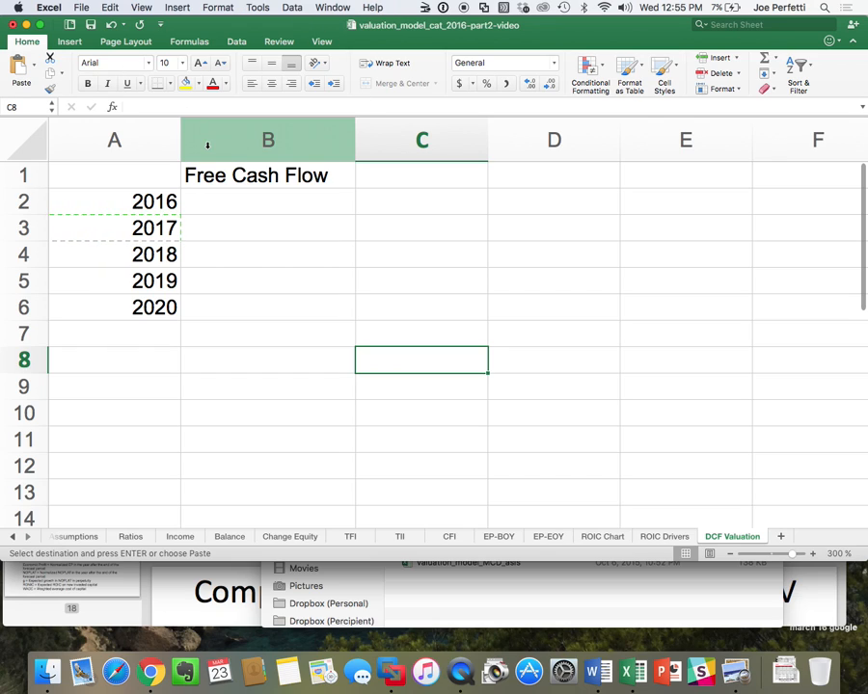
left_click(242, 206)
type("=")
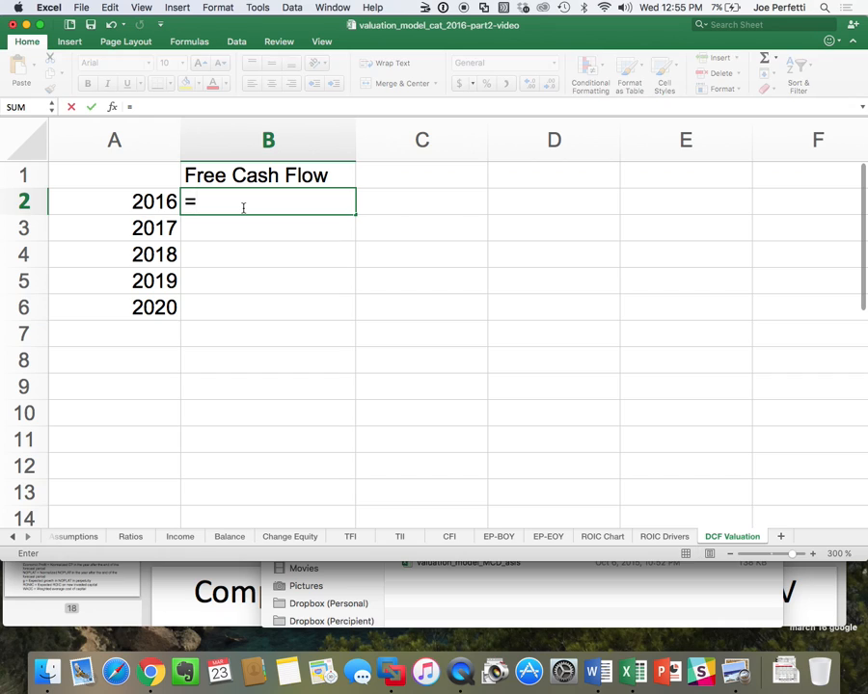
left_click(449, 536)
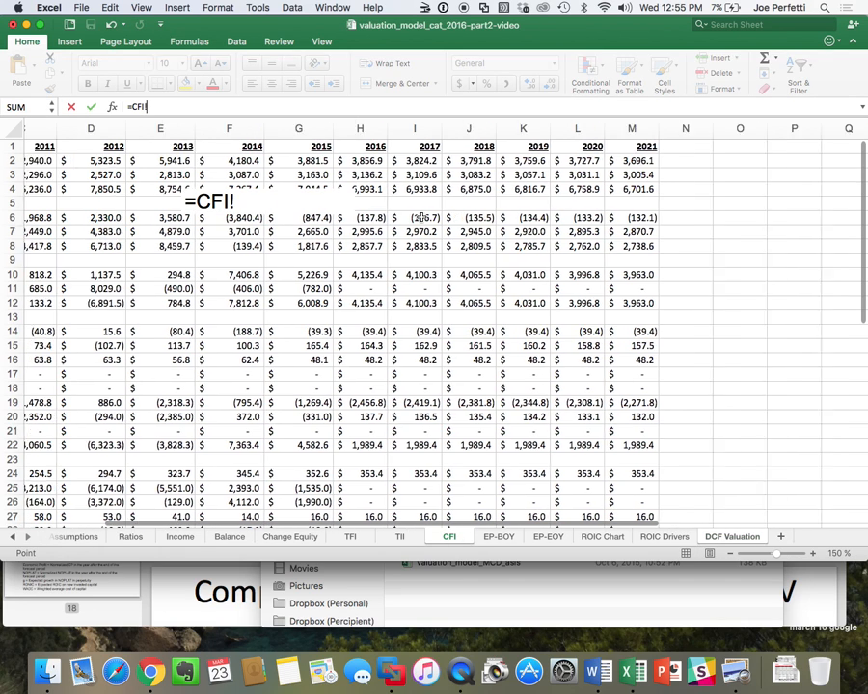
scroll(421, 217, "left", 5)
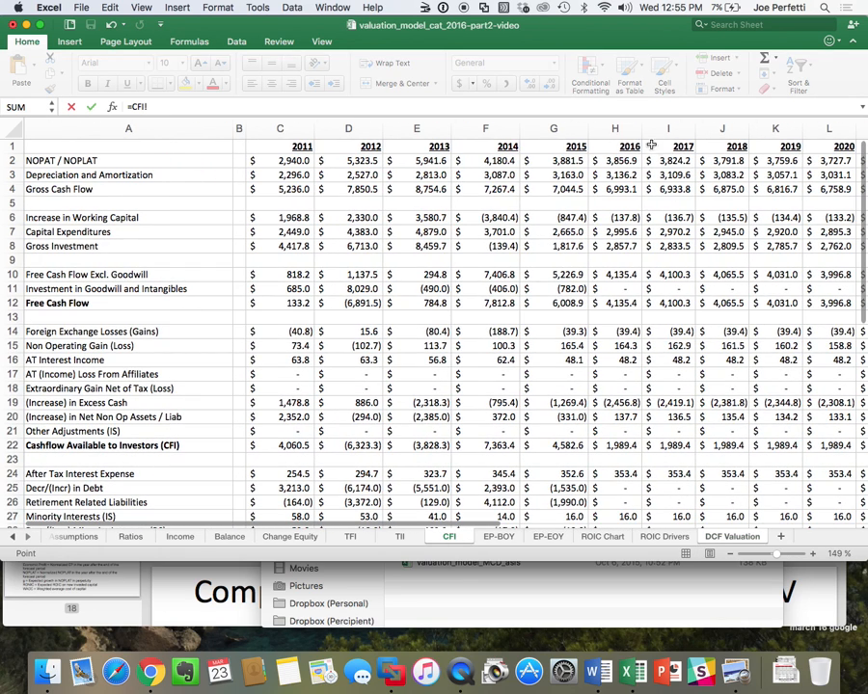
left_click(636, 303)
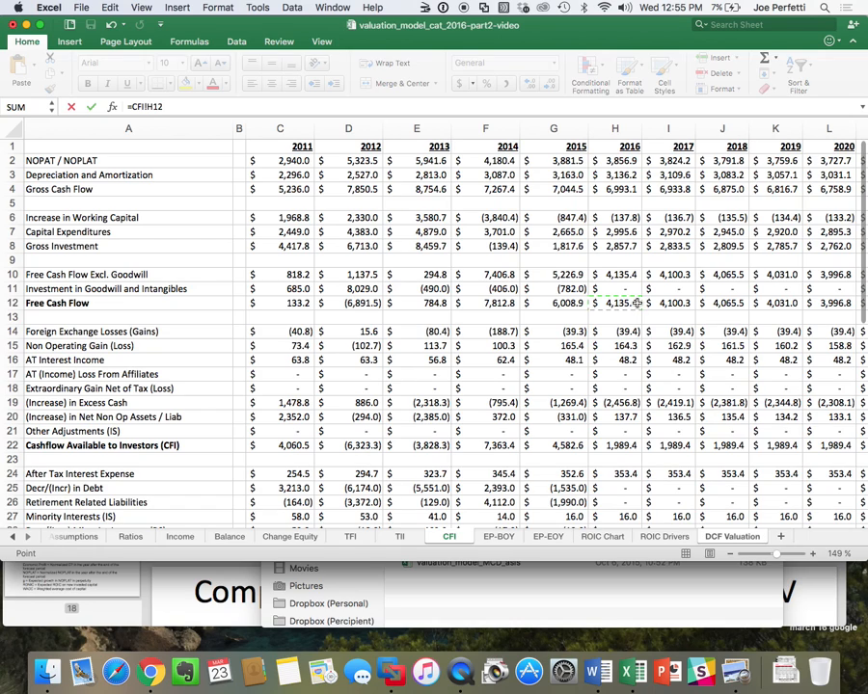
key("Return")
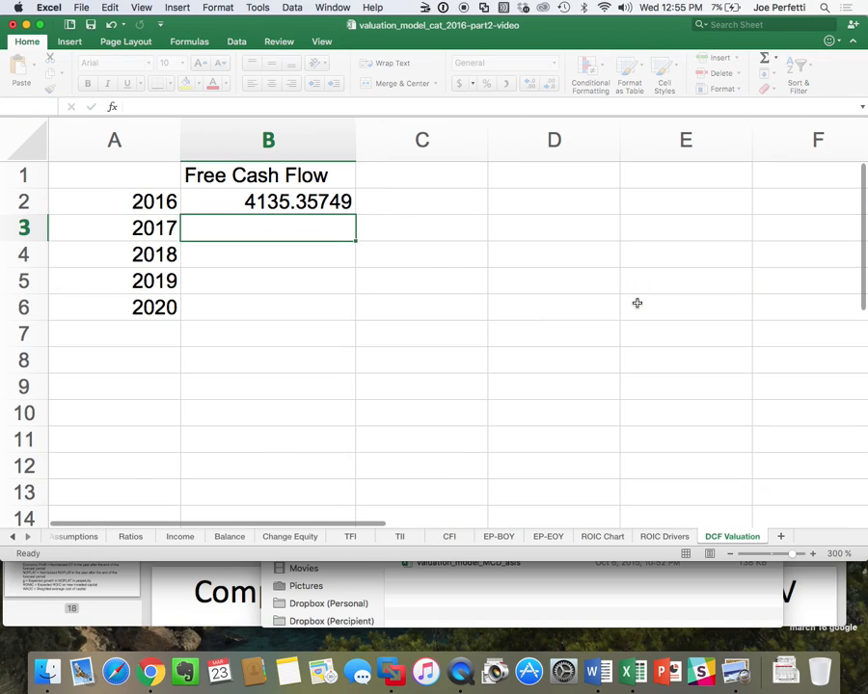
Link cells B3 and B4 to the 2017 and 2018 Free Cash Flow values in row 12 of the CFI sheet.
type("=")
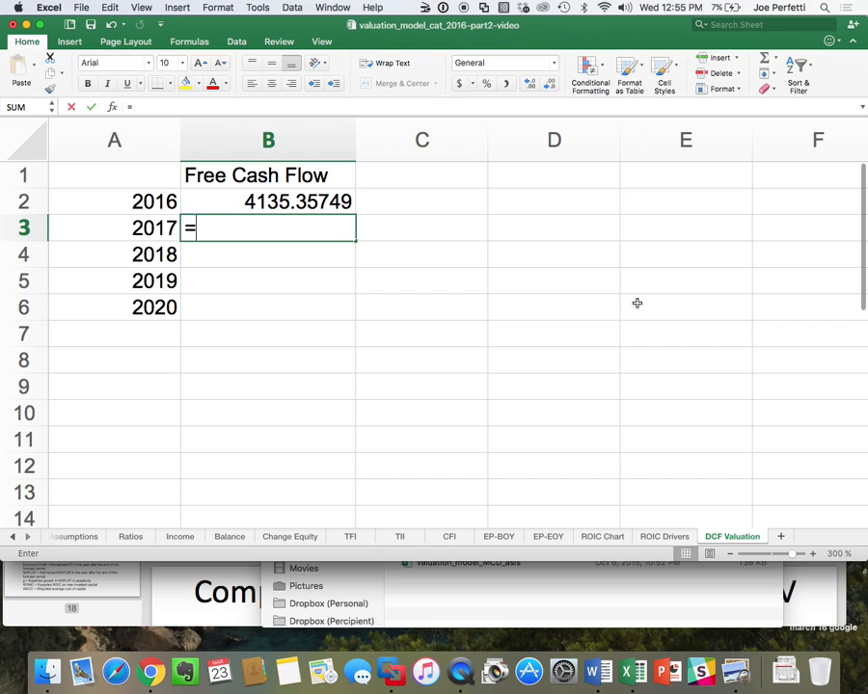
left_click(451, 538)
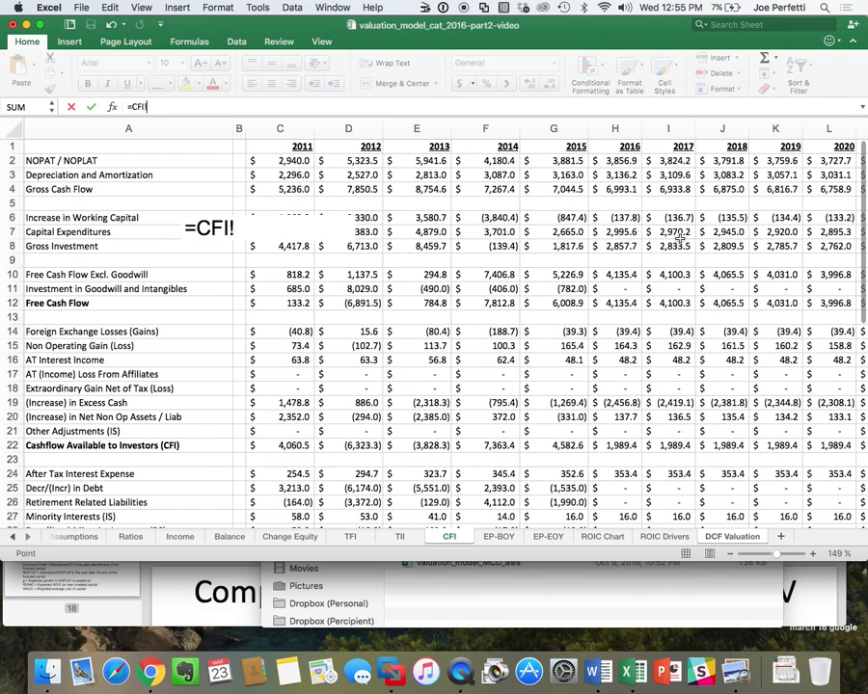
left_click(684, 303)
key("Return")
type("=")
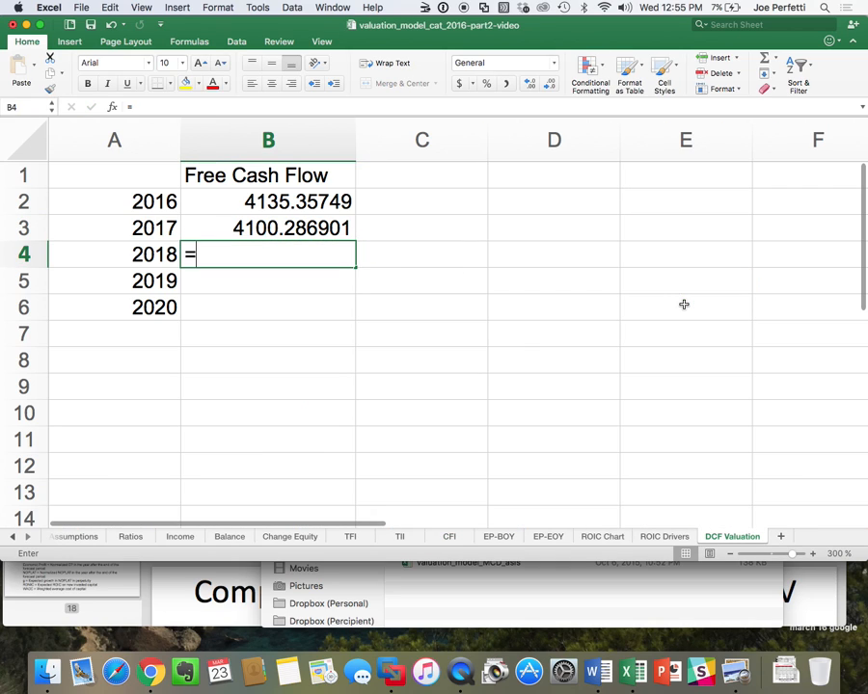
left_click(450, 537)
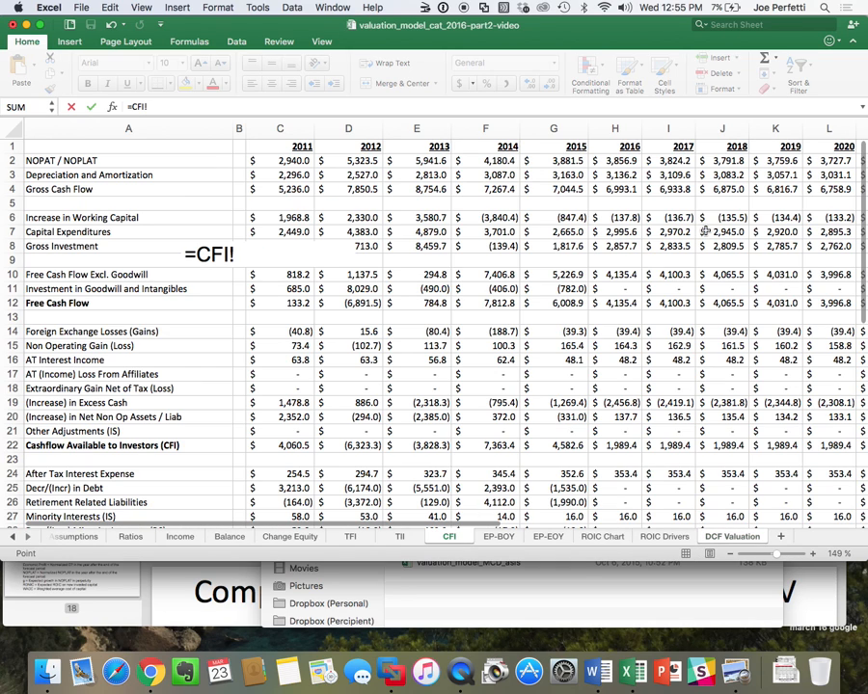
left_click(736, 304)
key("Return")
Link cells B5 and B6 to the 2019 and 2020 Free Cash Flow values in row 12 of the CFI sheet.
type("=")
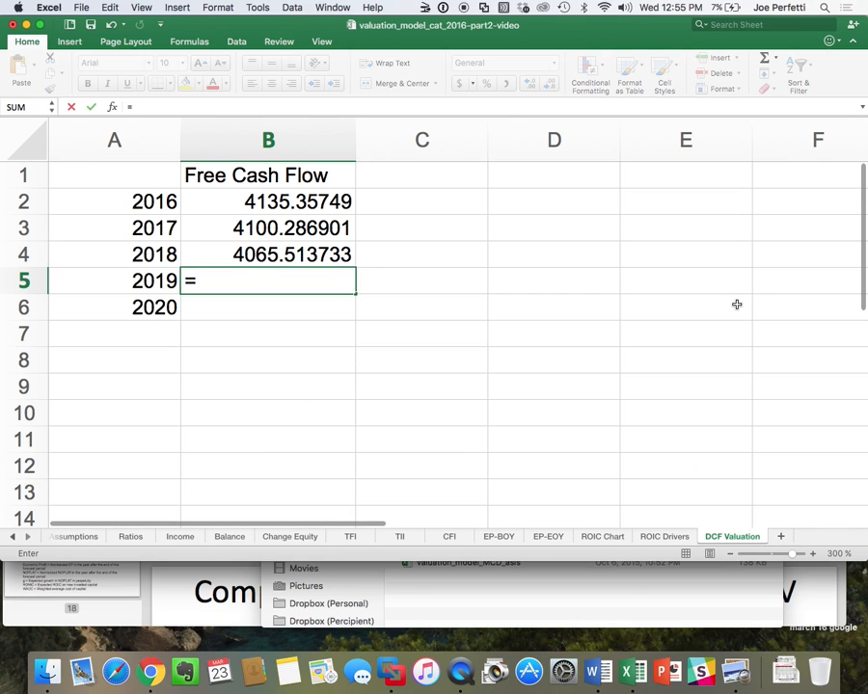
left_click(449, 537)
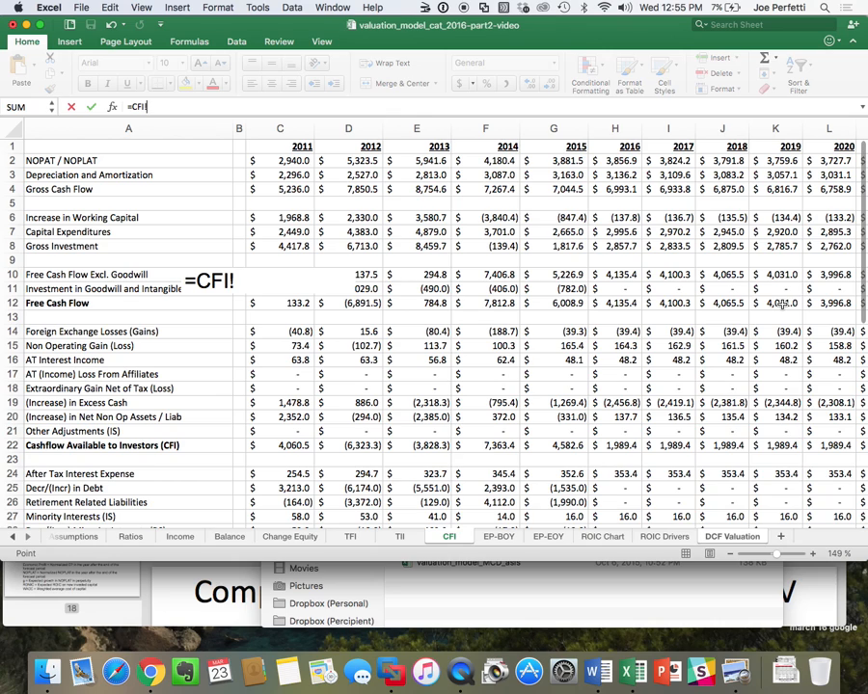
left_click(783, 304)
key("Return")
type("=")
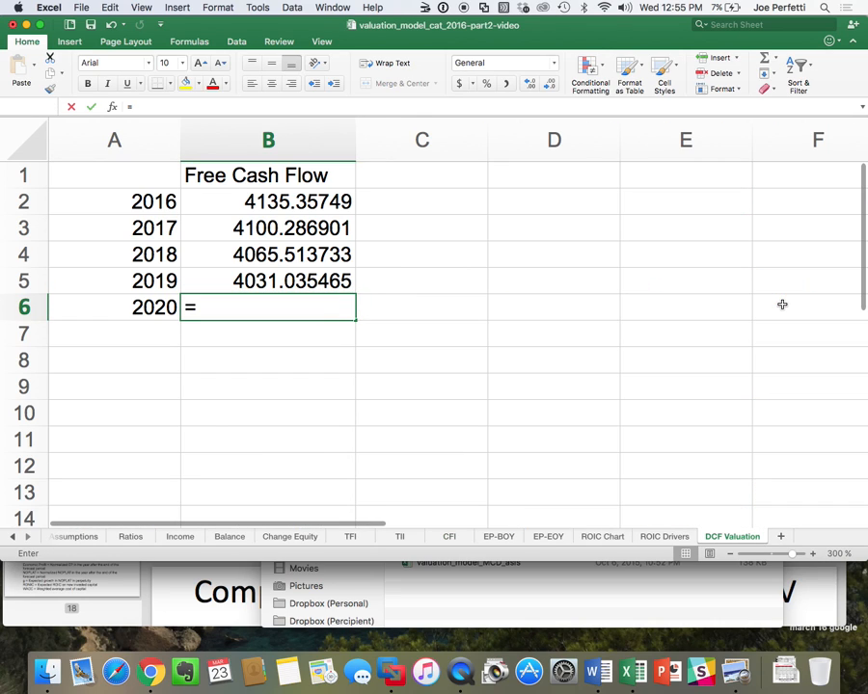
left_click(449, 537)
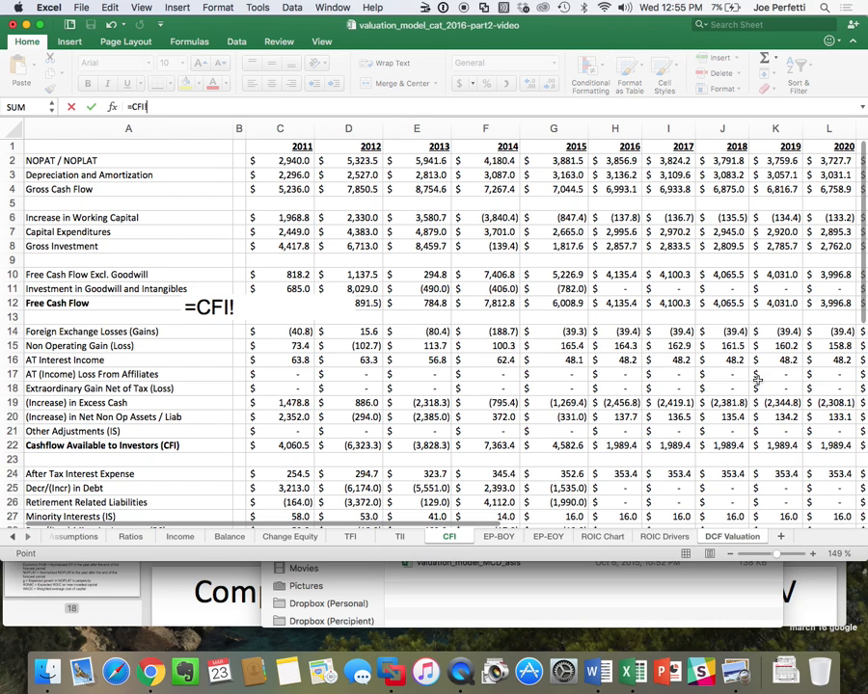
left_click(835, 303)
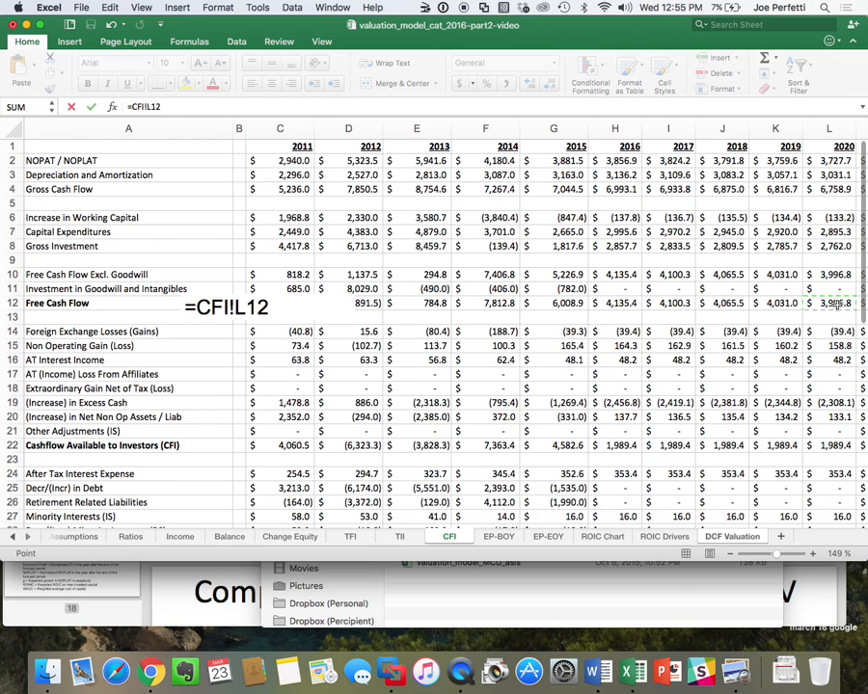
key("Return")
Apply the comma number style to B2:B6 and enter the heading Disc Factor in cell C1.
left_click_drag(331, 206, 341, 308)
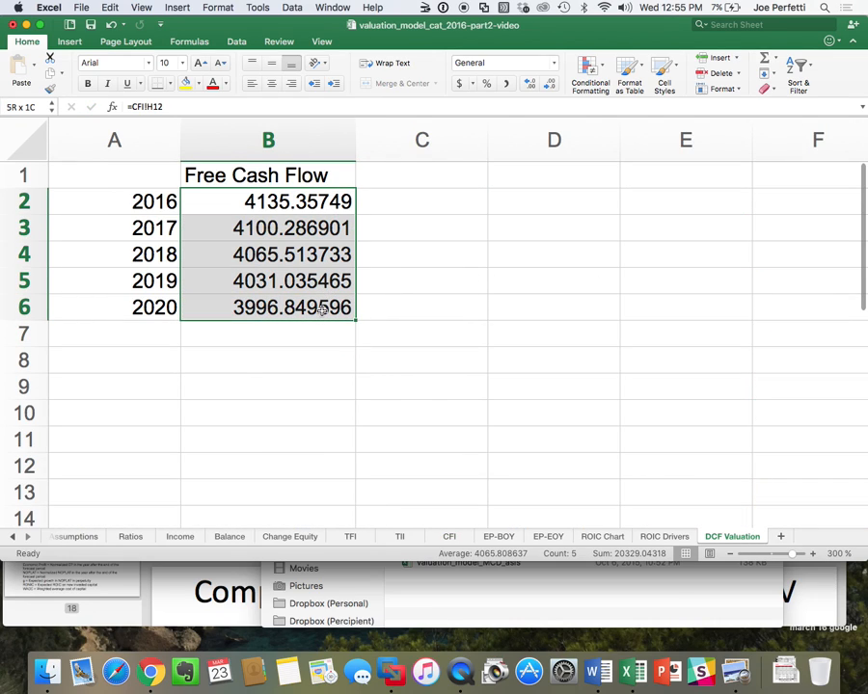
left_click(505, 84)
left_click(411, 178)
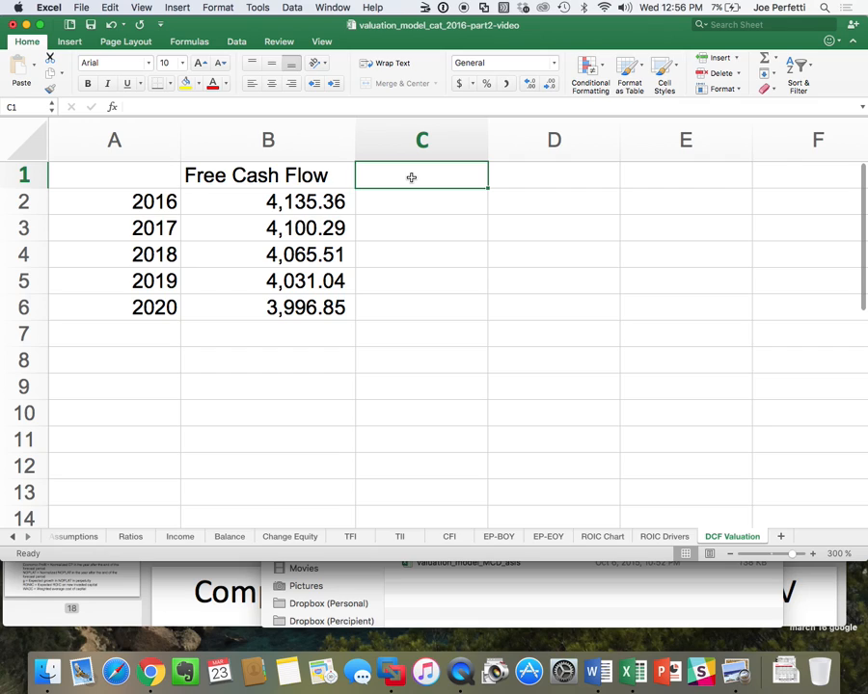
type("Disc F")
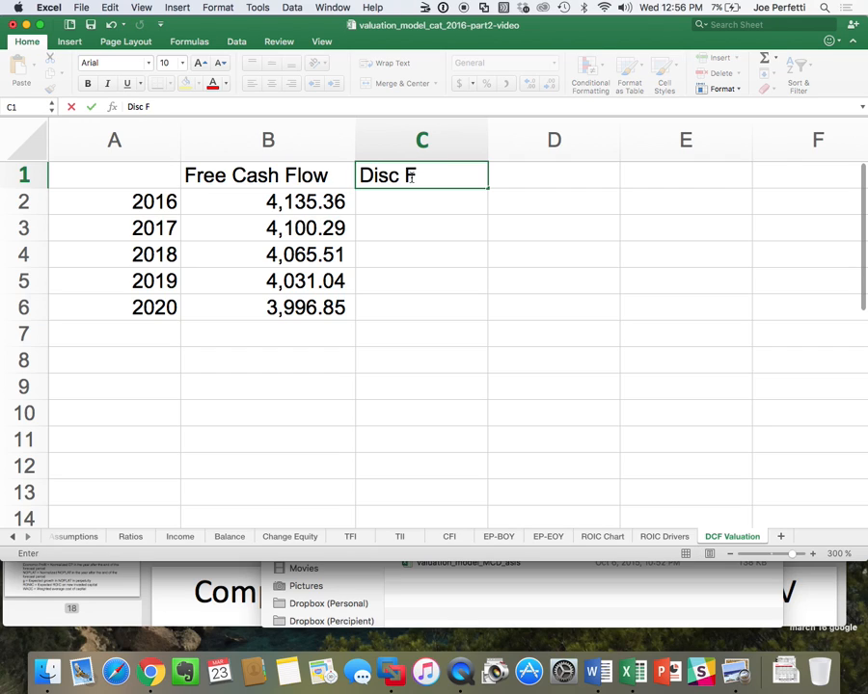
type("actor")
key("Return")
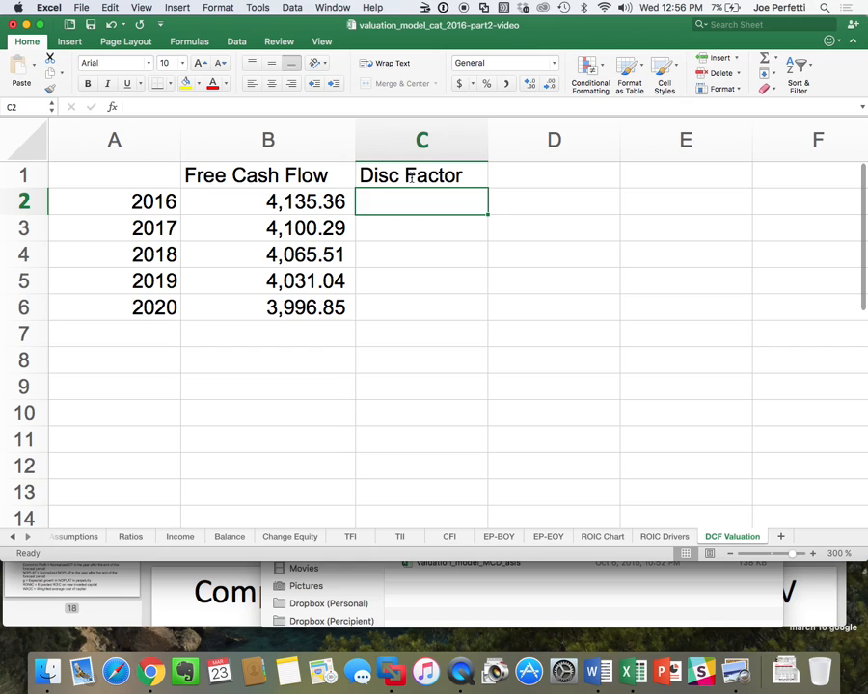
Enter a discount factor formula in C2 as 1 divided by 1 plus the WACC in Assumptions cell B4.
type("=1/(")
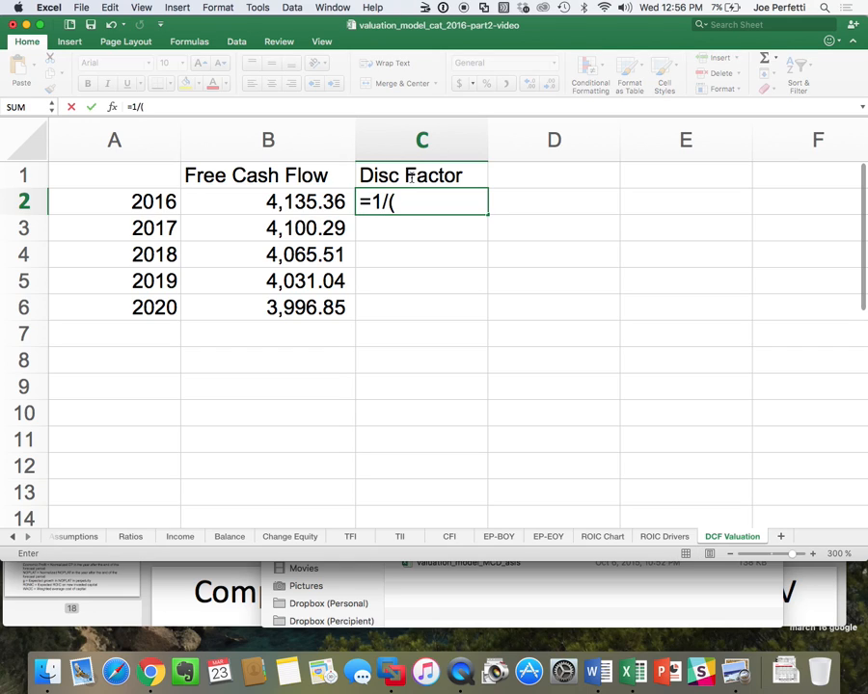
type("1+")
left_click(81, 536)
left_click(494, 253)
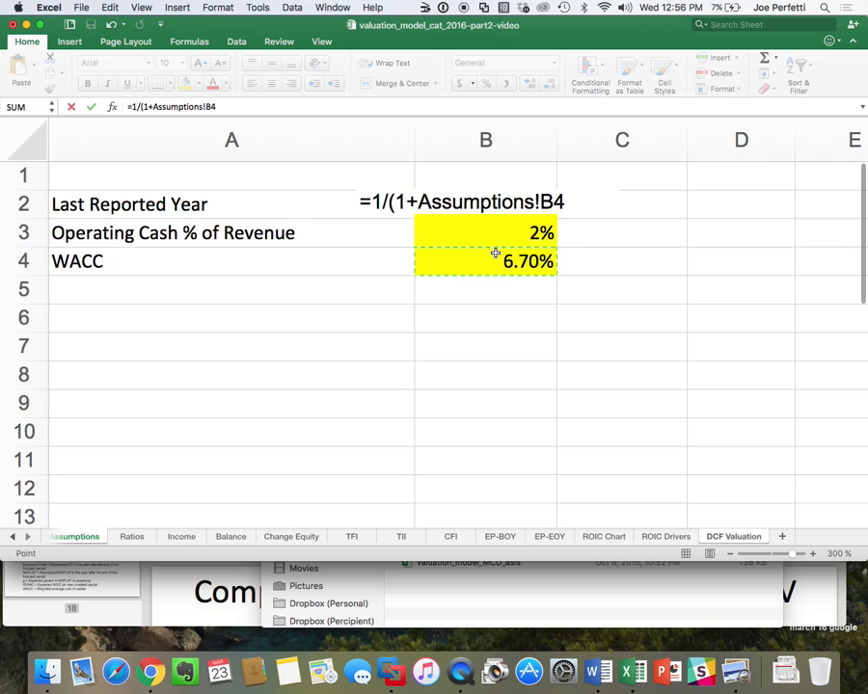
type(")")
key("Return")
Make the WACC reference in the C2 formula absolute as Assumptions!$B$4.
double_click(442, 202)
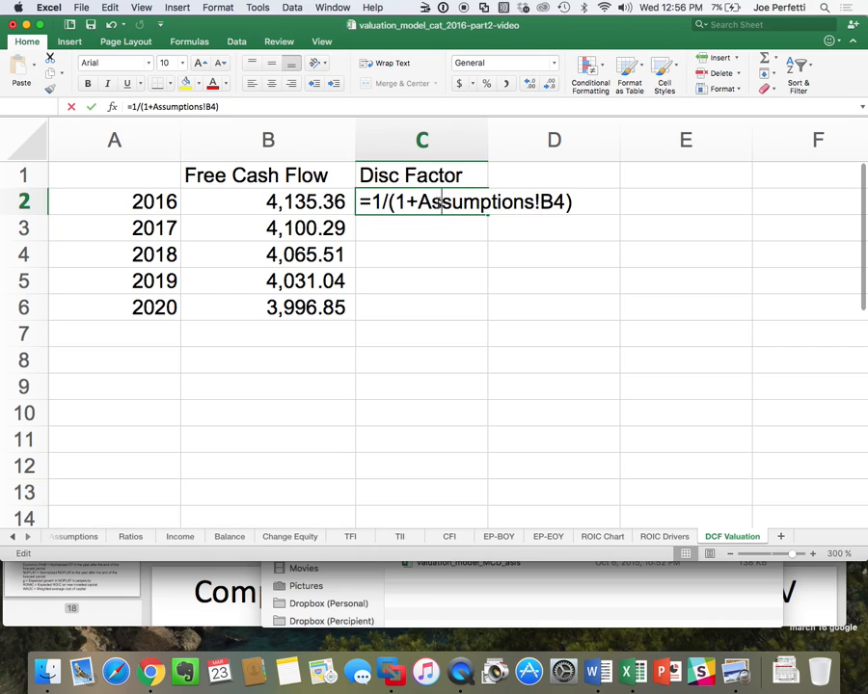
left_click(541, 201)
type("$")
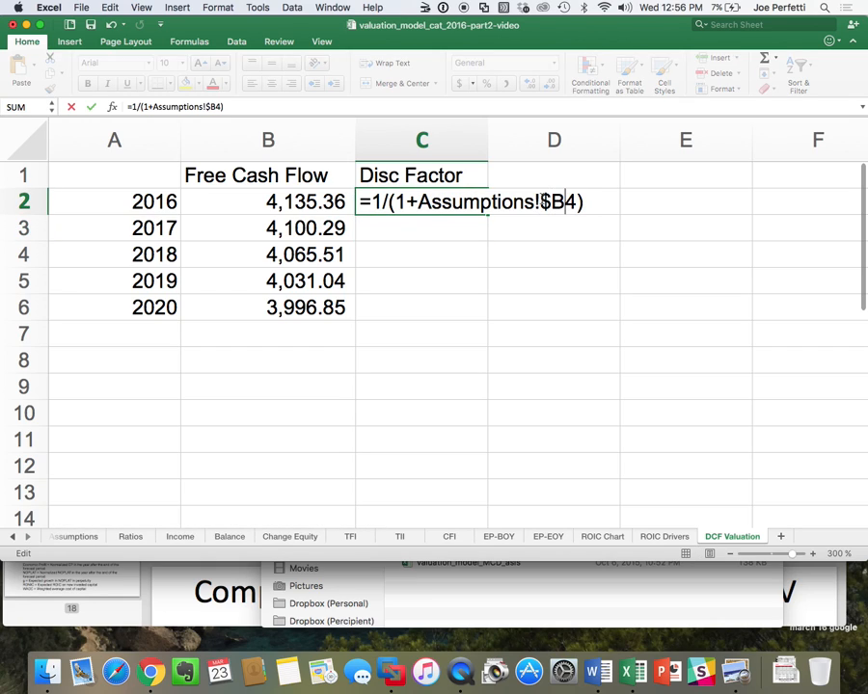
type("$")
key("Return")
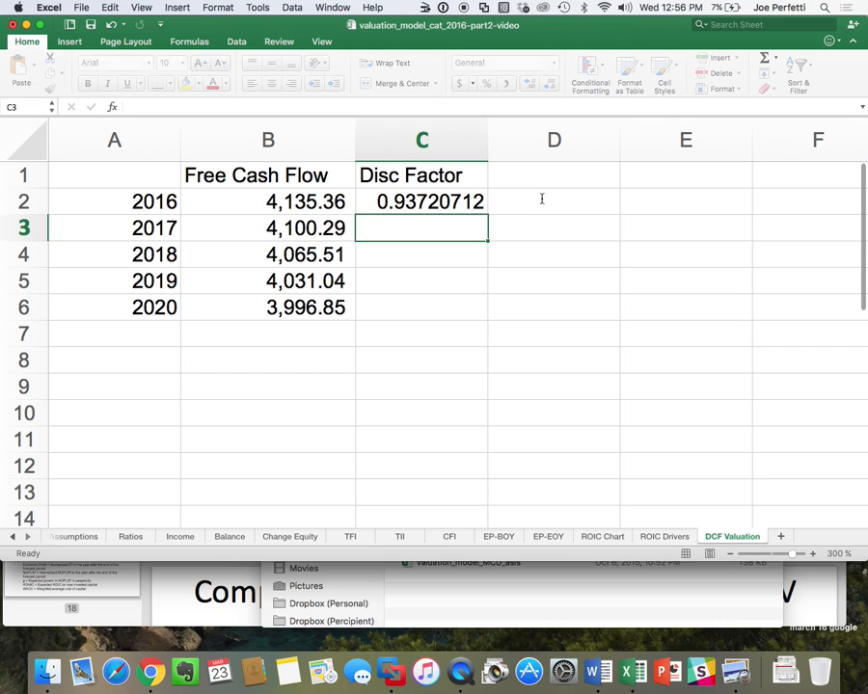
Copy the C2 discount factor formula down to the 2017–2020 rows through C6.
left_click(434, 202)
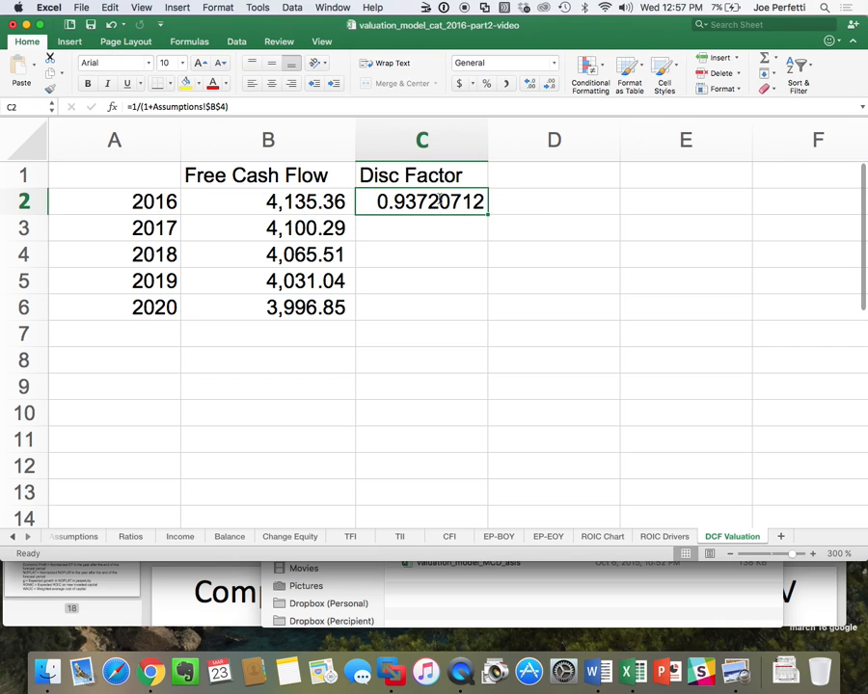
key("super+c")
left_click_drag(434, 202, 453, 305)
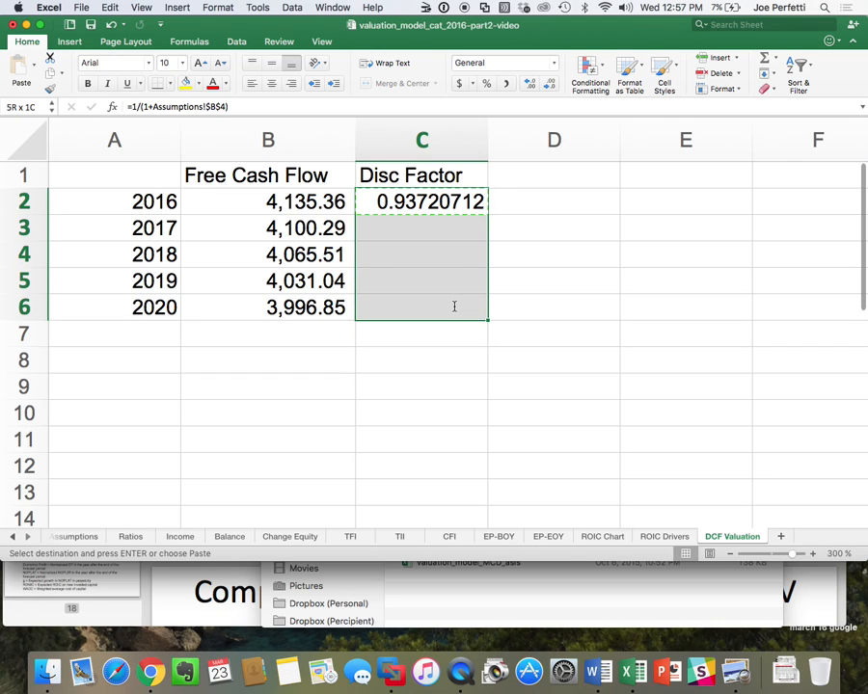
key("super+v")
Append the exponents ^2 and ^3 to the discount factor formulas in C3 and C4.
left_click(453, 229)
double_click(452, 228)
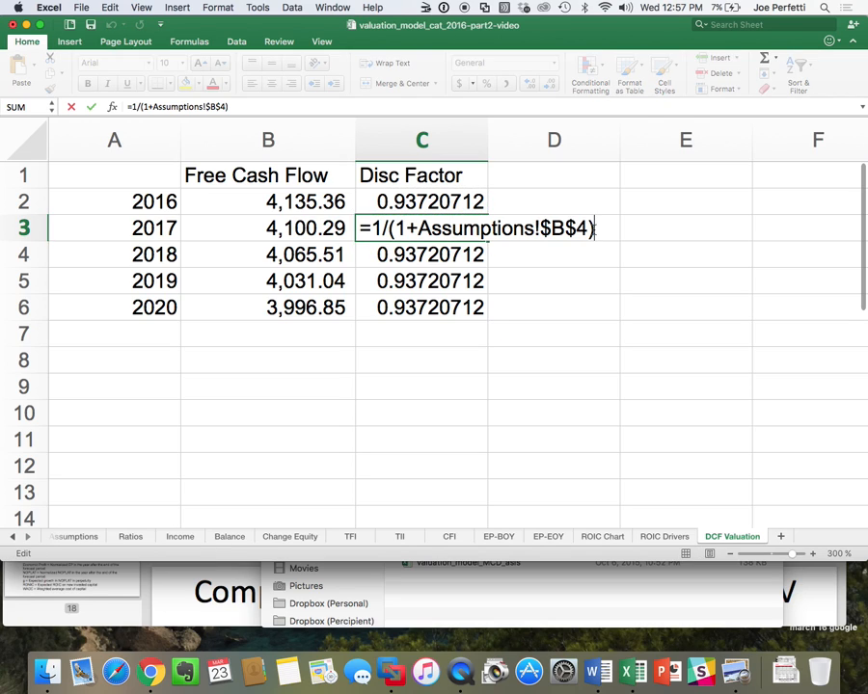
type("^2")
key("Return")
double_click(455, 253)
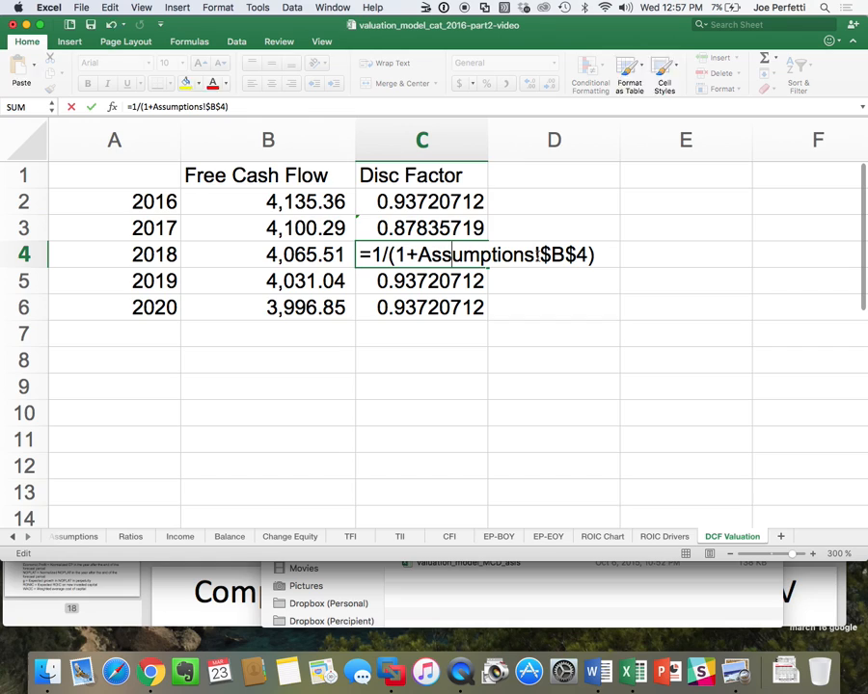
left_click(638, 253)
double_click(486, 252)
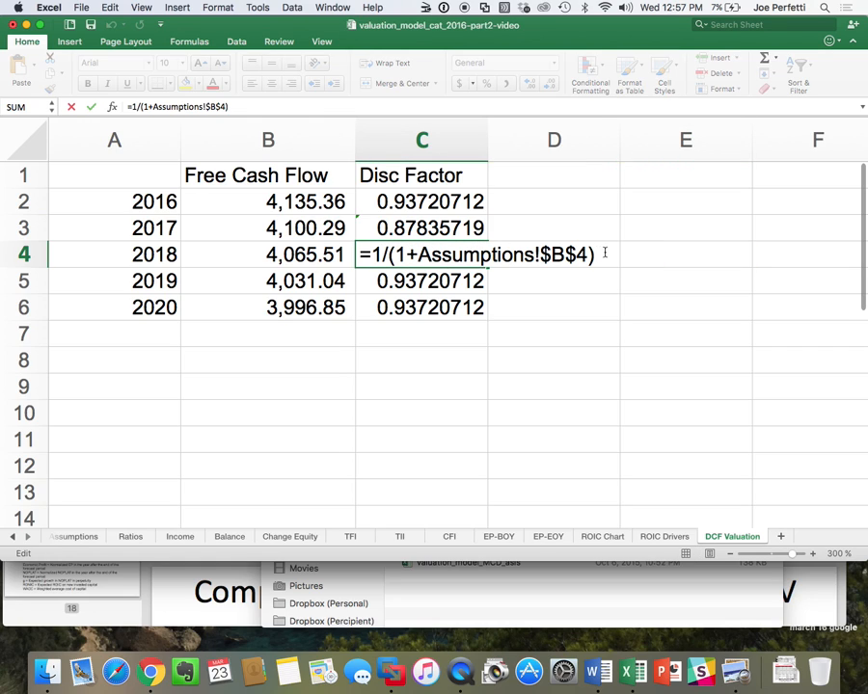
type("^3")
key("Return")
Append the exponents ^4 and ^5 to the discount factor formulas in C5 and C6.
double_click(441, 282)
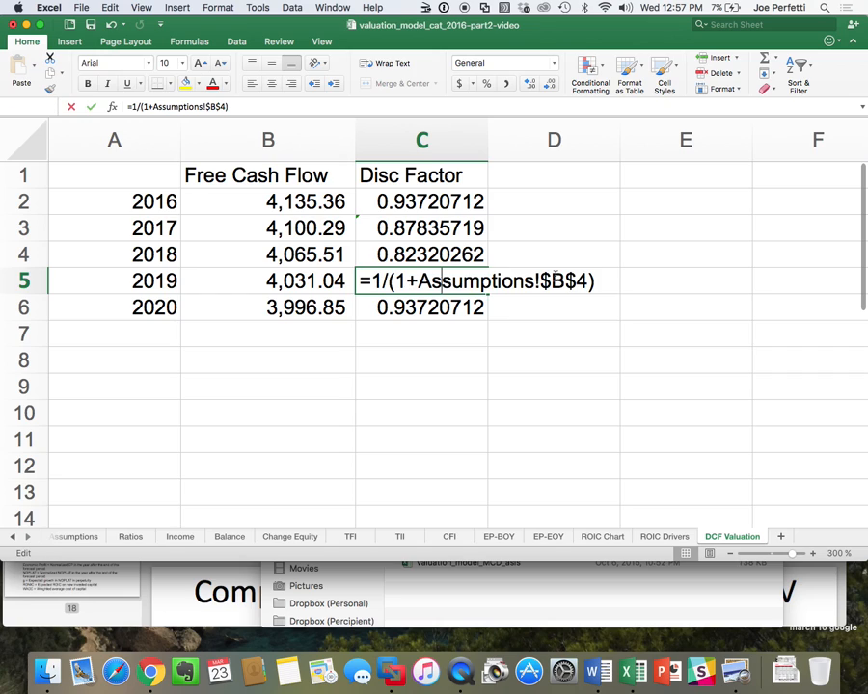
type("^4")
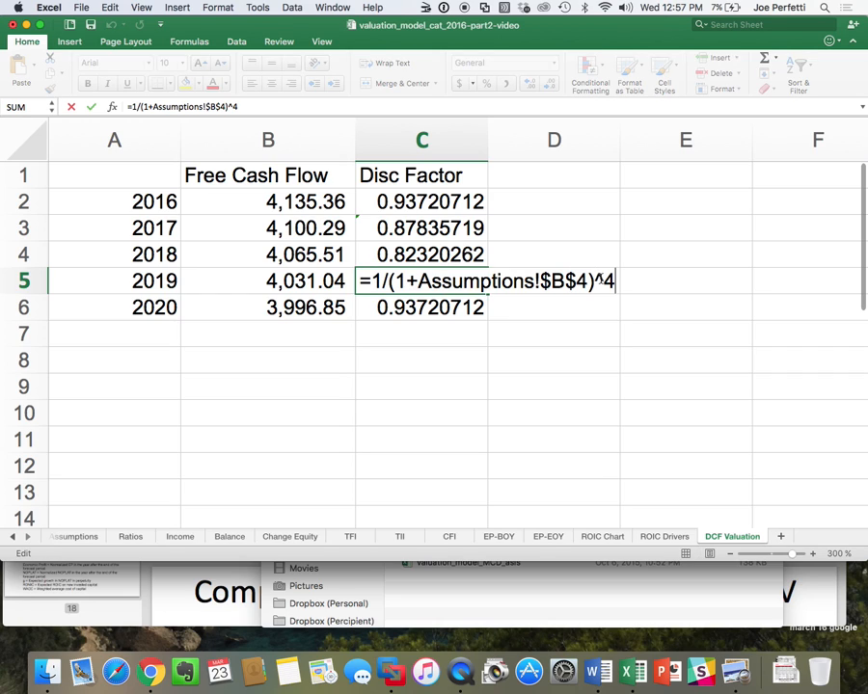
key("Return")
double_click(459, 307)
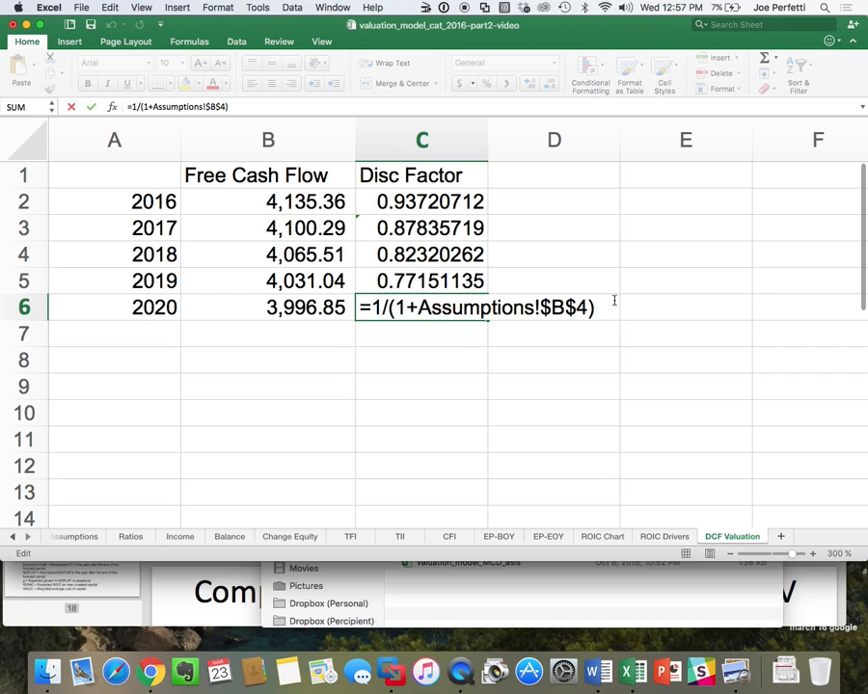
type("^5")
key("Return")
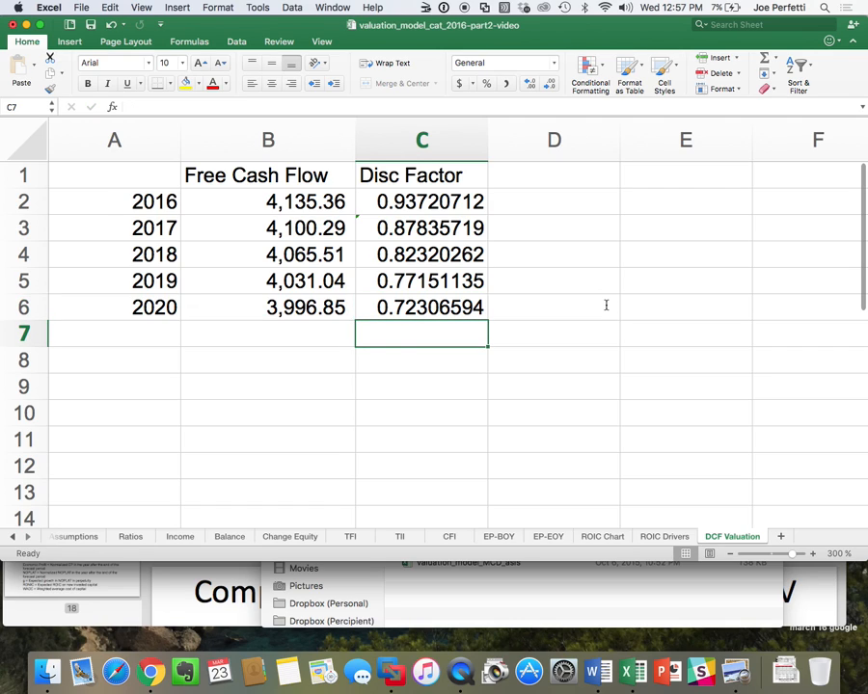
Enter the heading Disc Free Cash Flow in cell D1.
left_click(584, 171)
type("S")
key("BackSpace")
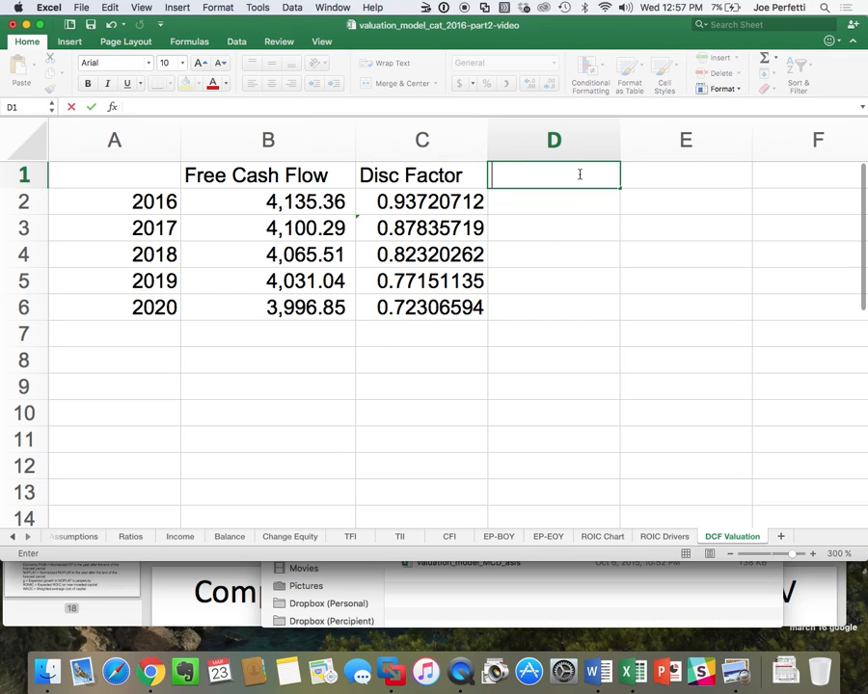
type("Disc Fr")
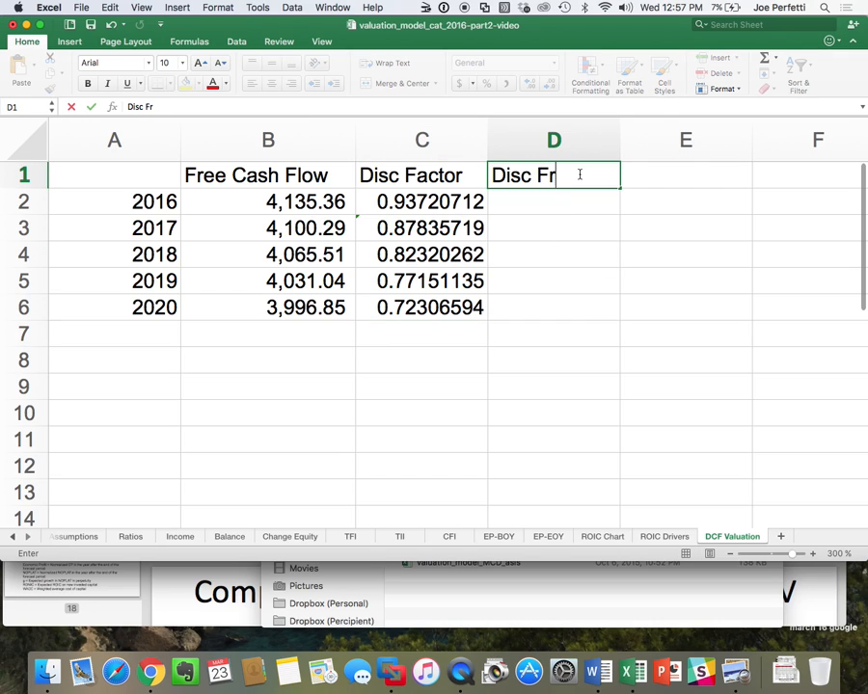
type("ee Cash Flow")
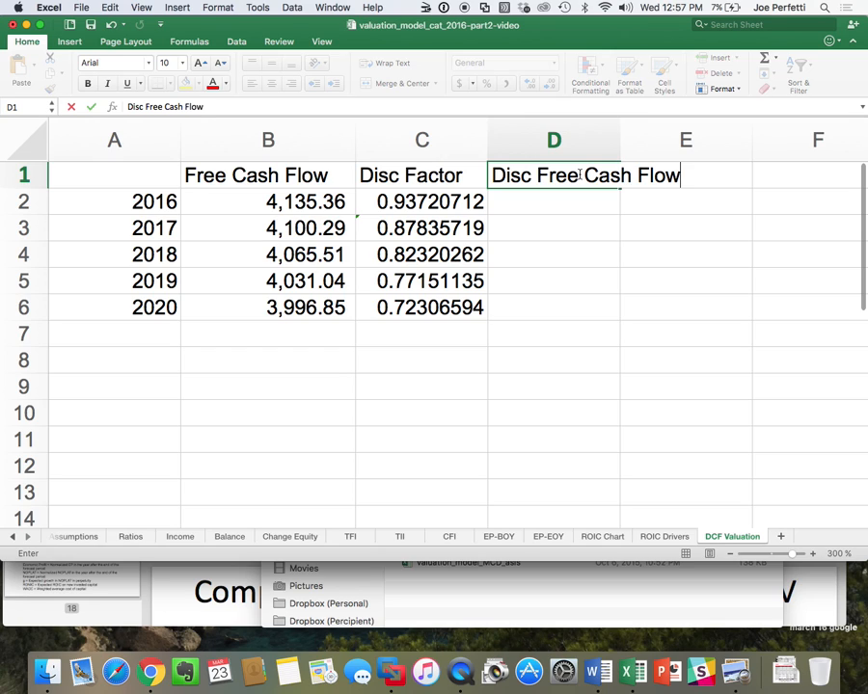
key("Return")
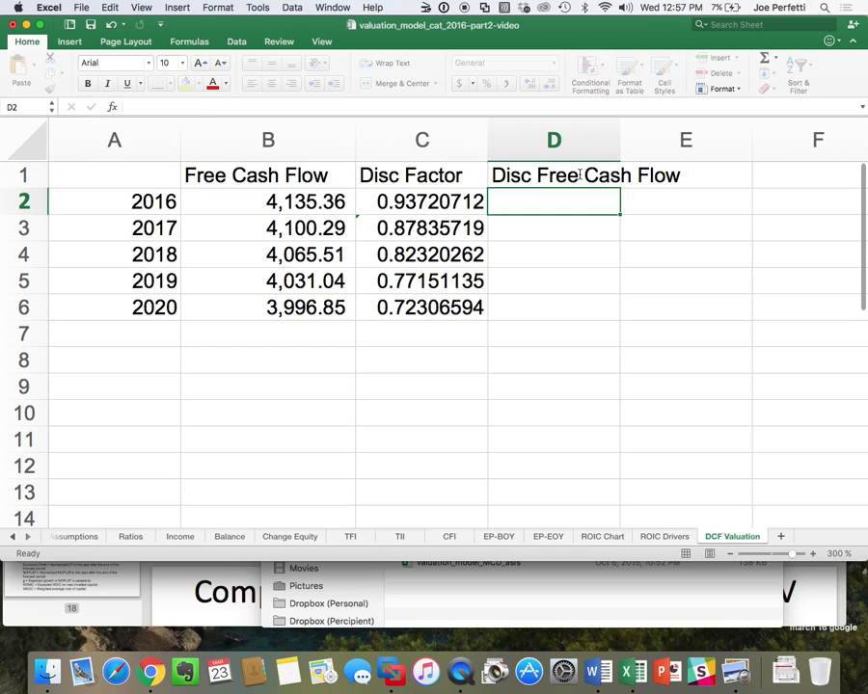
Enter the formula =B2*C2 in D2 to discount the 2016 free cash flow.
type("=")
key("Down")
key("Left")
key("Left")
key("Up")
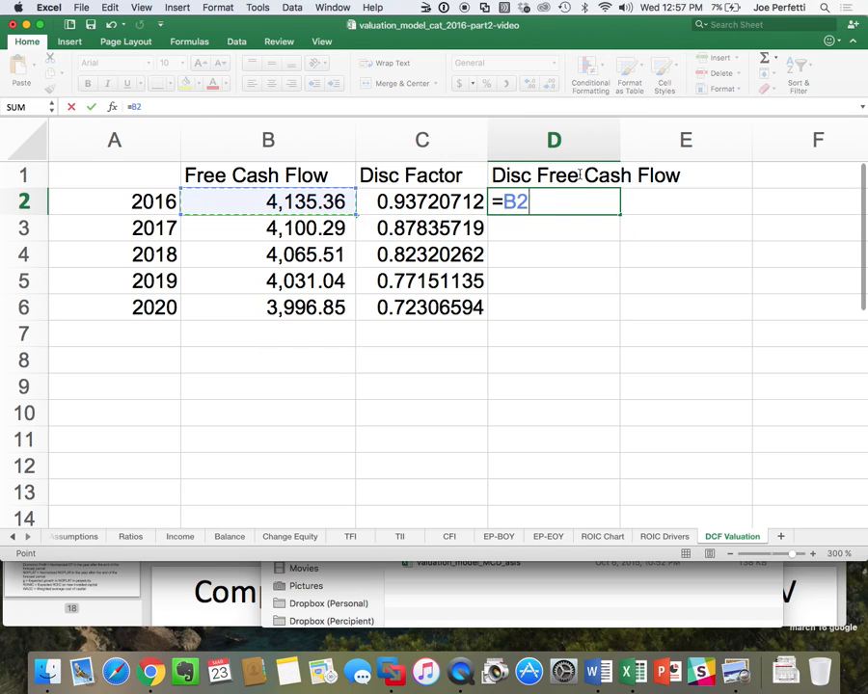
type("*")
key("Left")
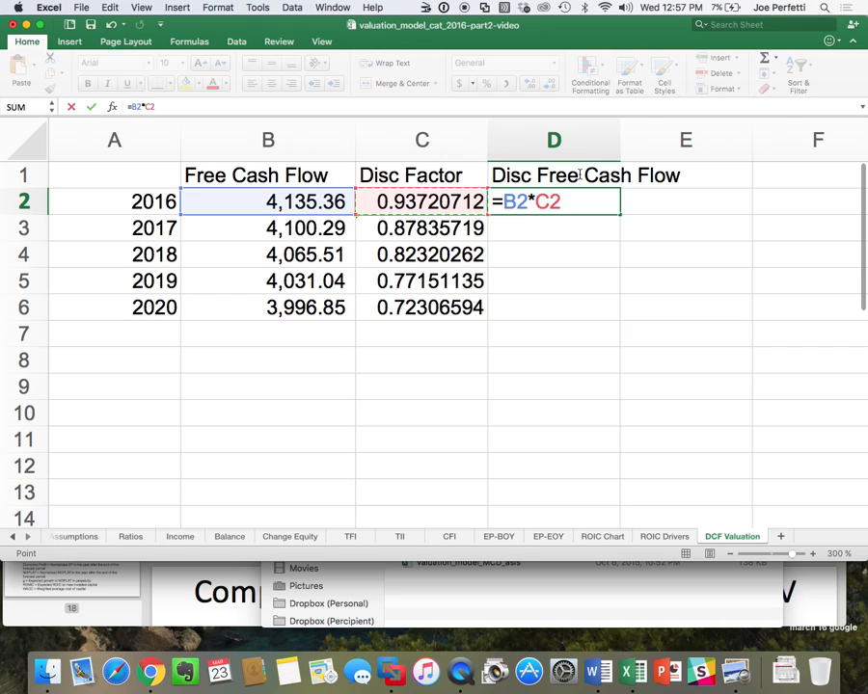
key("Return")
Copy the D2 discounted cash flow formula down to the 2017–2020 rows through D6.
left_click(599, 200)
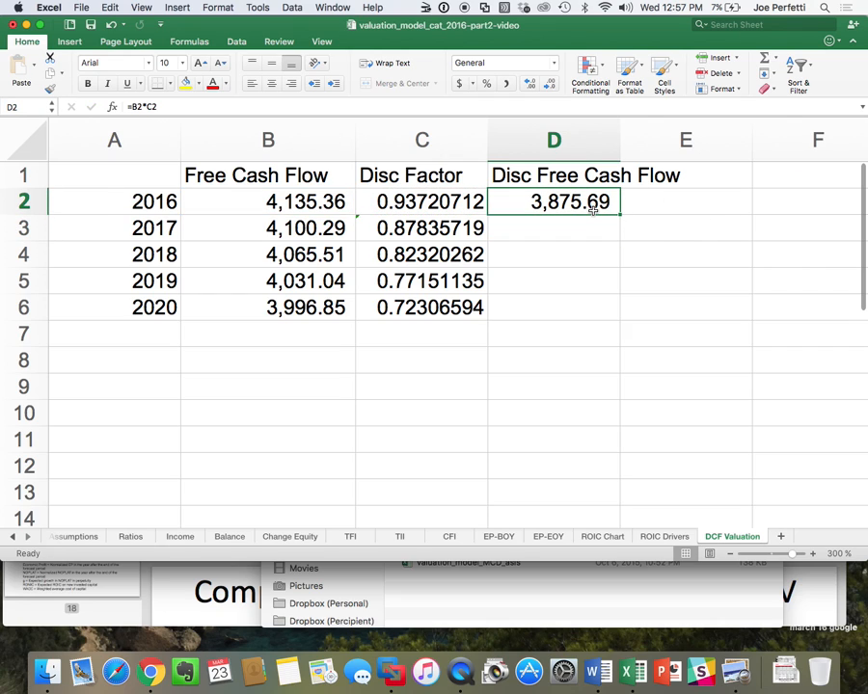
key("super+c")
left_click_drag(600, 200, 591, 307)
key("super+v")
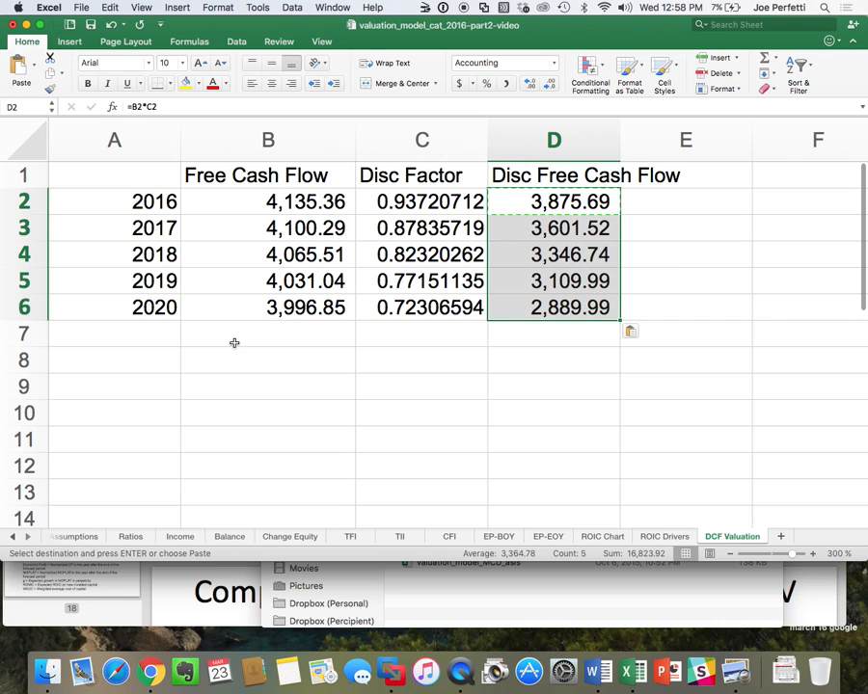
Enter the label Operating Value 1st 5 Years in cell A7.
left_click(126, 336)
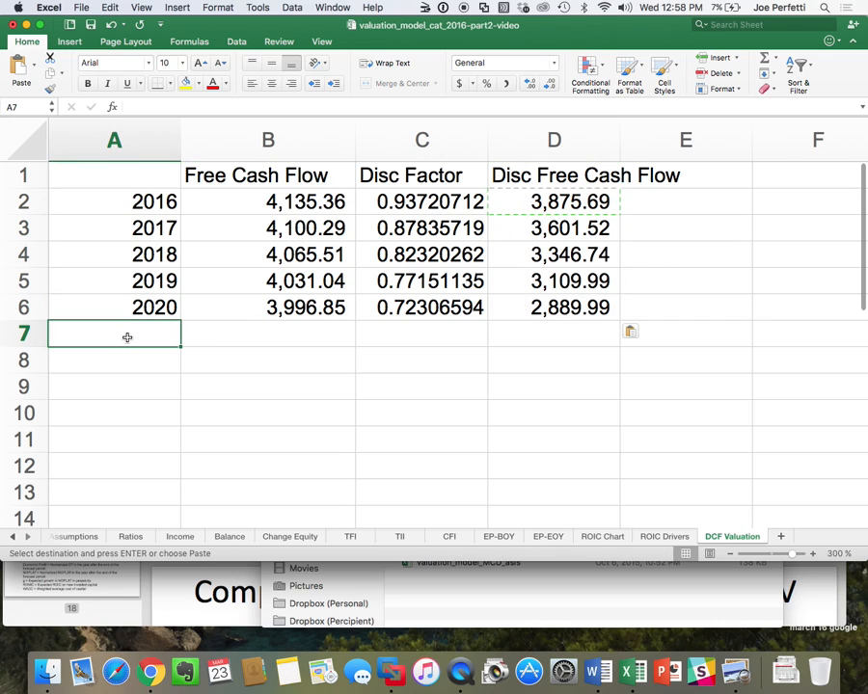
type("Operating Value")
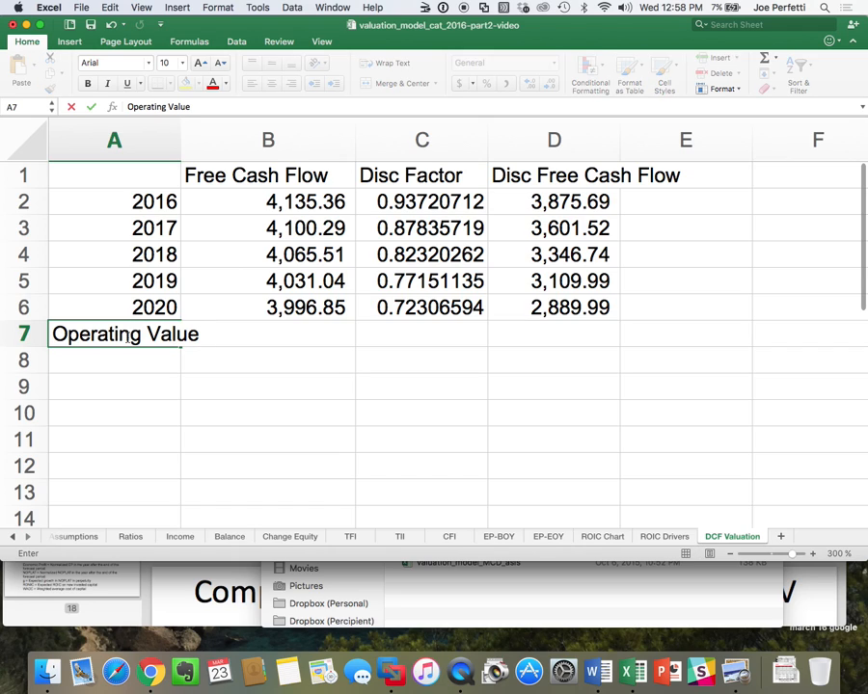
type(" 1st 5 Years")
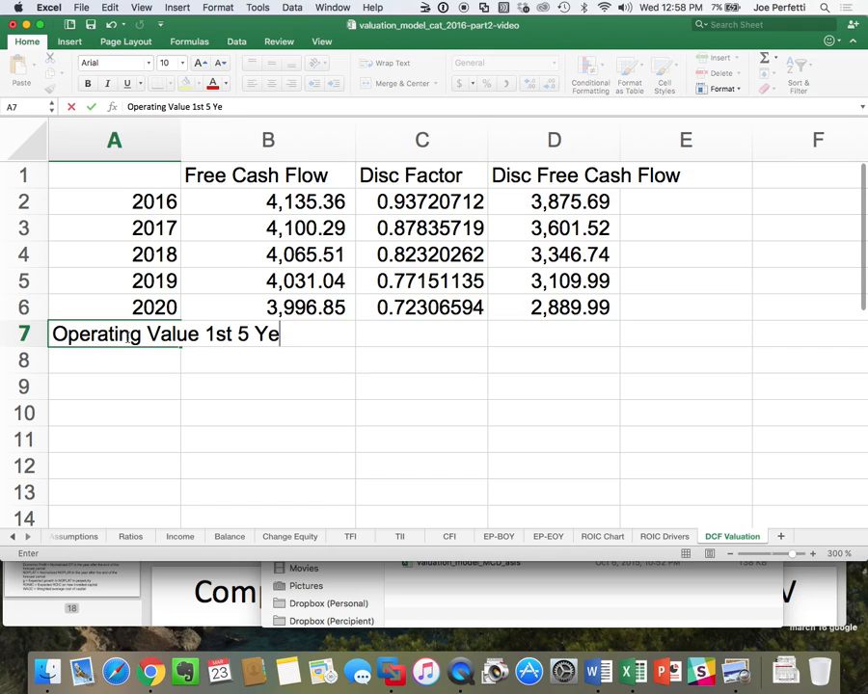
key("Return")
Sum the discounted free cash flows D2:D6 in cell D7 with AutoSum and save the workbook.
key("Right")
key("Right")
key("Right")
key("Up")
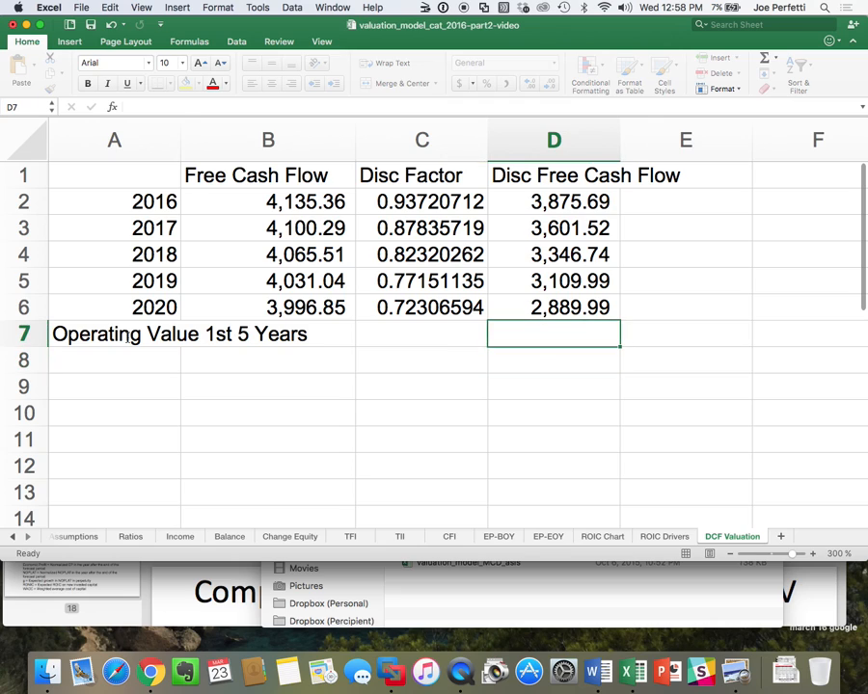
left_click(765, 58)
key("Return")
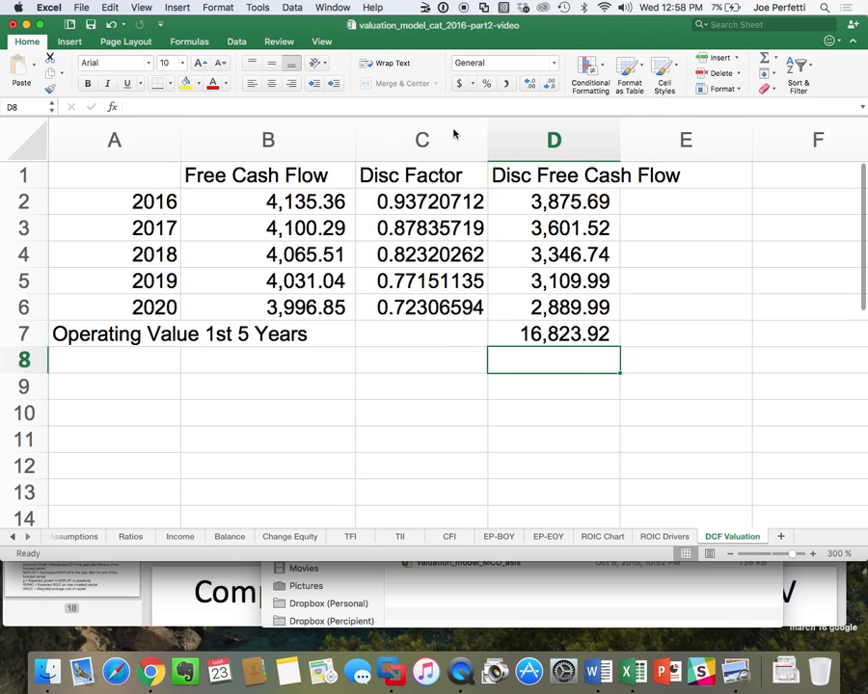
left_click(92, 28)
Enter the label Continuing Value in cell A9 and widen column A to fit it.
left_click(99, 394)
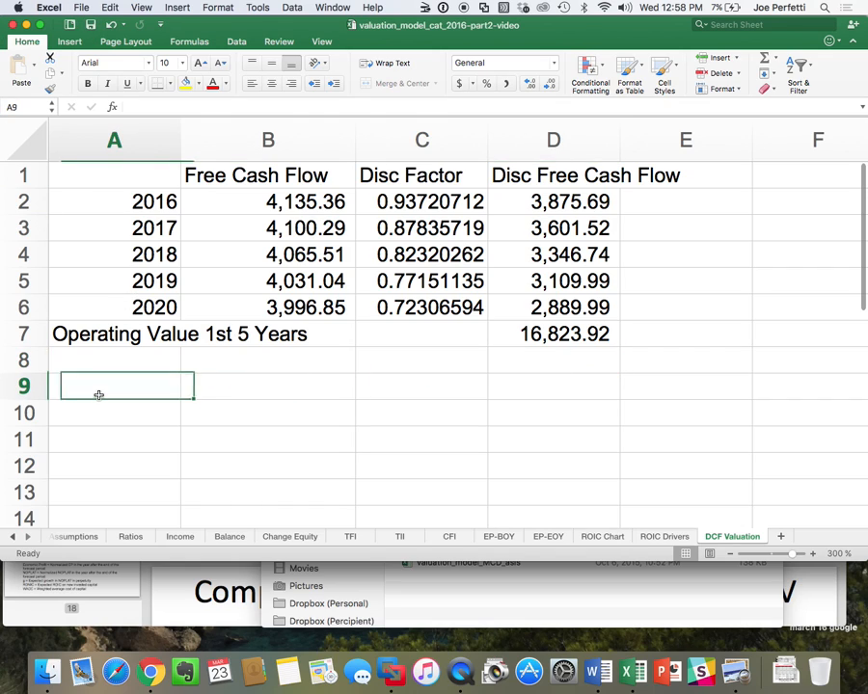
type("Cont")
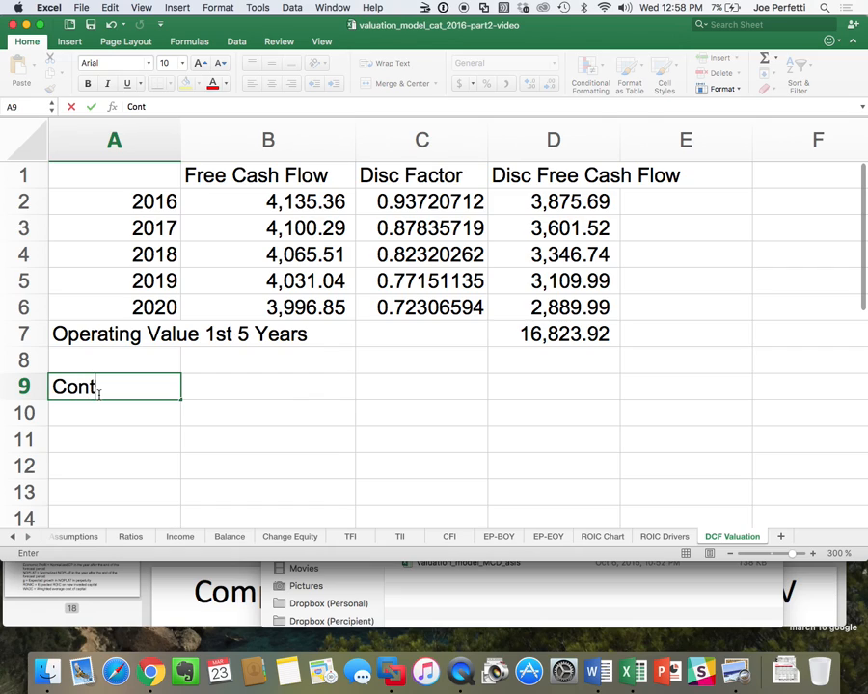
type("inuing")
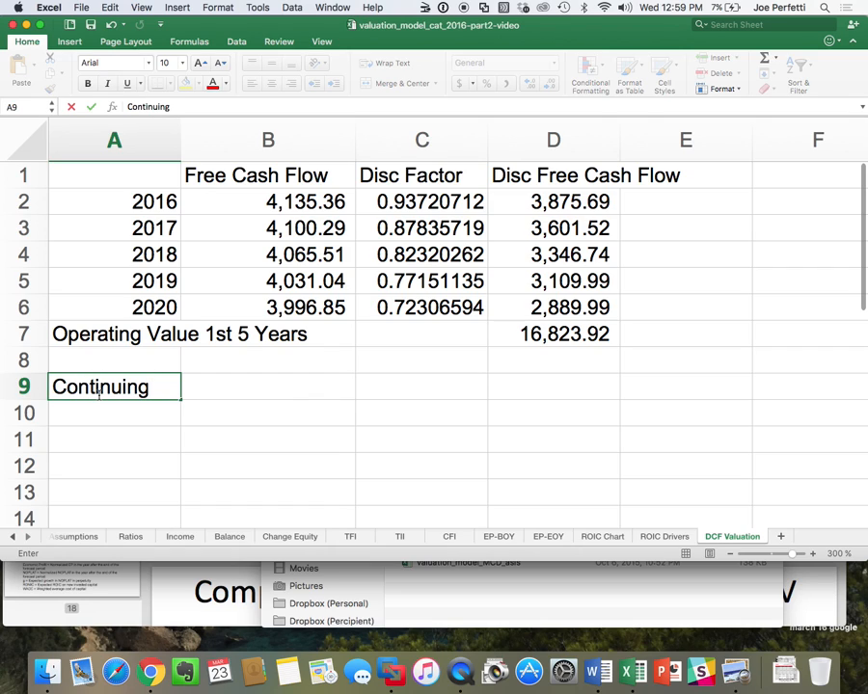
type(" Value")
key("Return")
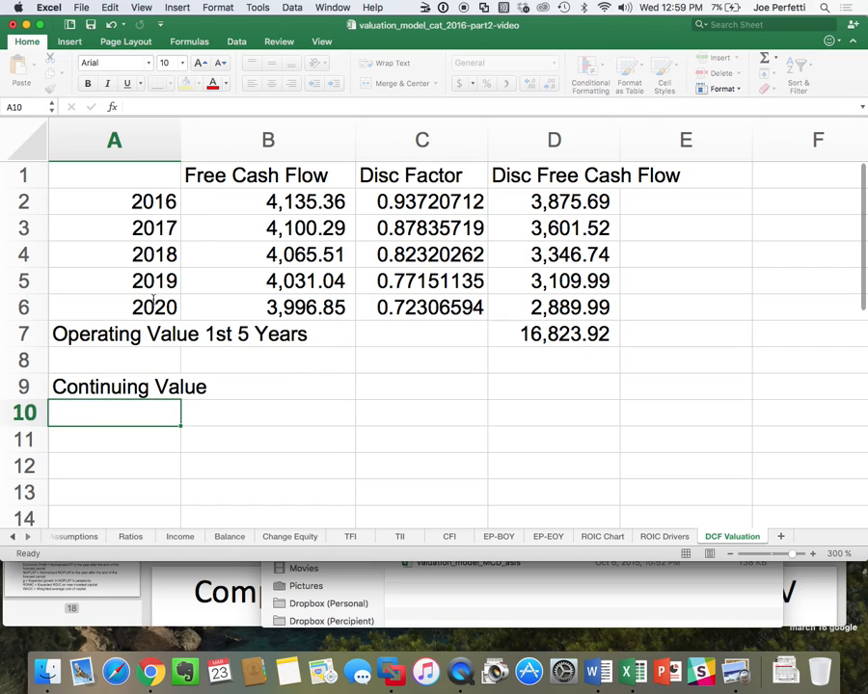
left_click_drag(180, 138, 254, 137)
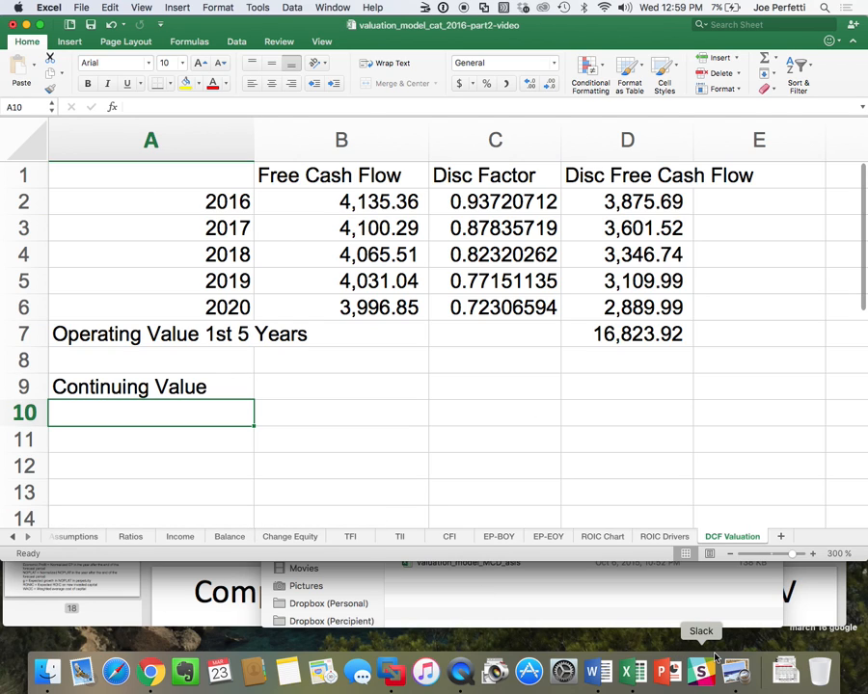
Switch to Lecture 5.pdf in Preview and examine the Key Value Driver Formula slide on page 14.
left_click(737, 672)
scroll(415, 249, "up", 15)
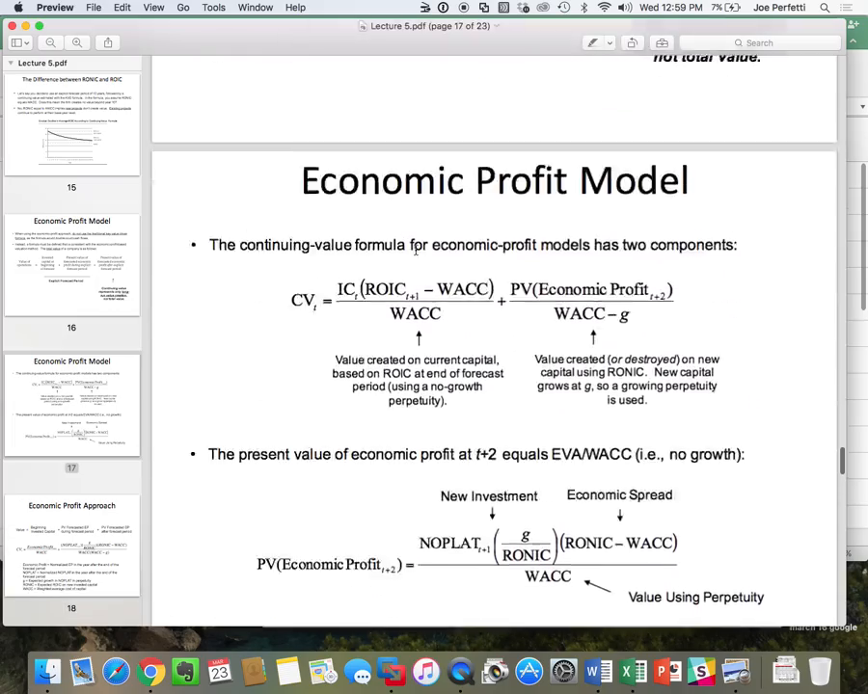
scroll(416, 249, "up", 20)
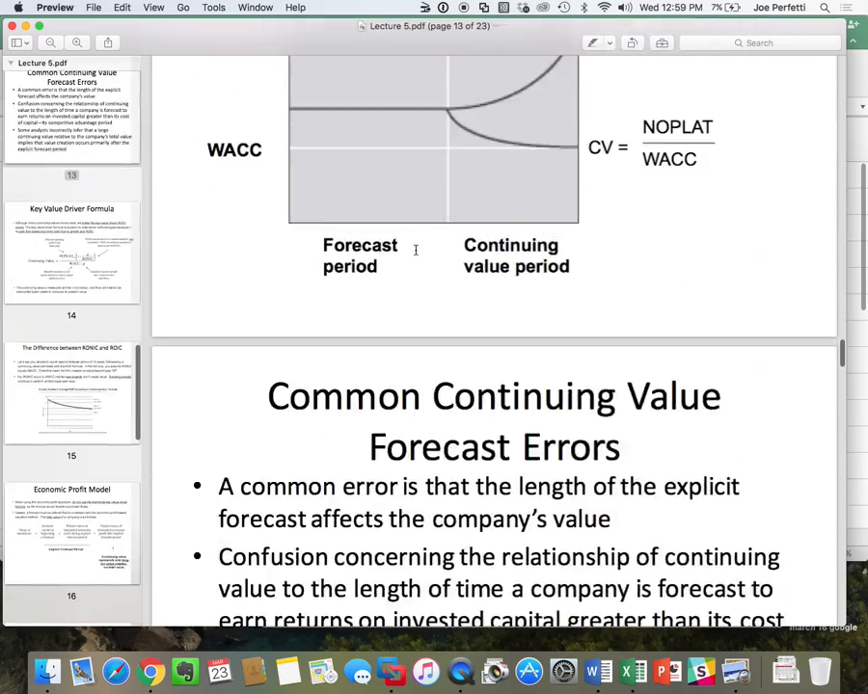
scroll(415, 249, "down", 10)
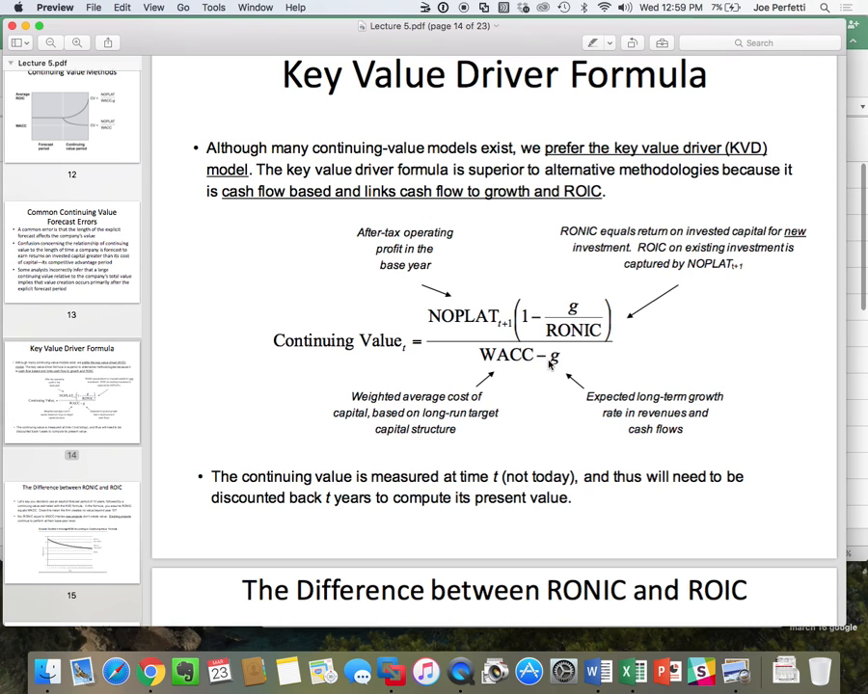
Switch back to Excel and enter the labels CV NOPLAT, CV G and CV ROIC in cells A5:A7 of the Assumptions sheet.
key("super+Tab")
left_click(73, 536)
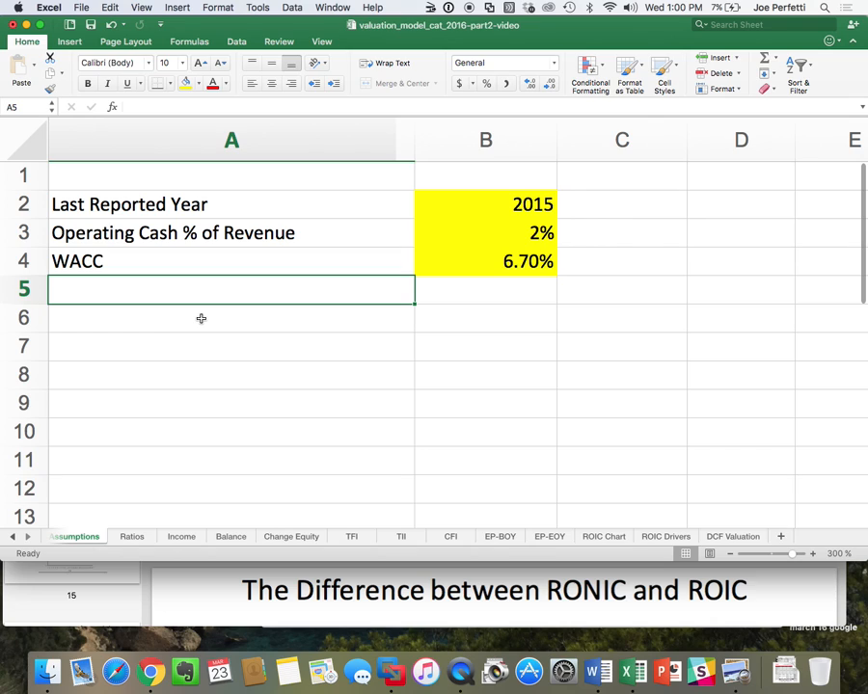
type("CV")
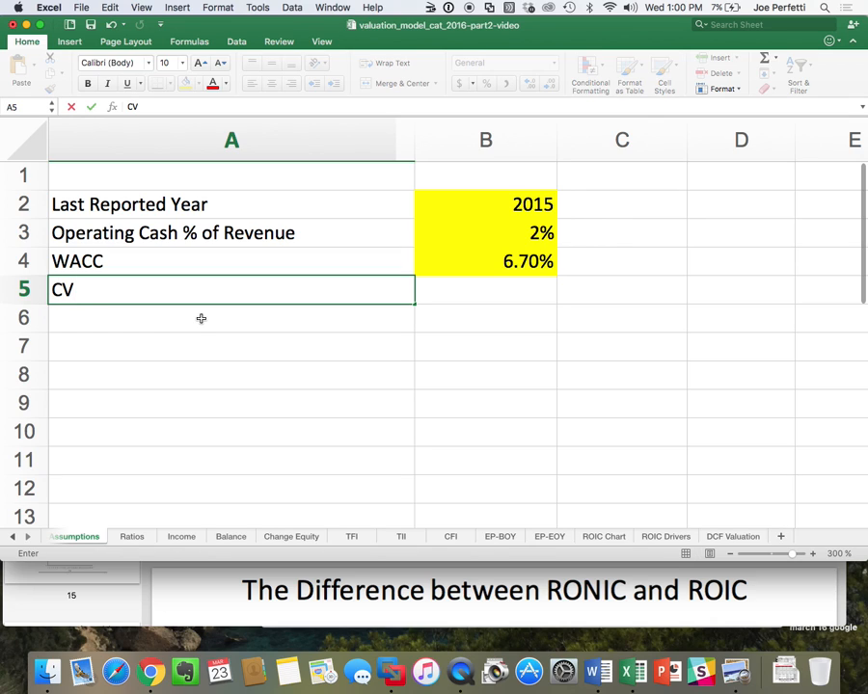
type(" NOPLAT")
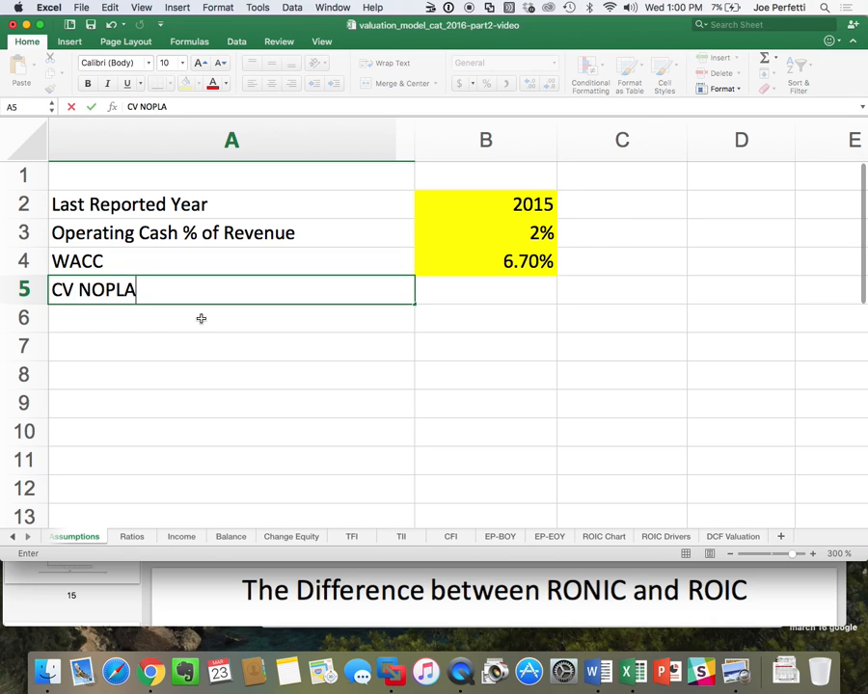
key("Up")
key("Down")
key("Down")
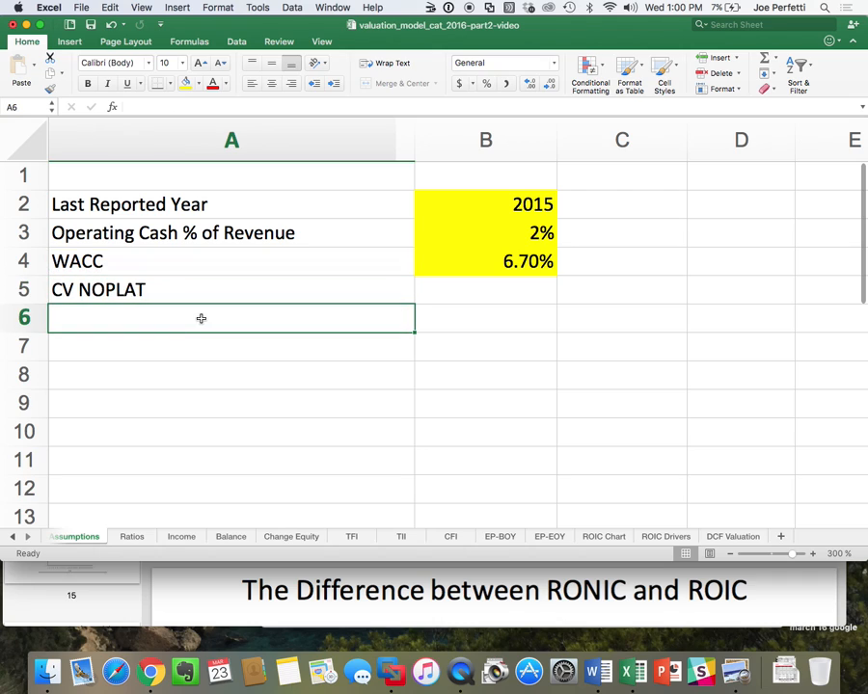
type("CV G")
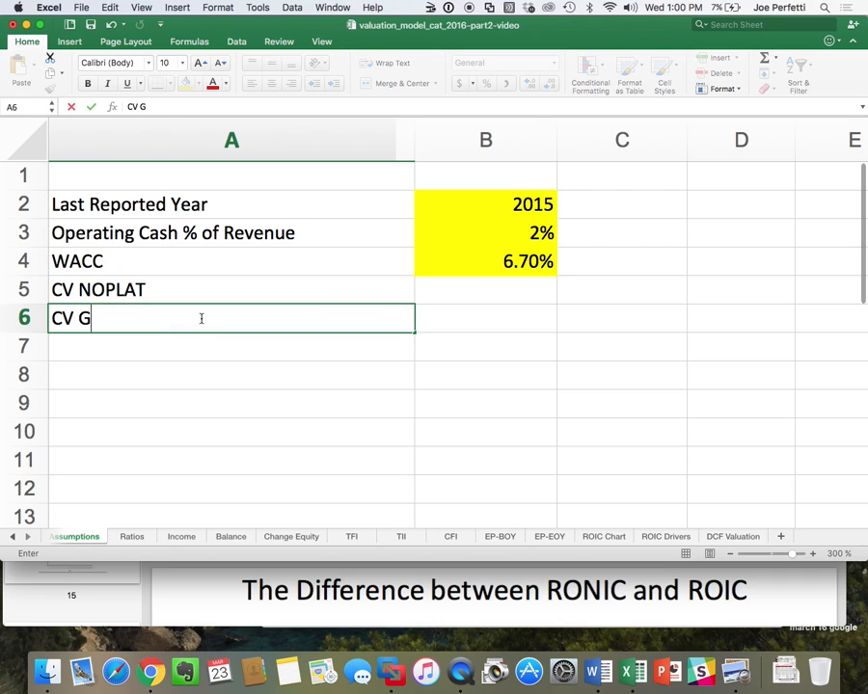
key("Return")
type("CV")
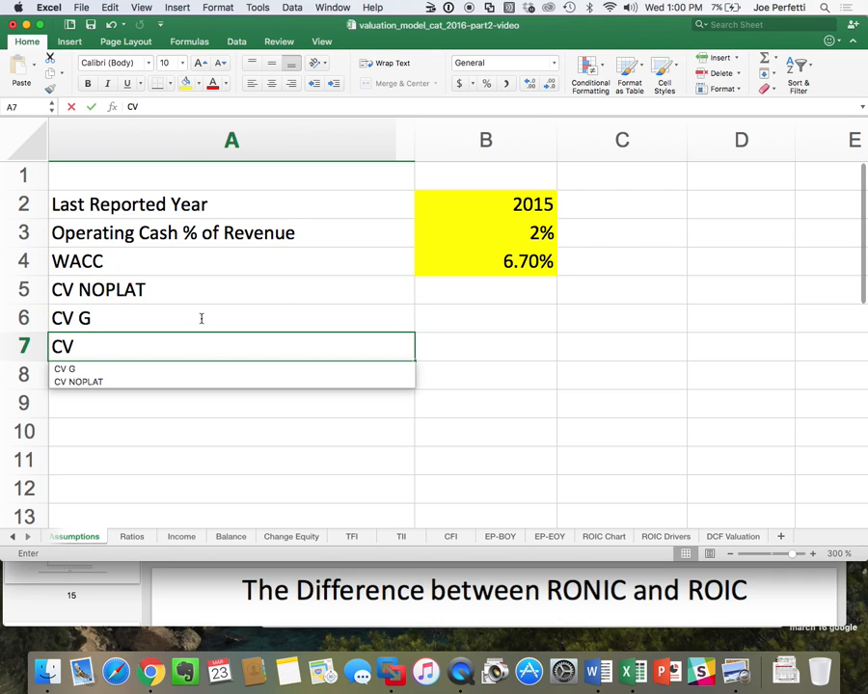
type(" ROIC")
left_click(202, 318)
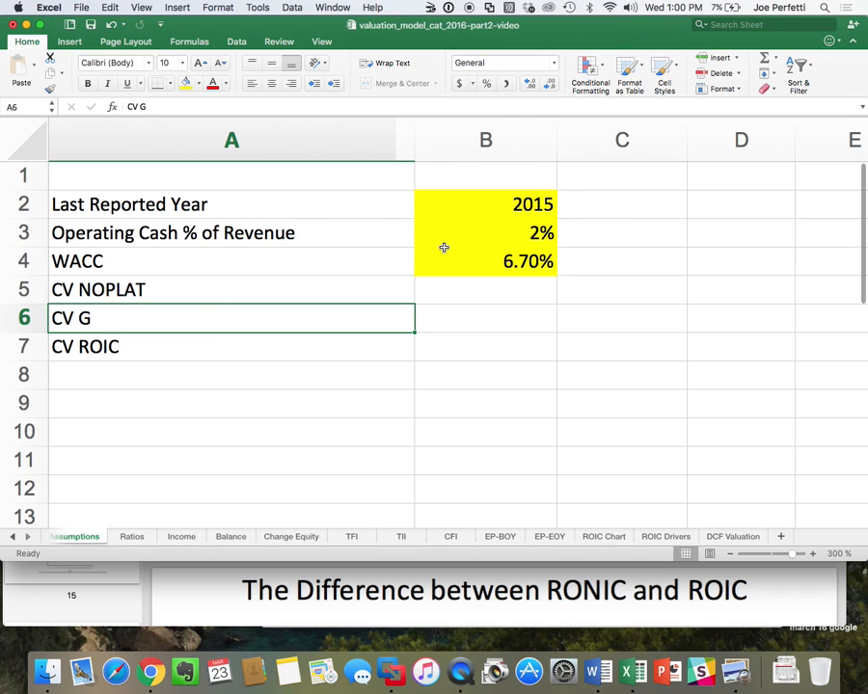
Fill the input cells B5:B7 with yellow.
left_click_drag(492, 296, 500, 346)
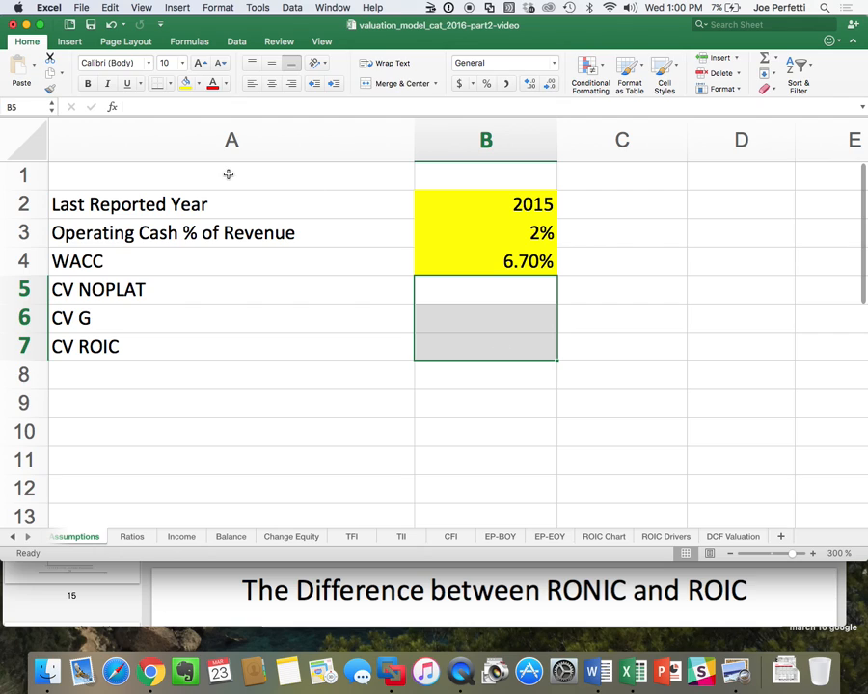
left_click(185, 83)
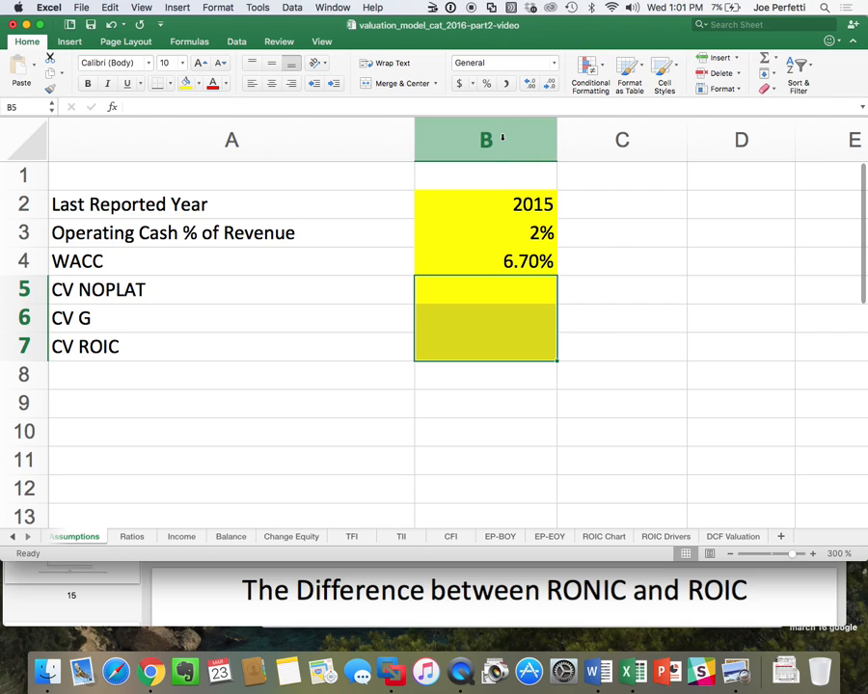
Link CV NOPLAT in cell B5 to the 2021 NOPLAT in TII!M4 and apply the comma number format.
left_click(485, 295)
type("=")
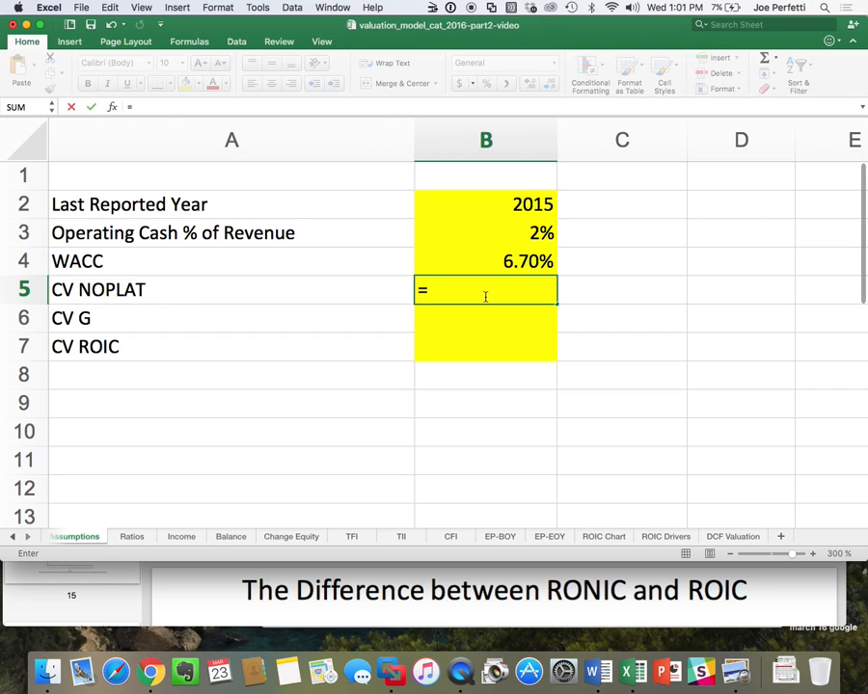
left_click(410, 534)
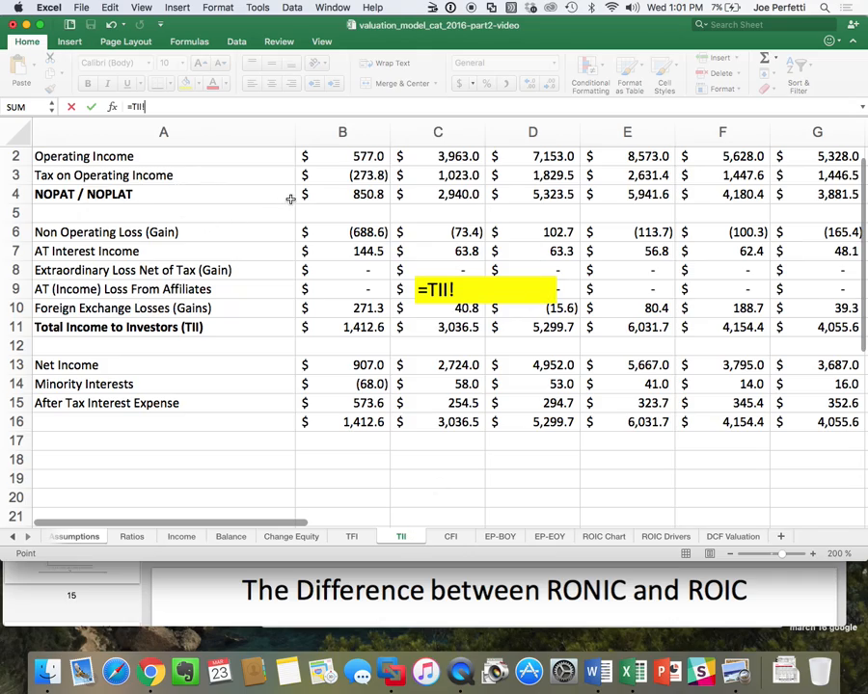
scroll(290, 199, "up", 1)
scroll(290, 199, "right", 2)
scroll(290, 198, "right", 8)
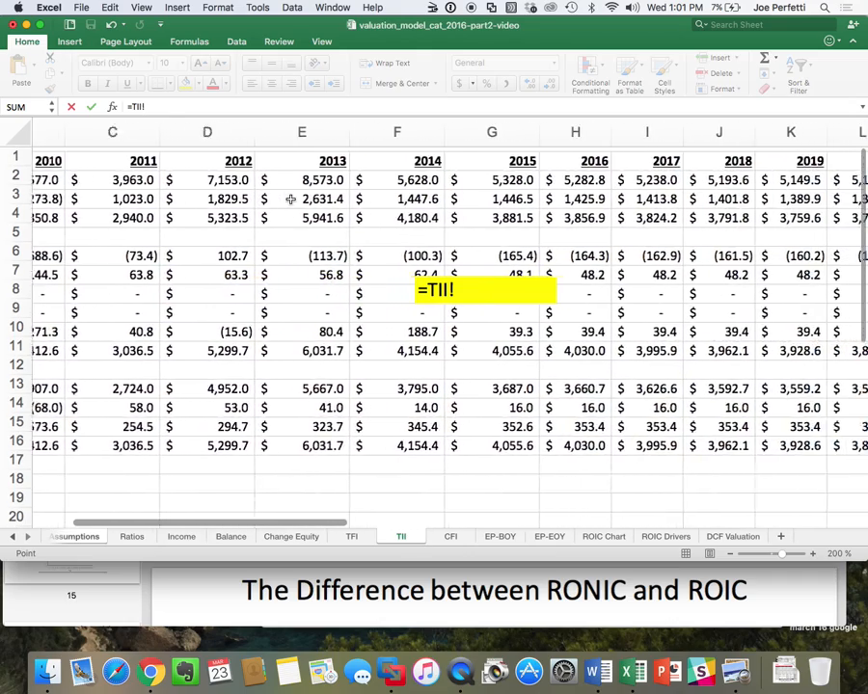
scroll(288, 199, "right", 2)
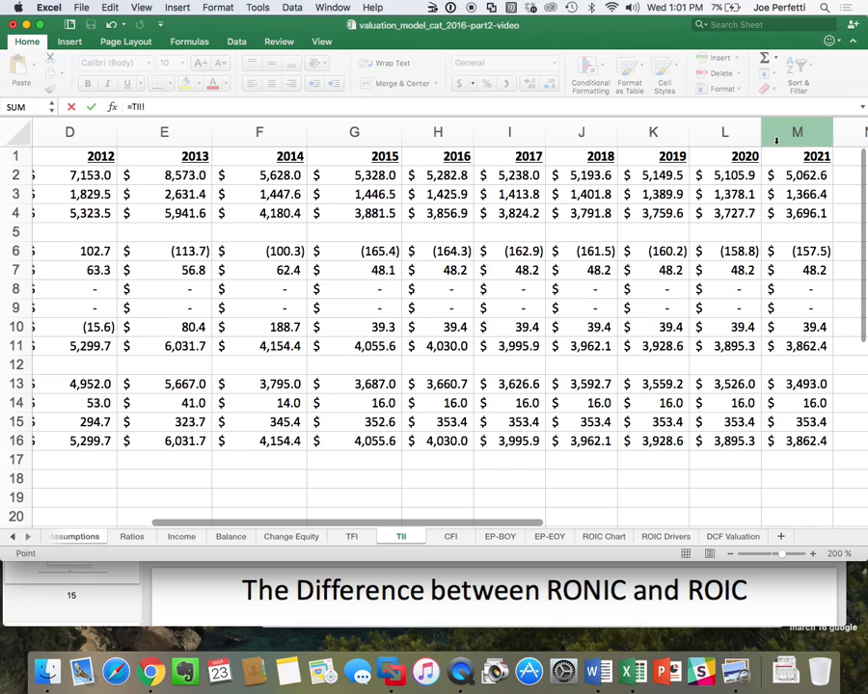
left_click(805, 215)
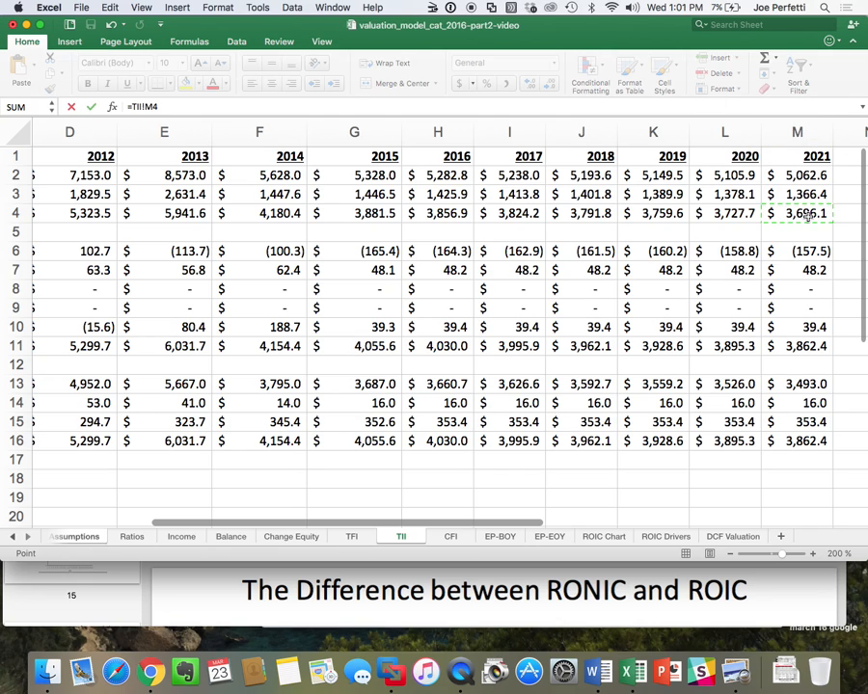
key("Return")
left_click(498, 287)
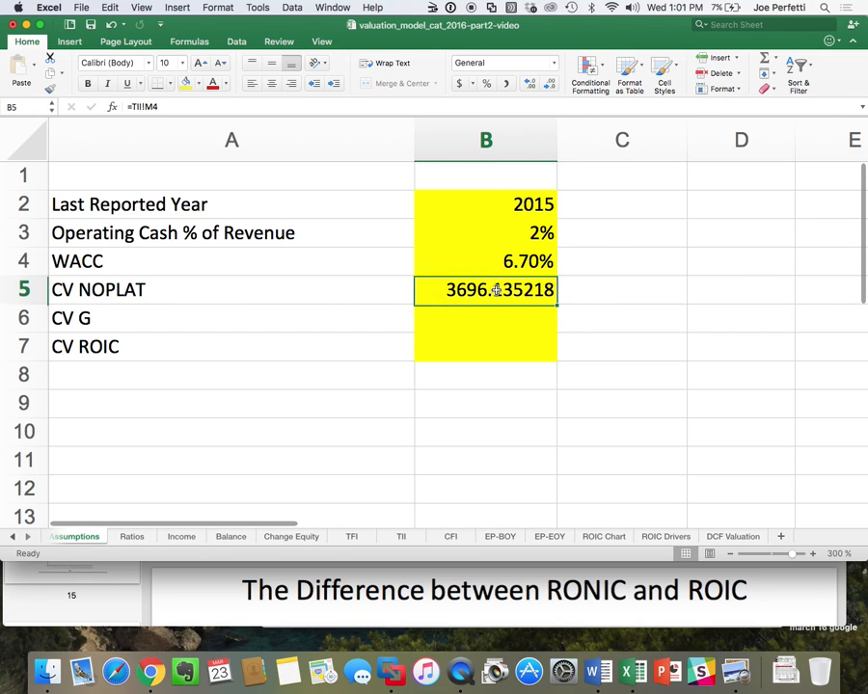
left_click(508, 87)
Set CV G in cell B6 to 3% and display it with two decimal places.
left_click(479, 321)
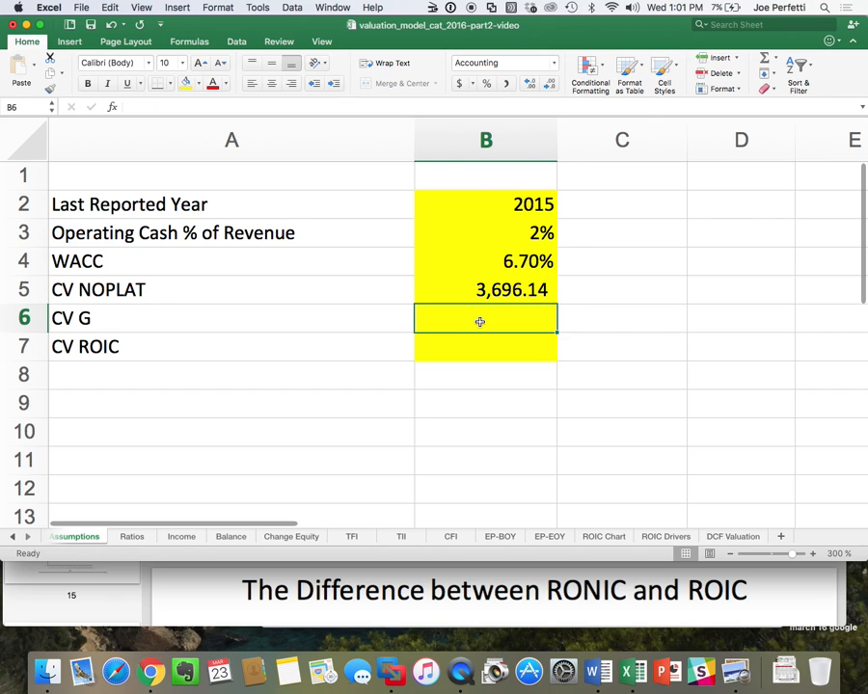
type("3%")
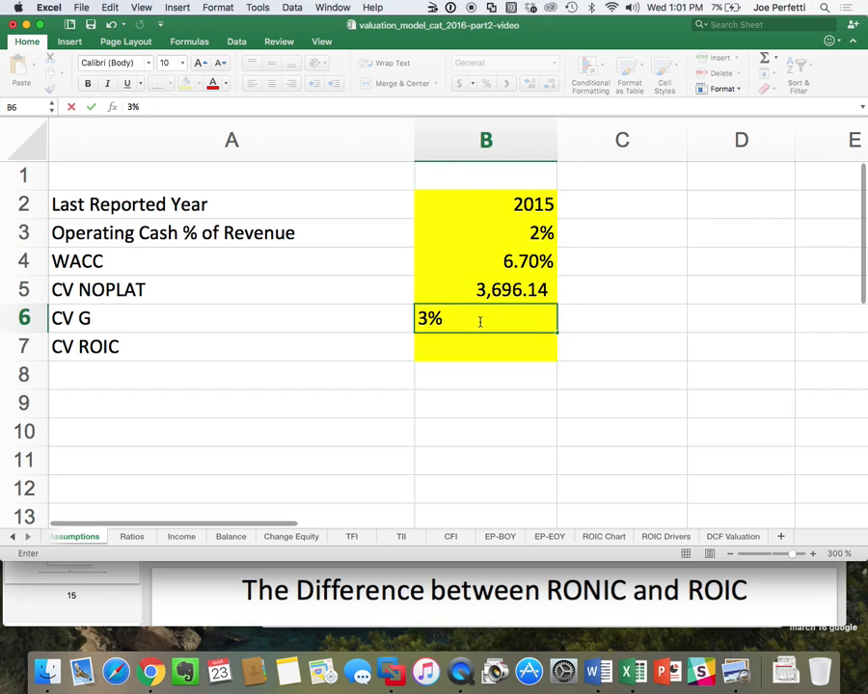
key("Return")
left_click(479, 321)
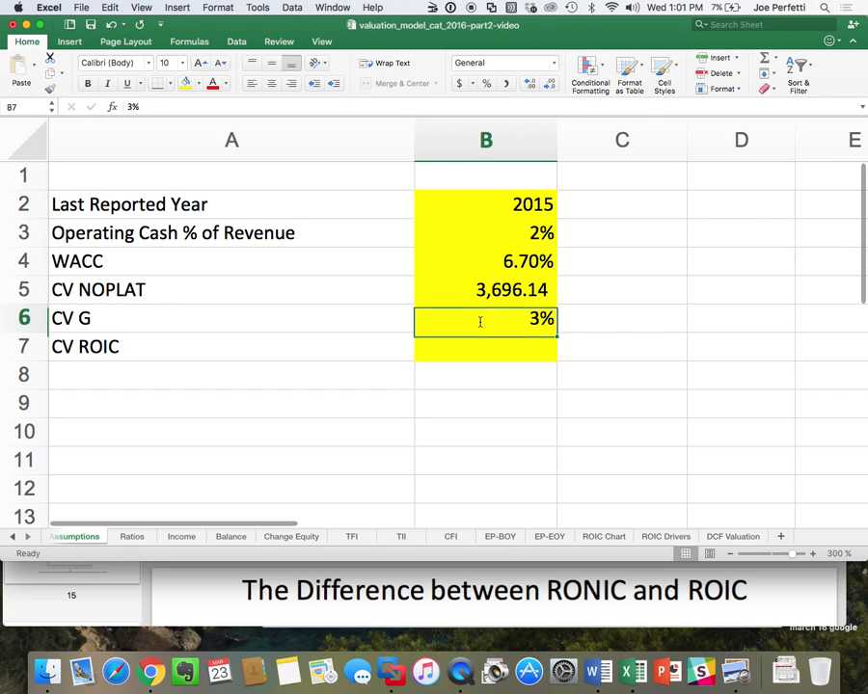
left_click(527, 85)
left_click(526, 85)
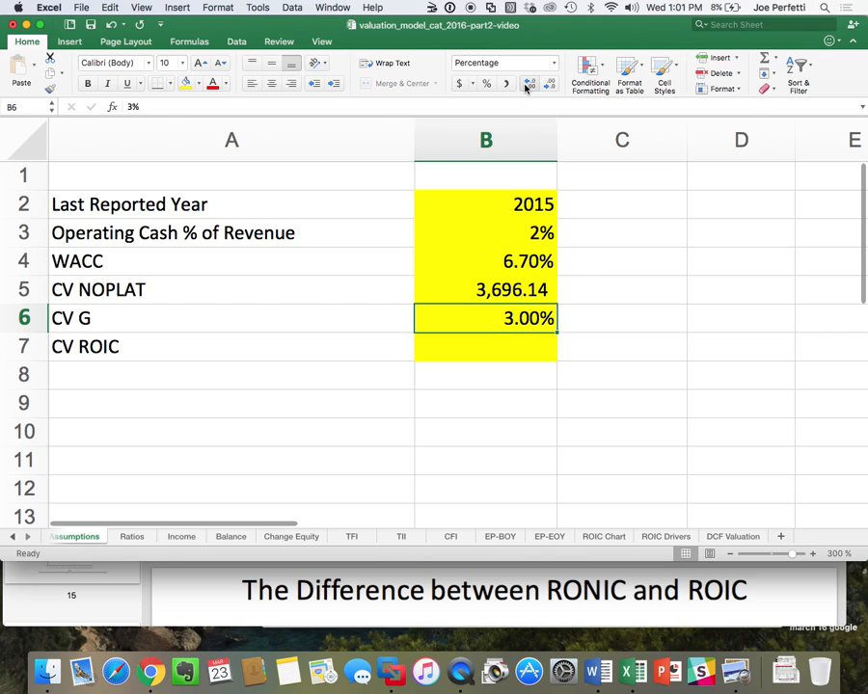
Link CV ROIC in cell B7 to the 2021 after-goodwill return in 'EP-BOY'!L15 and format it as a percentage with two decimals.
left_click(485, 349)
type("=")
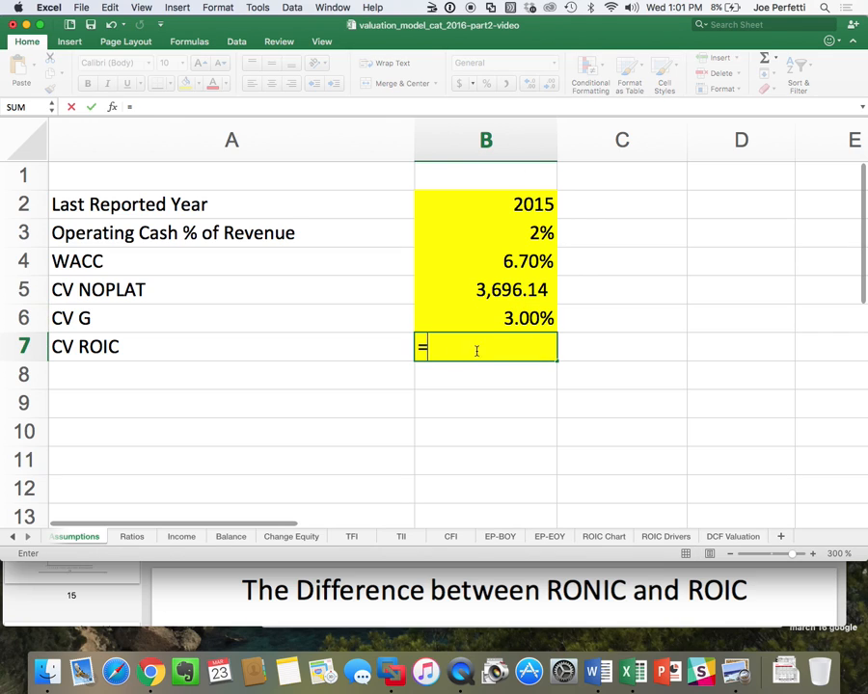
left_click(499, 536)
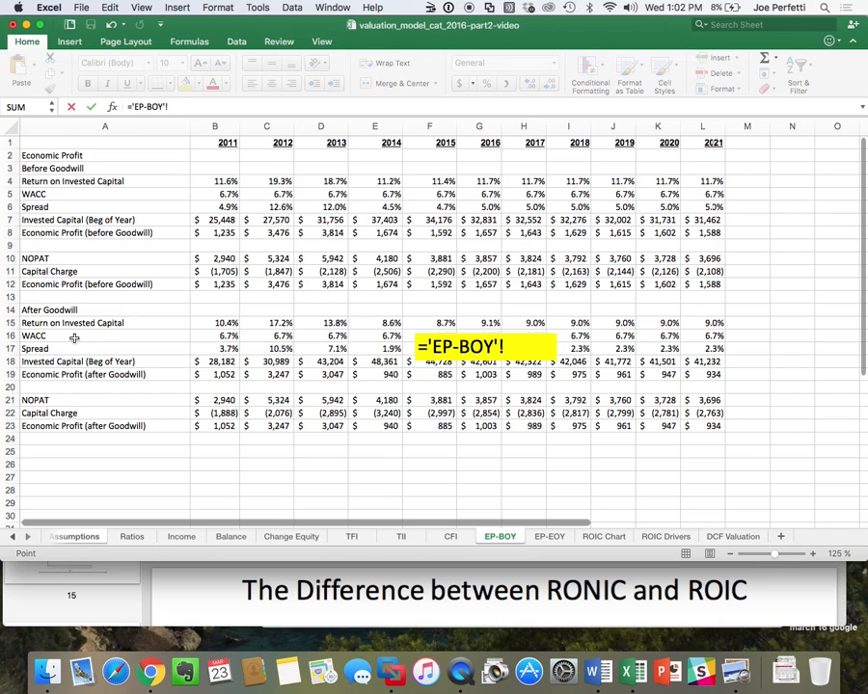
left_click(712, 323)
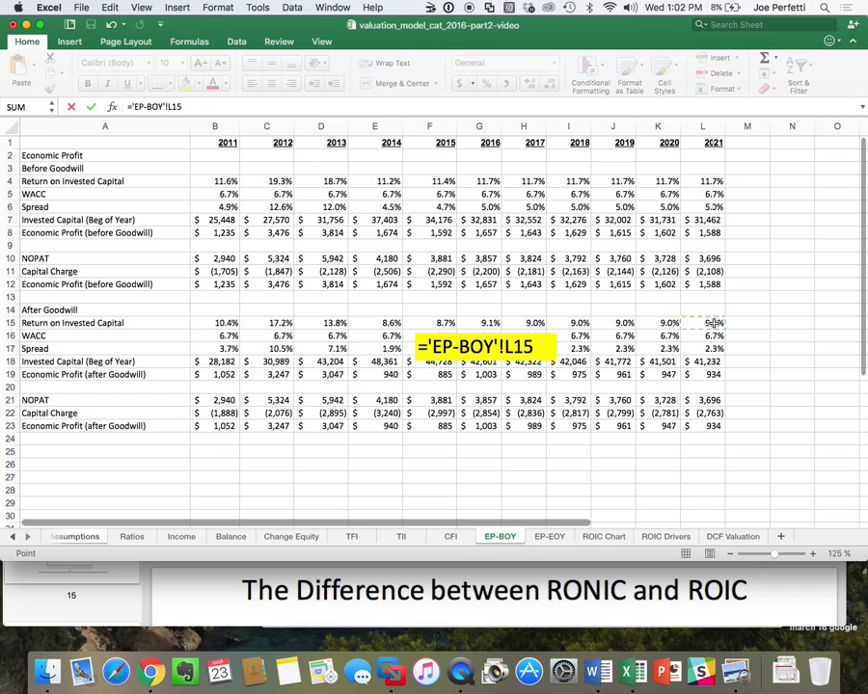
key("Return")
left_click(480, 345)
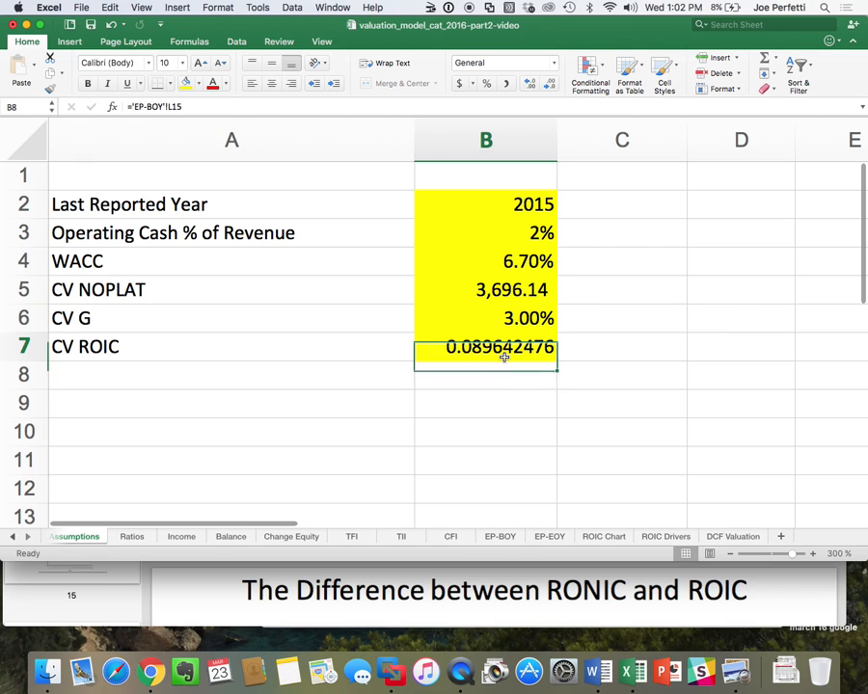
left_click(486, 85)
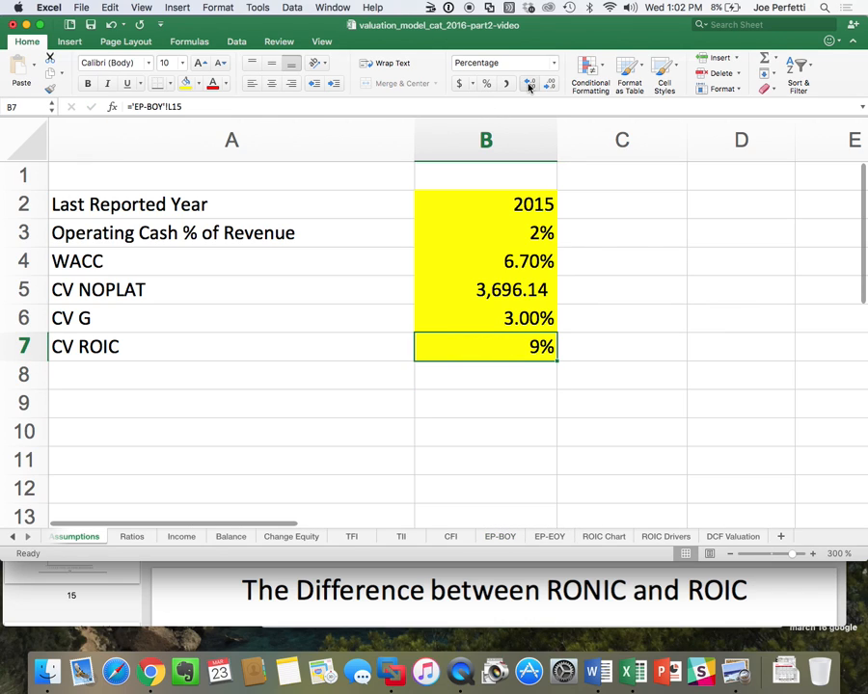
left_click(529, 84)
left_click(529, 84)
left_click(611, 290)
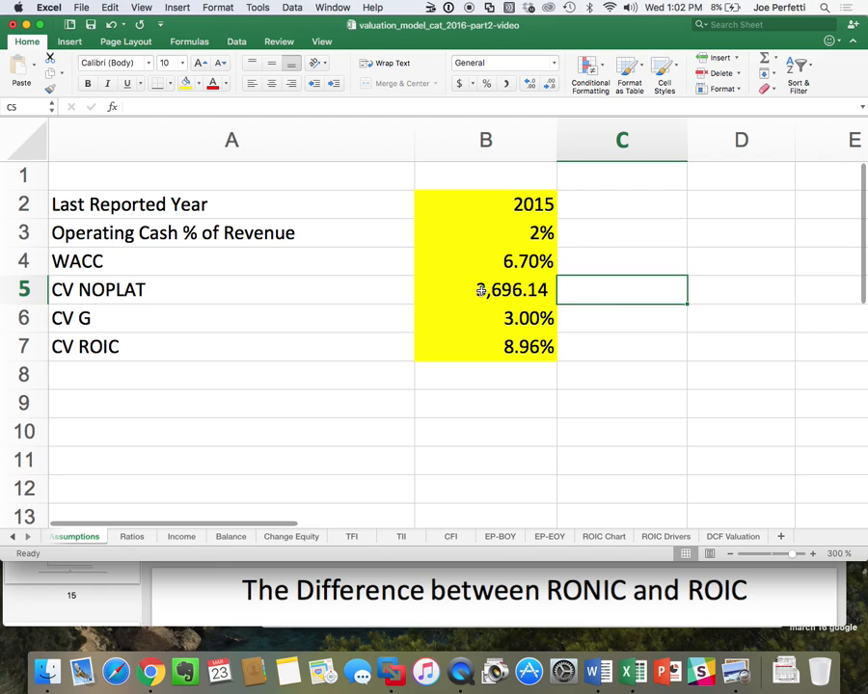
Begin the continuing value formula in DCF Valuation cell B9 with the numerator =(Assumptions!B5*(1-Assumptions!B6/Assumptions!B7)).
left_click(721, 538)
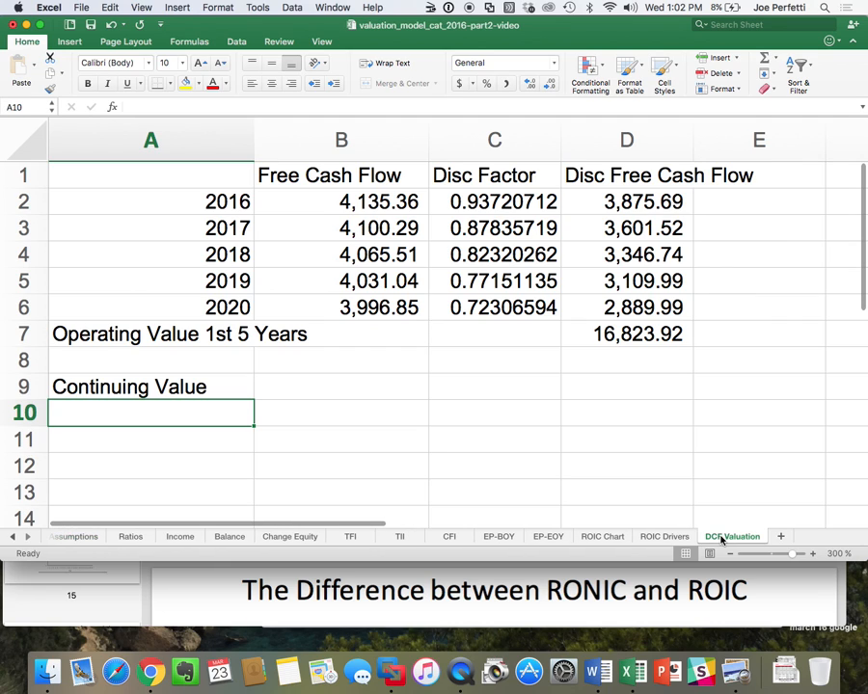
left_click(377, 379)
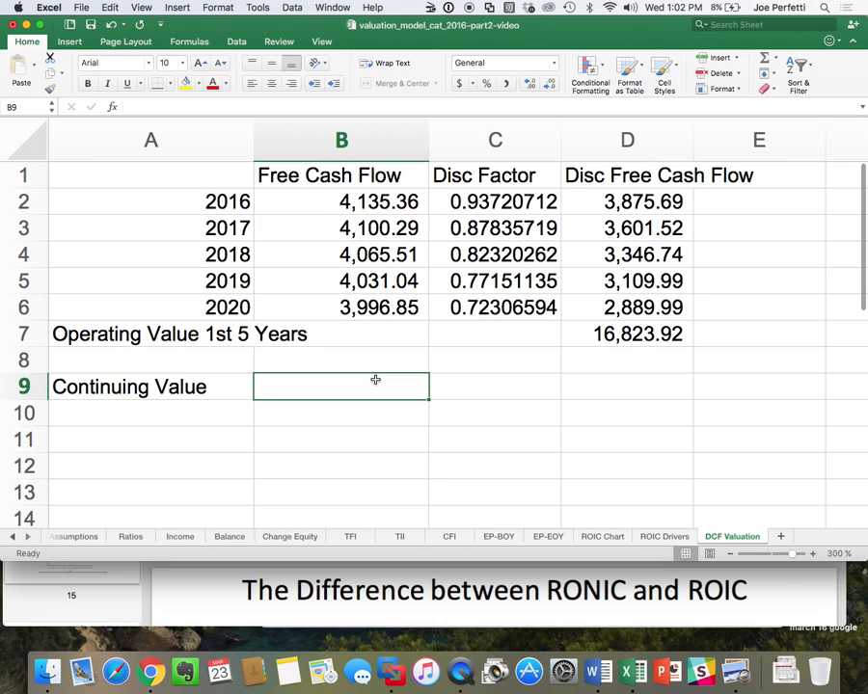
type("=")
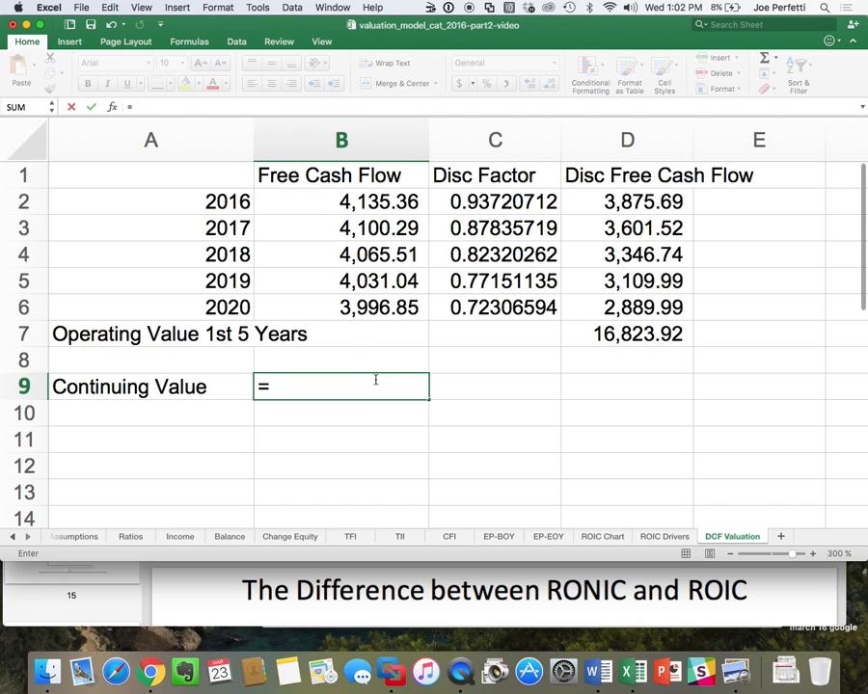
key("super+Tab")
key("super+Tab")
type("(")
left_click(83, 538)
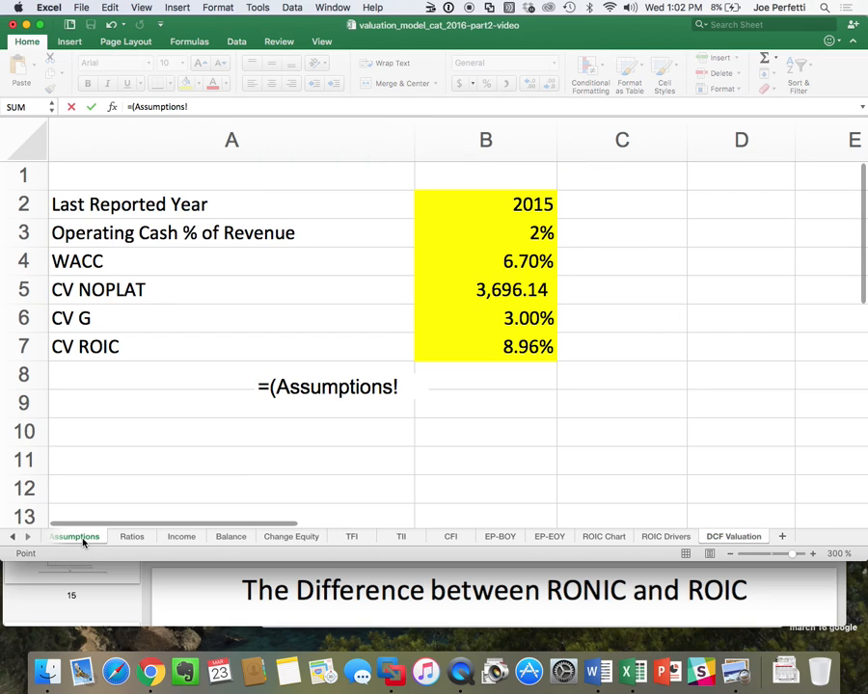
left_click(528, 289)
type("*(")
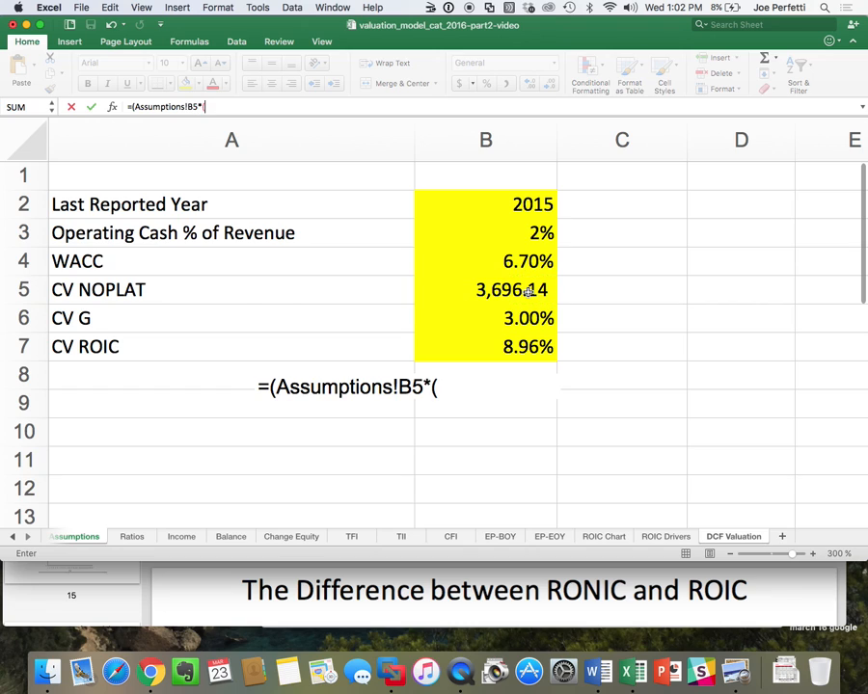
type("1-")
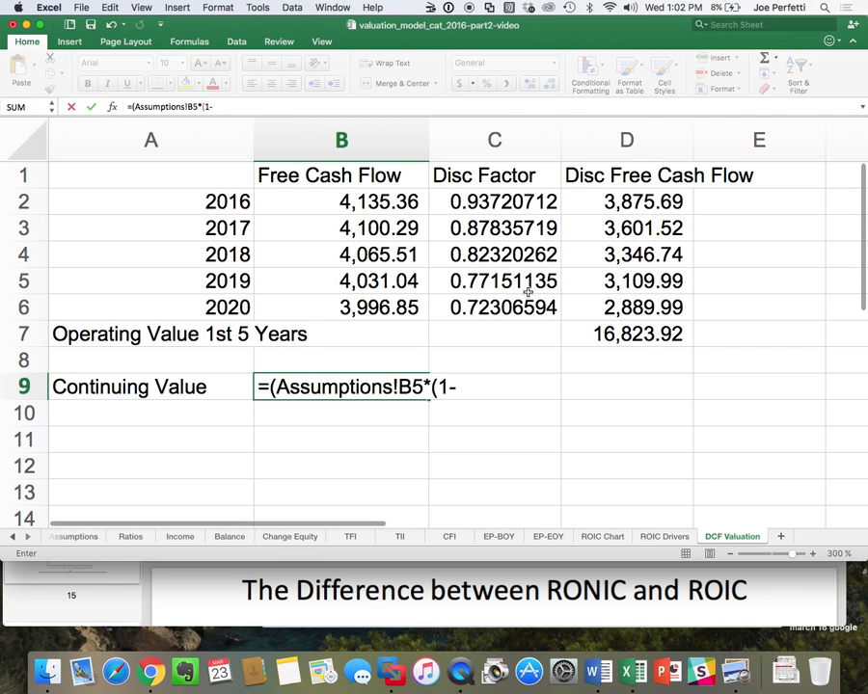
left_click(74, 536)
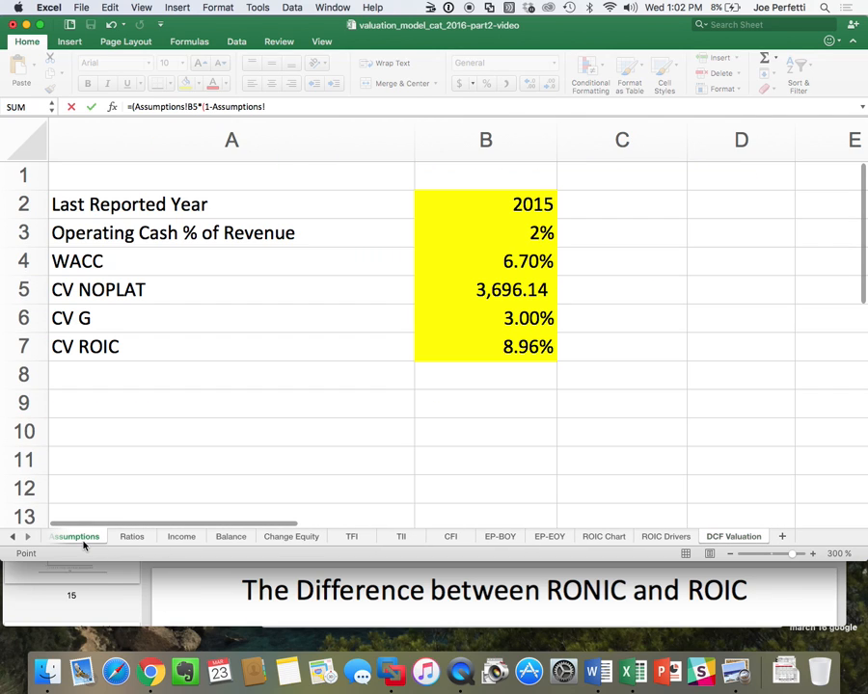
left_click(508, 318)
type("/")
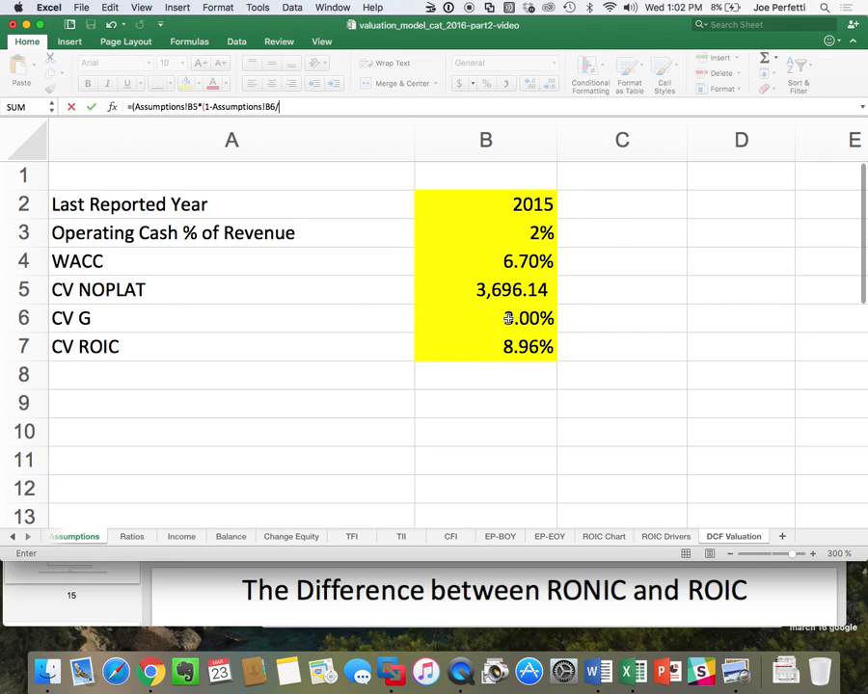
left_click(496, 346)
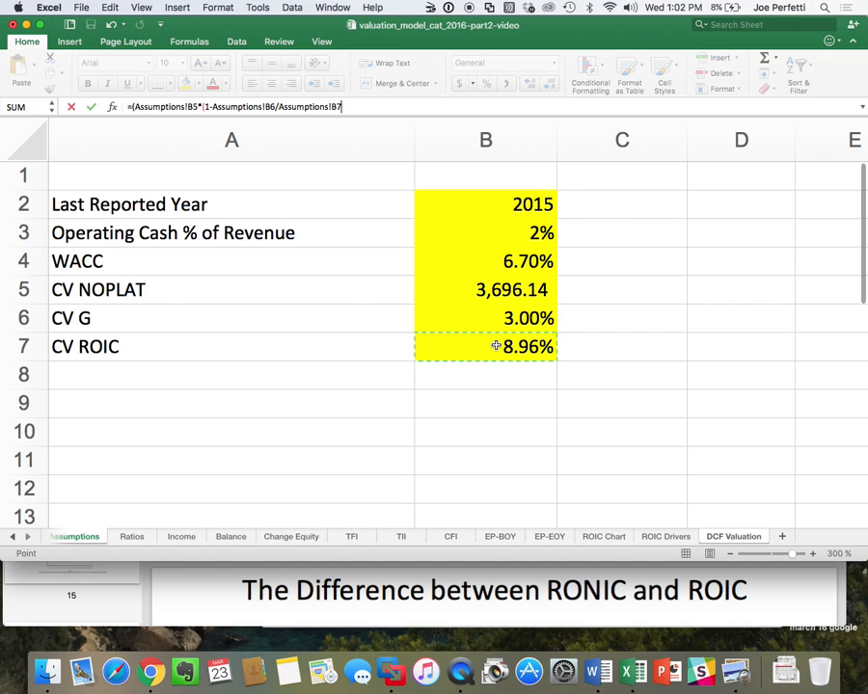
type("))/(")
Complete the continuing value formula in B9 by dividing the numerator by (Assumptions!B4-Assumptions!B6), WACC minus growth.
left_click(546, 261)
type("-")
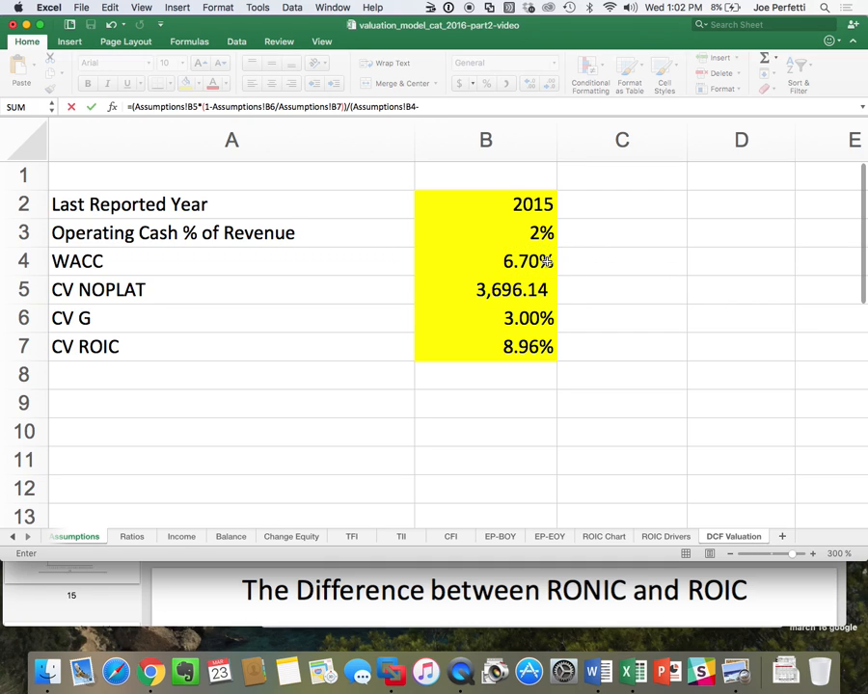
left_click(530, 324)
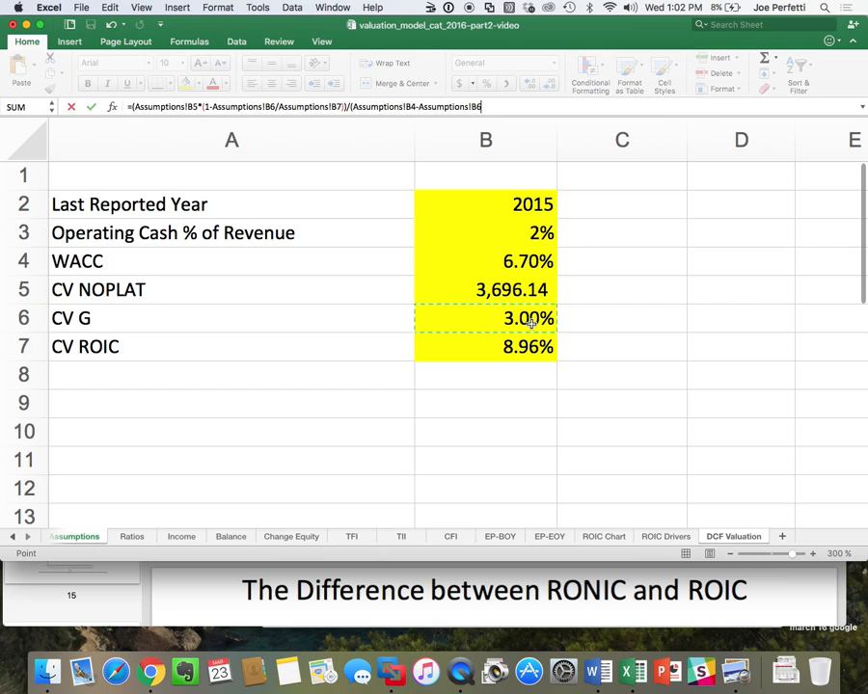
type(")")
key("Return")
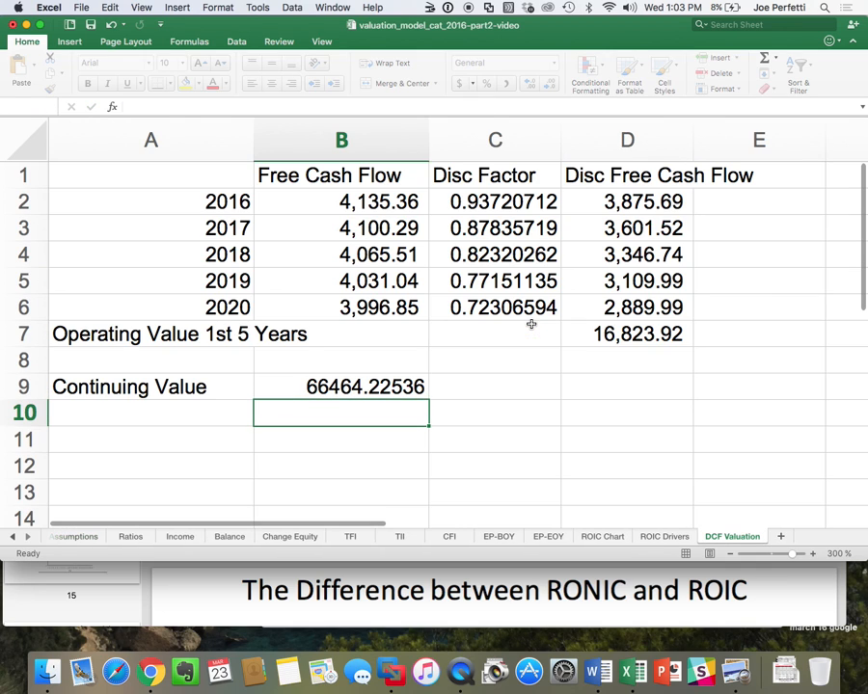
Apply the comma number format to the continuing value in B9 and review its formula.
left_click(403, 378)
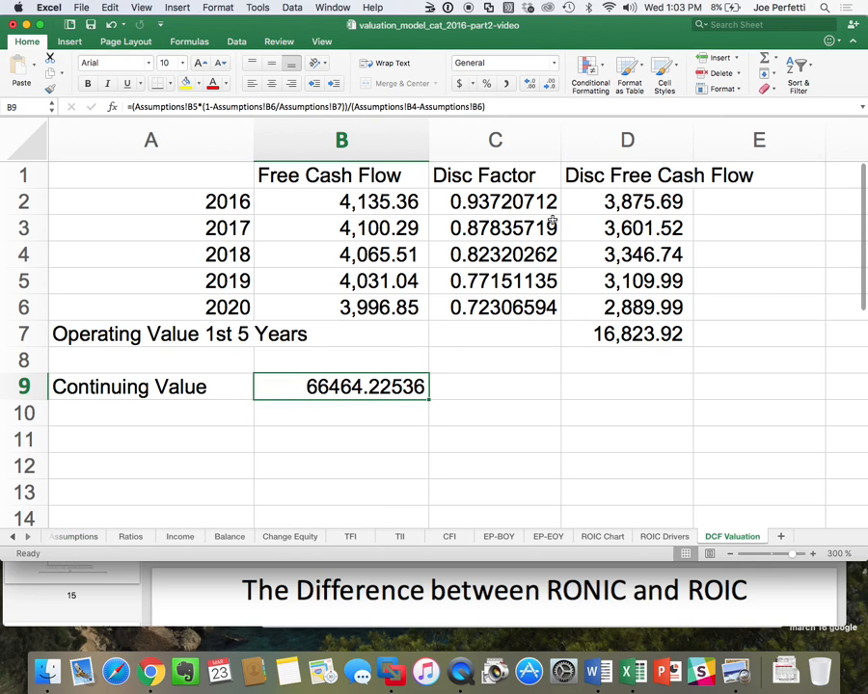
left_click(507, 85)
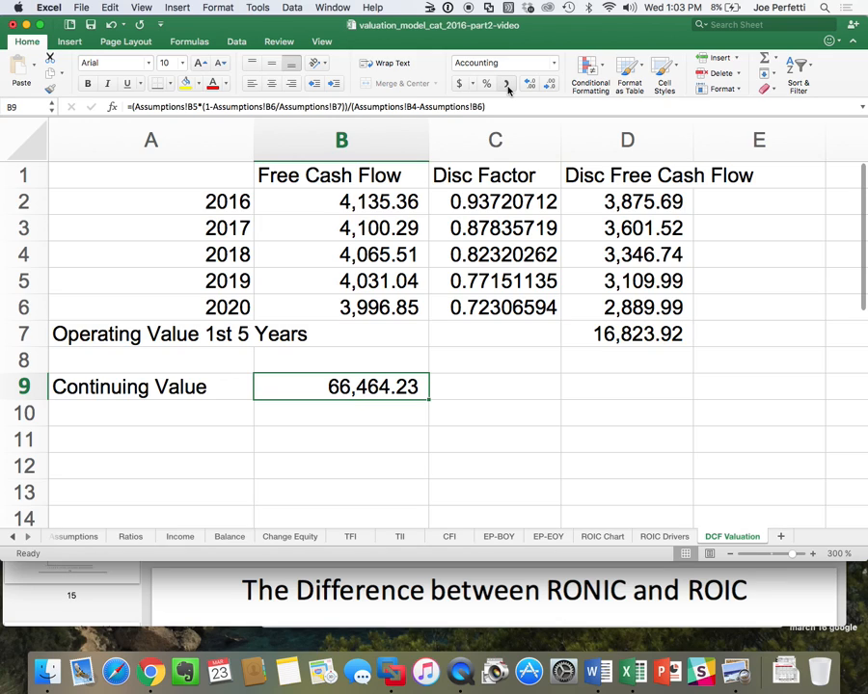
double_click(376, 384)
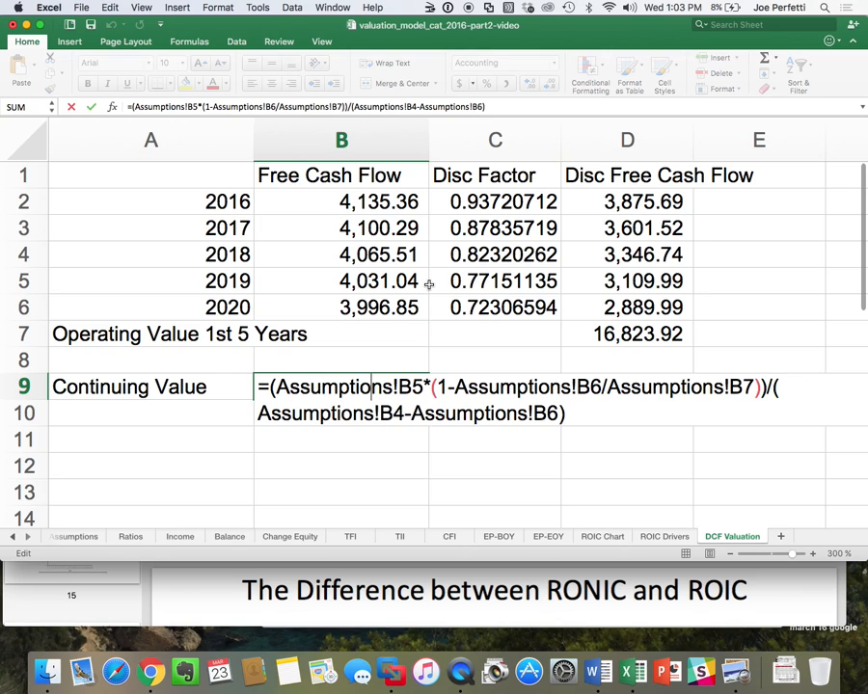
key("ctrl+Return")
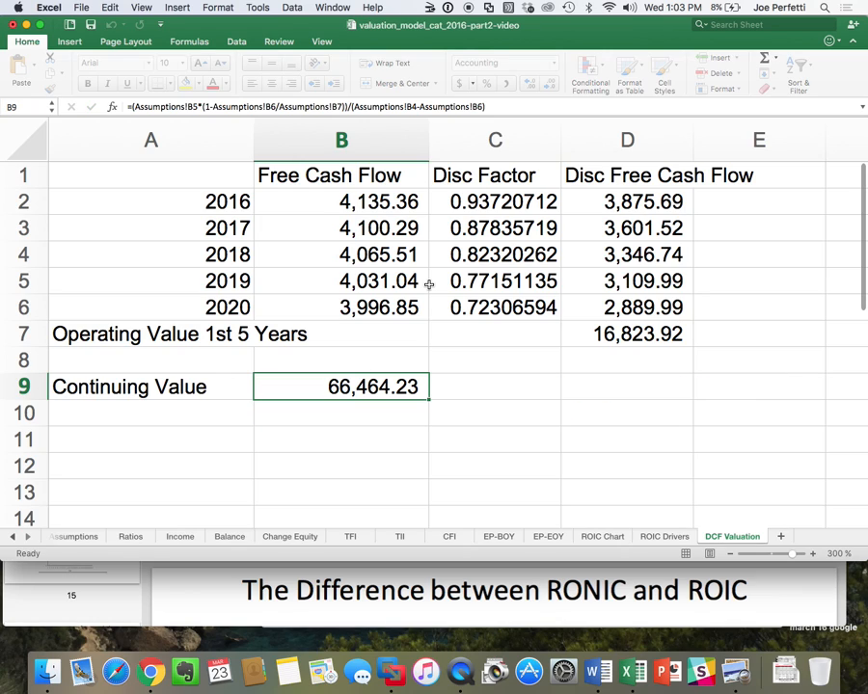
Link the continuing value's discount factor in C9 to the 2020 discount factor with =C6.
left_click(493, 383)
type("=")
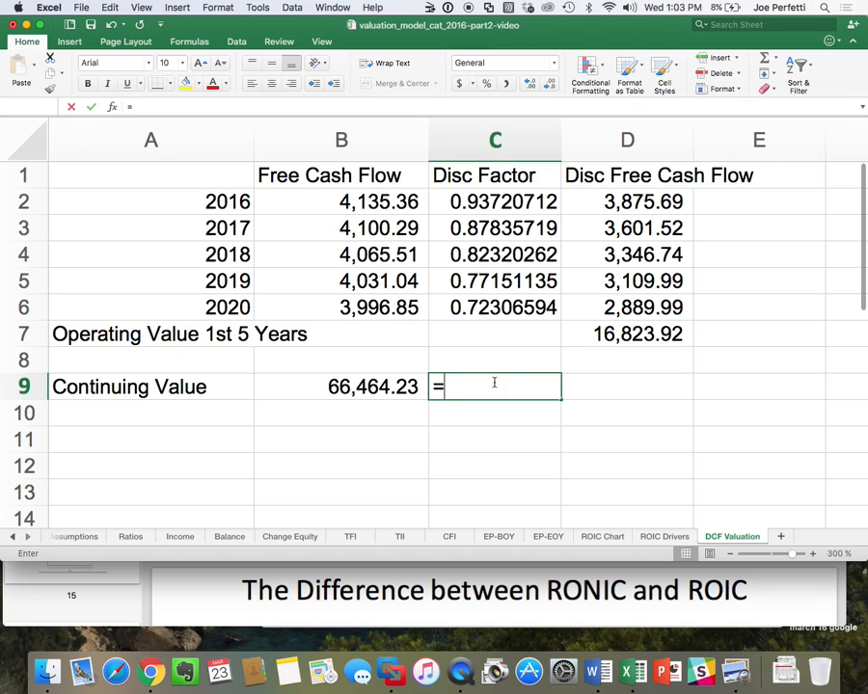
key("Up")
key("Up")
key("Up")
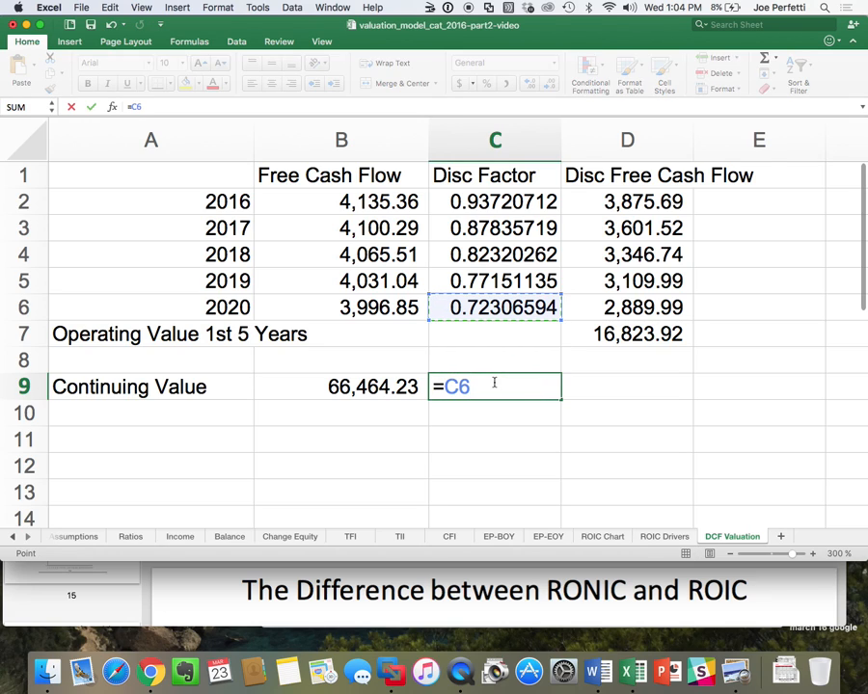
key("Return")
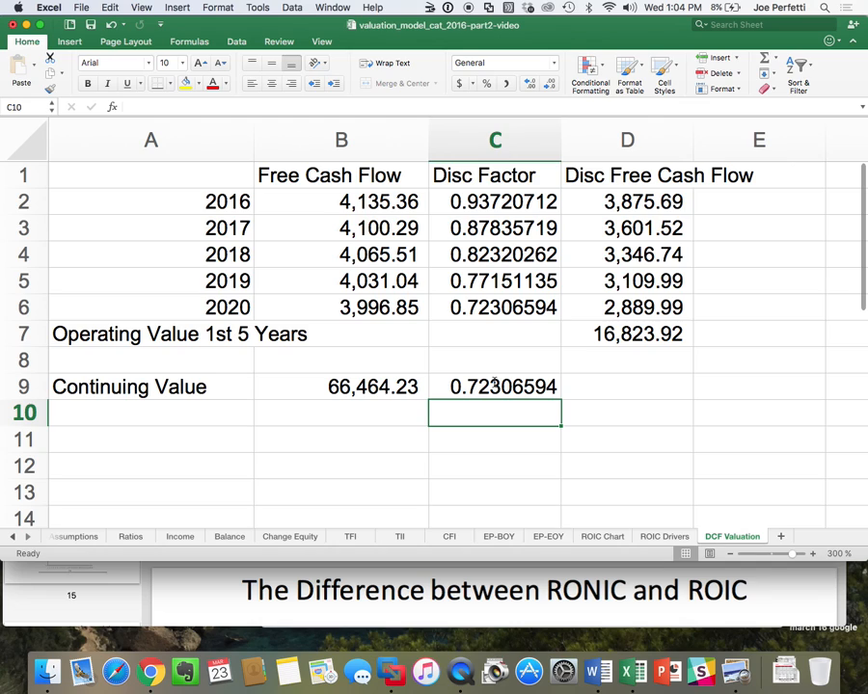
Calculate the discounted continuing value in D9 with the formula =B9*C9.
left_click(649, 393)
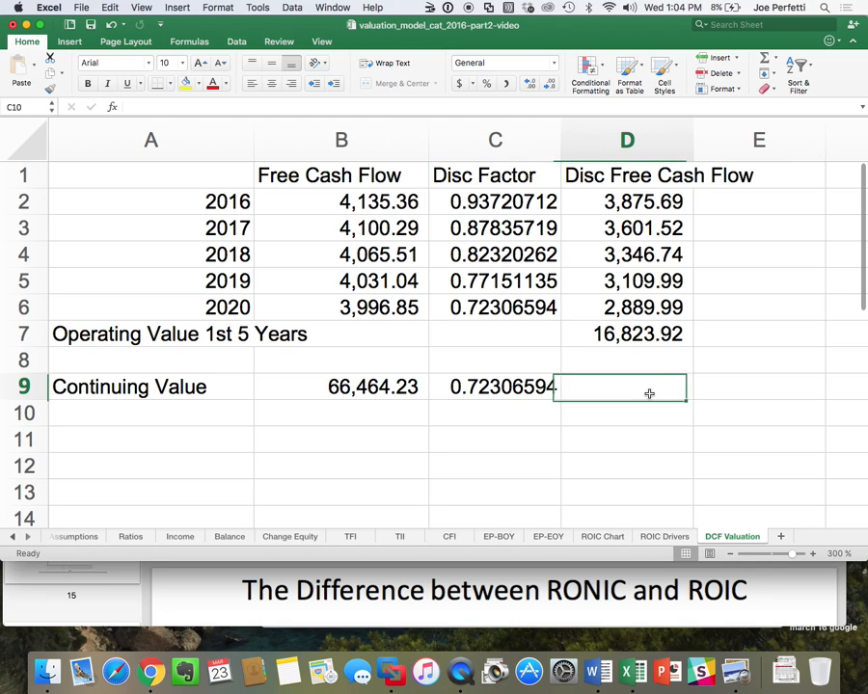
type("=")
key("Left")
key("Left")
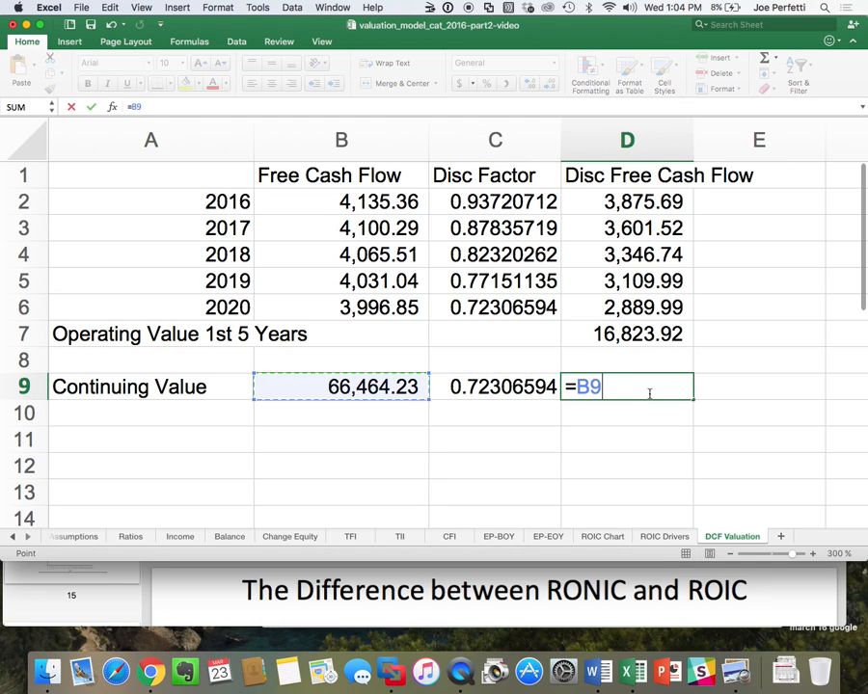
type("*")
key("Left")
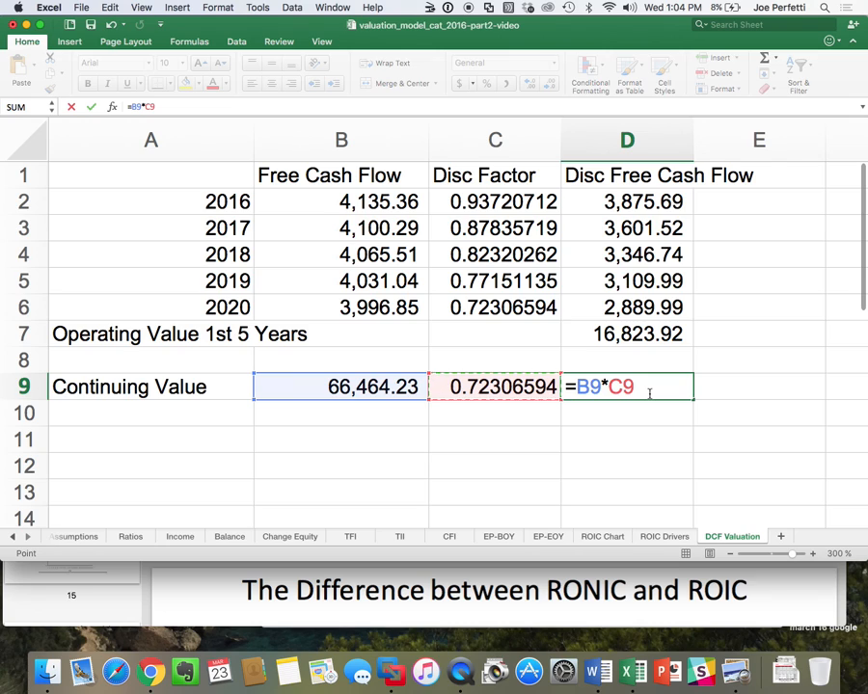
key("Return")
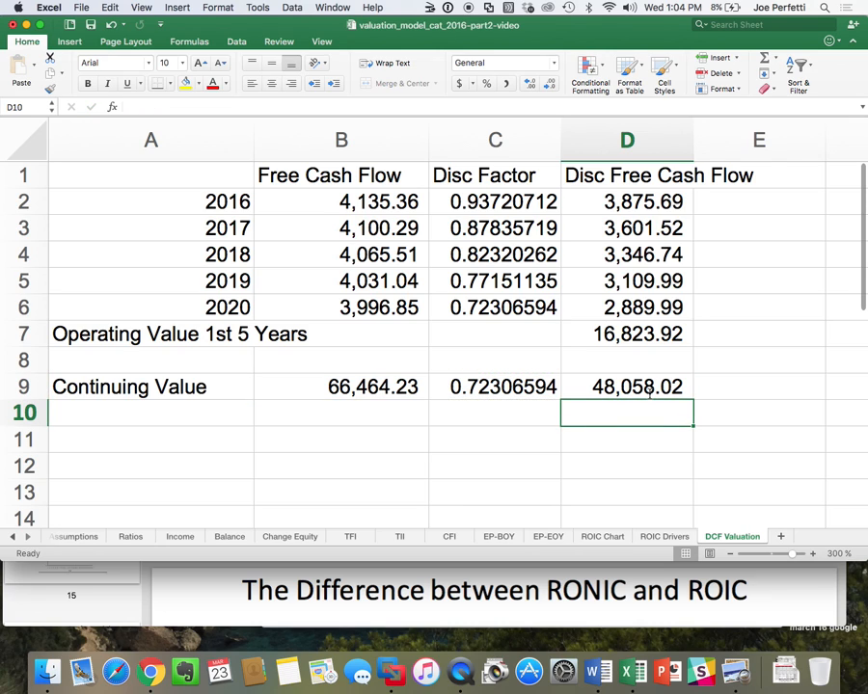
Enter the label Operating Value in cell A11.
left_click(81, 434)
type("O")
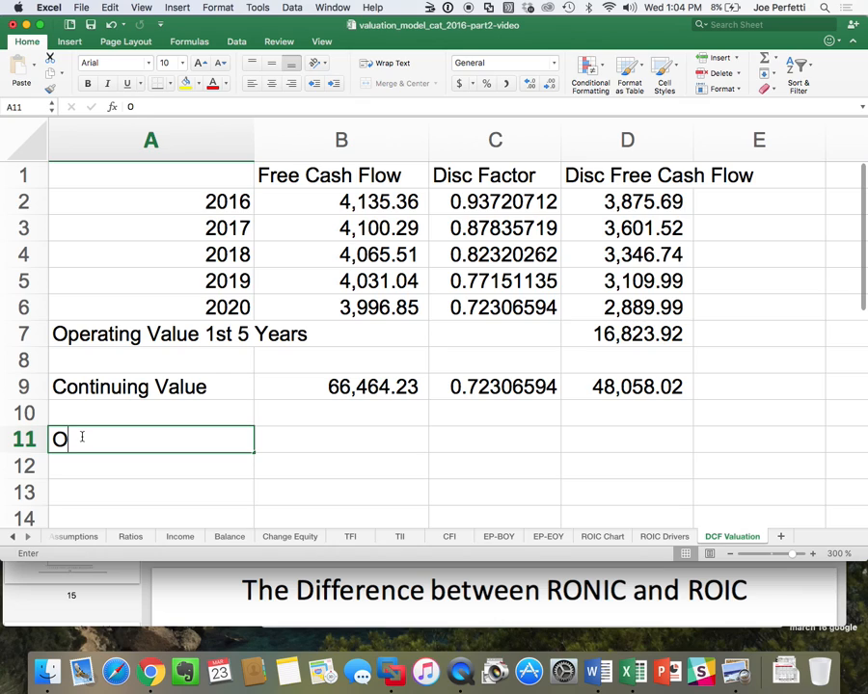
type("perating ")
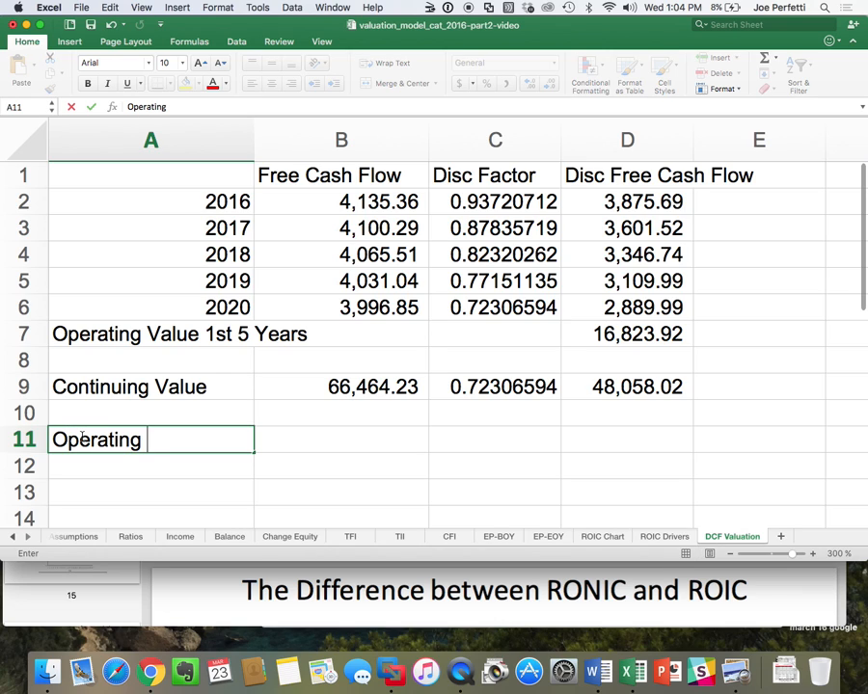
type("Value")
key("Return")
Calculate the total operating value in D11 with the formula =D7+D9.
key("Right")
key("Right")
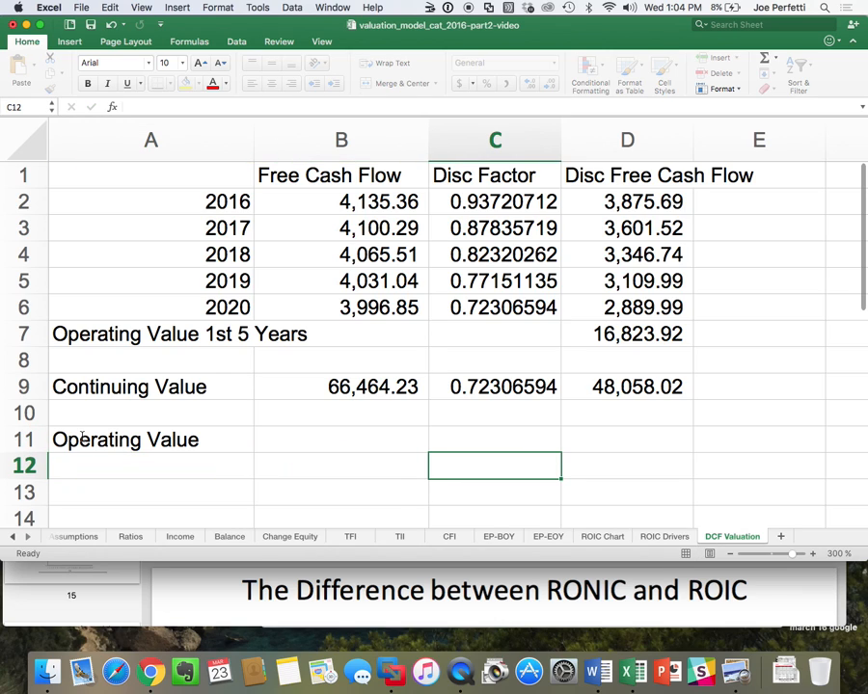
key("Right")
key("Up")
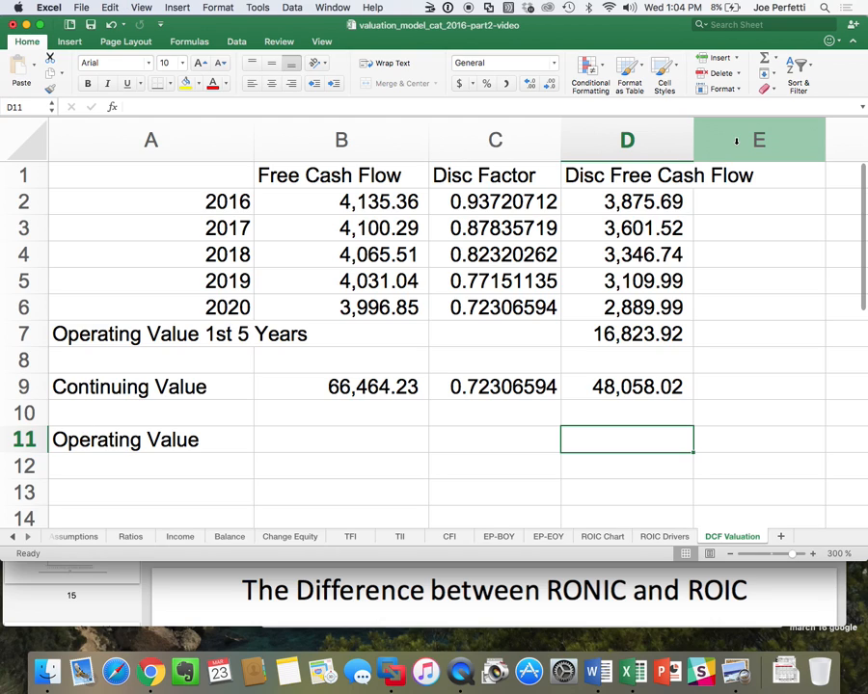
type("=")
key("Up")
key("Up")
key("Up")
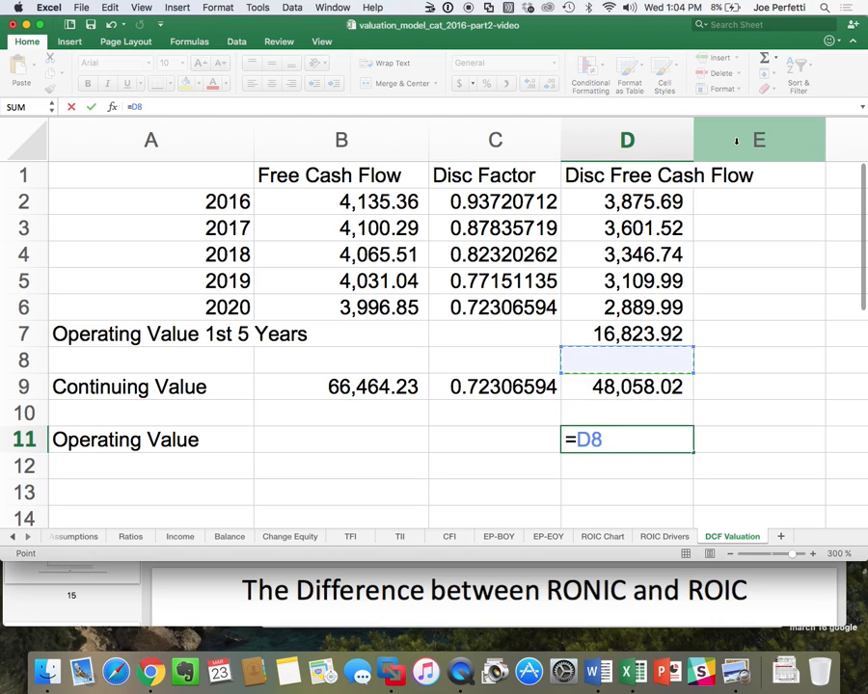
key("Up")
type("+")
key("Up")
key("Up")
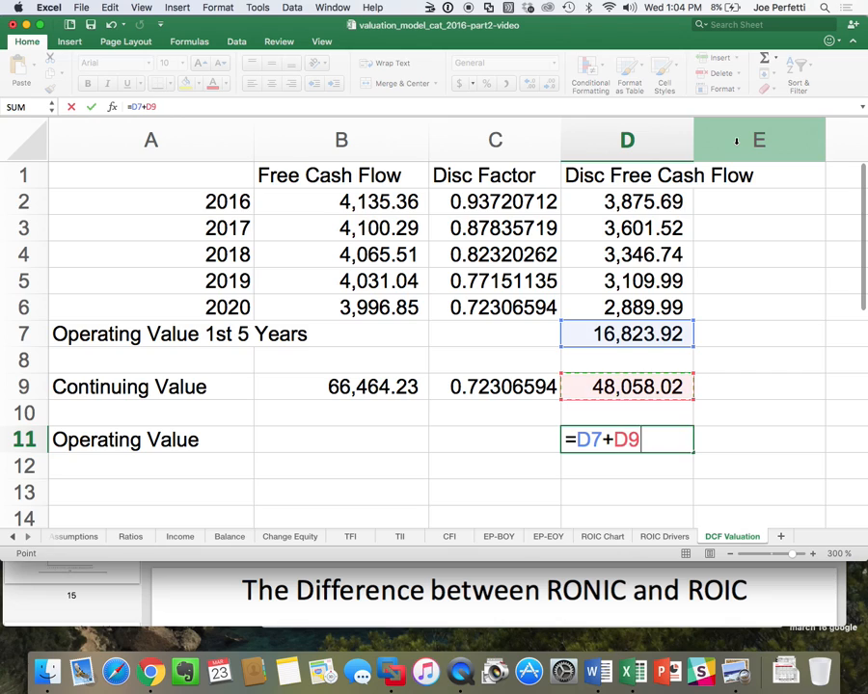
key("Return")
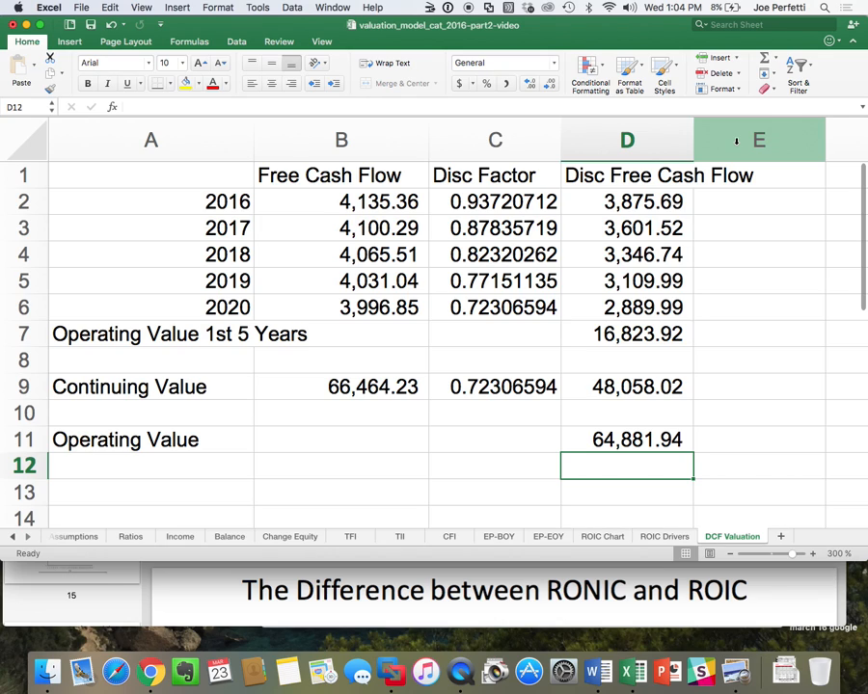
Review the formulas in D9 and B9, comparing the continuing value with the Key Value Driver Formula slide in Lecture 5.pdf in Preview.
double_click(617, 386)
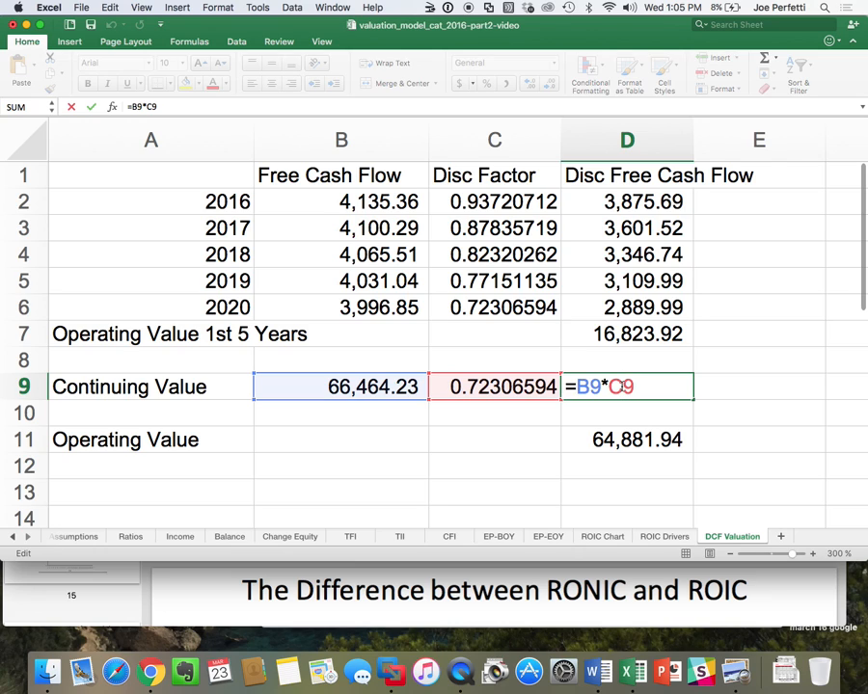
key("Return")
left_click(329, 382)
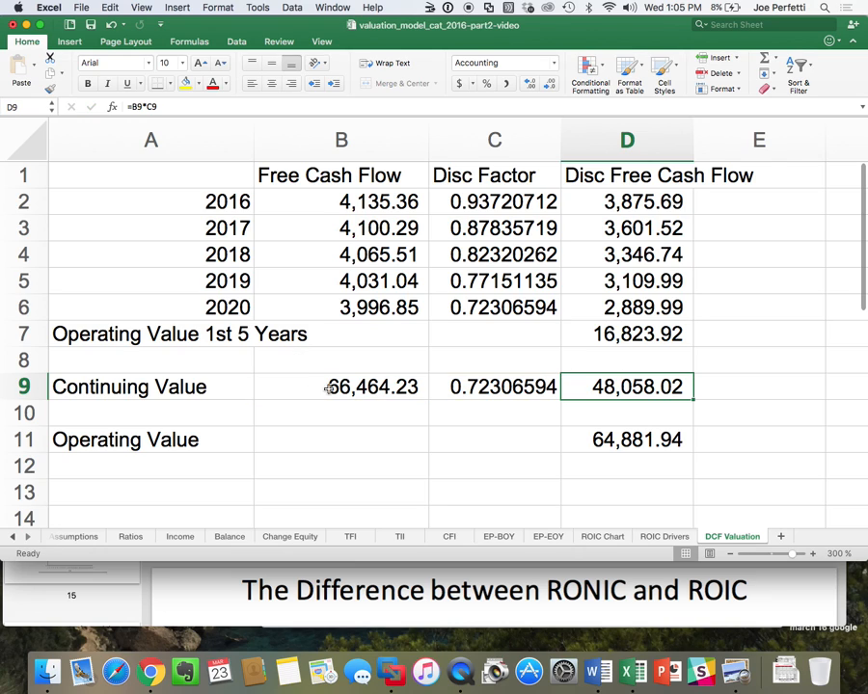
double_click(329, 382)
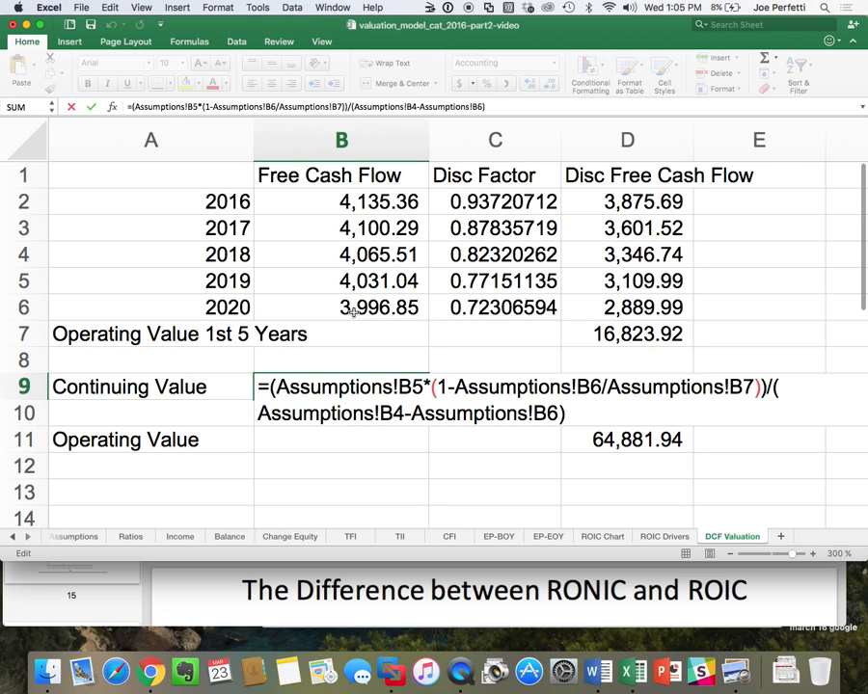
key("super+Tab")
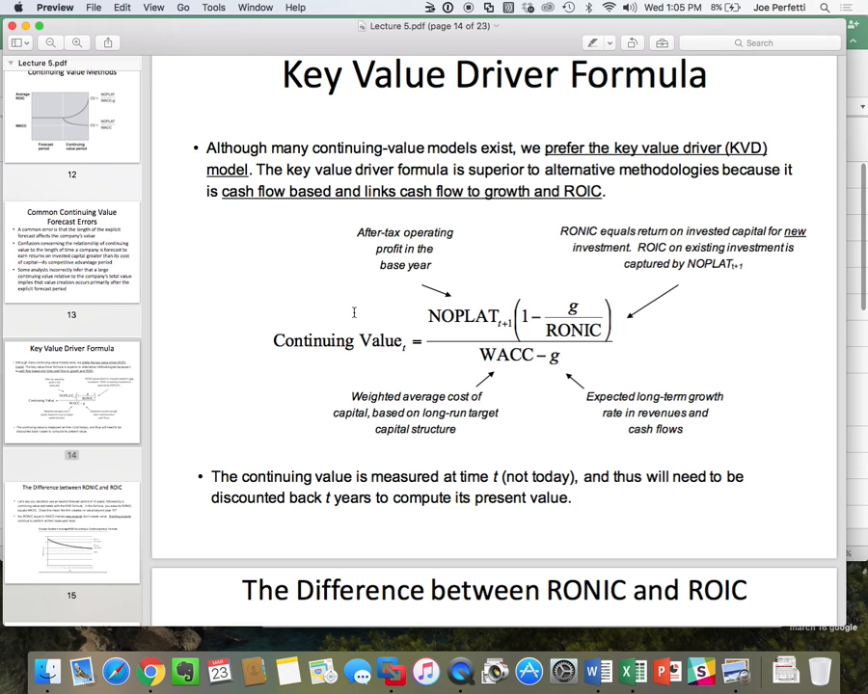
key("super+Tab")
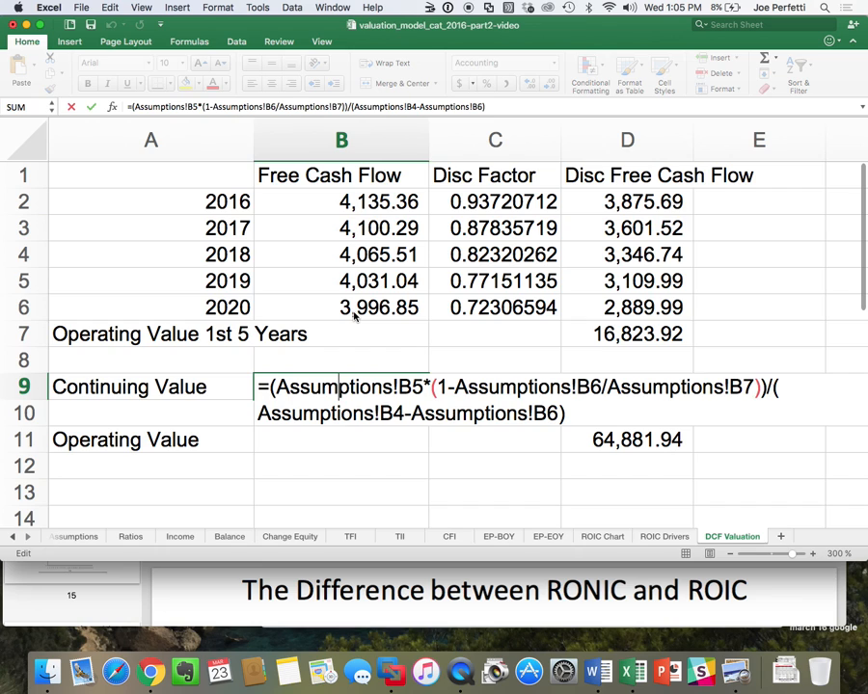
key("Return")
Link cell A13 of DCF Valuation to the Excess Cash label in TFI!A9.
scroll(370, 410, "down", 5)
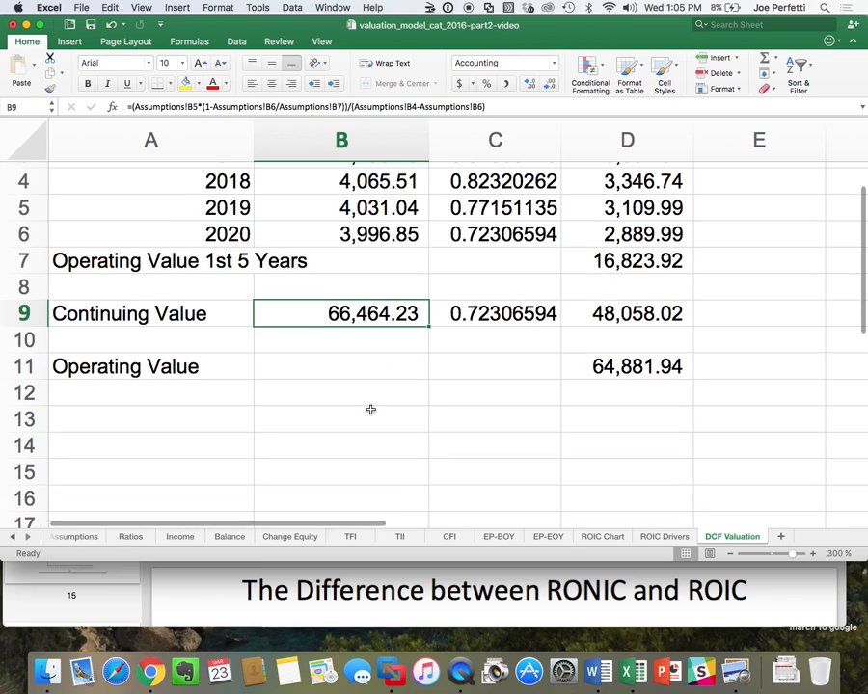
left_click(399, 536)
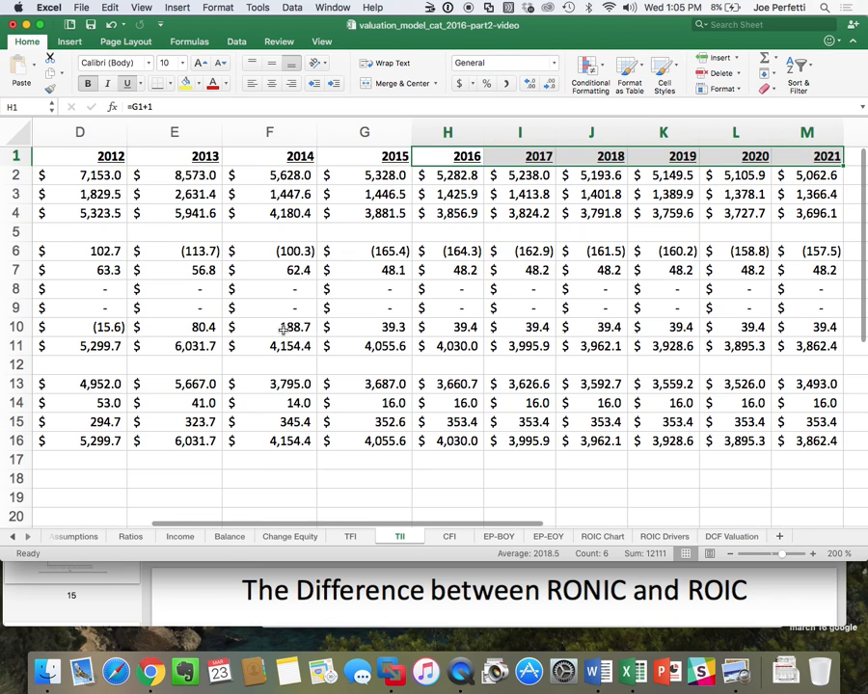
scroll(283, 329, "left", 5)
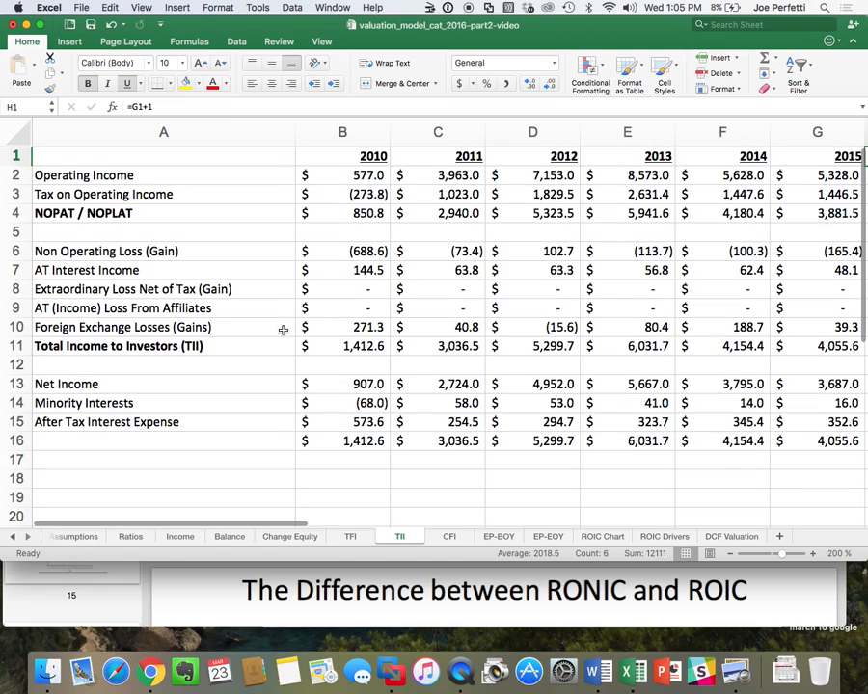
left_click(350, 536)
scroll(193, 311, "up", 3)
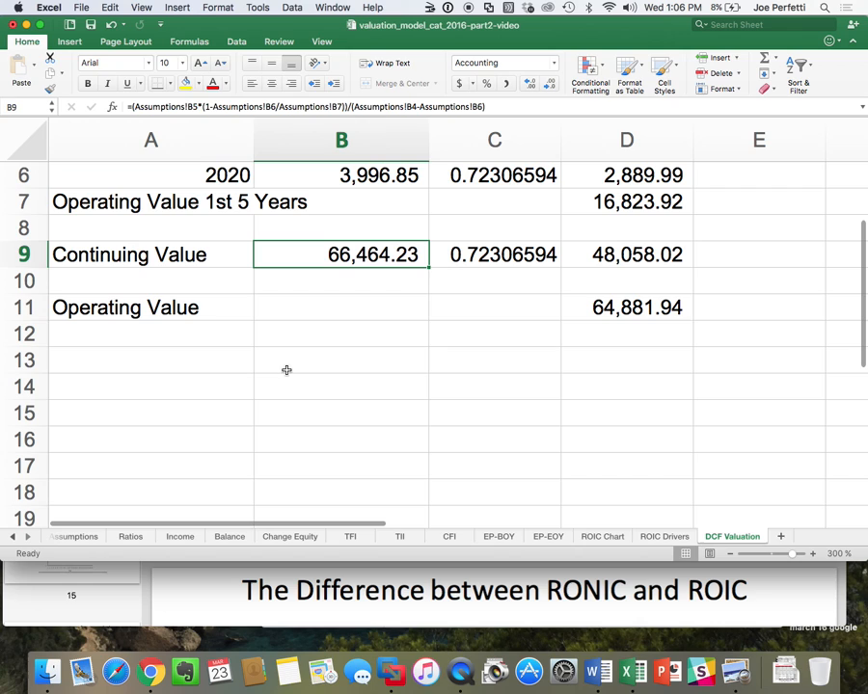
left_click(131, 356)
type("=")
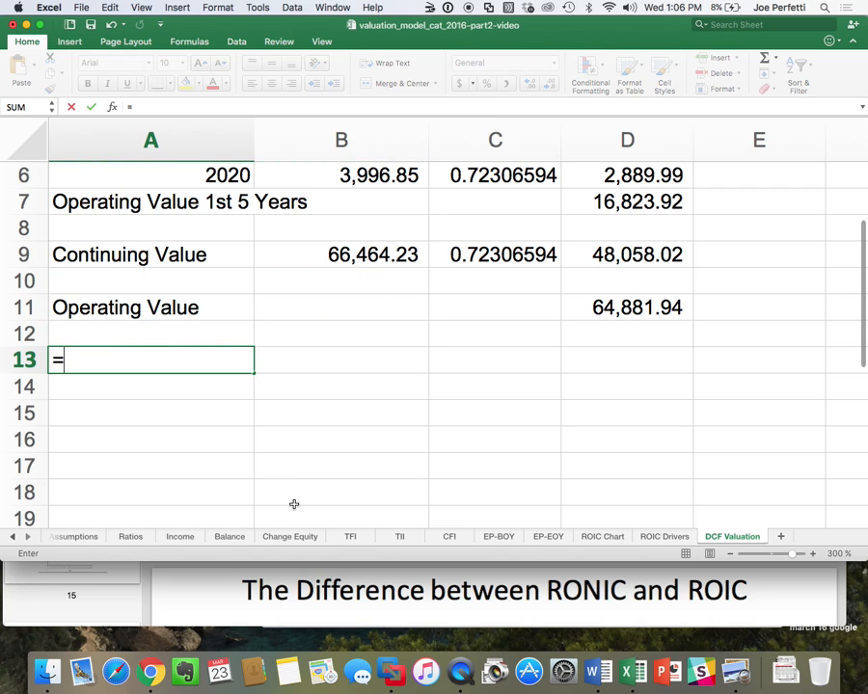
left_click(351, 536)
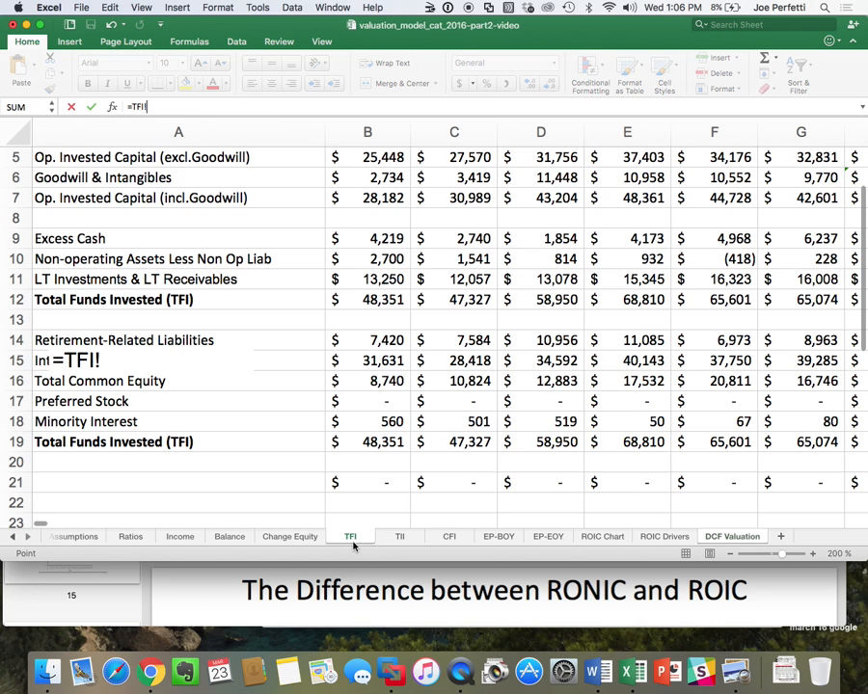
left_click(90, 241)
key("Return")
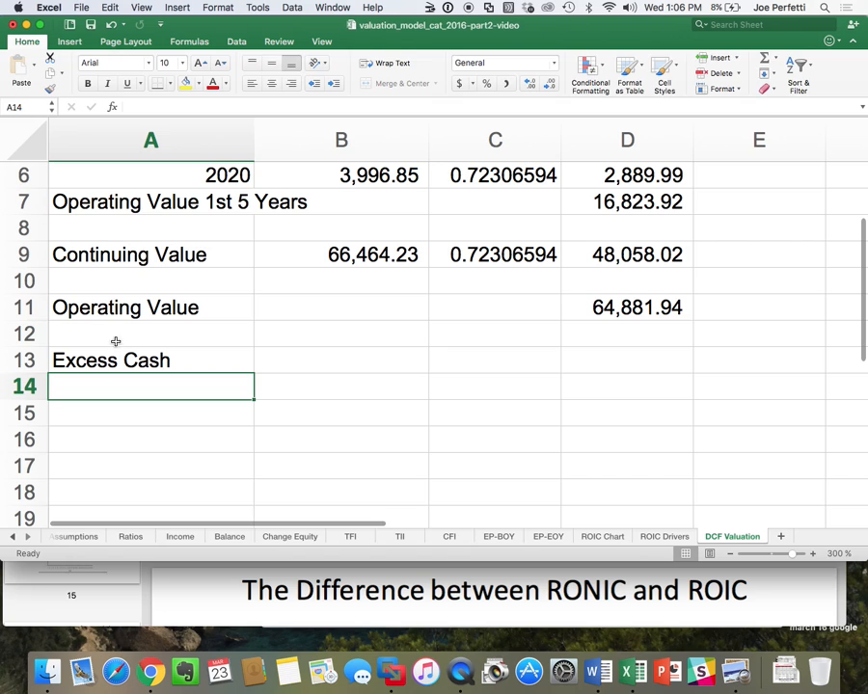
Copy the label link in A13 down to A14:A15 for the next two non-operating items.
left_click(109, 361)
key("super+c")
left_click_drag(108, 385, 106, 412)
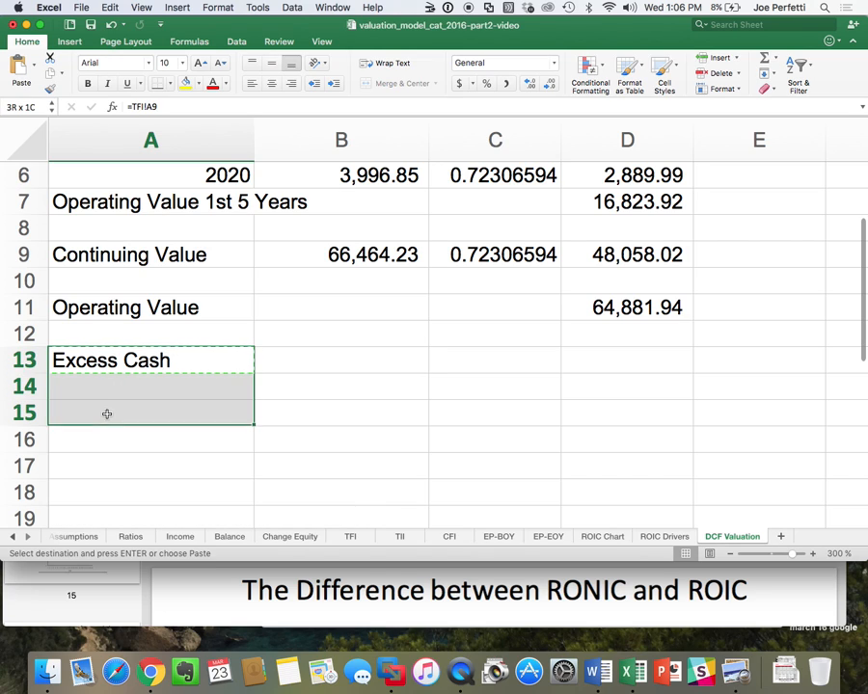
key("super+v")
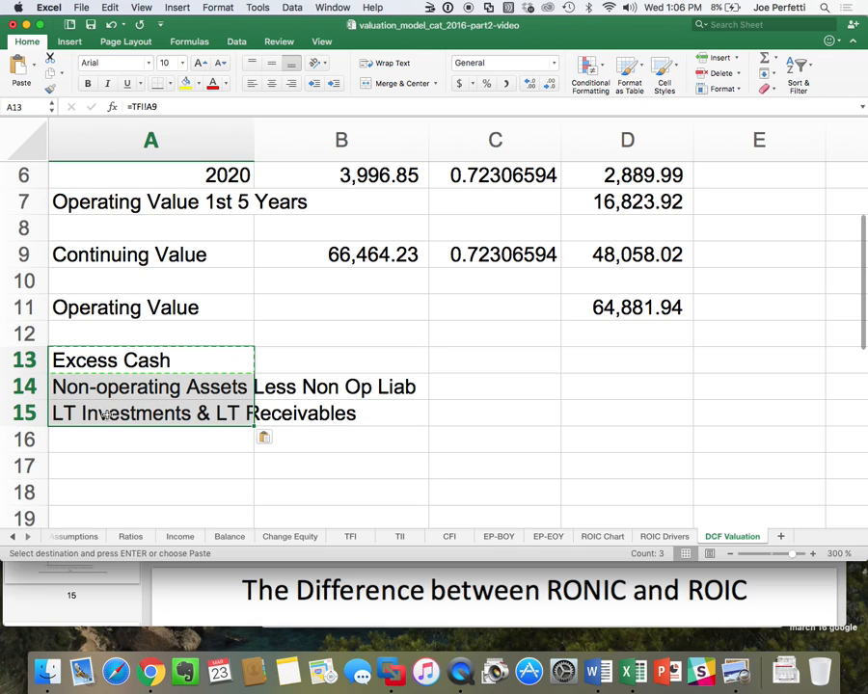
Link D13 of DCF Valuation to the 2015 Excess Cash amount with the formula =TFI!G9.
left_click(649, 355)
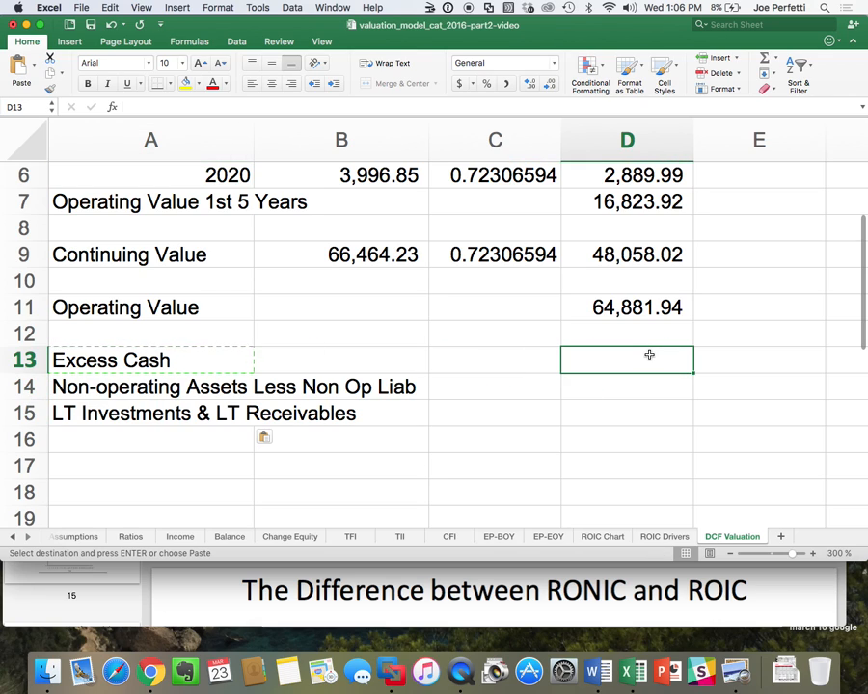
type("=")
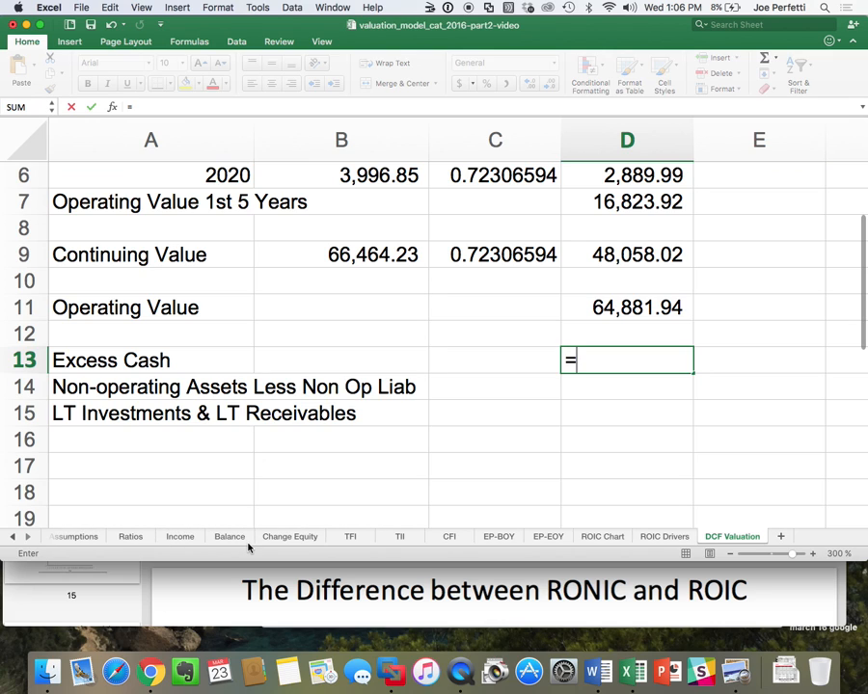
left_click(356, 538)
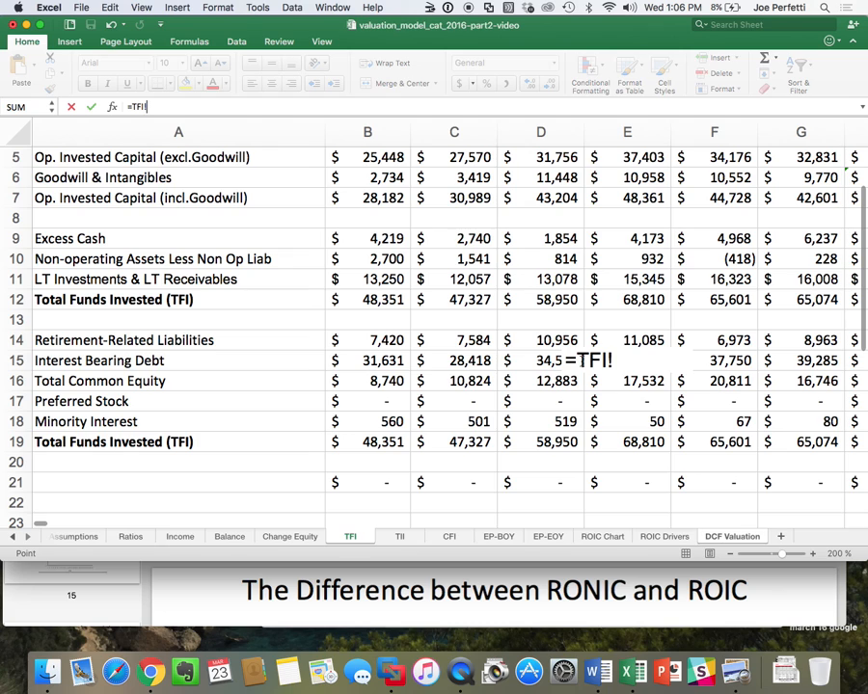
scroll(427, 323, "up", 4)
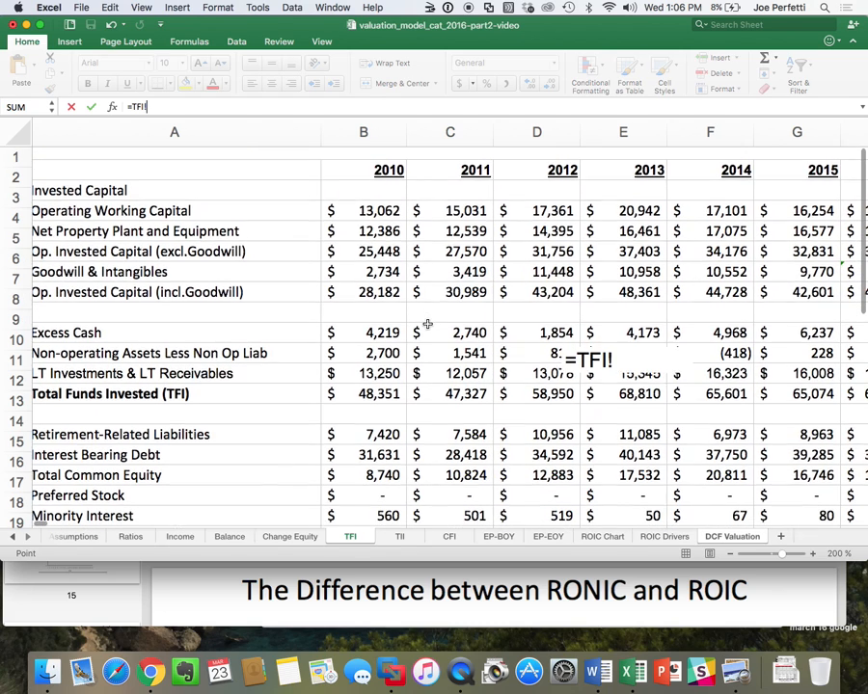
scroll(425, 326, "down", 2)
scroll(425, 326, "down", 1)
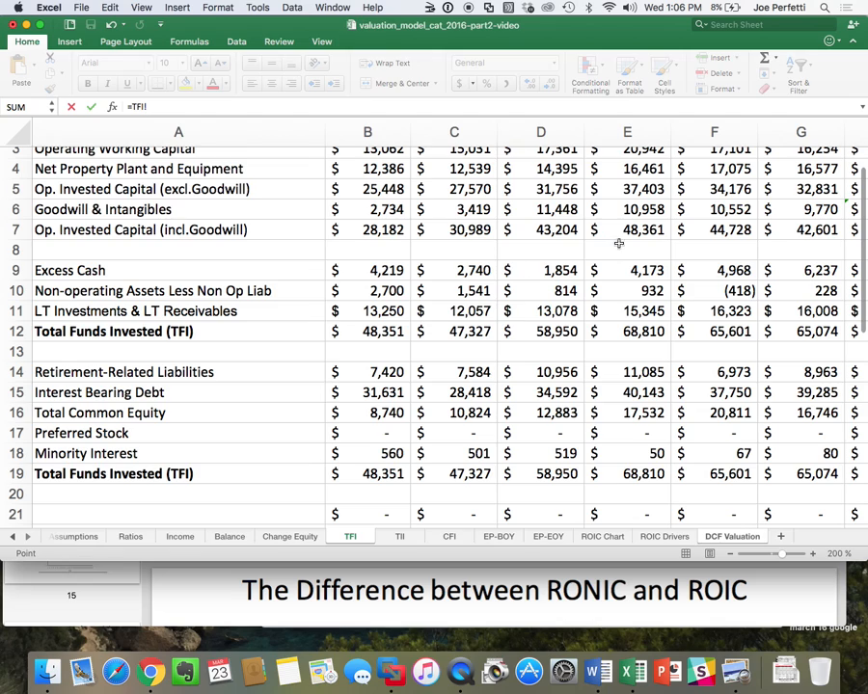
left_click(818, 270)
key("Return")
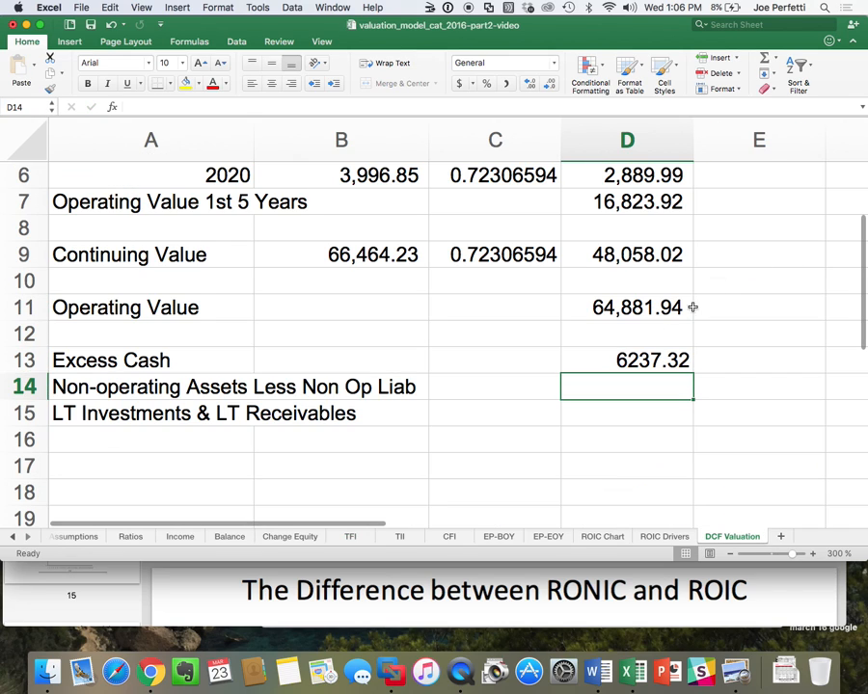
Copy the D13 link down to D14:D15 and apply the comma number format to D13:D15.
left_click(646, 359)
key("super+c")
left_click_drag(653, 386, 653, 412)
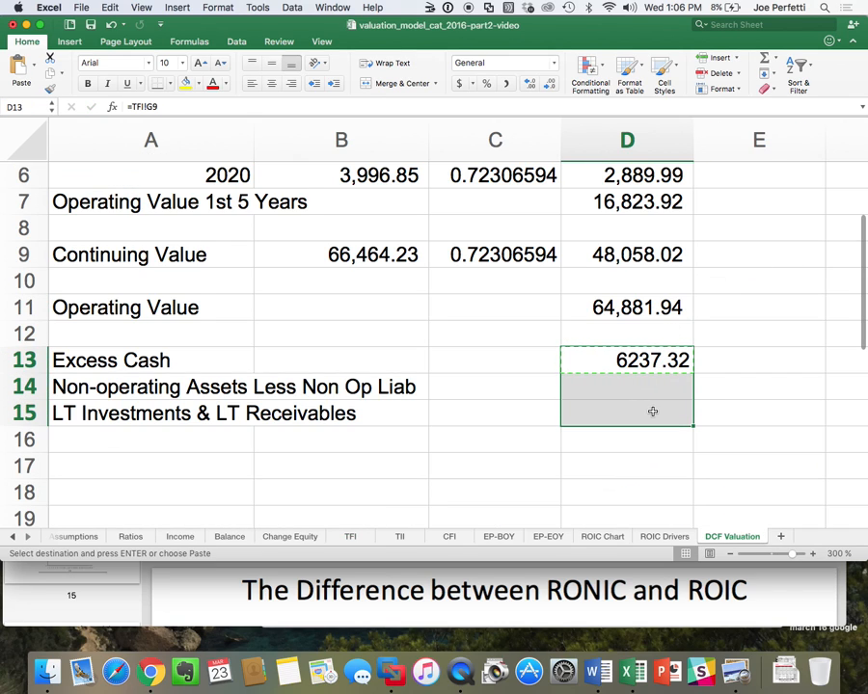
left_click(643, 360)
left_click_drag(639, 390, 637, 405)
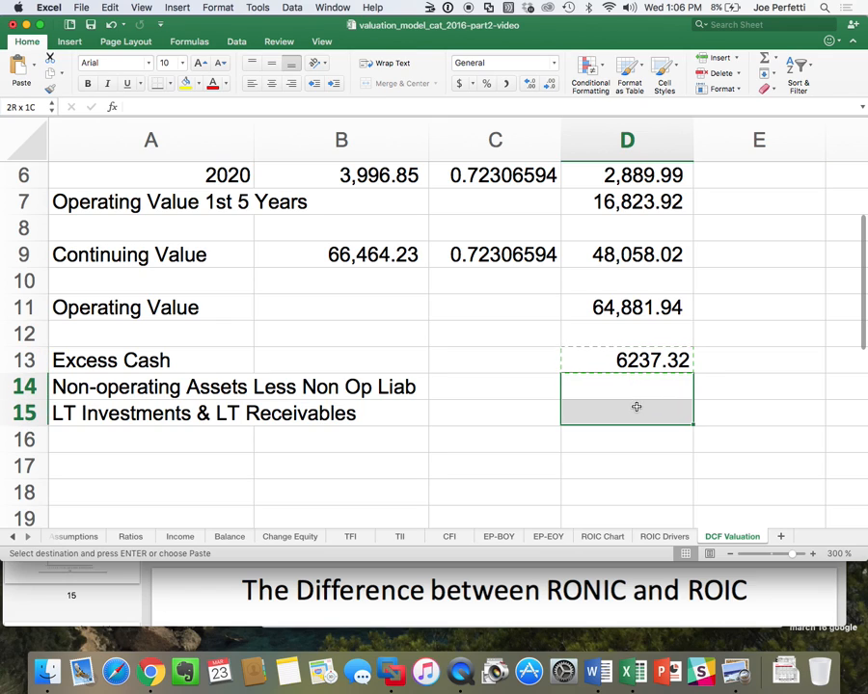
key("super+v")
left_click_drag(624, 359, 662, 401)
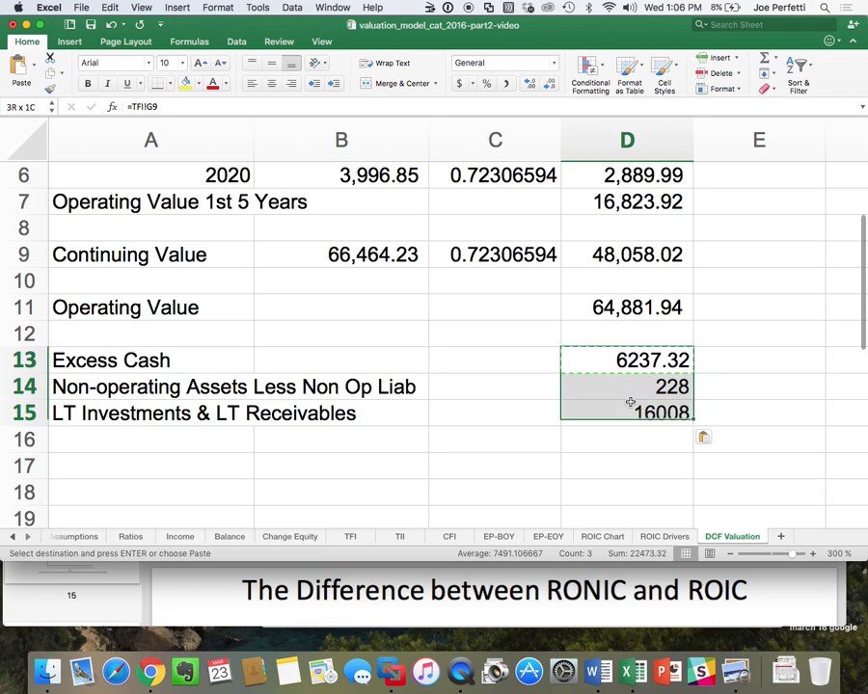
left_click(506, 83)
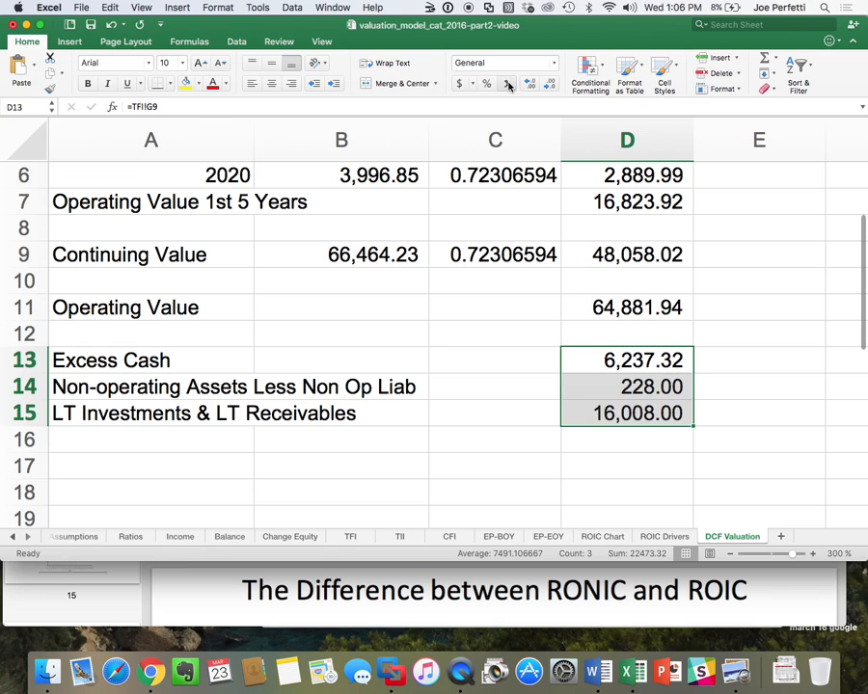
Enter the label Enterprise Value in cell A17.
left_click(96, 467)
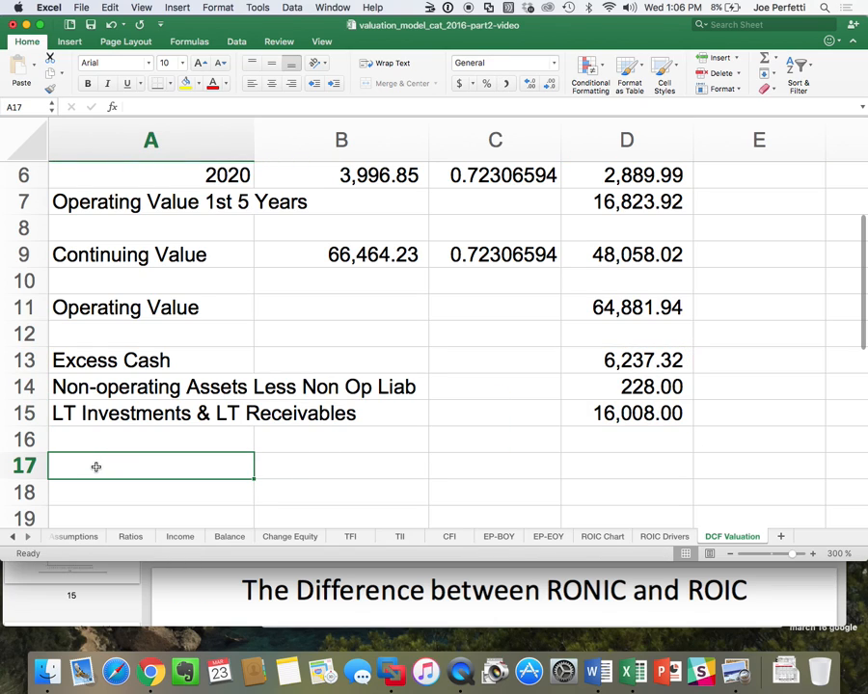
type("Evnter")
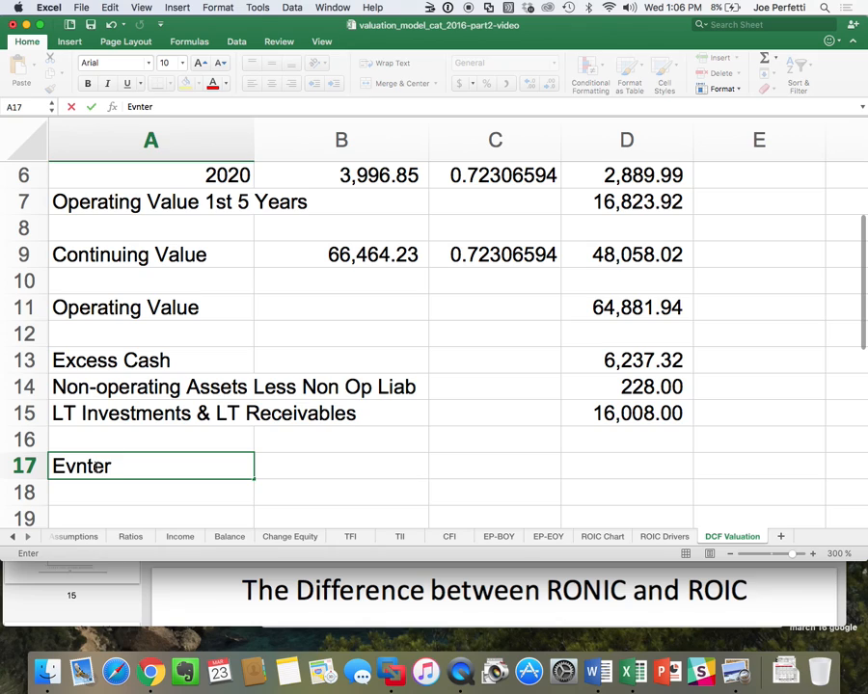
key("BackSpace")
key("BackSpace")
key("BackSpace")
key("BackSpace")
key("BackSpace")
type("nt")
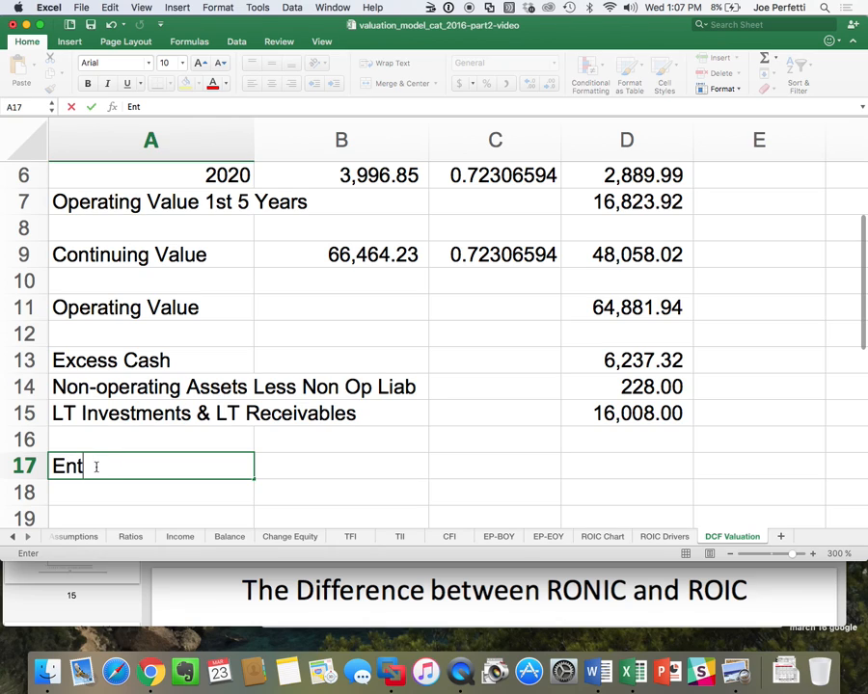
type("erprise")
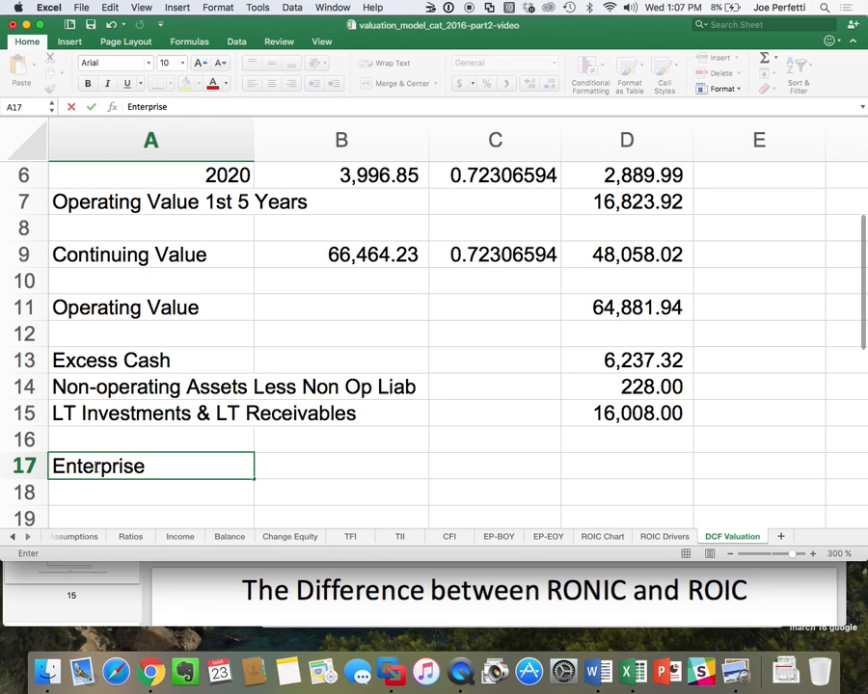
type(" Value")
key("Return")
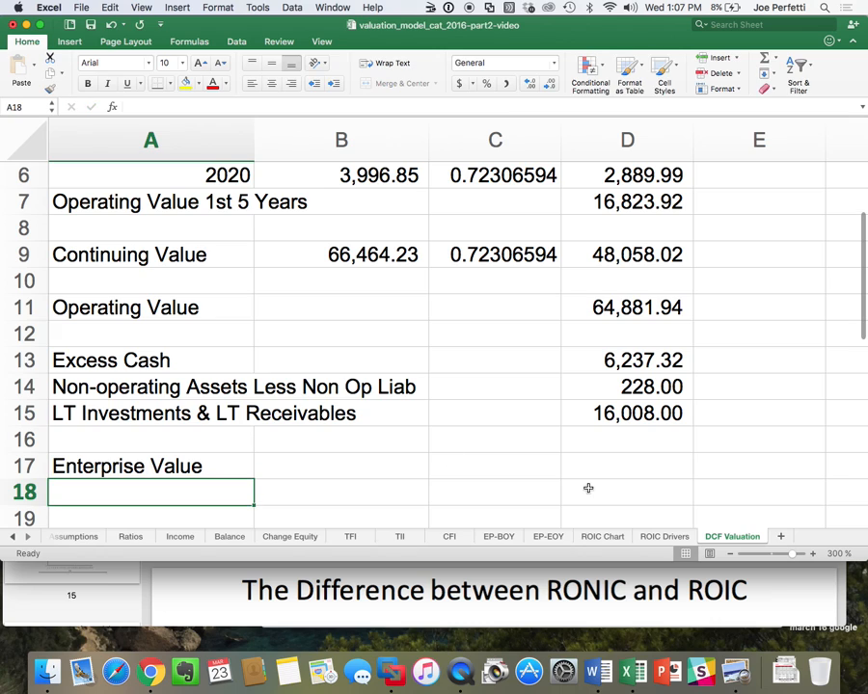
Calculate the enterprise value in D17 by summing D11:D15, from operating value through the non-operating items.
left_click(663, 470)
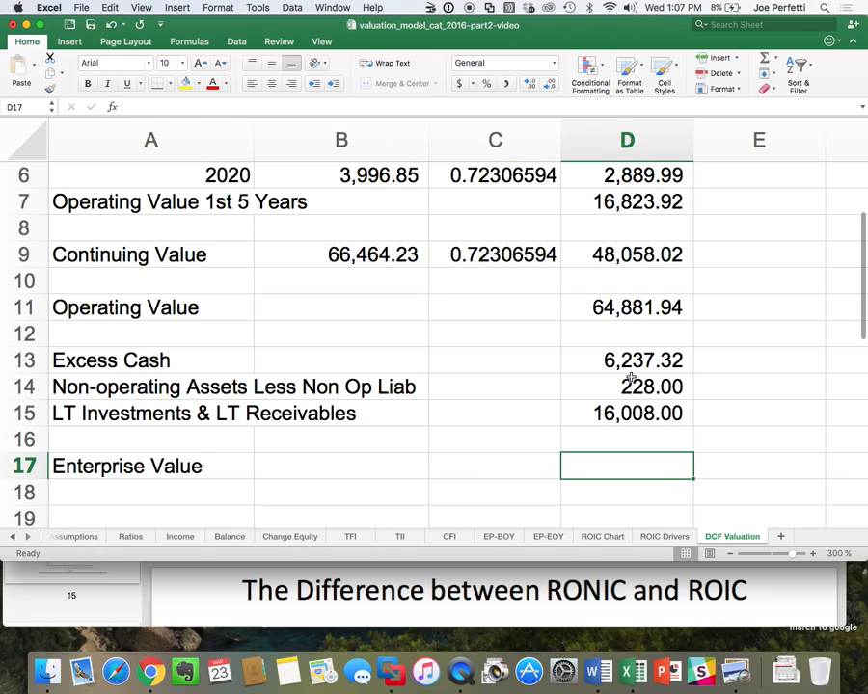
left_click(764, 59)
left_click_drag(609, 313, 594, 413)
key("Return")
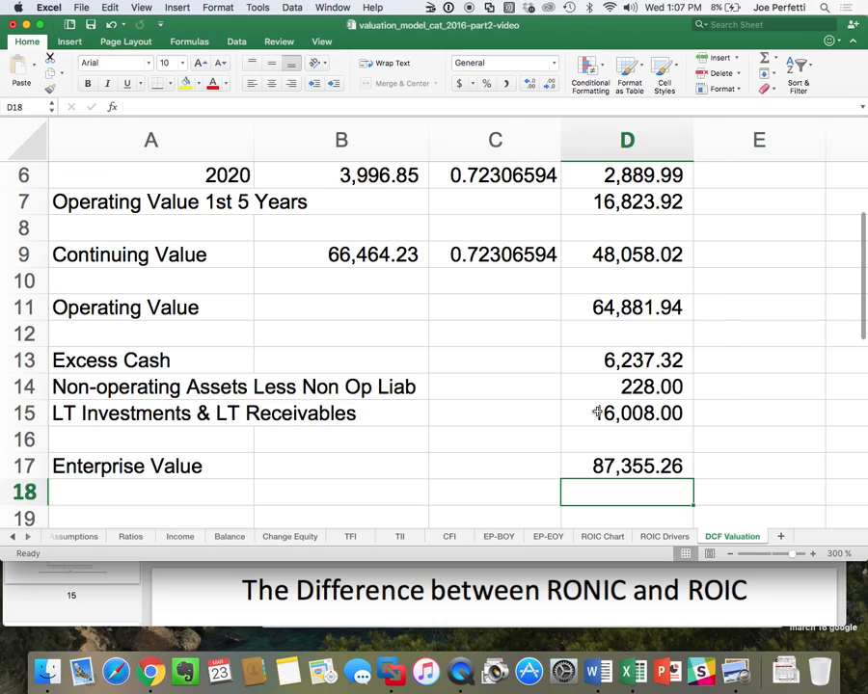
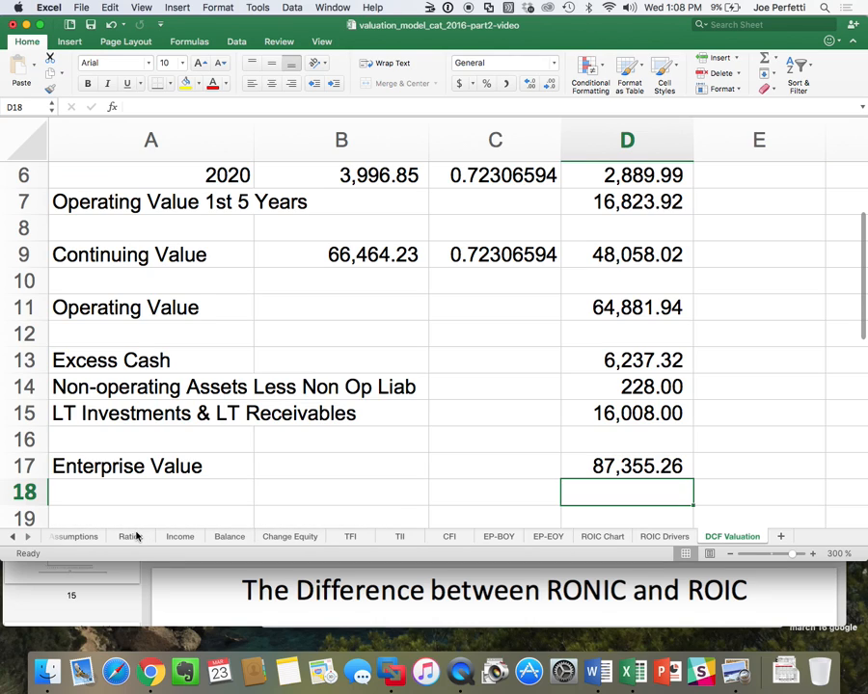
Enter the label P/B Multiple of LT Investments in cell A9 of the Assumptions sheet.
left_click(77, 536)
left_click(78, 405)
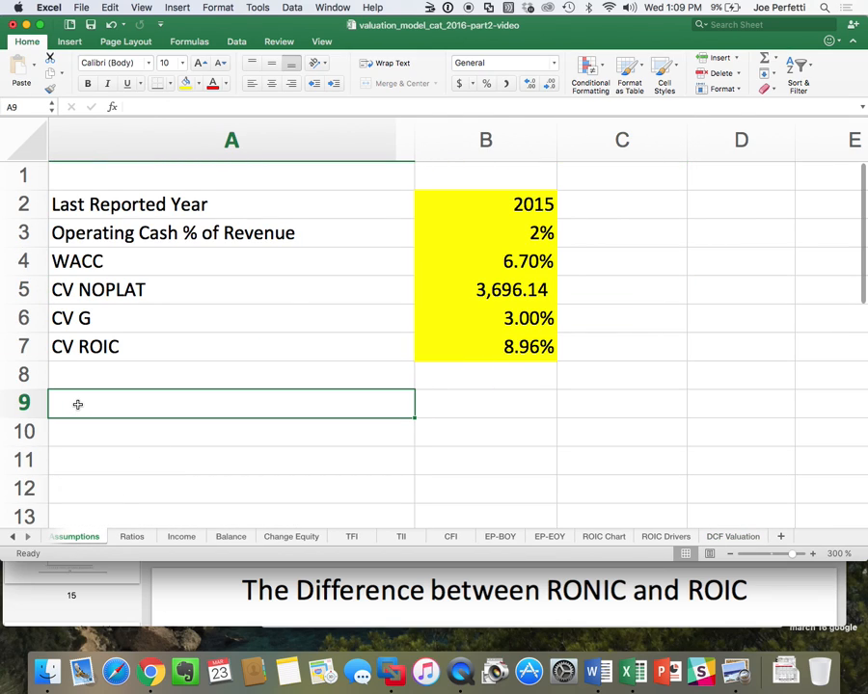
type("P/")
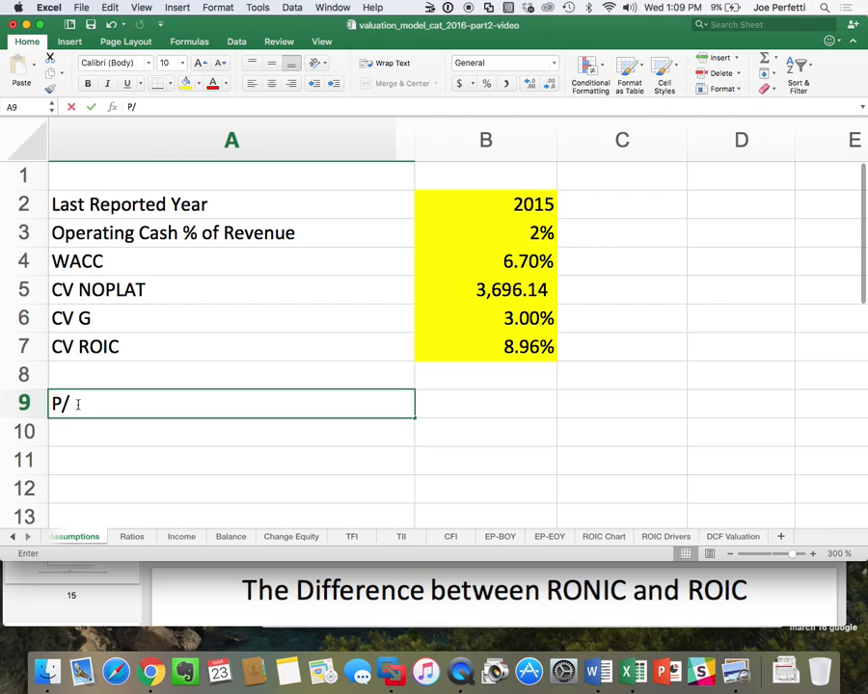
type("B Mul")
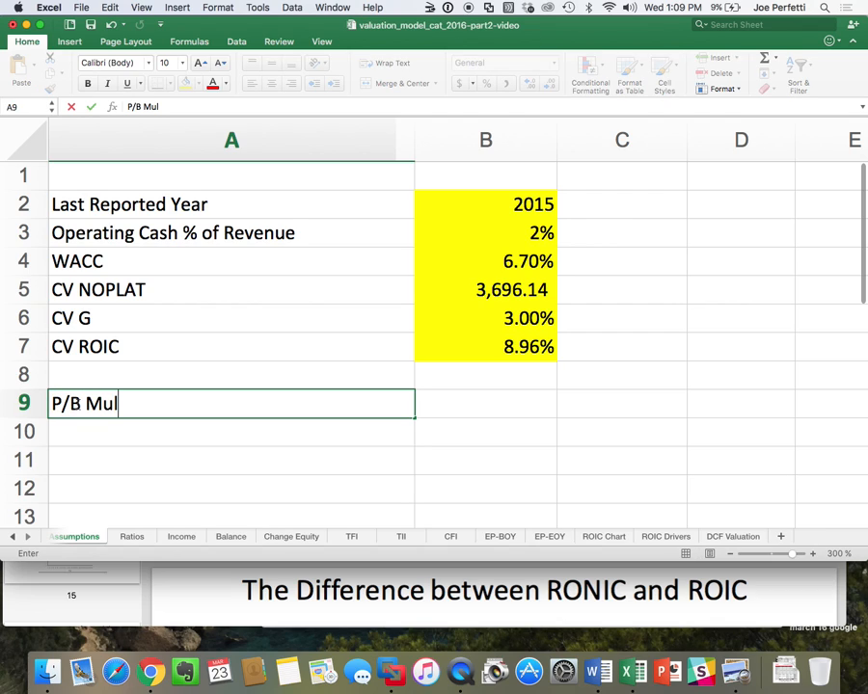
type("tiple of")
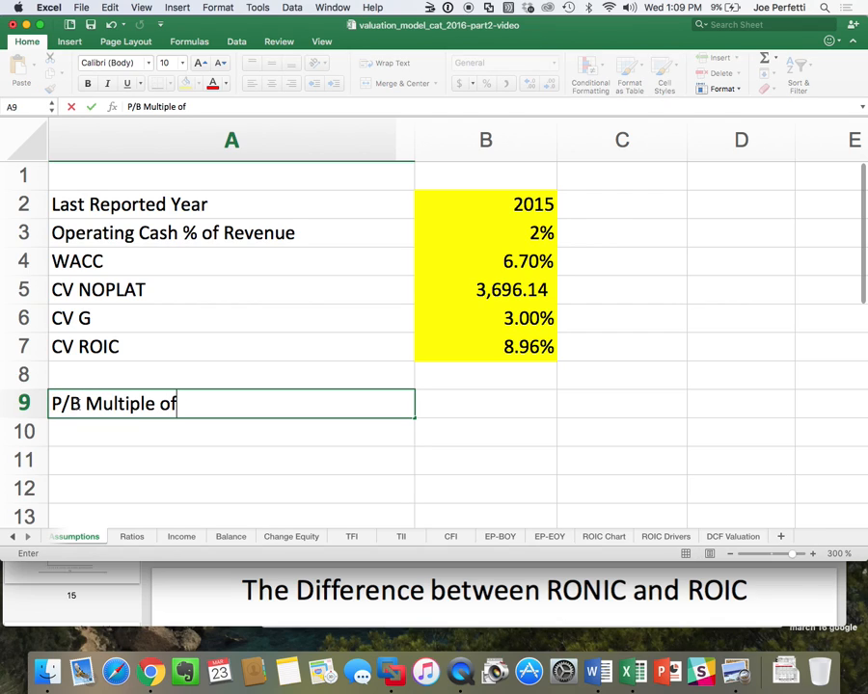
type(" LT Investments")
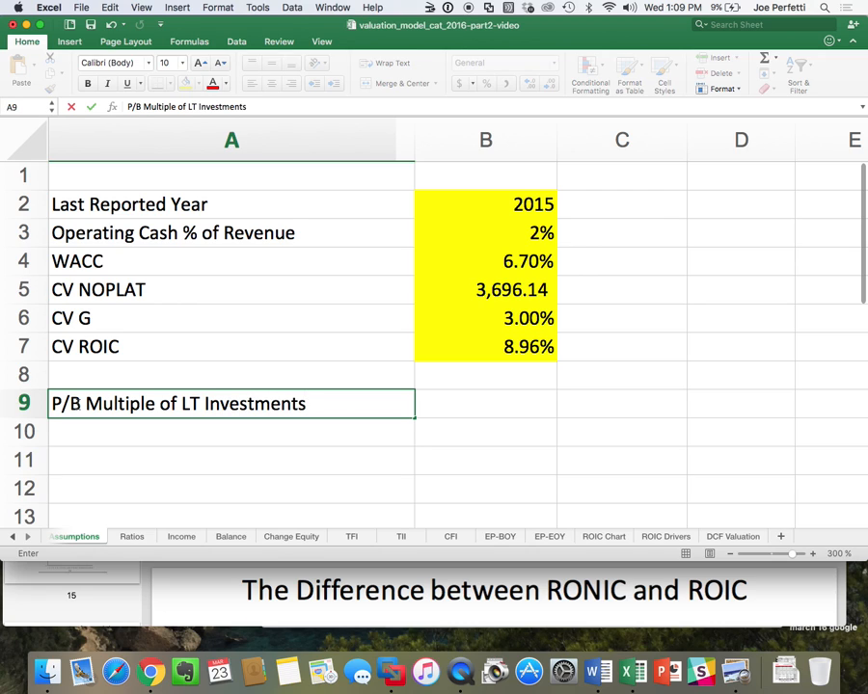
key("Return")
Enter 1 as the P/B multiple in B9, with the comma number format and a yellow fill.
key("Right")
key("Up")
type("1")
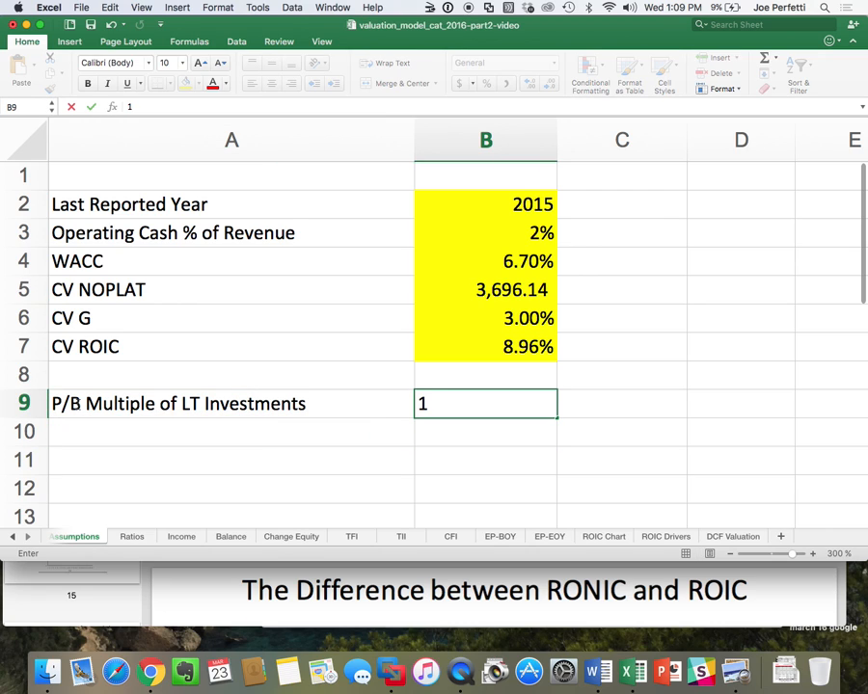
key("Return")
left_click(449, 390)
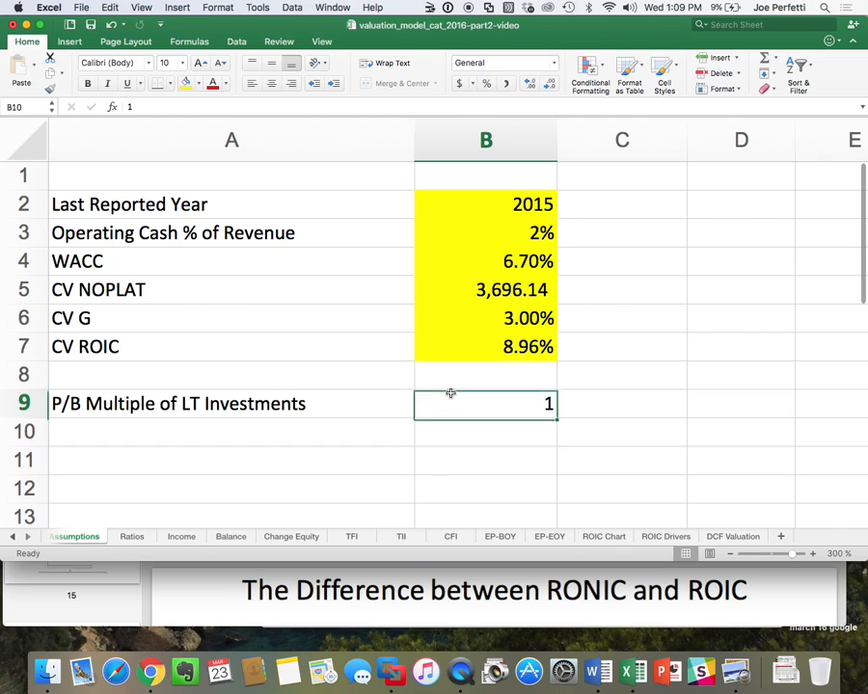
left_click(509, 85)
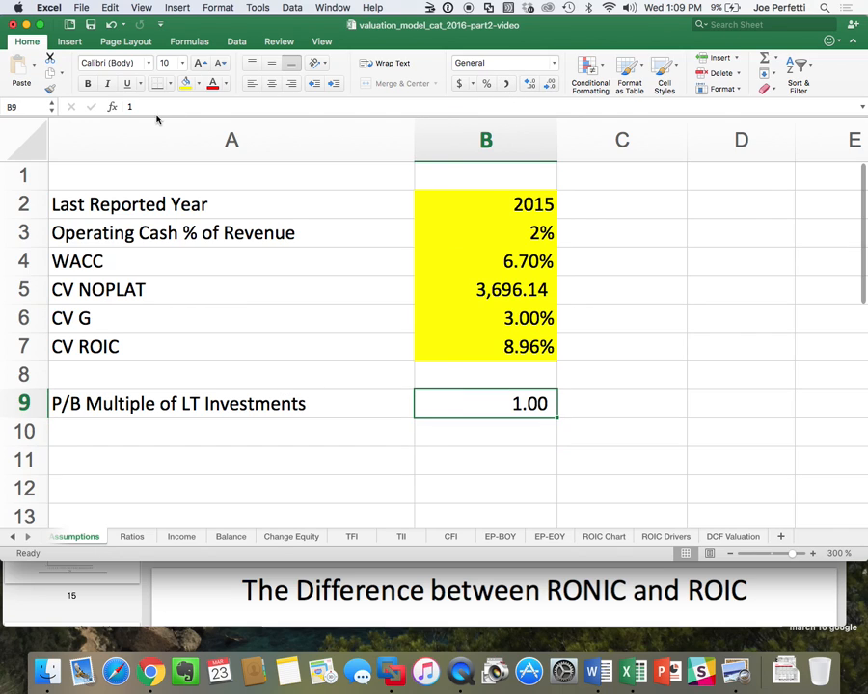
left_click(186, 83)
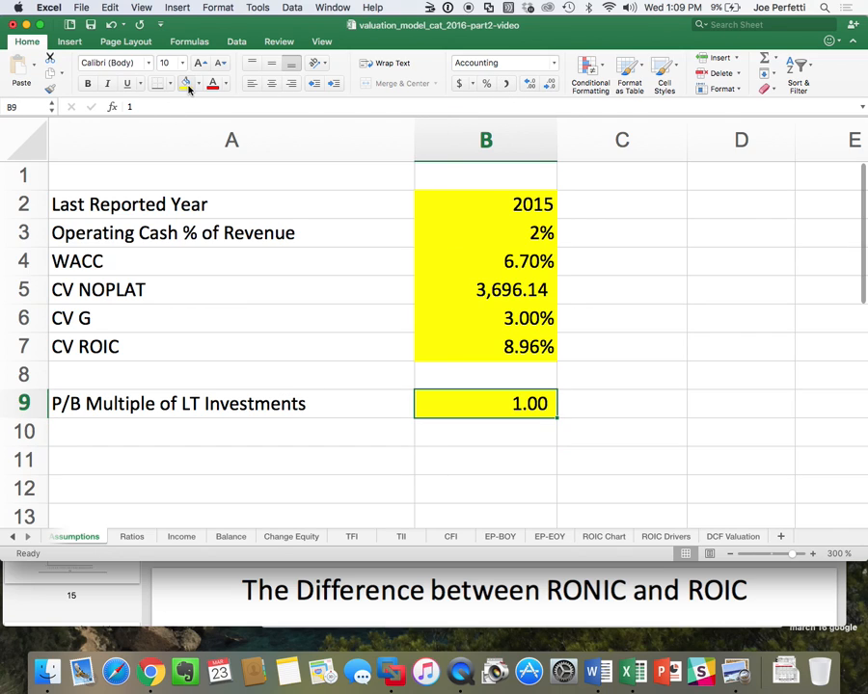
Multiply the LT Investments & LT Receivables amount in D15 of DCF Valuation by the P/B multiple, giving =TFI!G11*Assumptions!B9.
left_click(733, 536)
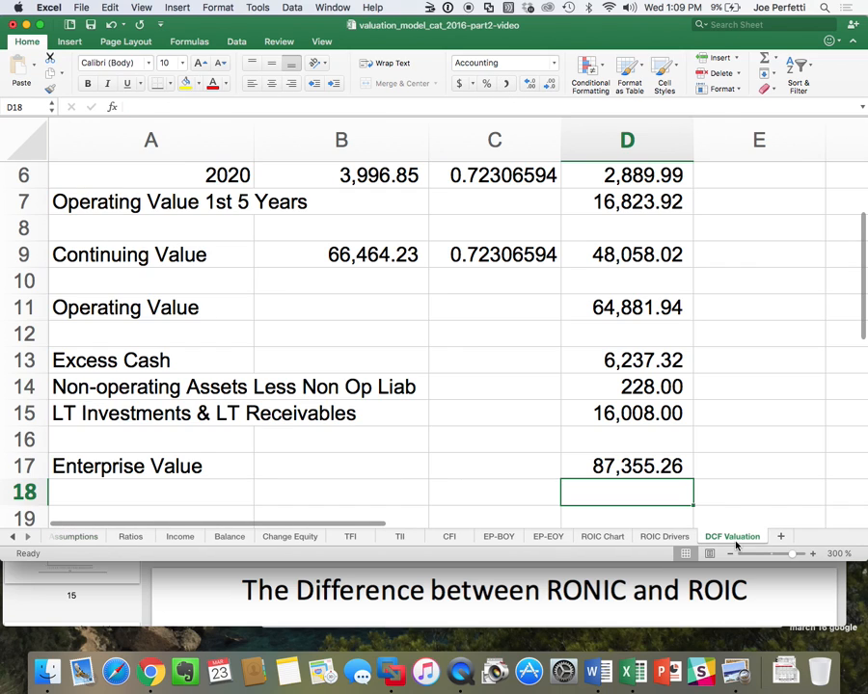
double_click(643, 410)
type("*")
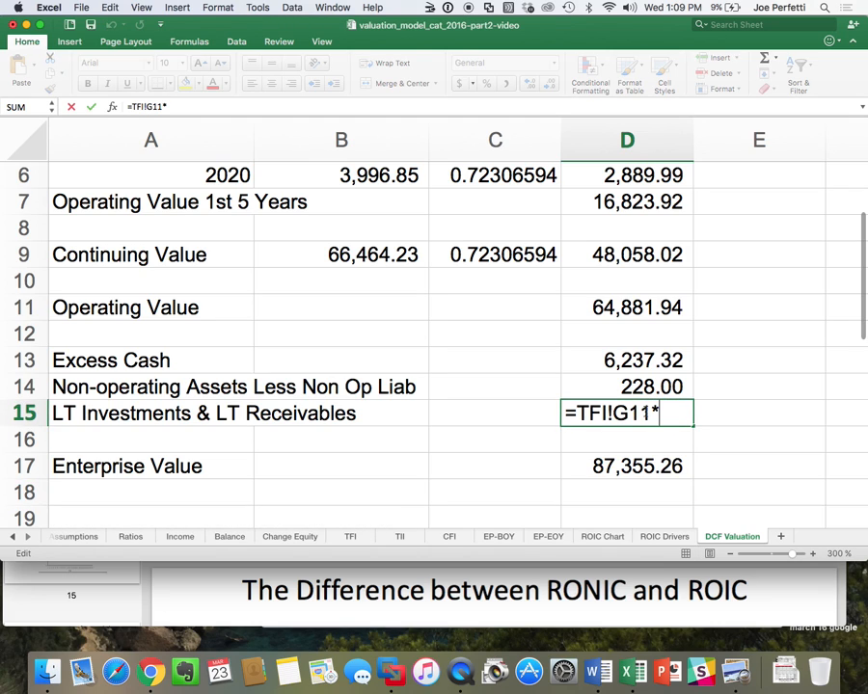
left_click(77, 536)
left_click(491, 400)
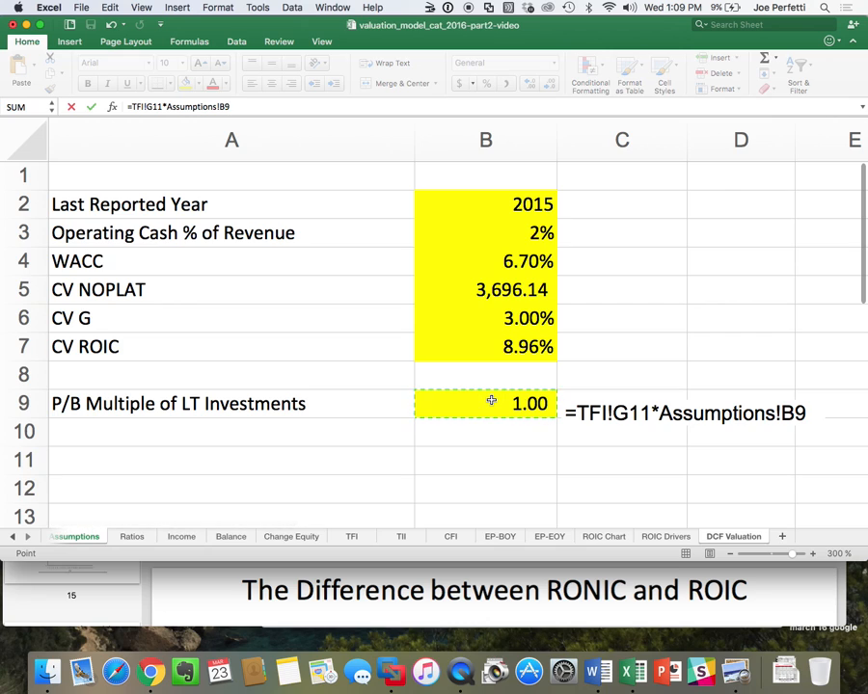
key("Return")
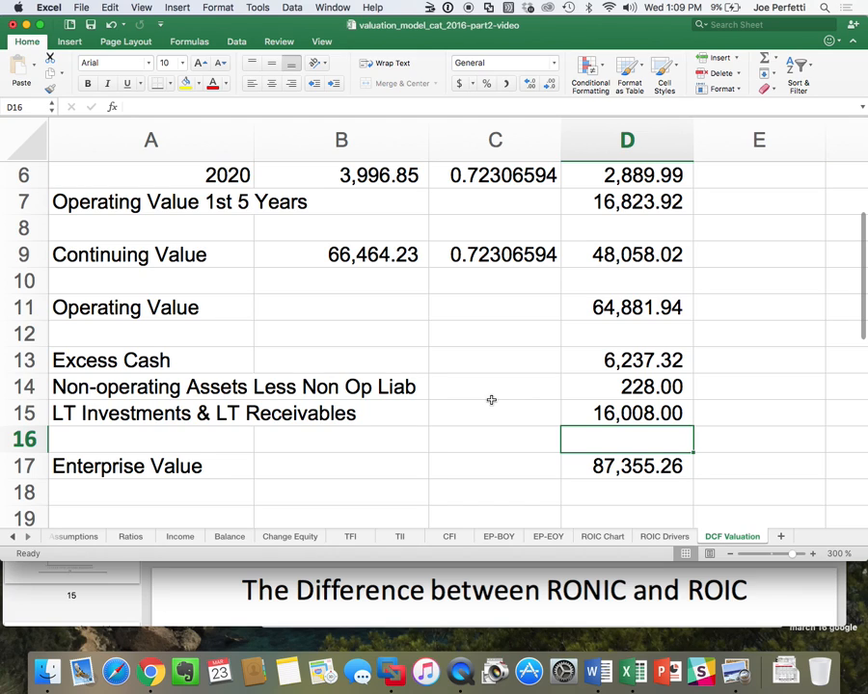
Test a P/B multiple of 7 in B9 of Assumptions against D15 of DCF Valuation, and undo it.
left_click(85, 534)
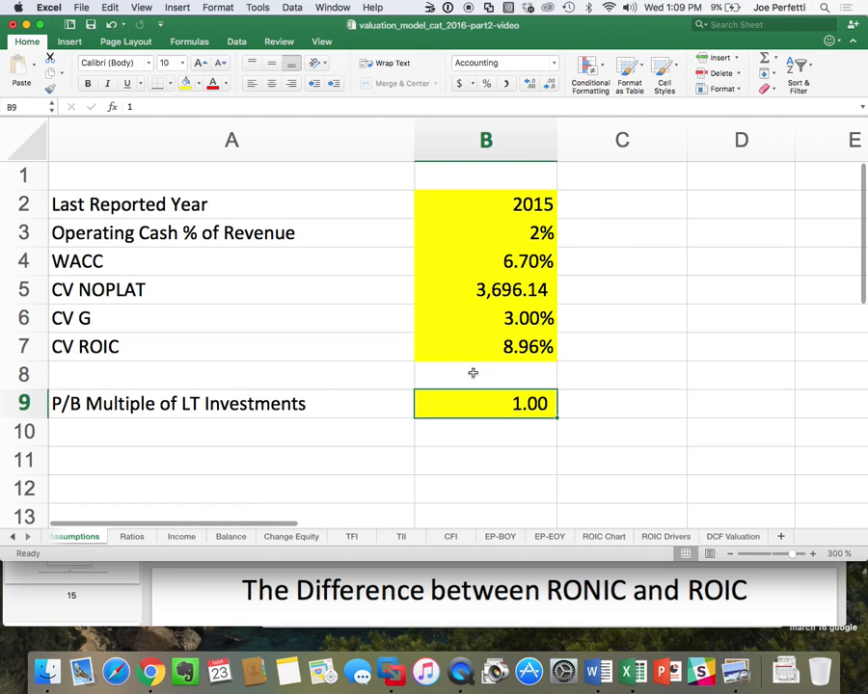
type("7")
key("Return")
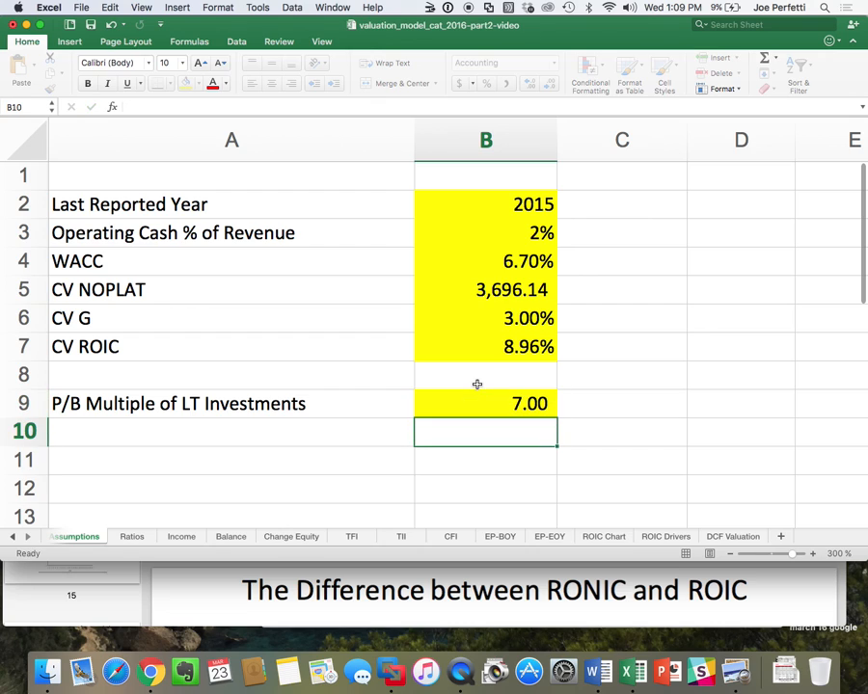
left_click(721, 536)
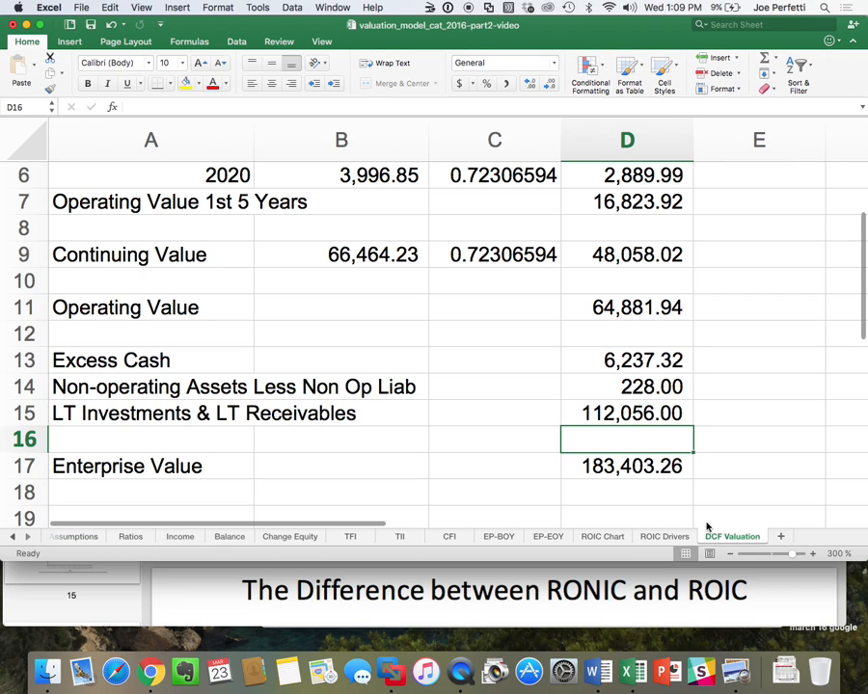
left_click(659, 413)
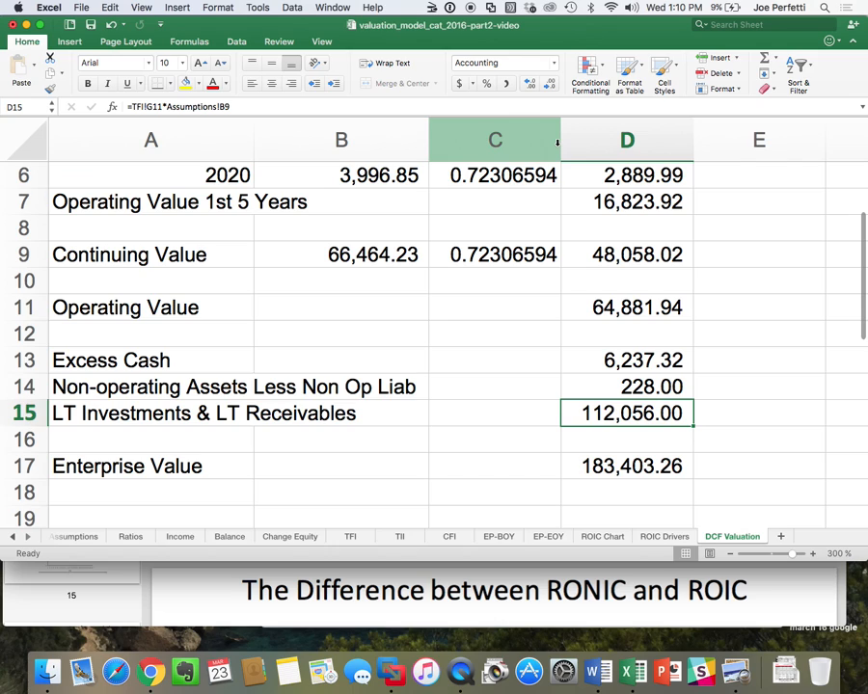
left_click(108, 28)
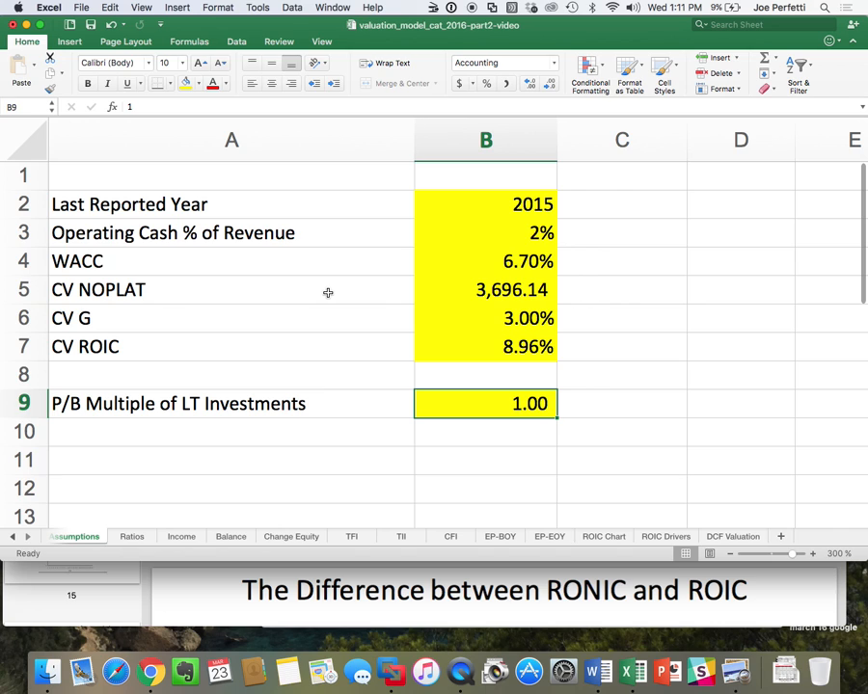
left_click(732, 536)
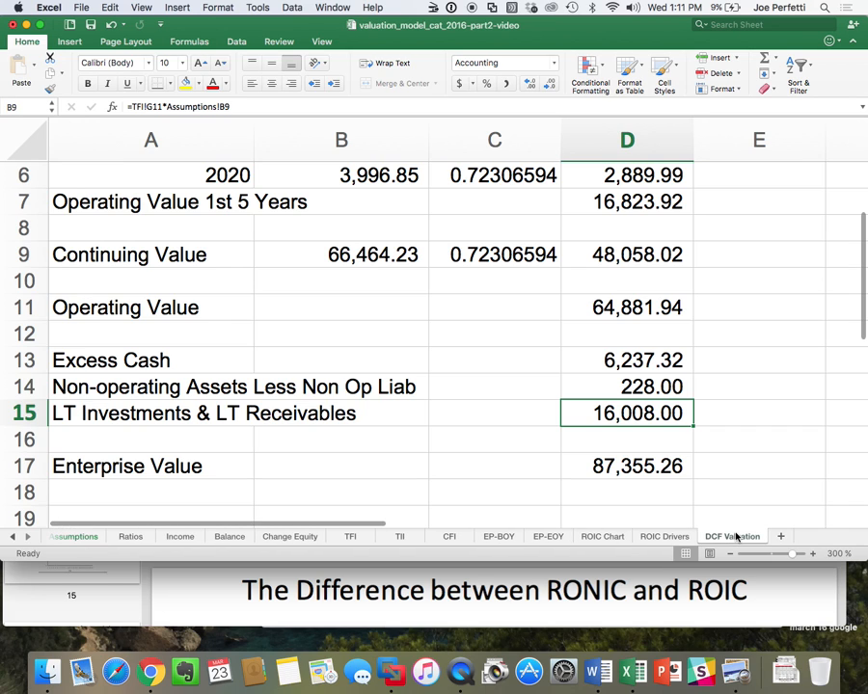
Link A19 of DCF Valuation to the Retirement-Related Liabilities label in A14 of the TFI sheet.
scroll(604, 430, "down", 3)
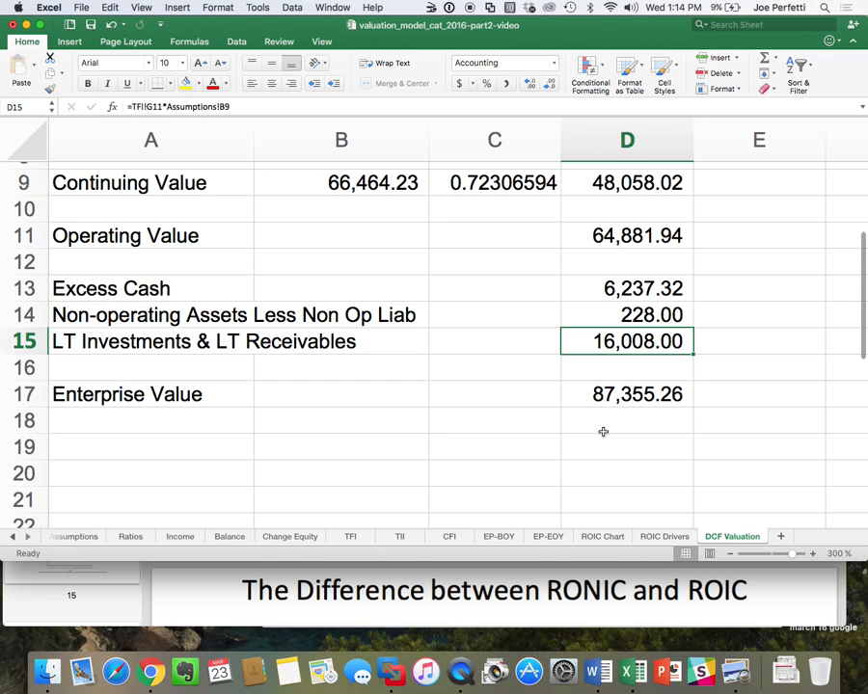
scroll(602, 432, "down", 3)
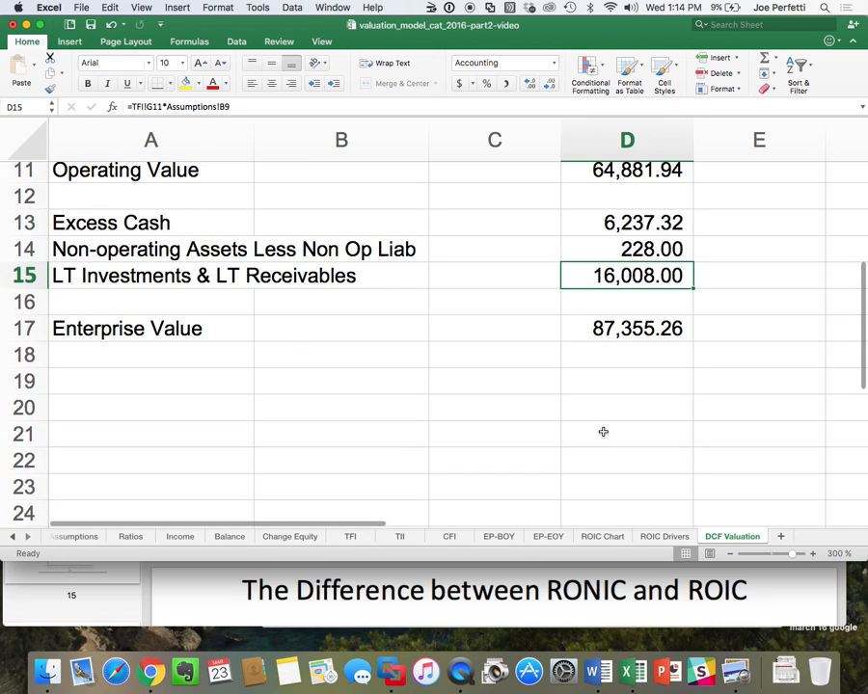
scroll(603, 432, "down", 1)
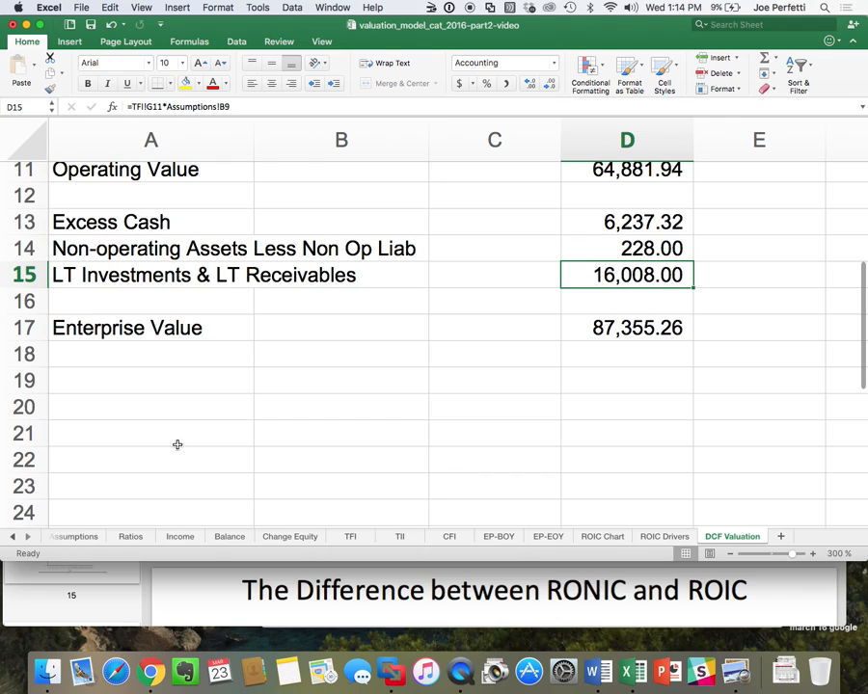
left_click(145, 386)
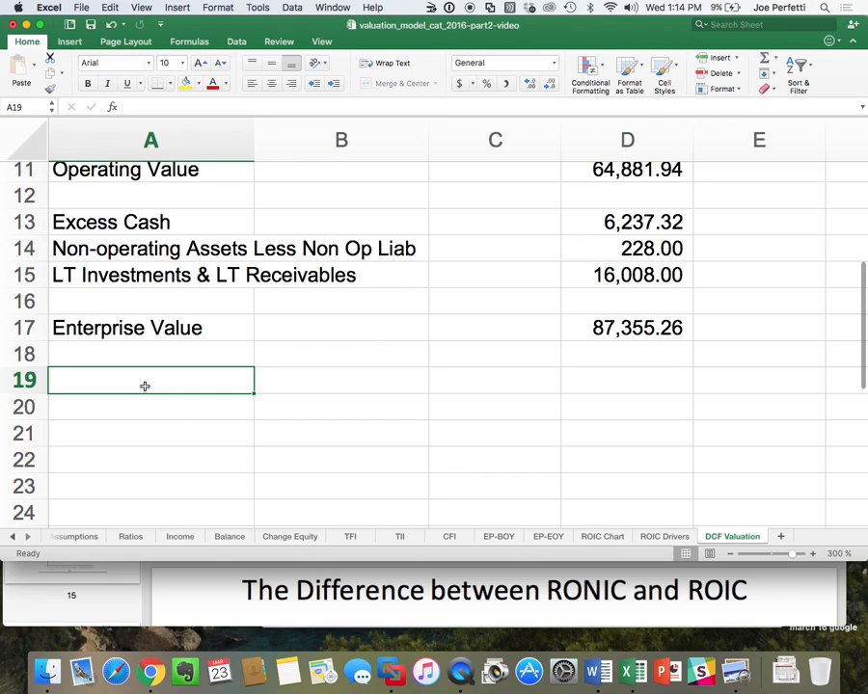
type("=")
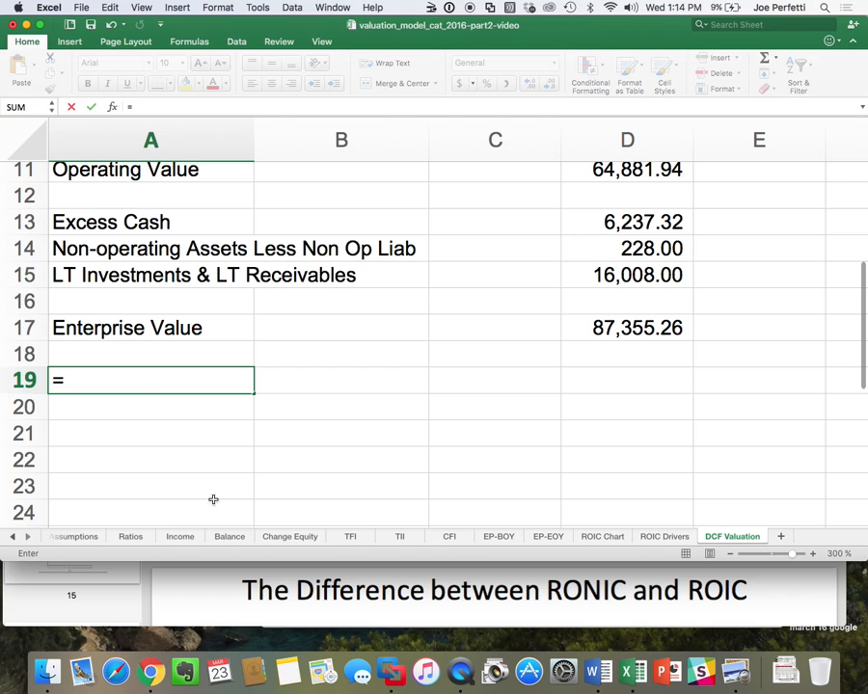
left_click(350, 536)
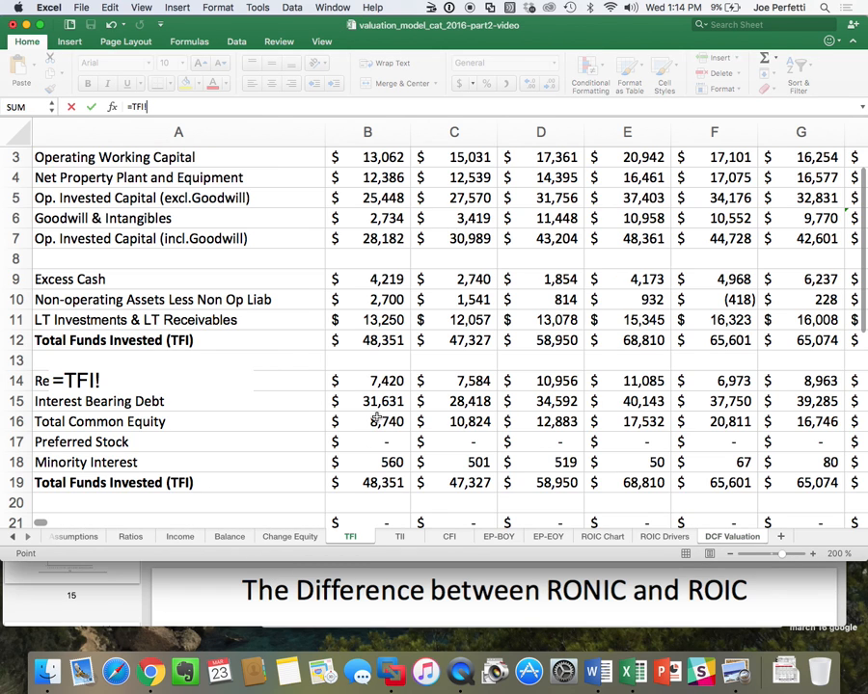
scroll(376, 417, "down", 3)
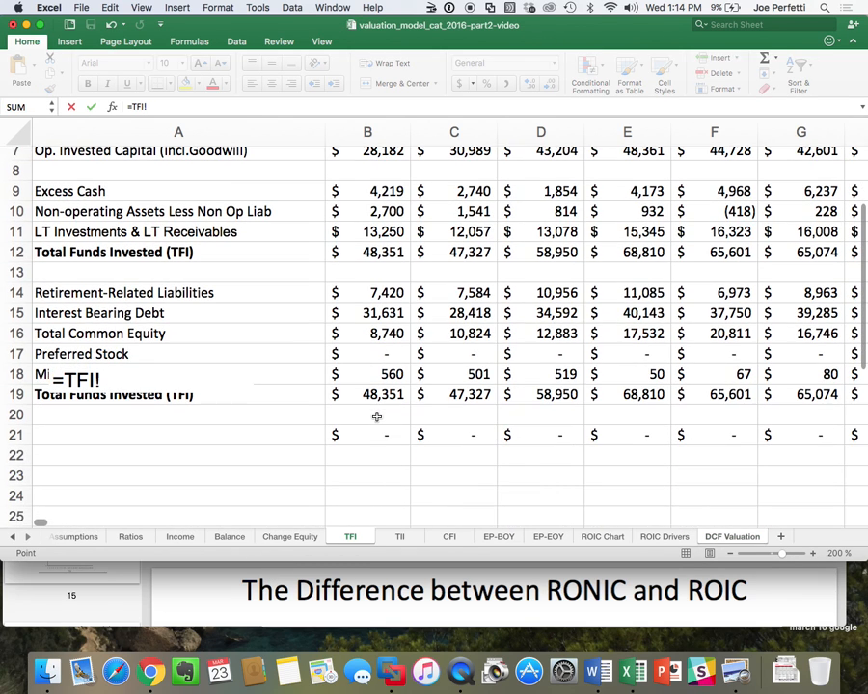
left_click(118, 293)
key("Return")
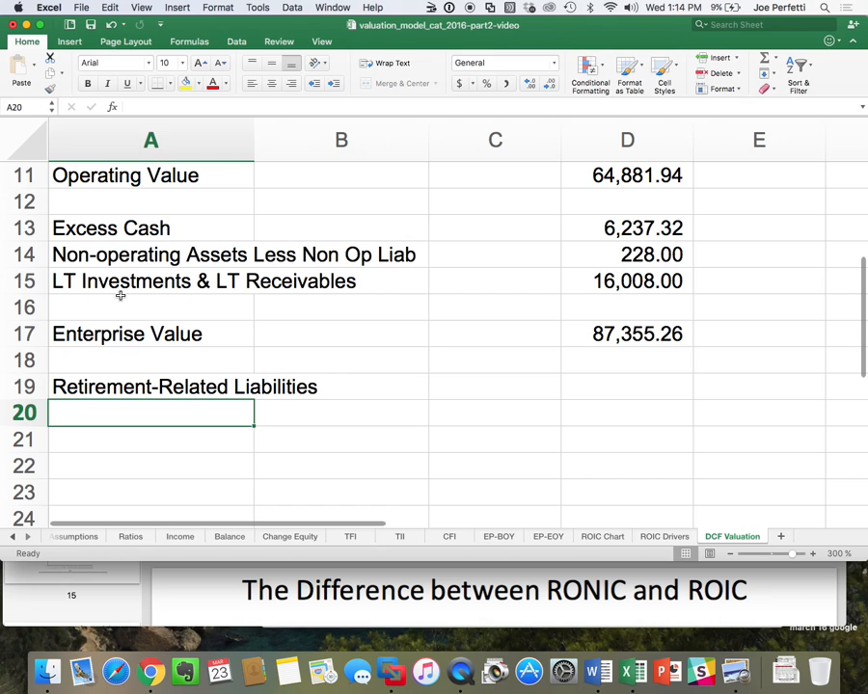
Link A20 to the Interest Bearing Debt label with the formula =TFI!A15.
type("=")
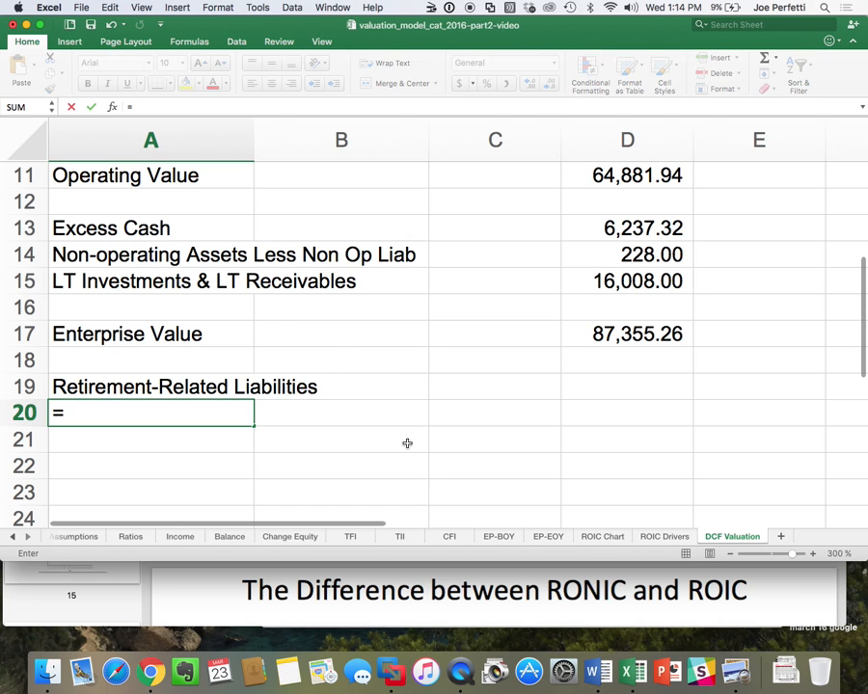
left_click(350, 536)
left_click(106, 319)
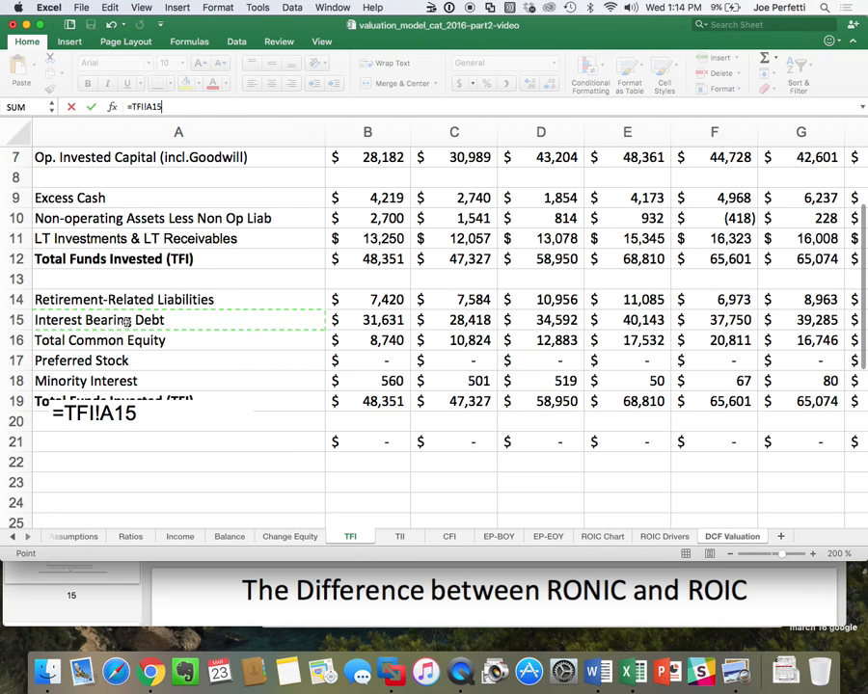
key("Return")
Link A21 to the Preferred Stock label in A17 of the TFI sheet, leaving out Total Common Equity.
type("=")
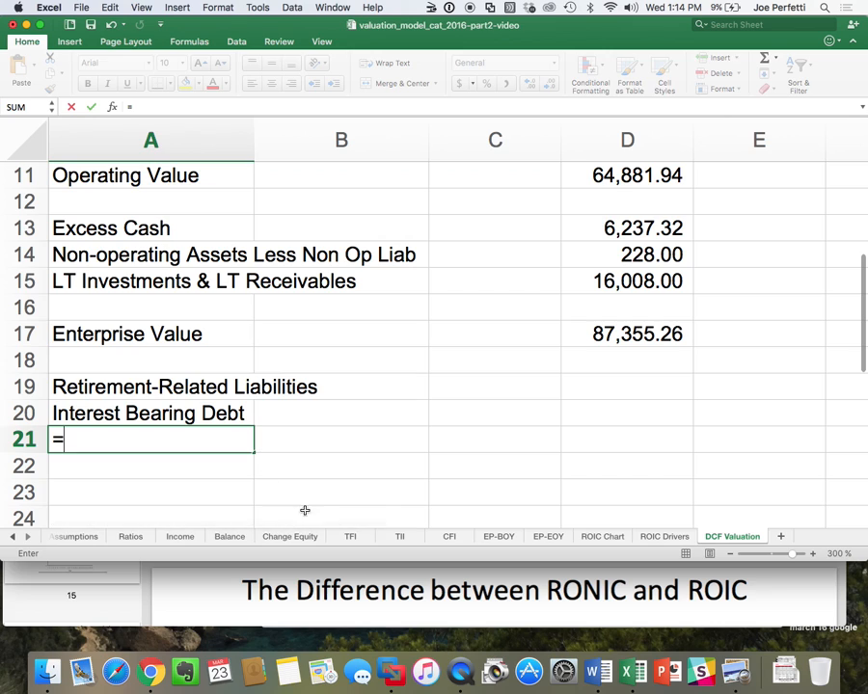
left_click(352, 536)
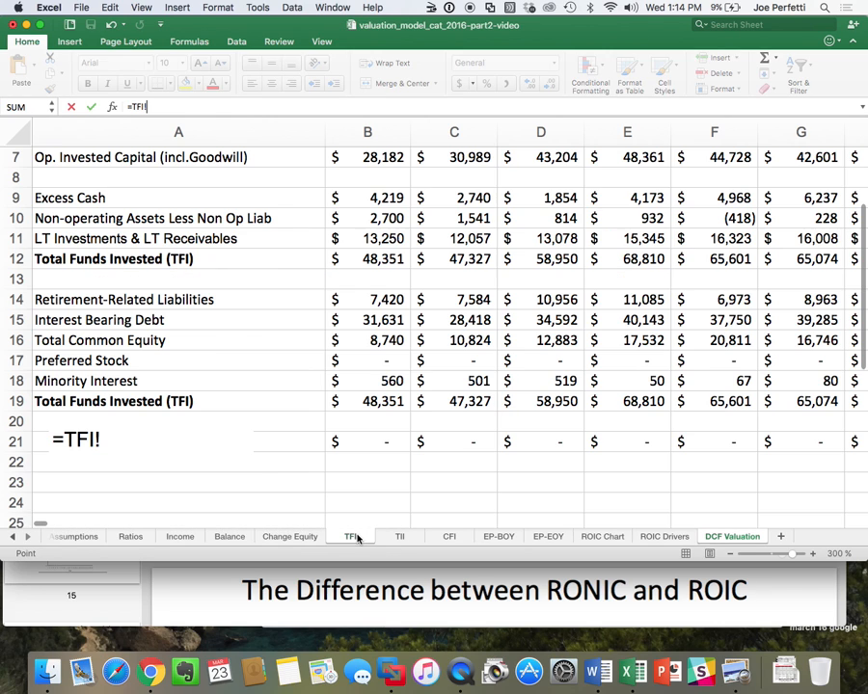
left_click(116, 359)
key("Return")
Link A22 to the Minority Interest label in A18 of the TFI sheet.
type("=")
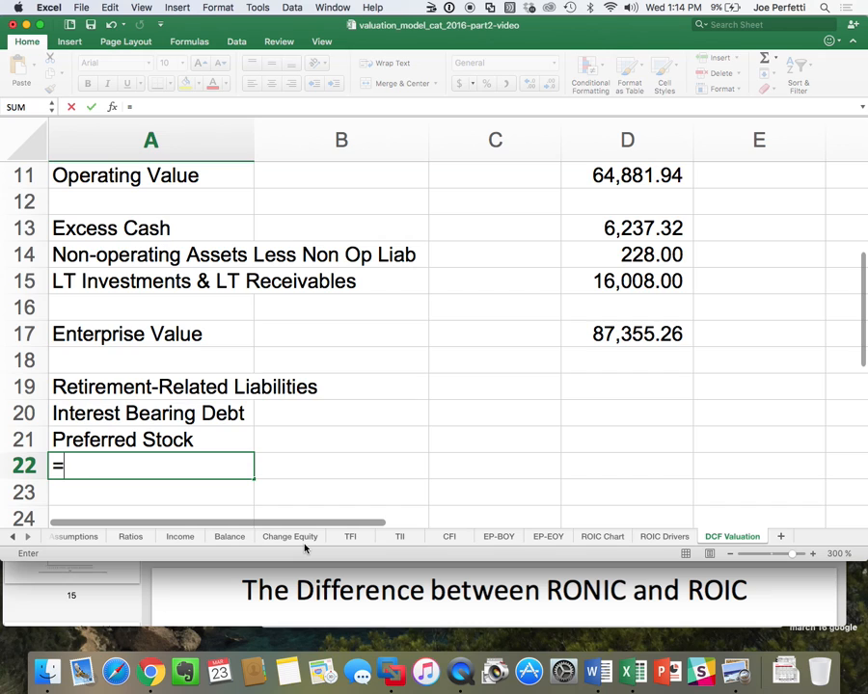
left_click(349, 537)
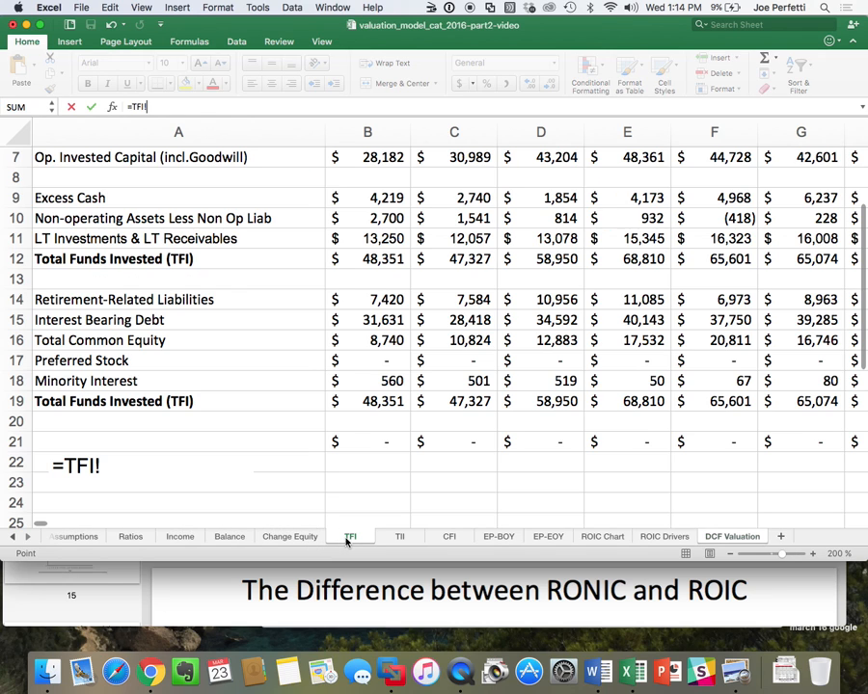
left_click(75, 381)
key("Return")
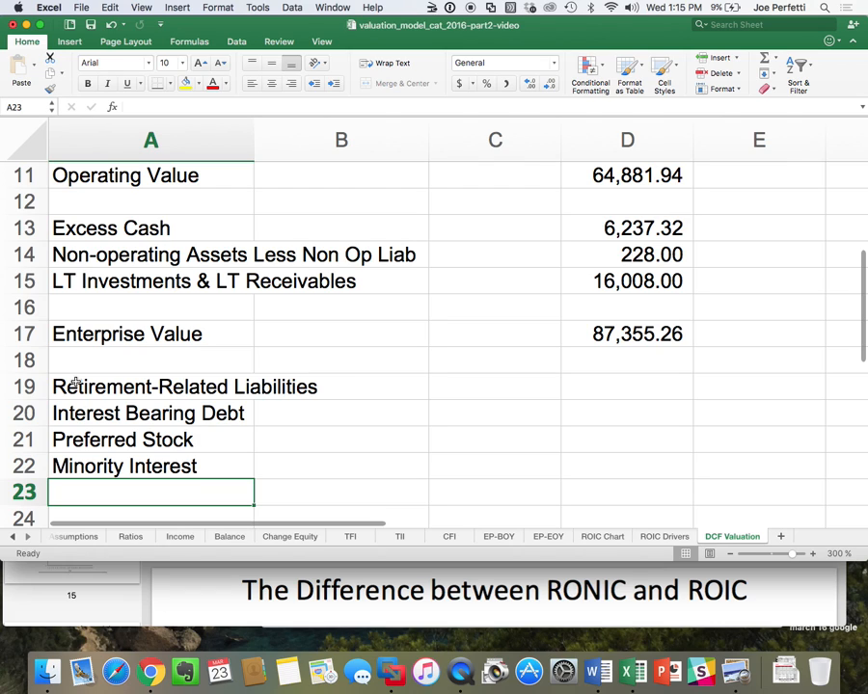
Link D19 of DCF Valuation to the 2015 Retirement-Related Liabilities amount in G14 of the TFI sheet.
scroll(75, 384, "down", 4)
left_click(643, 276)
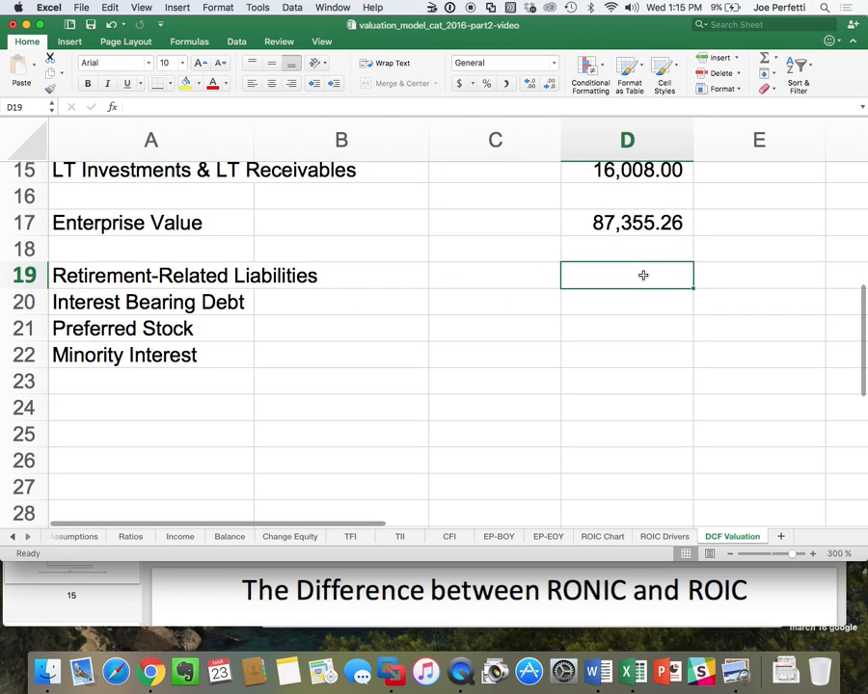
type("=")
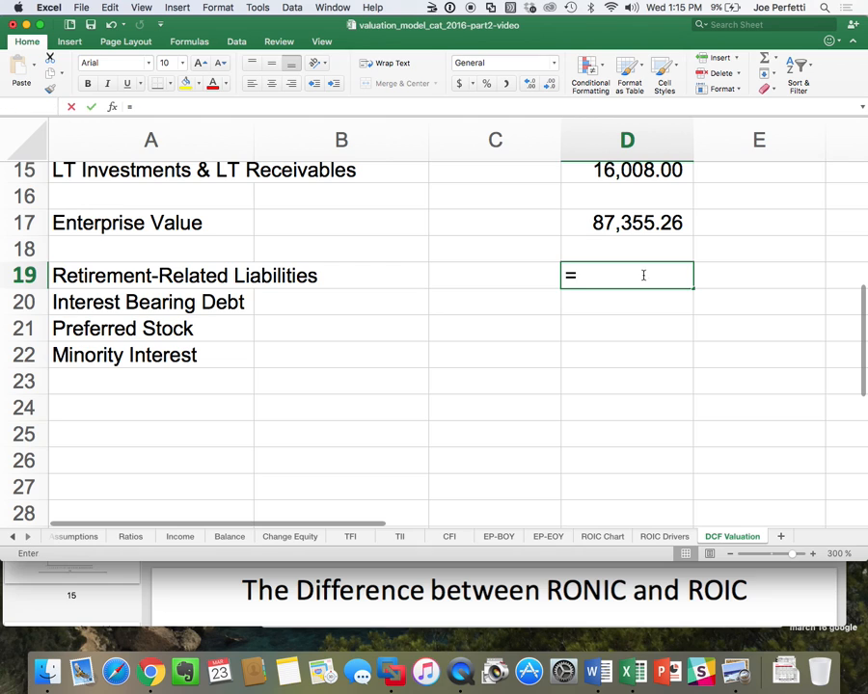
left_click(350, 536)
scroll(721, 258, "up", 3)
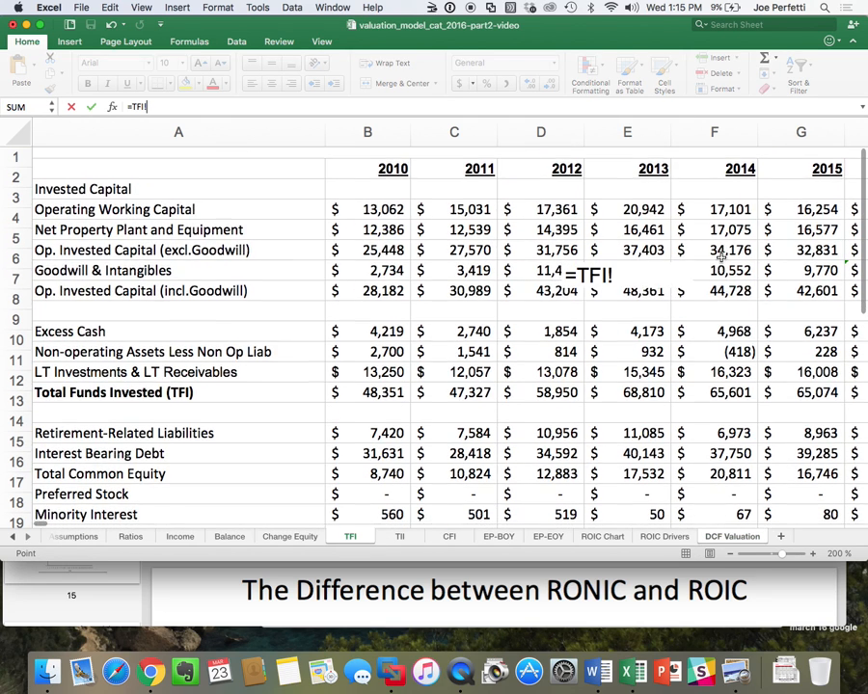
scroll(662, 253, "down", 3)
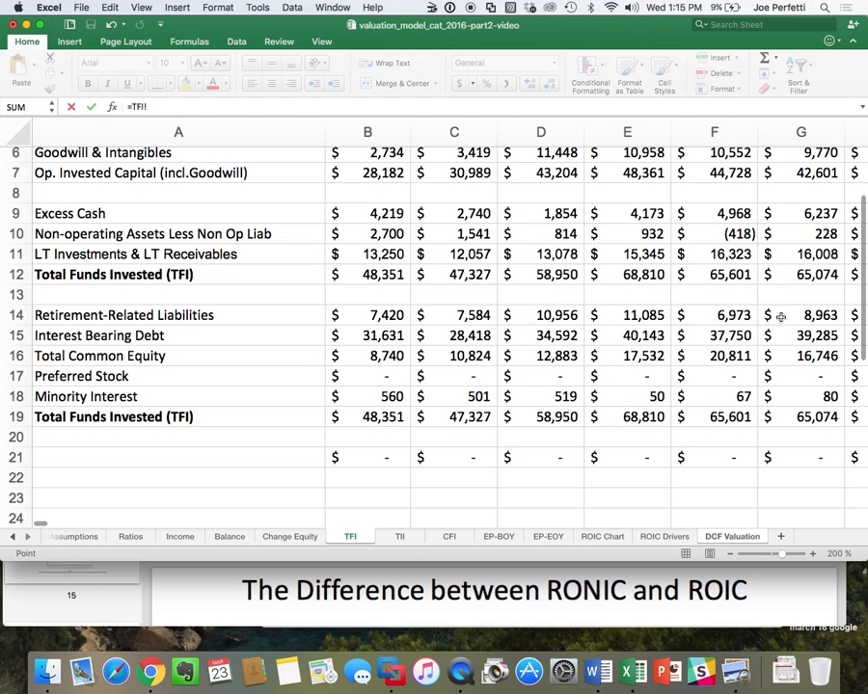
left_click(816, 315)
key("Return")
Copy the Retirement-Related Liabilities formula from D19 into D20 for Interest Bearing Debt.
left_click(677, 281)
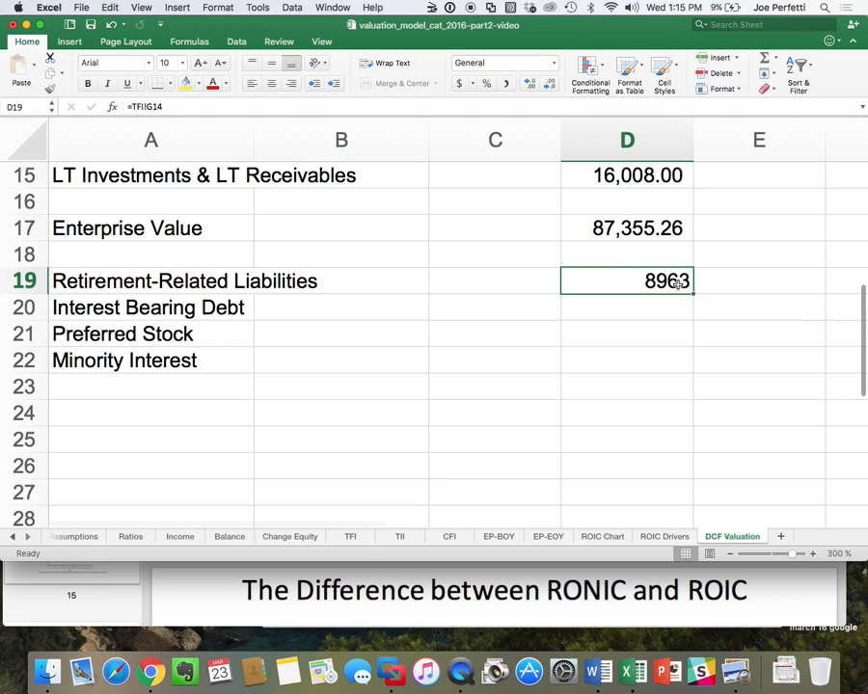
key("super+c")
left_click(663, 307)
key("super+v")
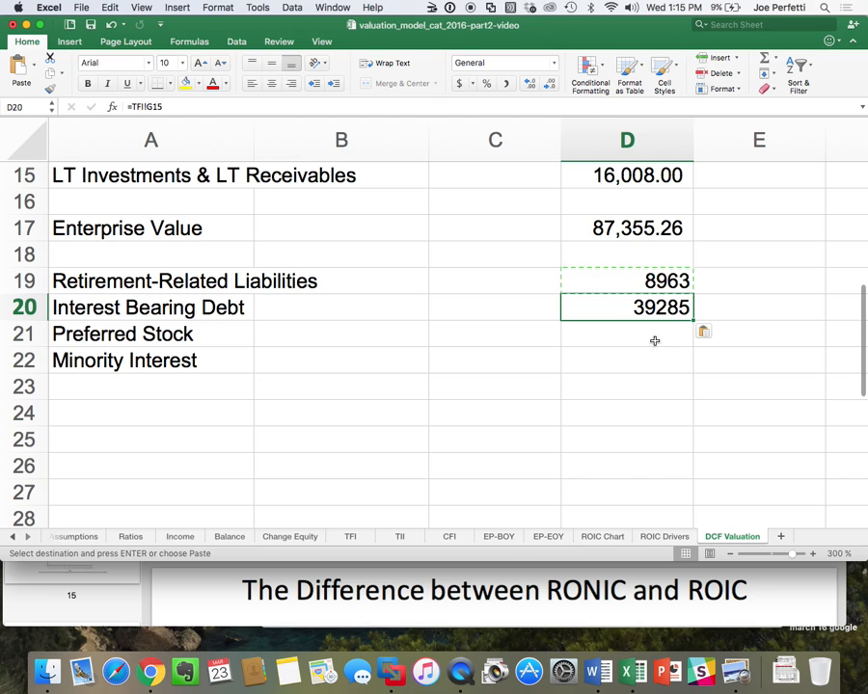
Link D21 to the 2015 Preferred Stock amount with the formula =TFI!G17.
left_click(654, 340)
type("=")
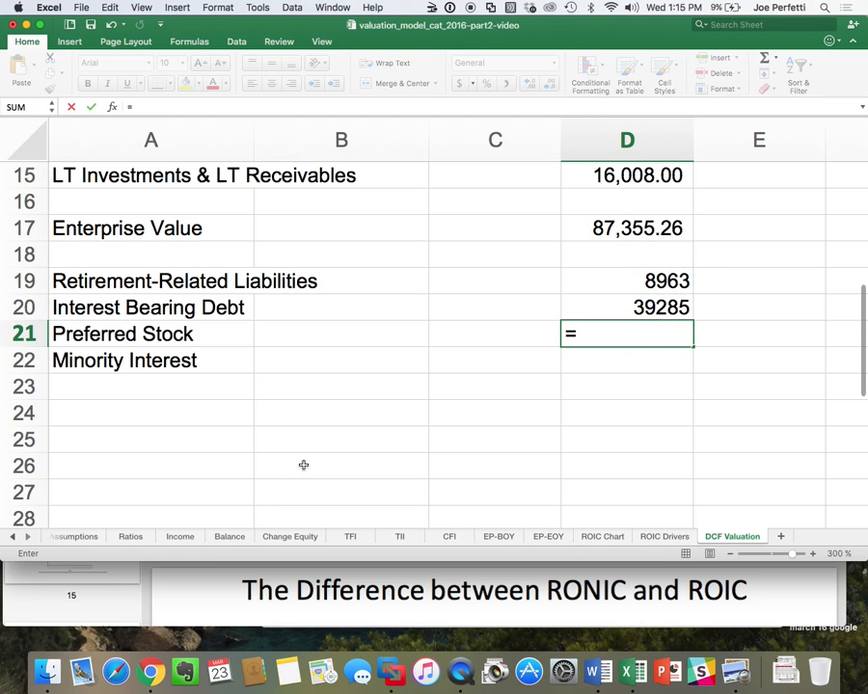
left_click(349, 534)
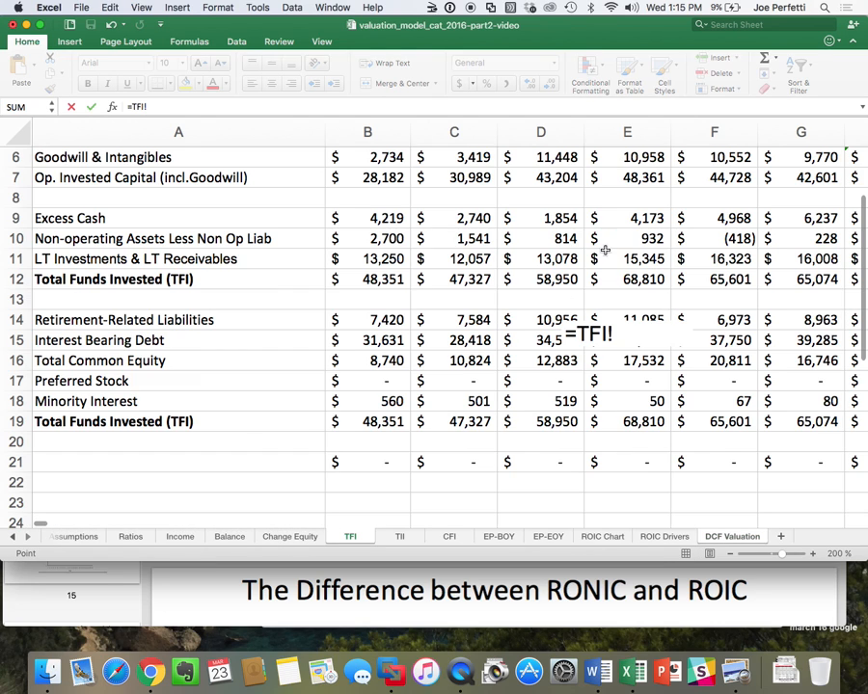
left_click(801, 382)
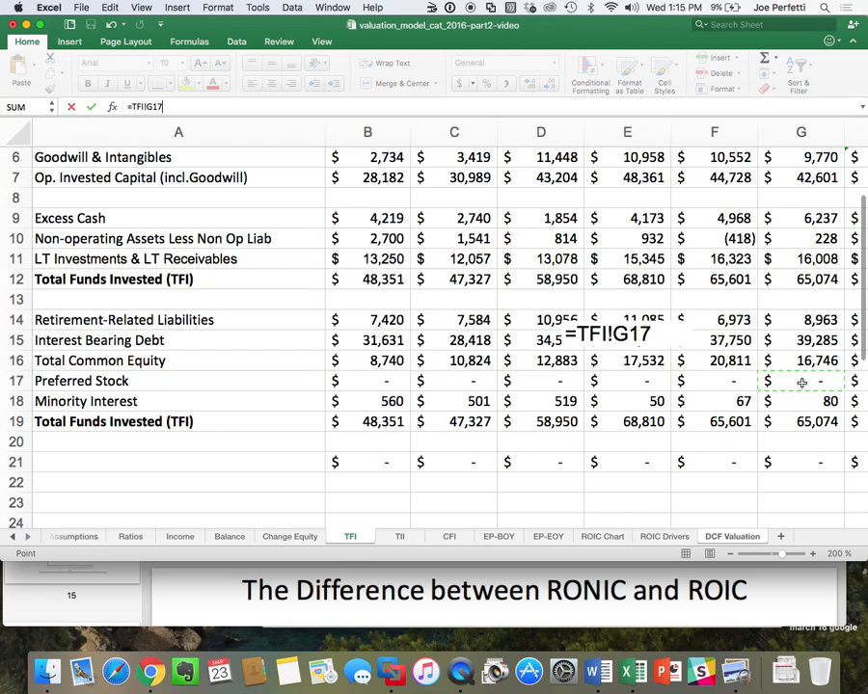
key("Return")
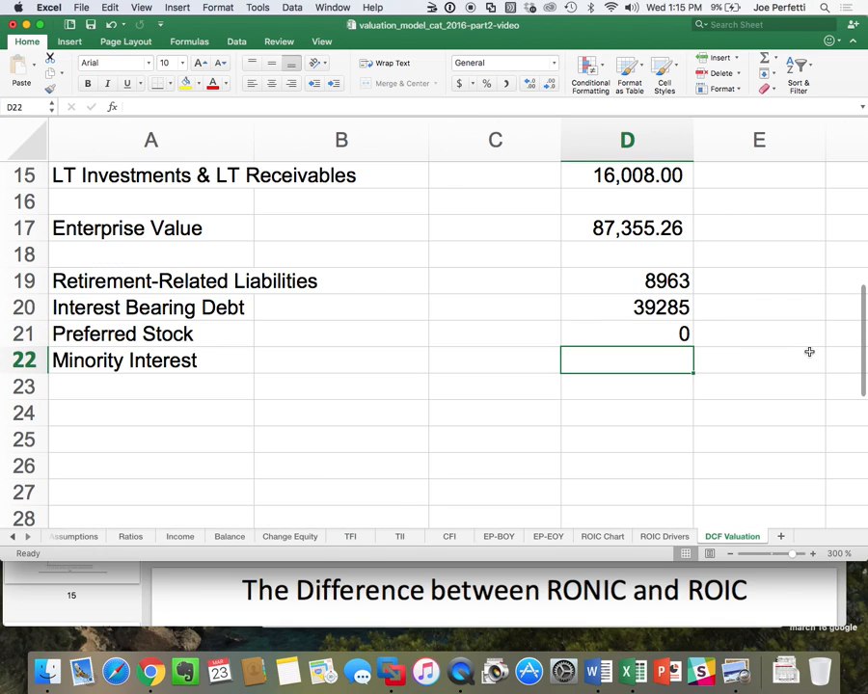
Copy the Preferred Stock formula from D21 into D22 and apply the comma number style to D19:D22.
left_click(658, 334)
key("super+c")
left_click(649, 357)
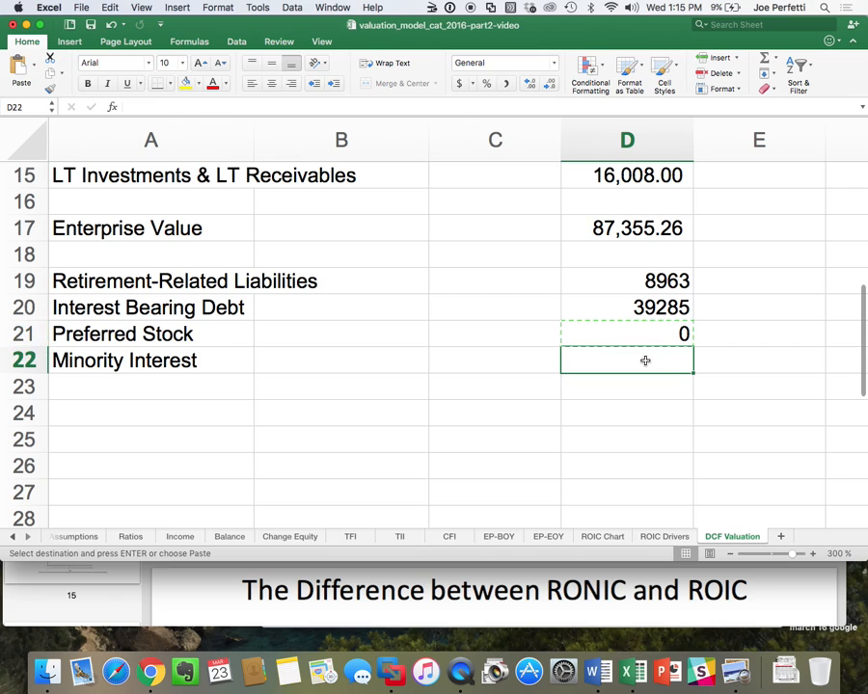
key("super+v")
left_click_drag(639, 291, 649, 358)
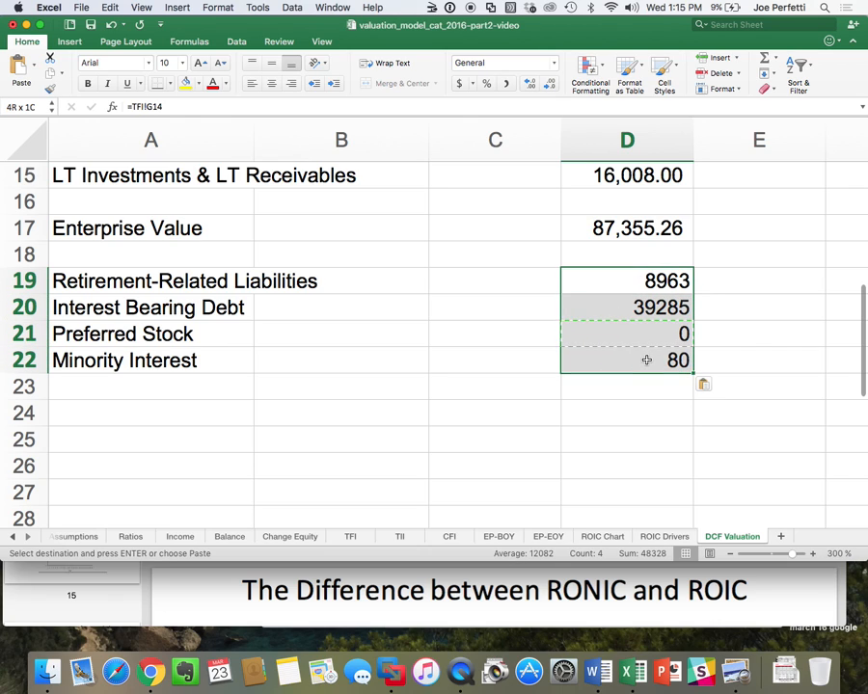
left_click(507, 85)
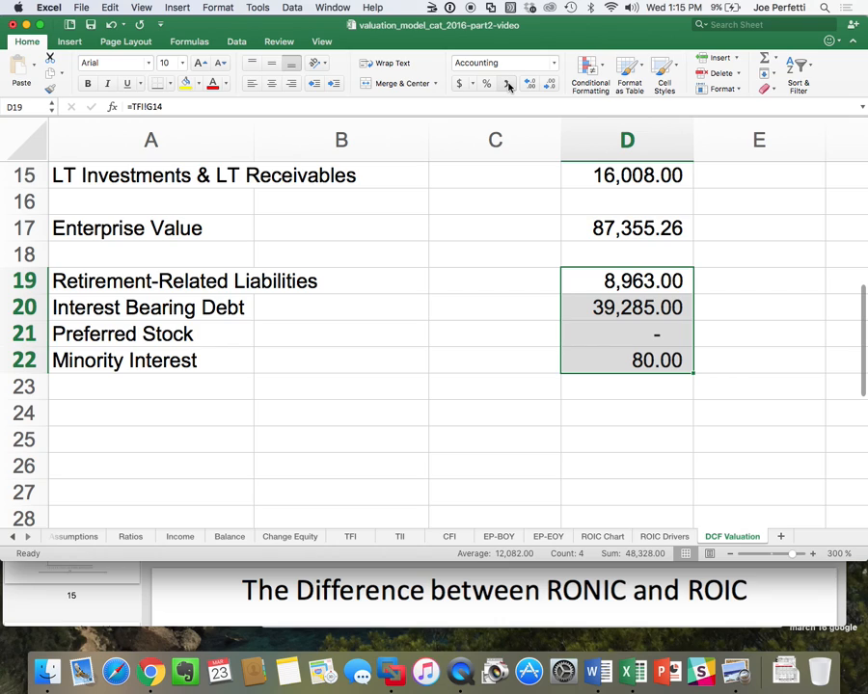
Enter the label Common Equity Value in A24.
left_click(124, 406)
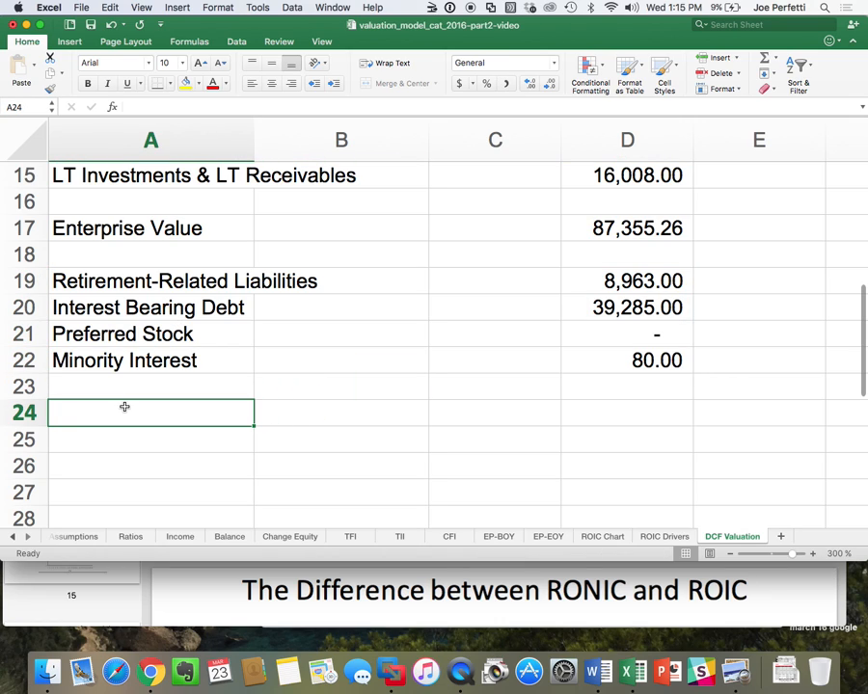
type("Common ")
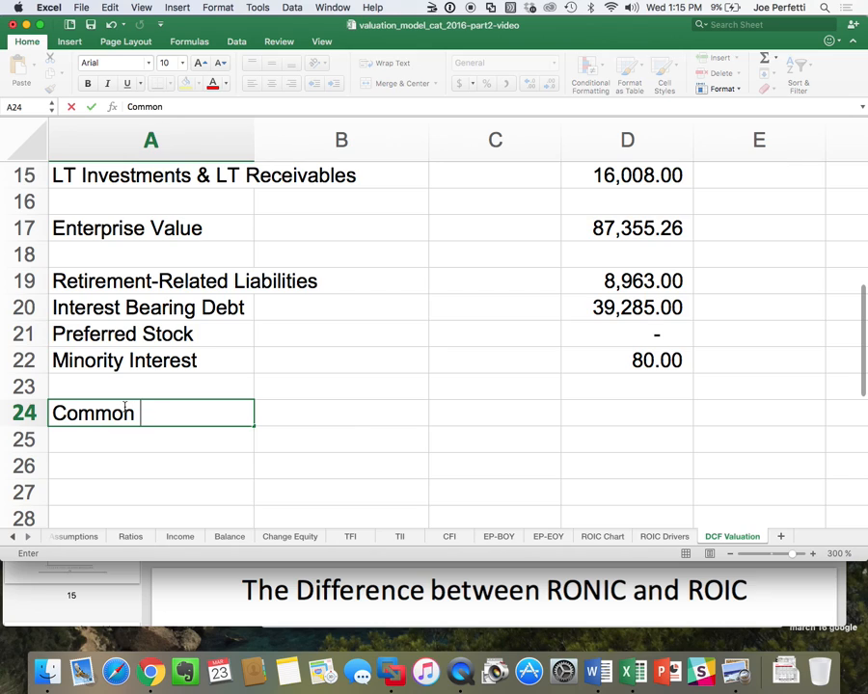
type("Equity")
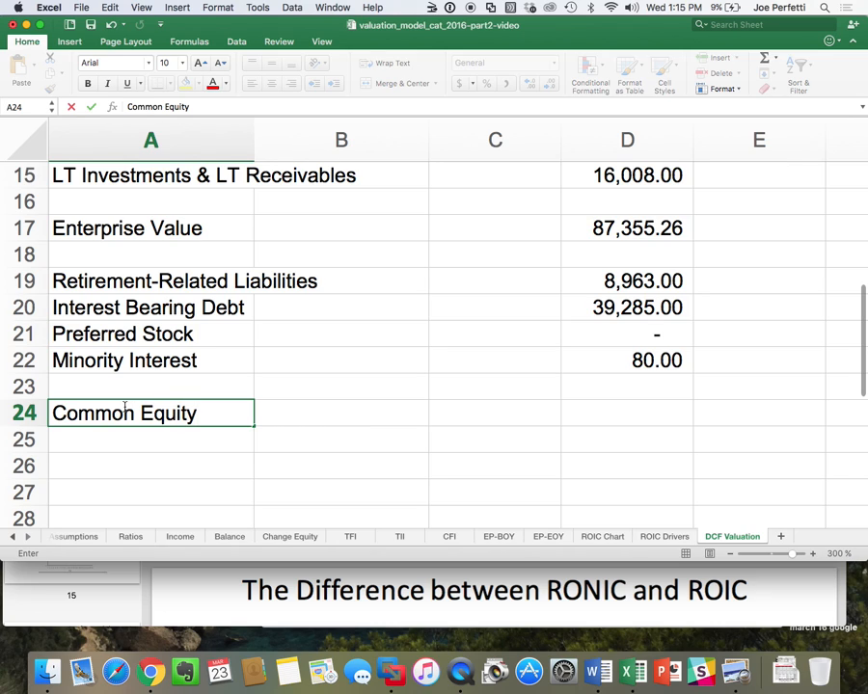
type(" Value")
key("Return")
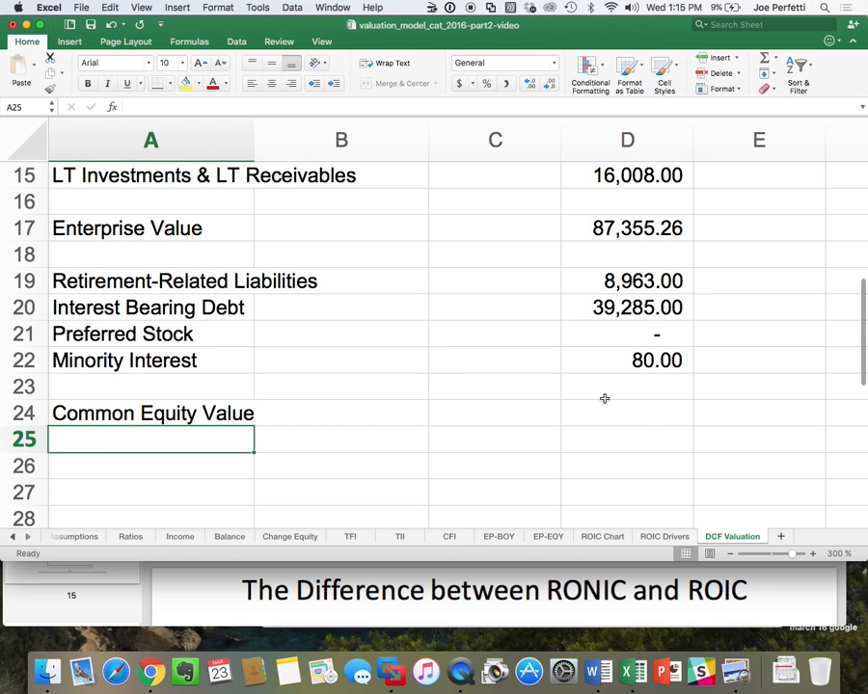
Calculate the common equity value in D24 with the formula =D17-SUM(D19:D22).
left_click(615, 412)
type("=")
key("Up")
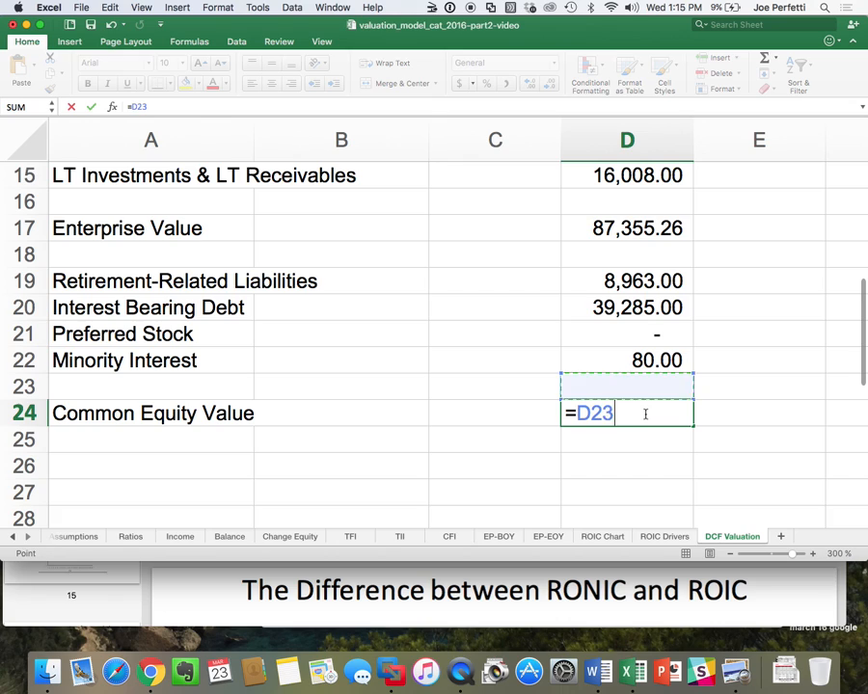
key("Up")
key("Up")
key("Up")
key("Up")
key("Up")
key("Up")
type("-")
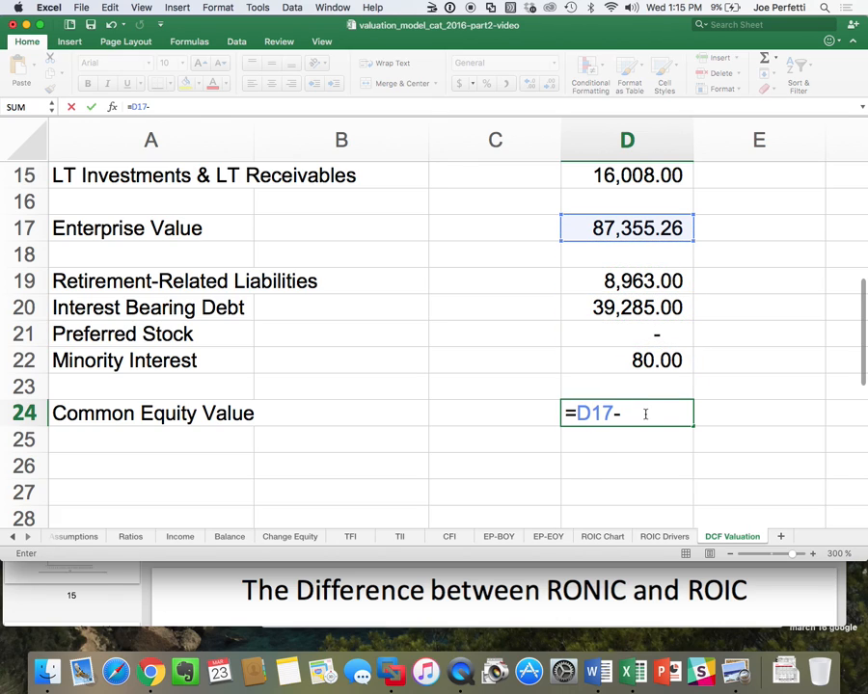
type("sum(")
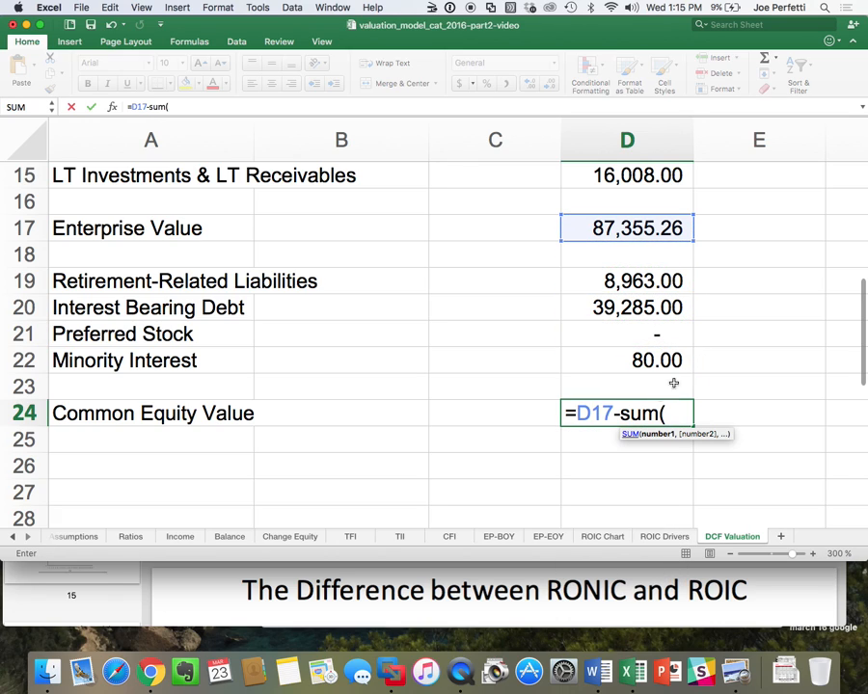
left_click_drag(639, 280, 639, 360)
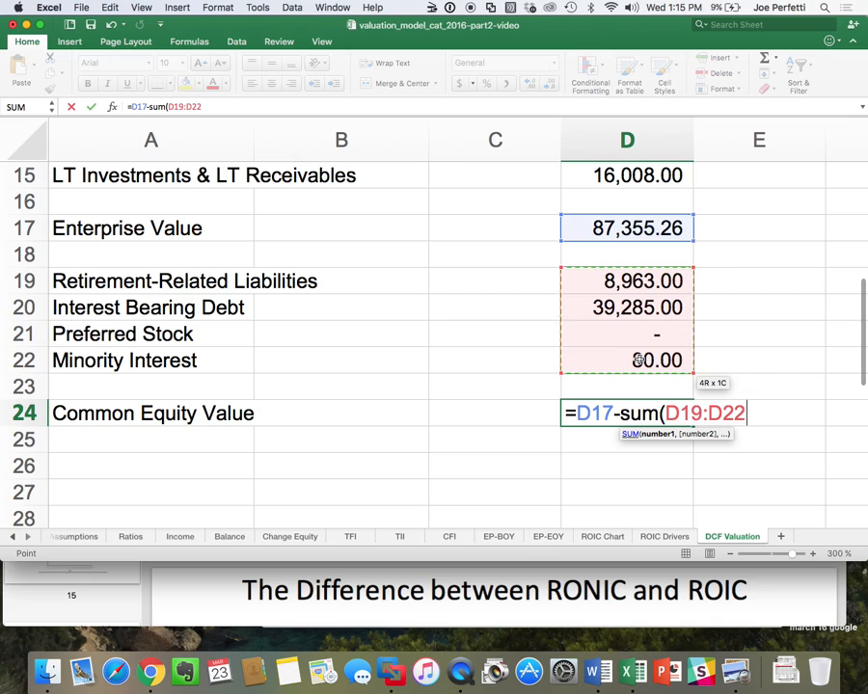
type(")")
key("Return")
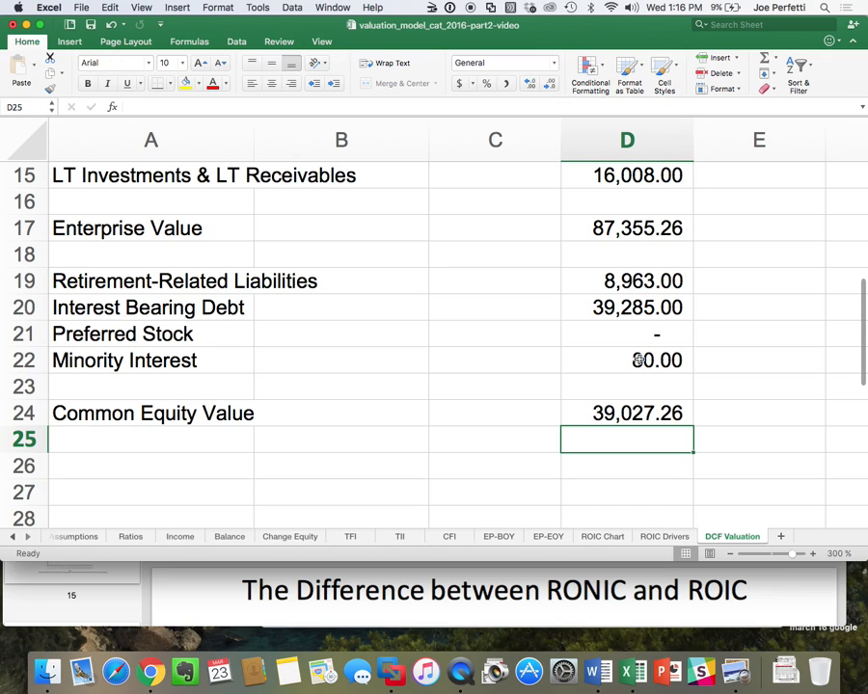
Enter the label Shares Outstanding in A26.
left_click(141, 453)
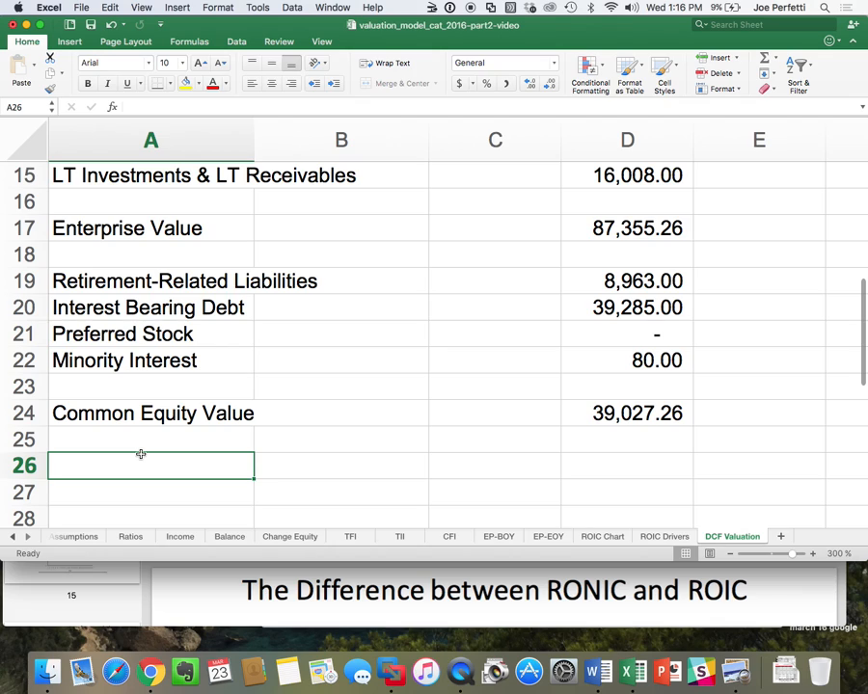
type("Share")
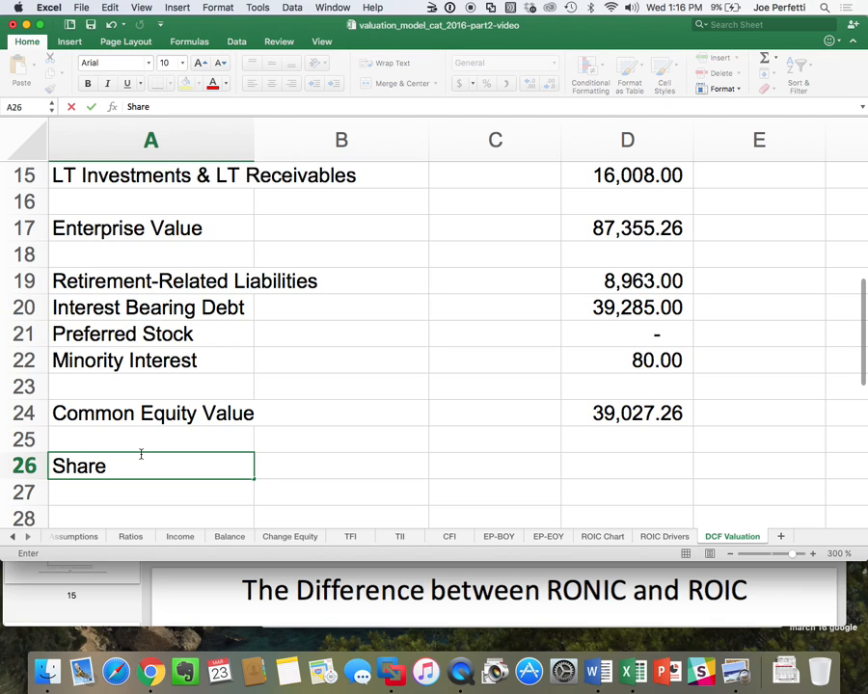
type("s Outstan")
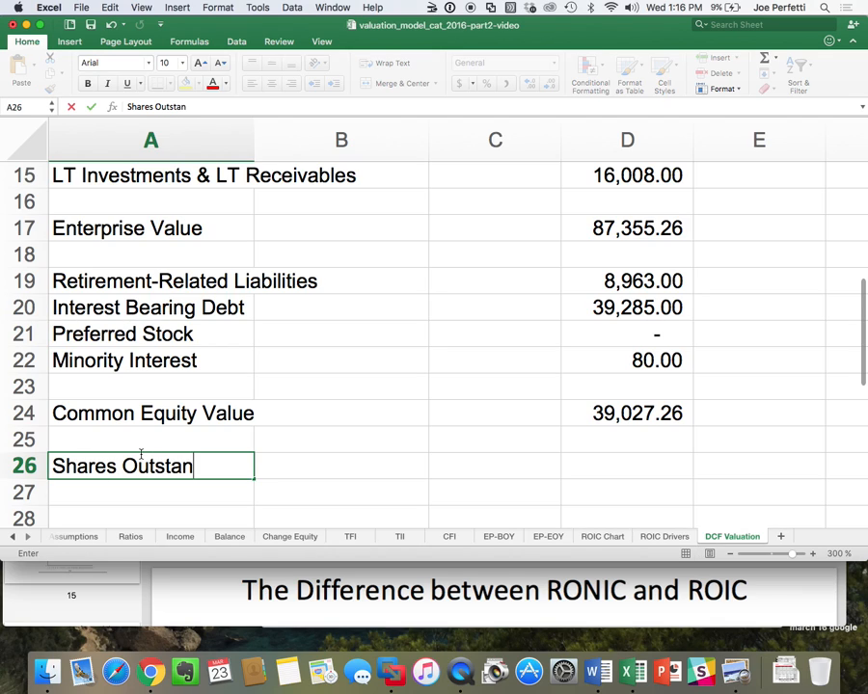
type("ding")
key("Return")
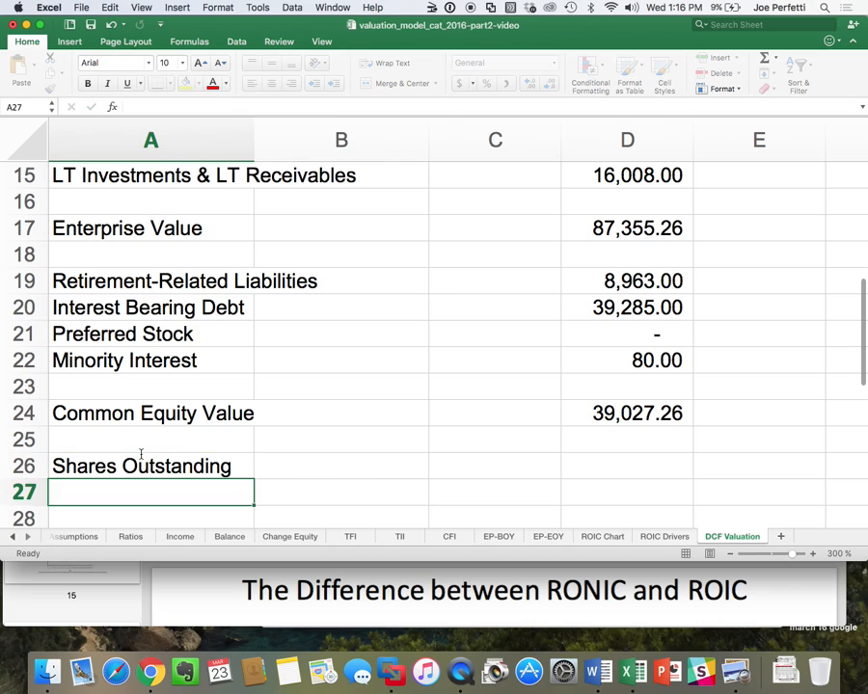
Add the label Shares Outstanding in A10 of the Assumptions sheet.
left_click(616, 465)
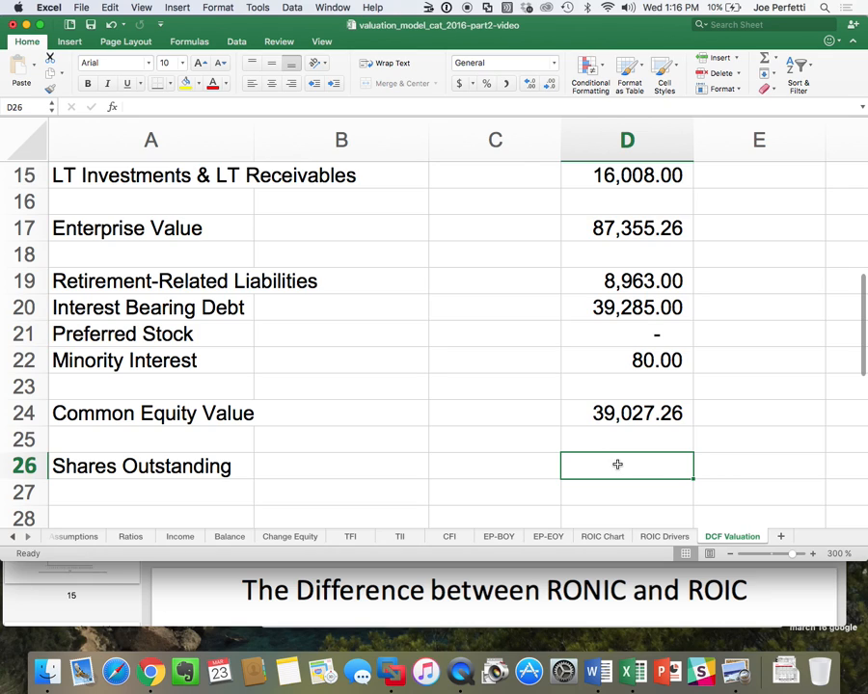
left_click(85, 537)
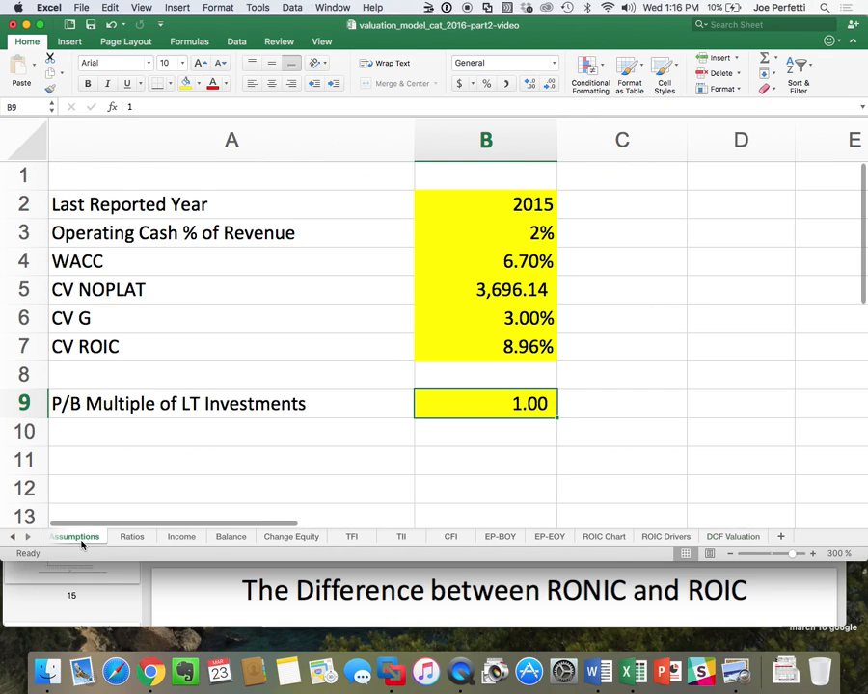
left_click(124, 431)
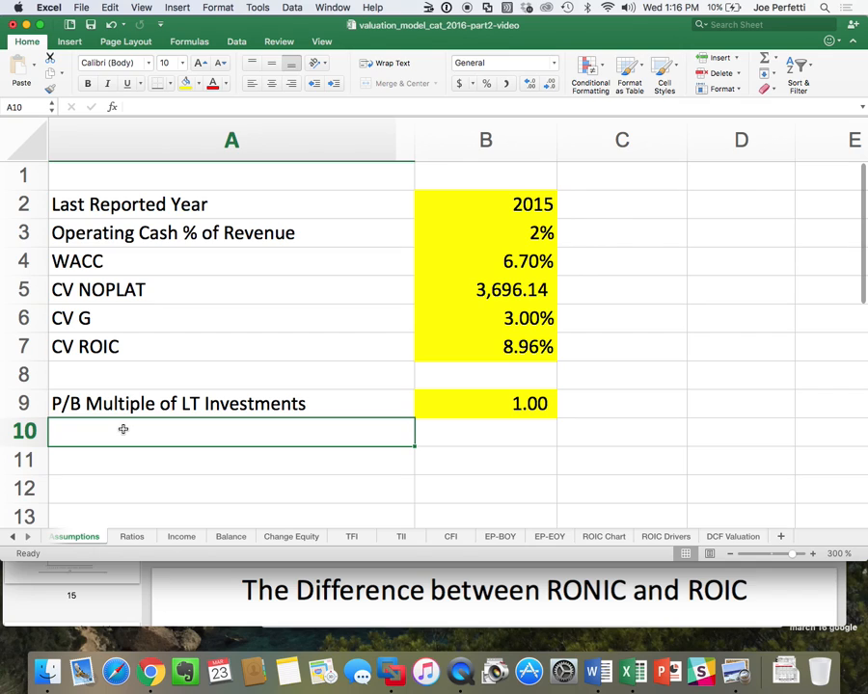
type("Shares O")
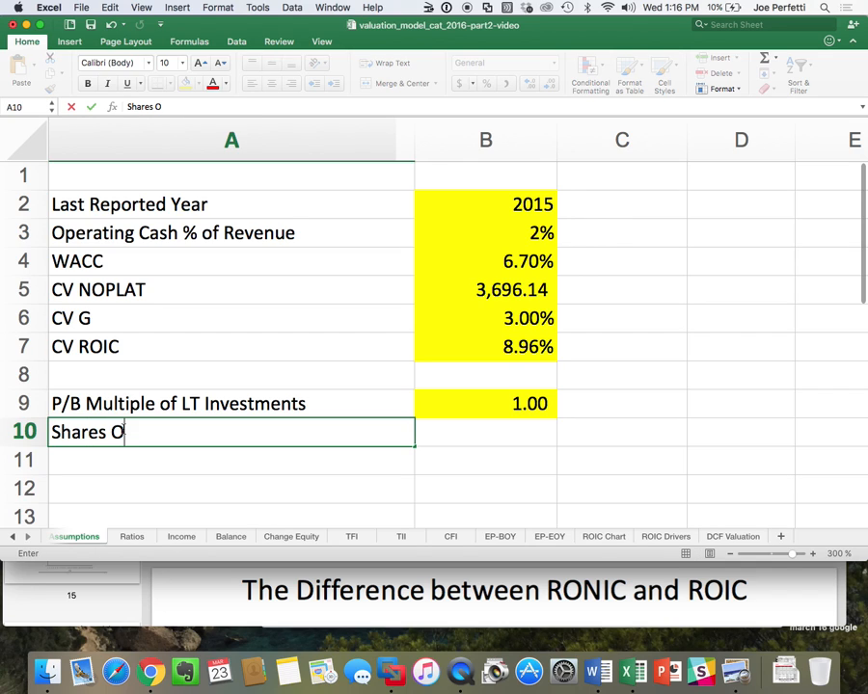
type("utstanding")
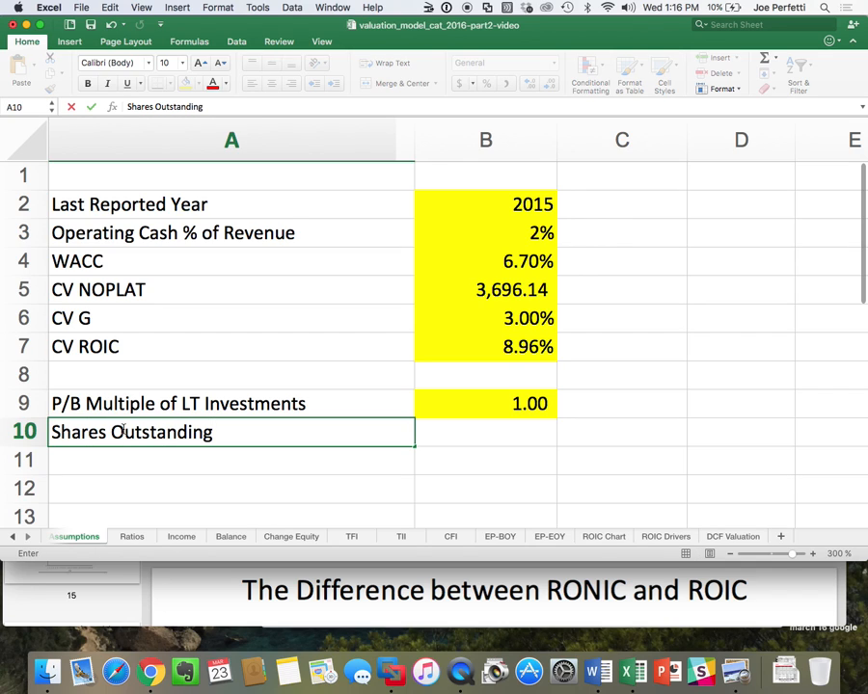
key("Return")
Fill the Shares Outstanding input cell B10 with yellow and apply the comma number style.
left_click(463, 428)
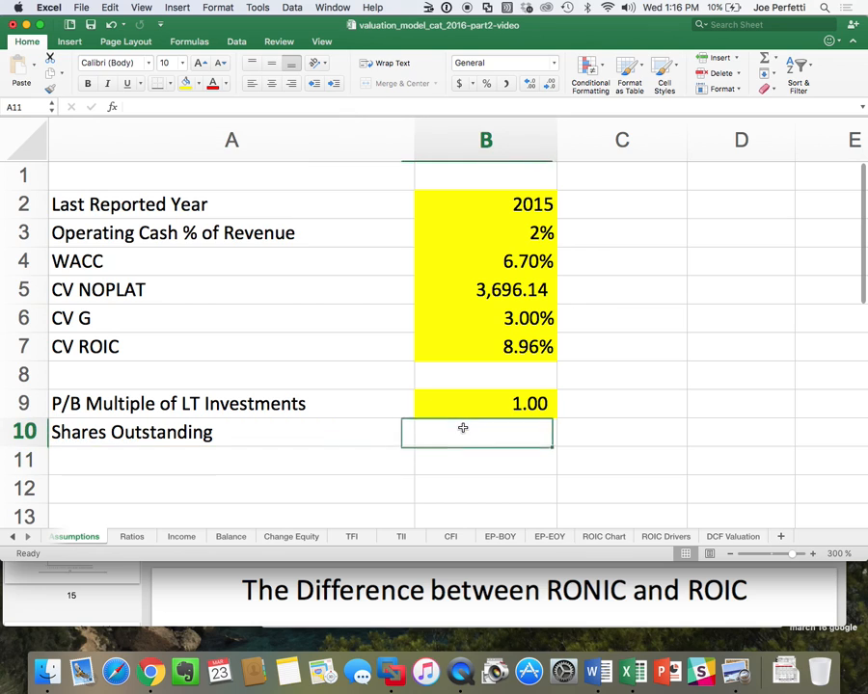
left_click(185, 83)
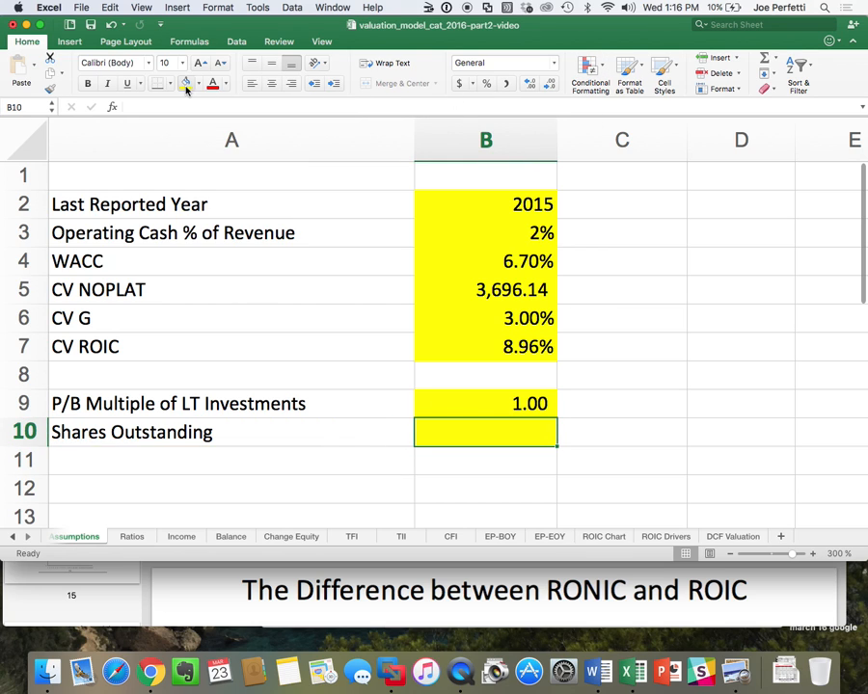
left_click(505, 85)
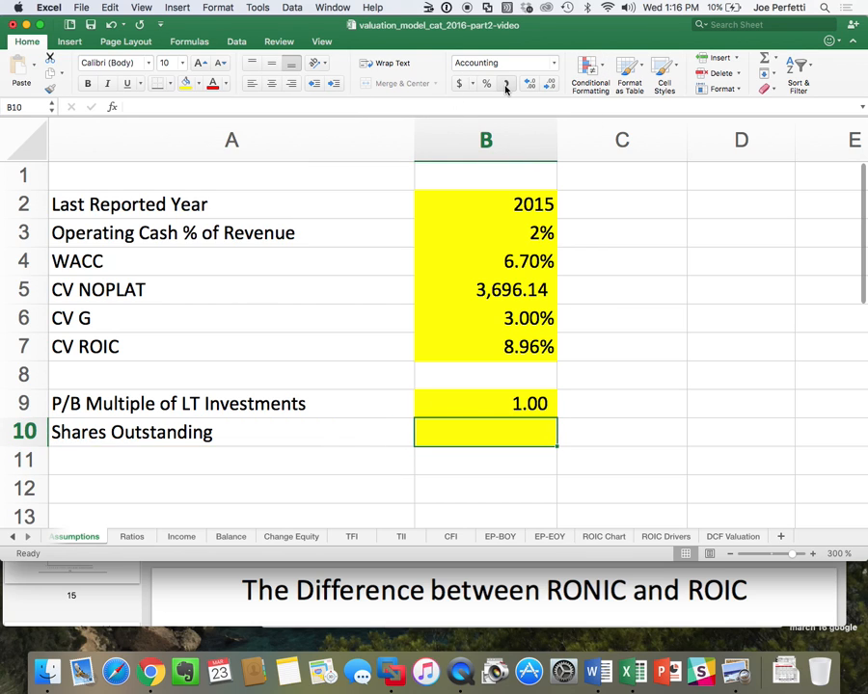
Switch to the Bloomberg terminal and open Caterpillar's DES security description page to look up the shares outstanding.
key("super+Tab")
key("super+Tab")
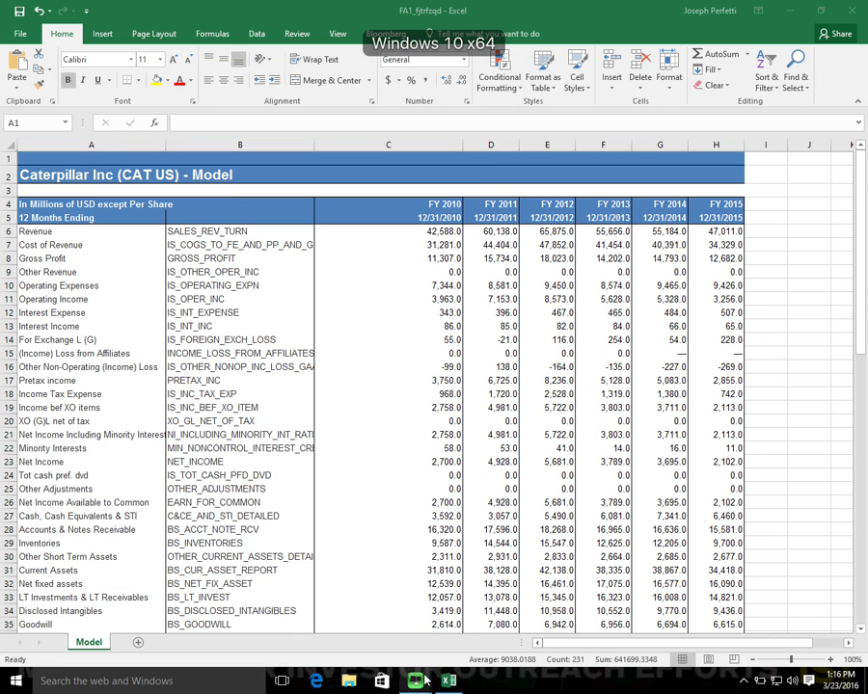
mouse_move(415, 680)
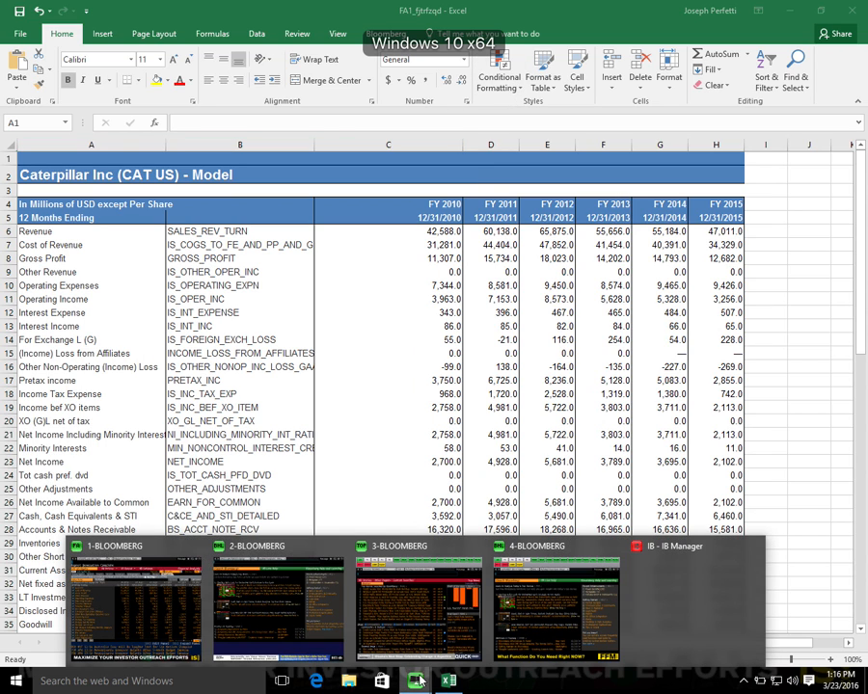
left_click(164, 596)
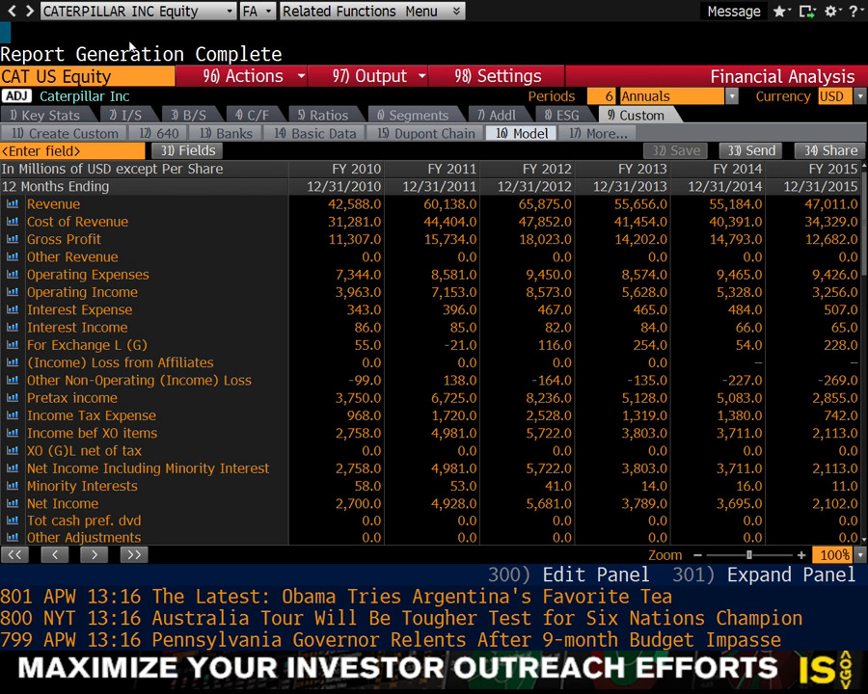
type("DES")
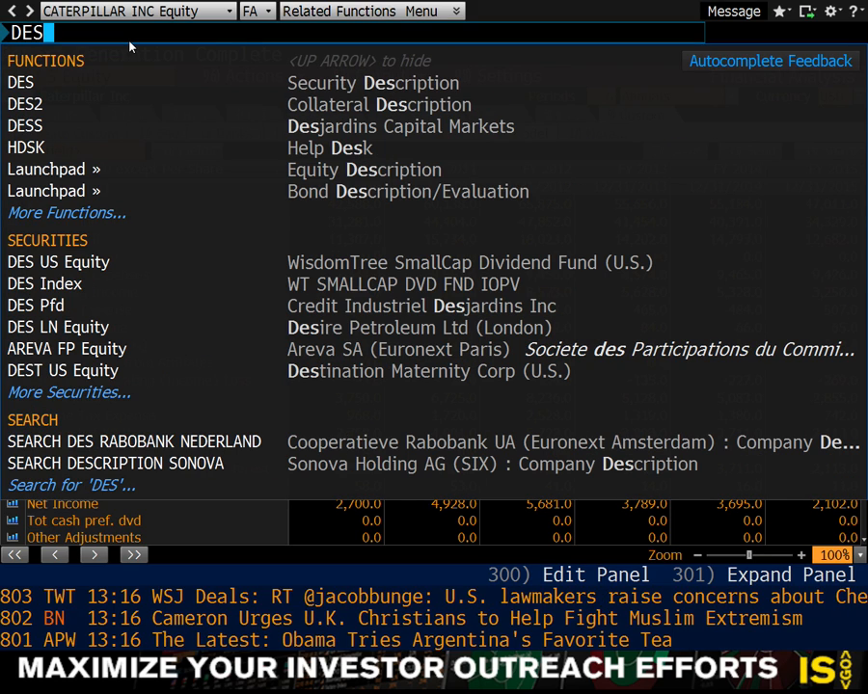
key("Return")
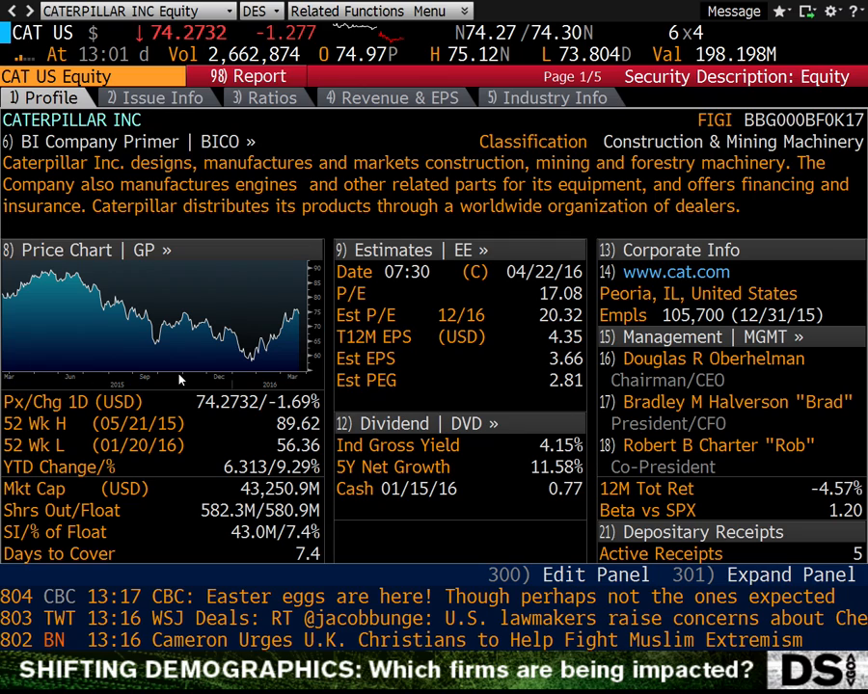
Return to the Excel valuation model and enter 582.3 as Shares Outstanding in B10 of the Assumptions sheet.
mouse_move(231, 519)
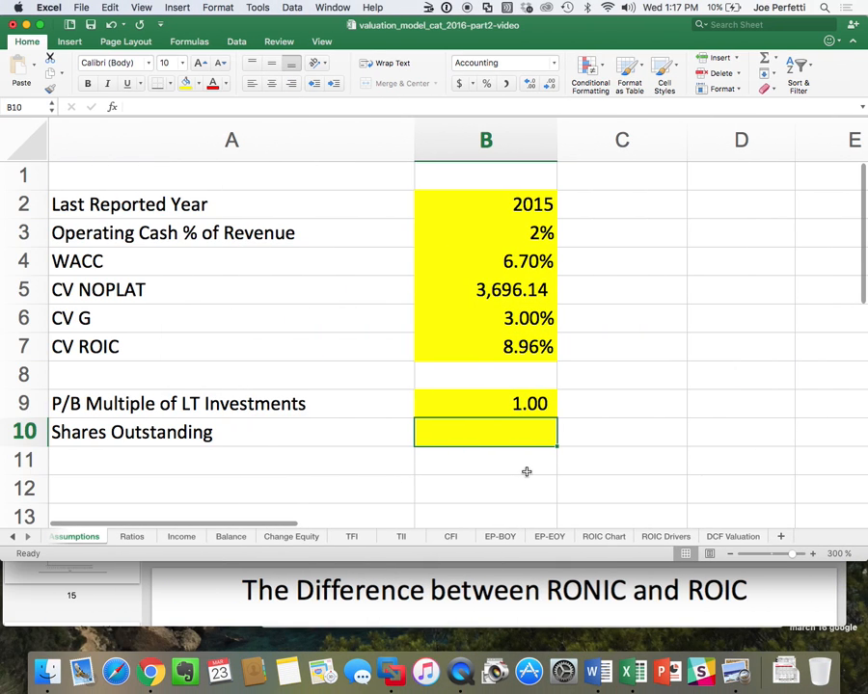
type("582.3")
key("Return")
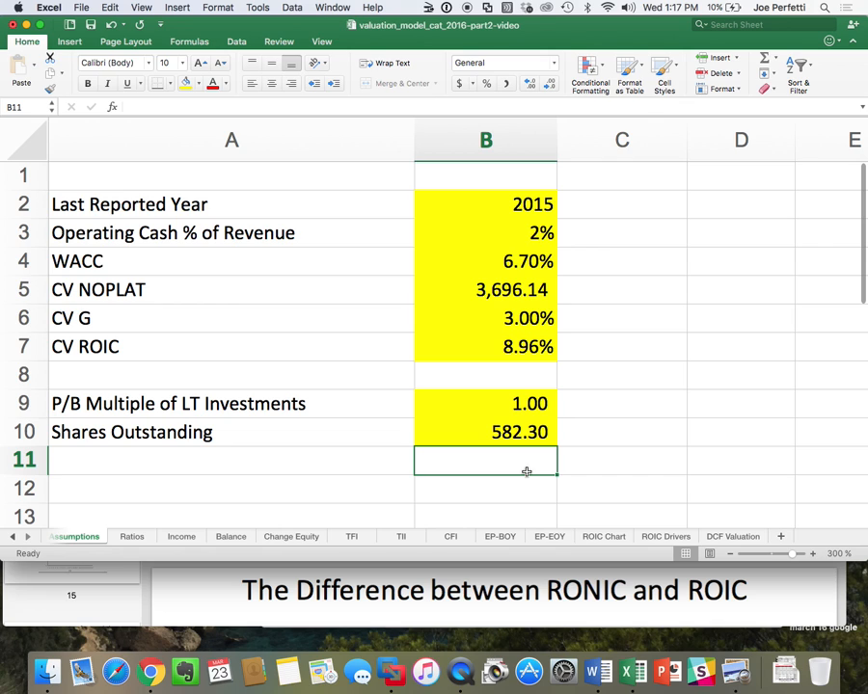
Switch back to the Bloomberg description page for Caterpillar and view its screen capture, print and note options.
key("ctrl+Right")
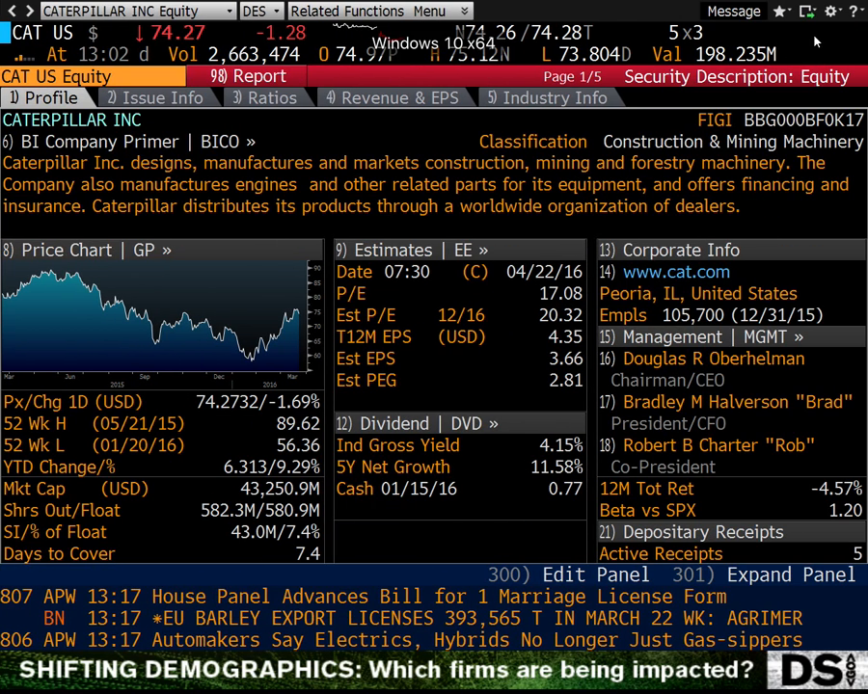
left_click(808, 12)
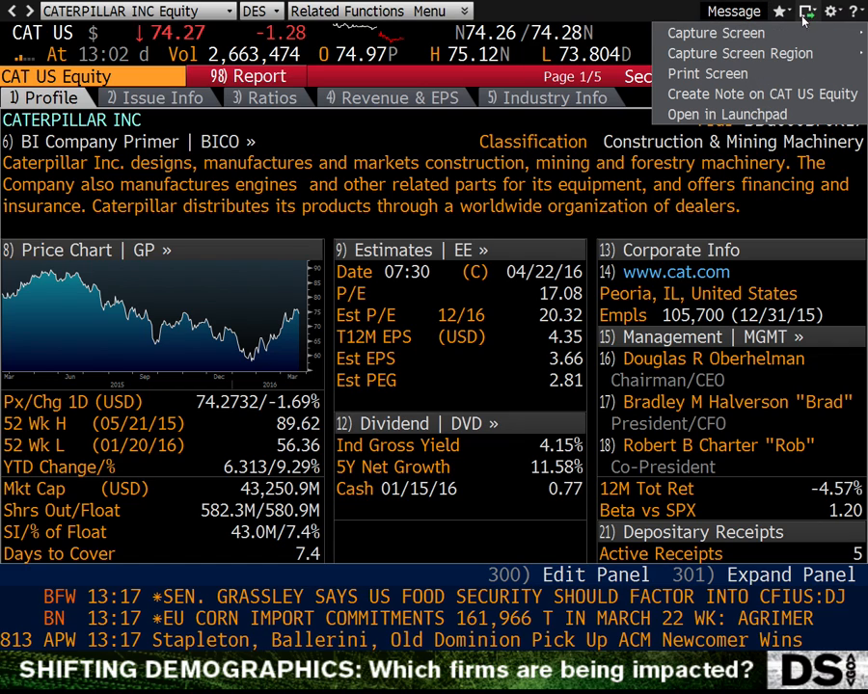
mouse_move(799, 31)
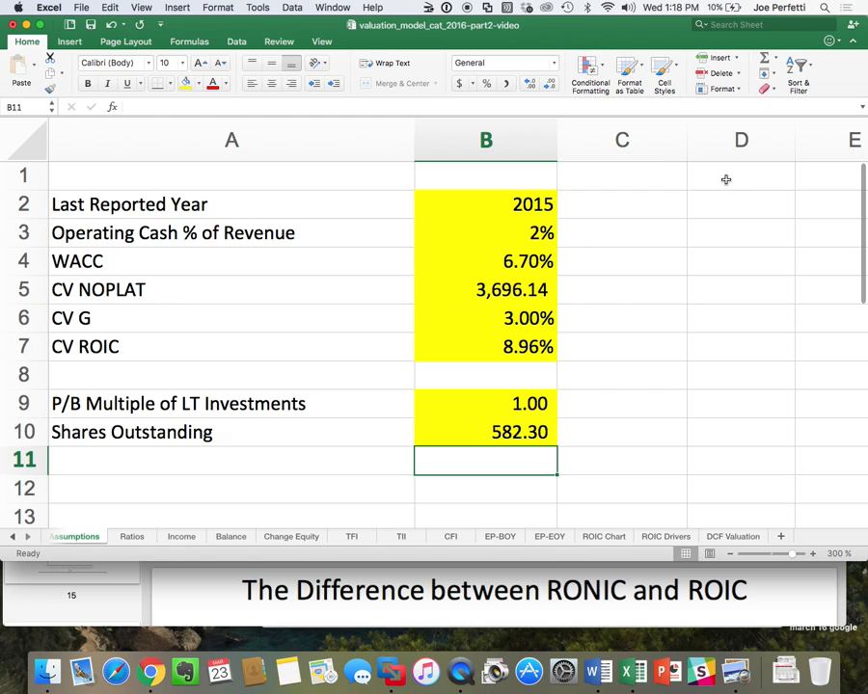
Link D26 of the DCF Valuation sheet to the Shares Outstanding input in B10 of the Assumptions sheet.
left_click(735, 537)
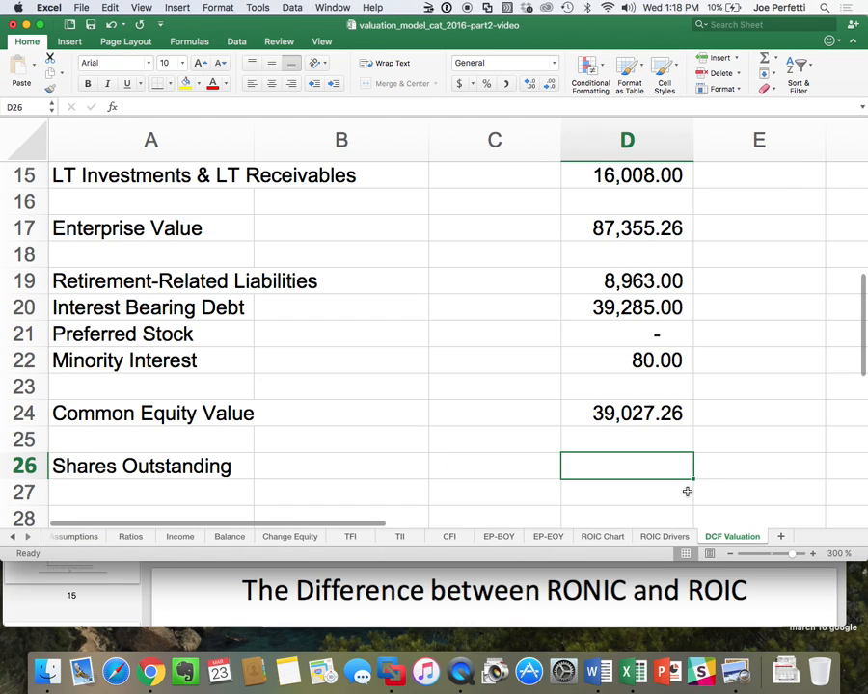
type("=")
left_click(77, 536)
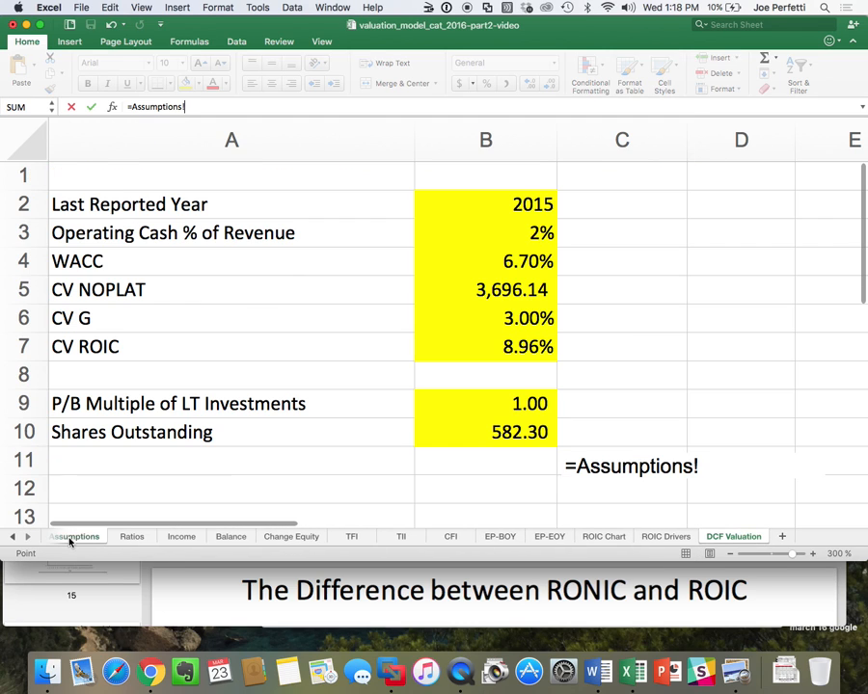
left_click(462, 429)
key("Return")
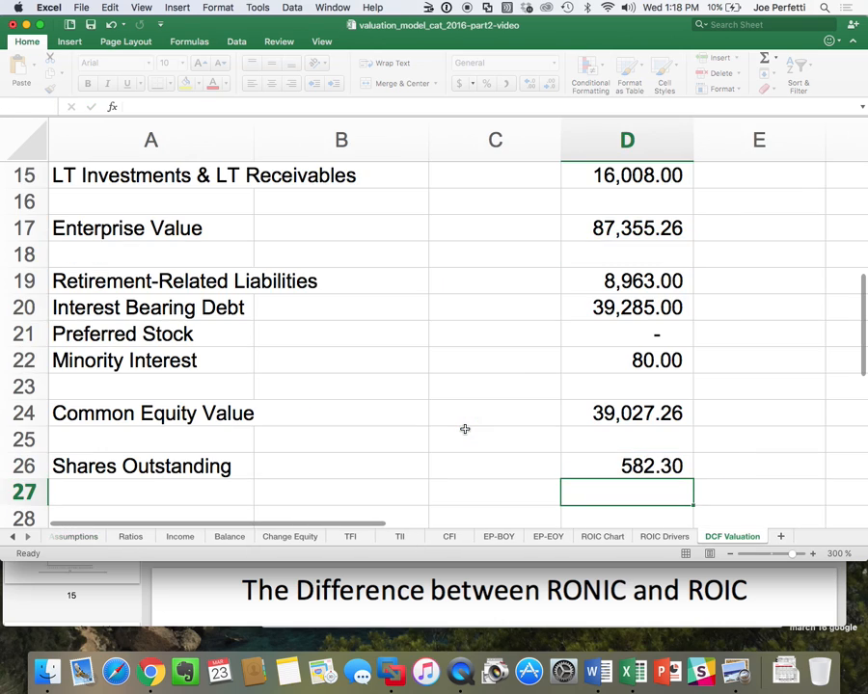
Enter the label Forecast Share Price in A28.
scroll(290, 453, "down", 3)
left_click(103, 424)
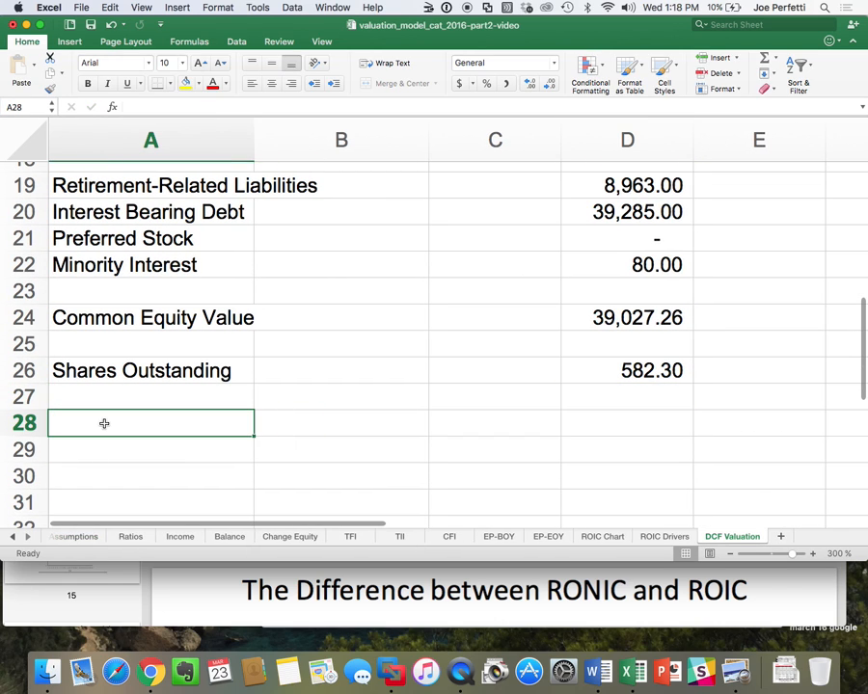
type("Forecas")
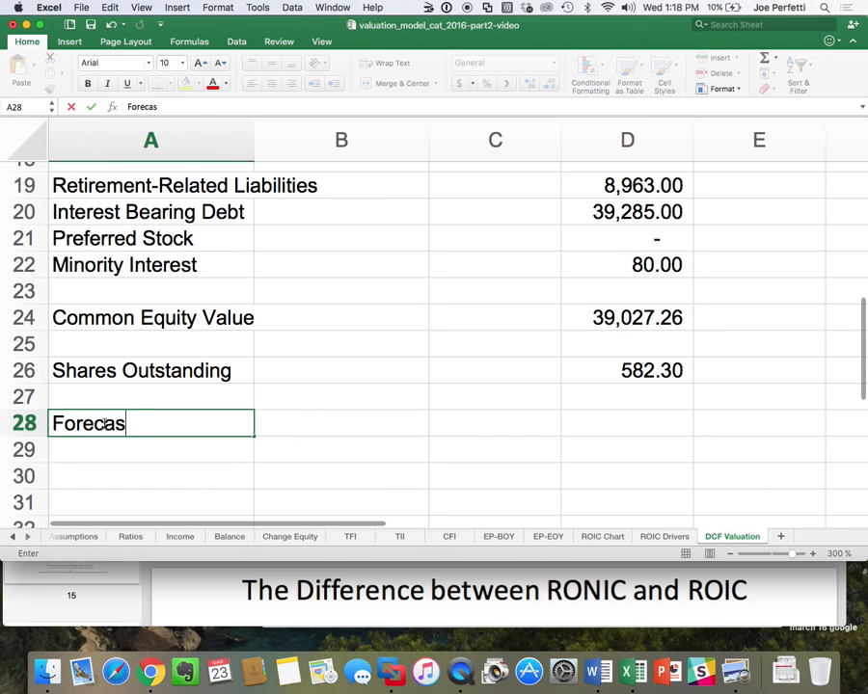
type("t Shra")
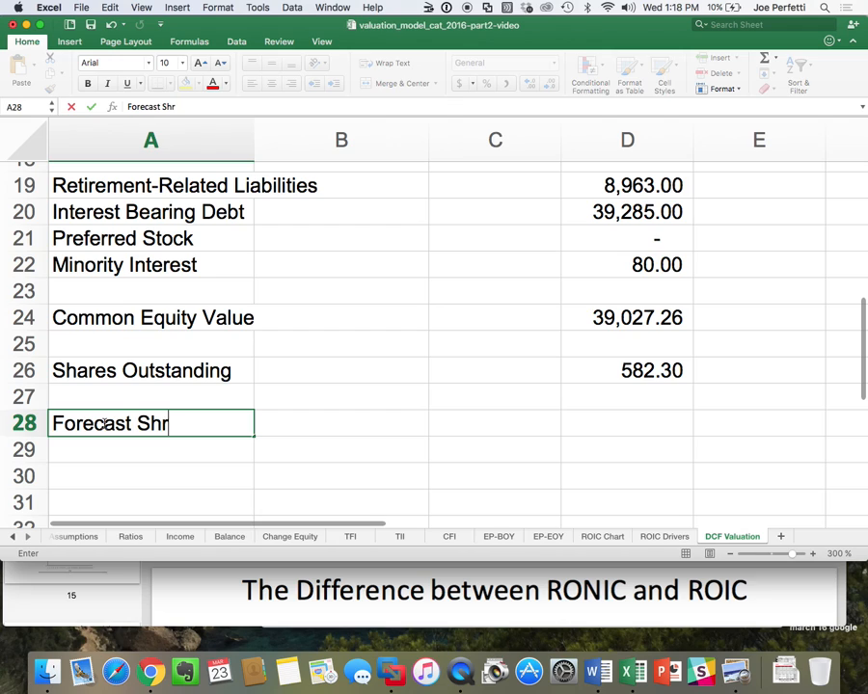
key("BackSpace")
key("BackSpace")
type("are Pri")
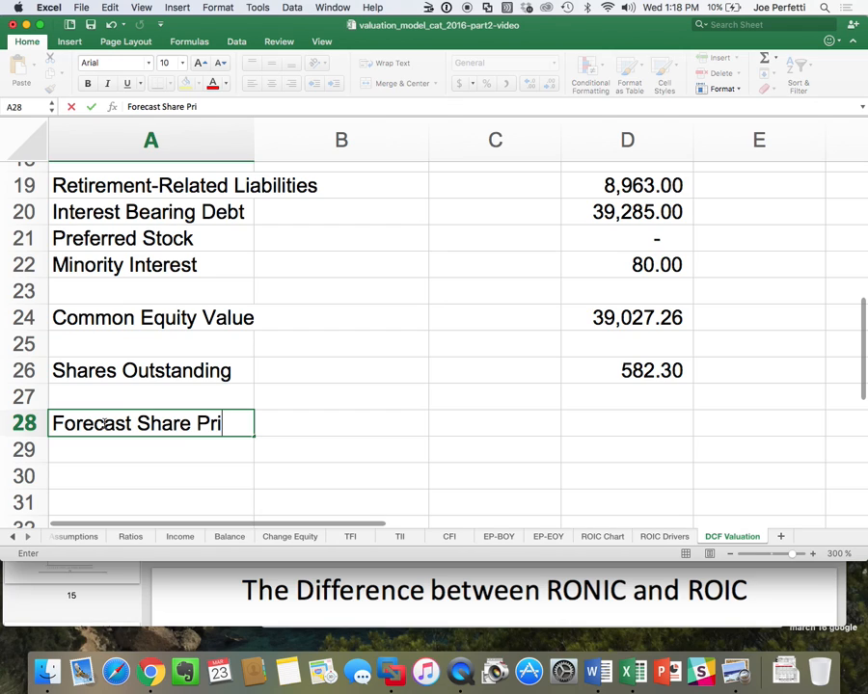
type("ce")
key("Return")
Calculate the forecast share price in D28 with the formula =D24/D26 and apply the dollar accounting format.
key("Right")
key("Right")
key("Right")
key("Up")
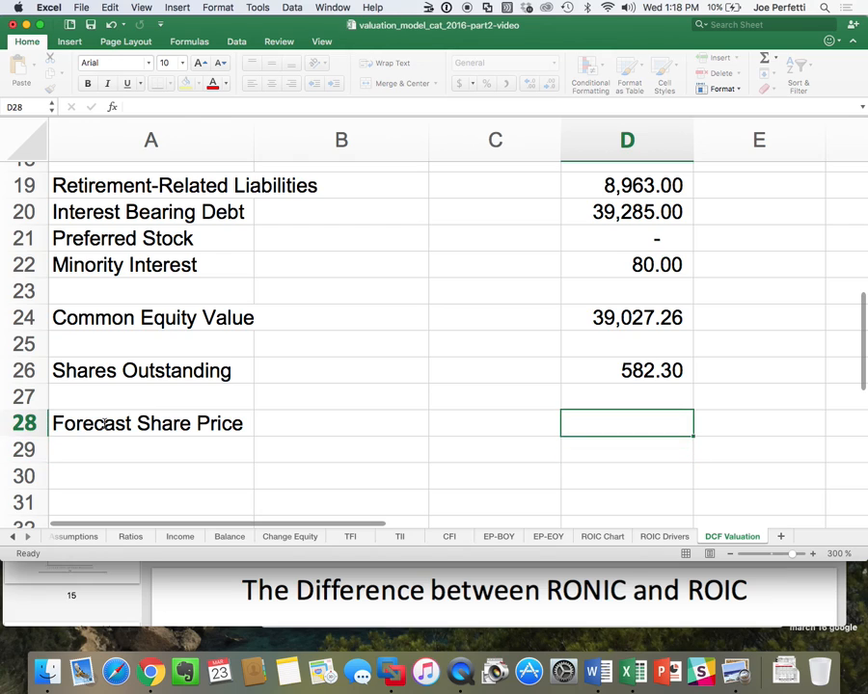
type("=")
key("Up")
key("Up")
key("Up")
key("Up")
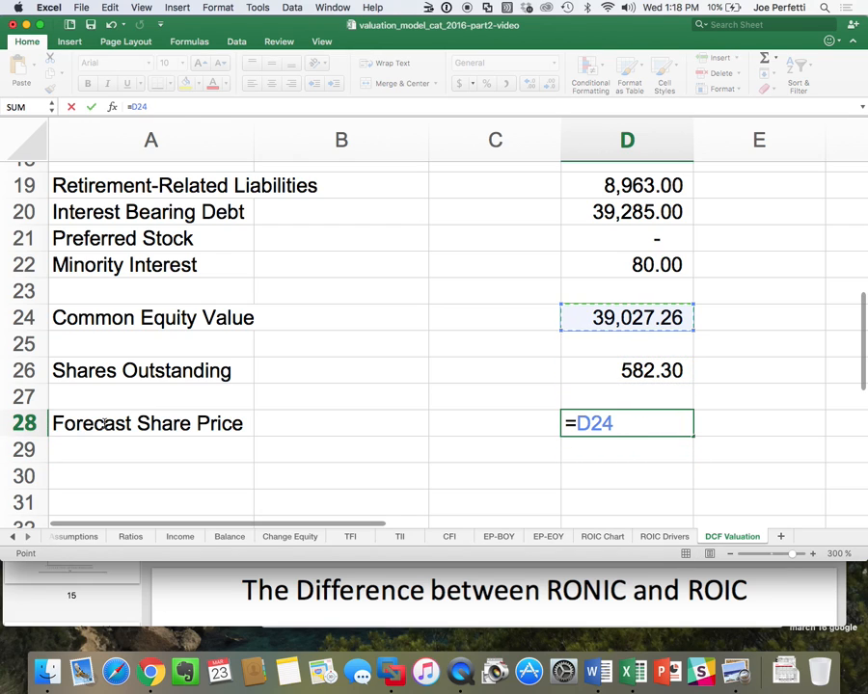
type("/")
key("Up")
key("Up")
key("Return")
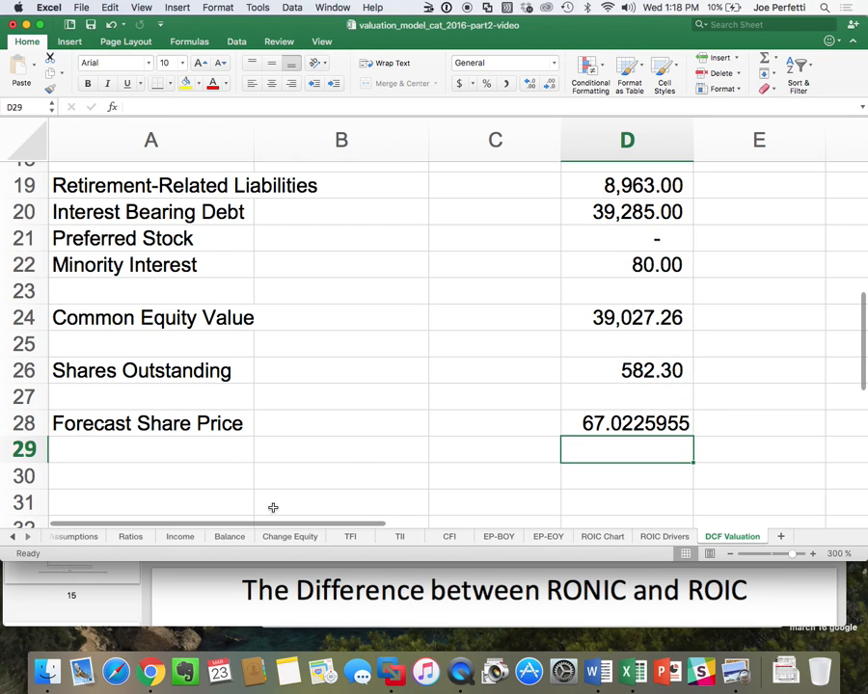
left_click(641, 414)
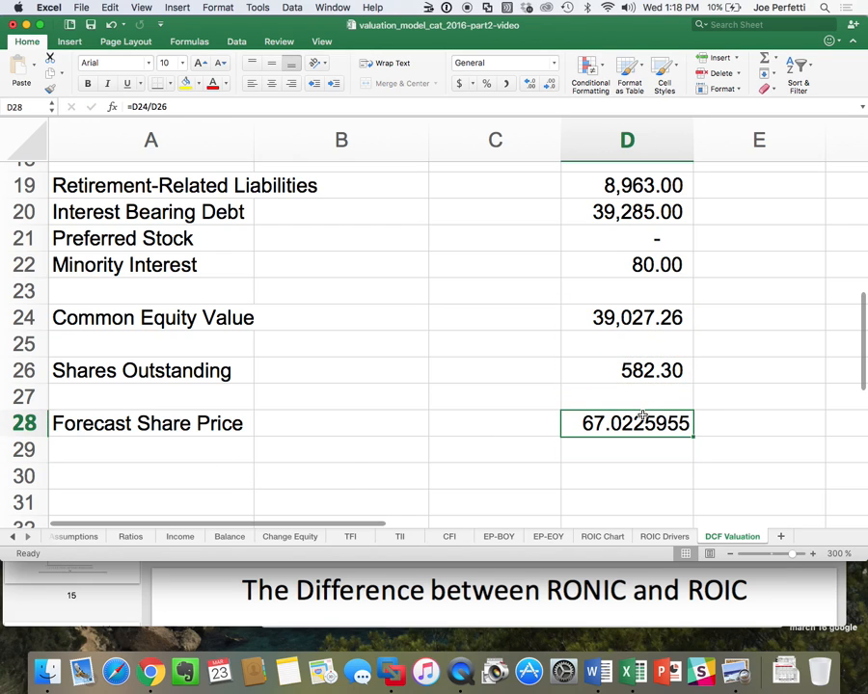
left_click(459, 84)
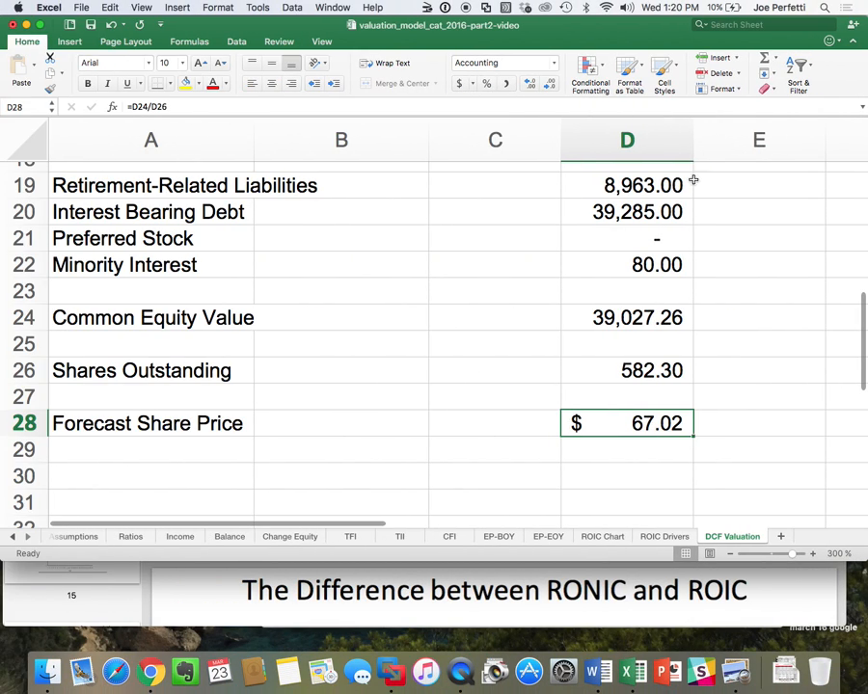
Create a copy of the DCF Valuation sheet at the end of the workbook.
right_click(742, 541)
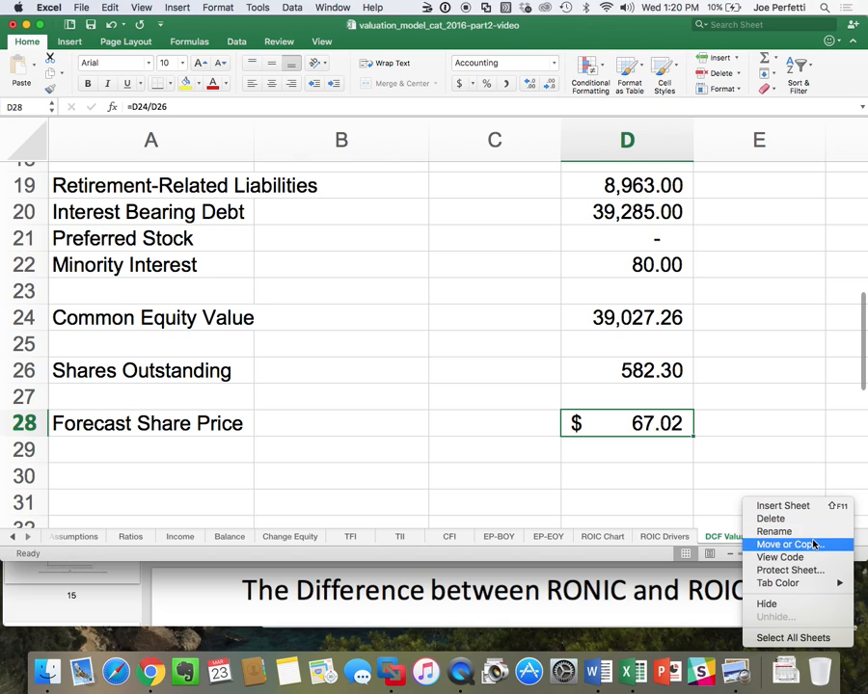
left_click(781, 543)
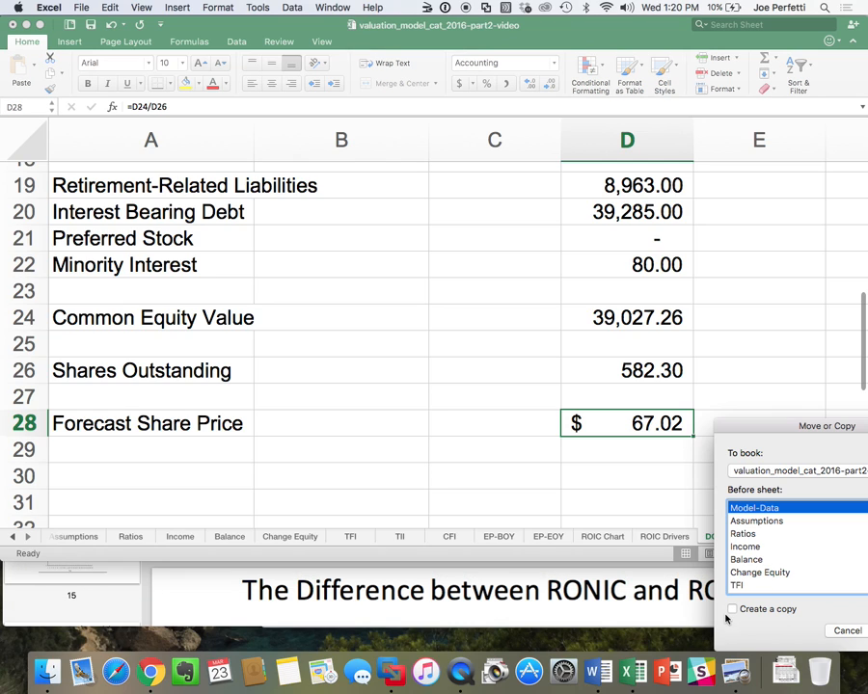
left_click(732, 609)
scroll(765, 572, "down", 5)
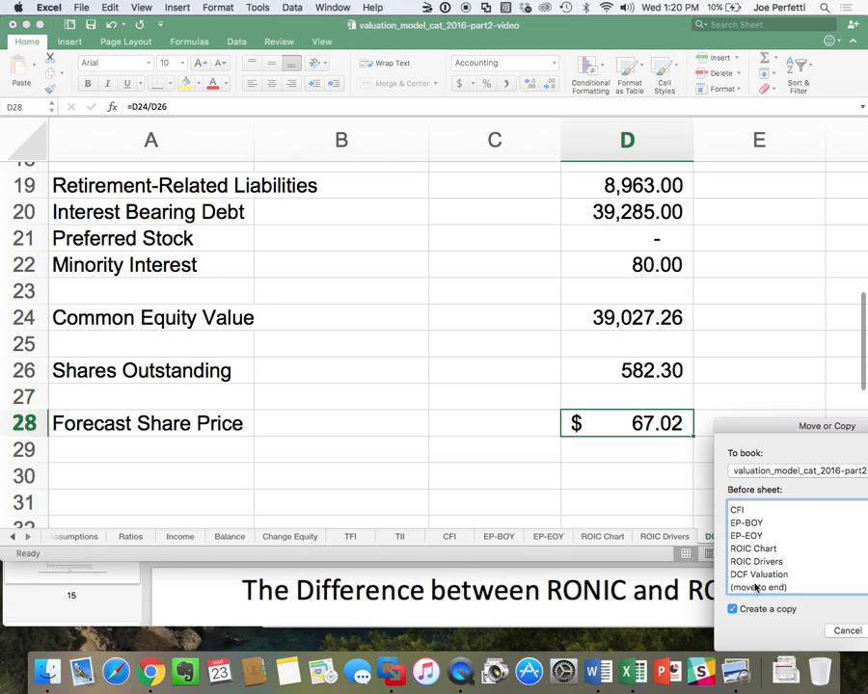
left_click(755, 587)
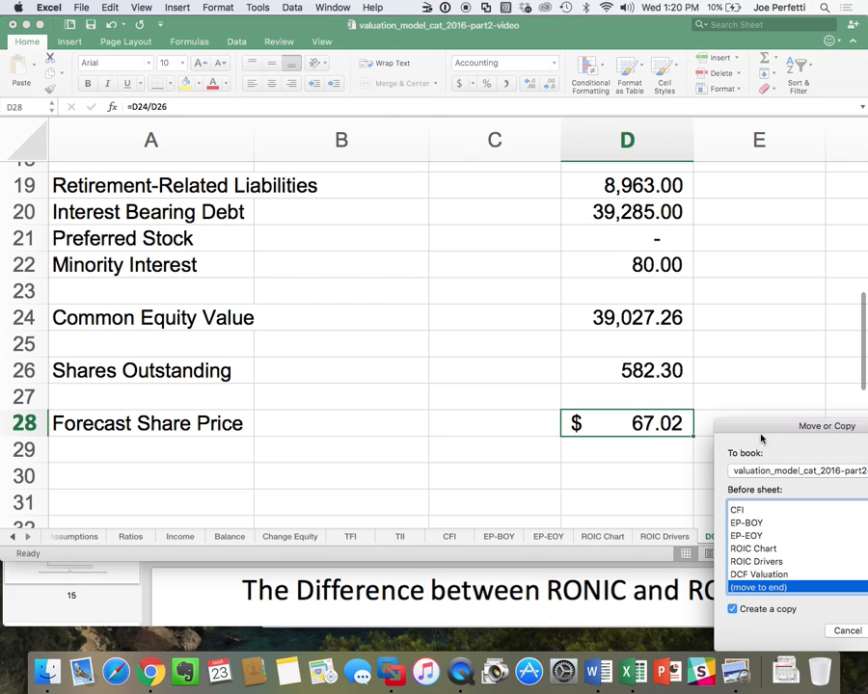
left_click_drag(766, 430, 592, 392)
left_click(728, 592)
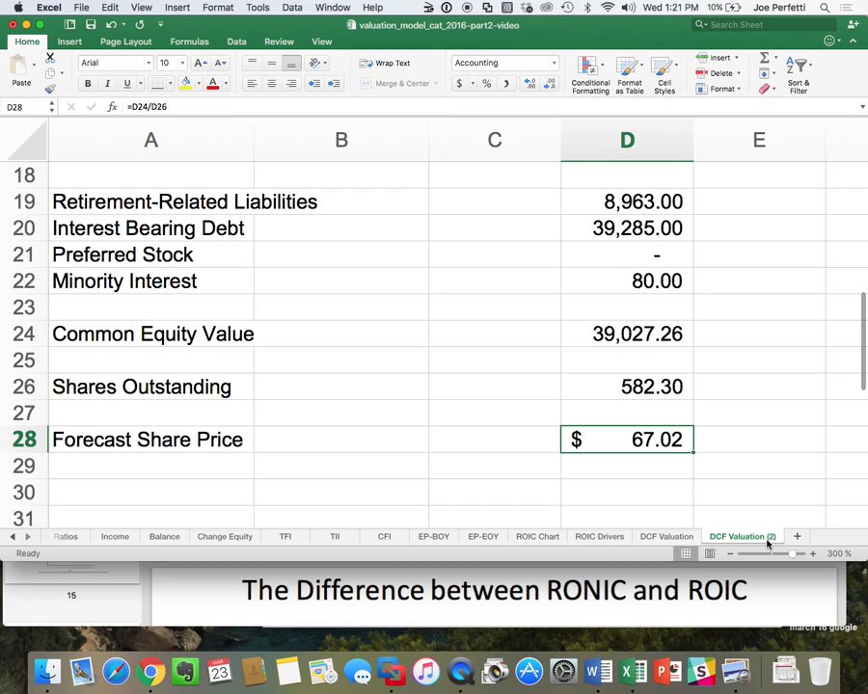
Rename the copied sheet as EP Valuation.
double_click(724, 537)
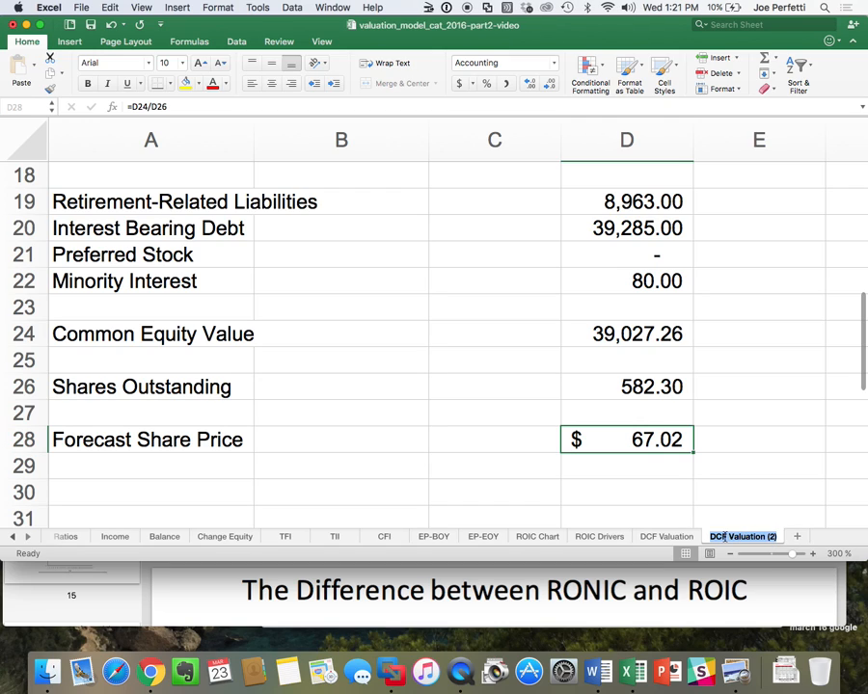
left_click(724, 537)
key("BackSpace")
key("BackSpace")
key("BackSpace")
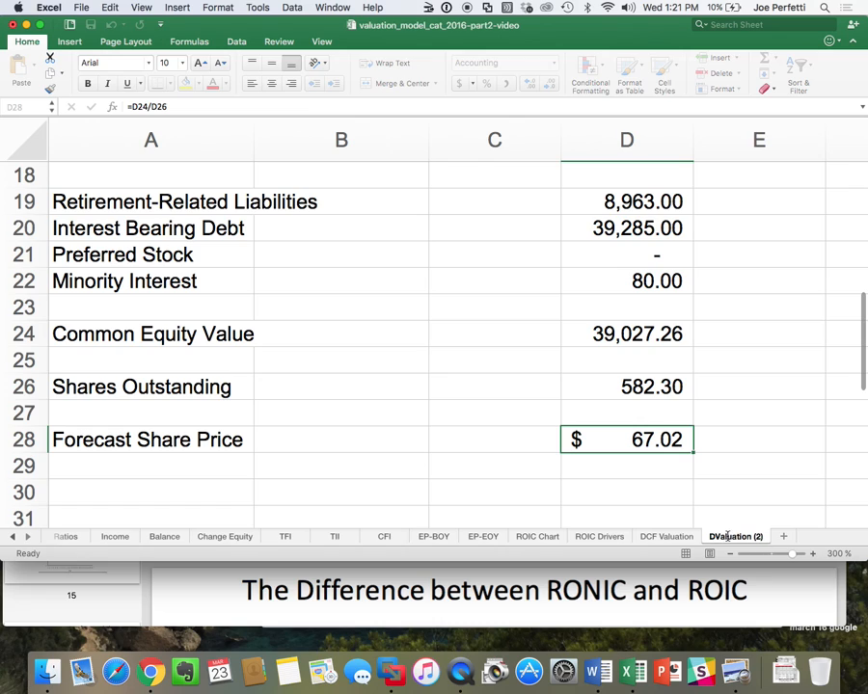
key("BackSpace")
type("EP")
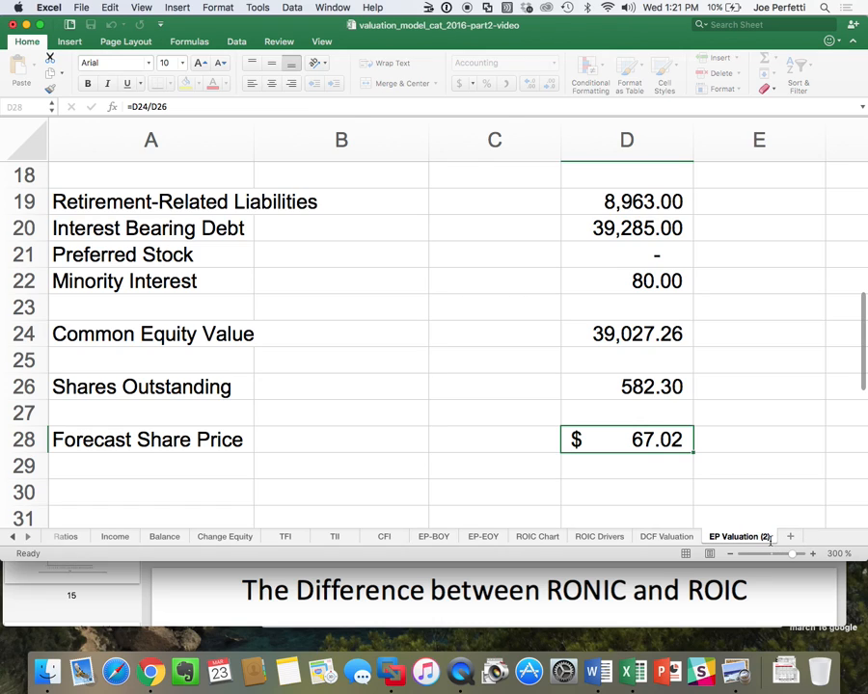
key("BackSpace")
key("BackSpace")
key("BackSpace")
key("BackSpace")
key("Return")
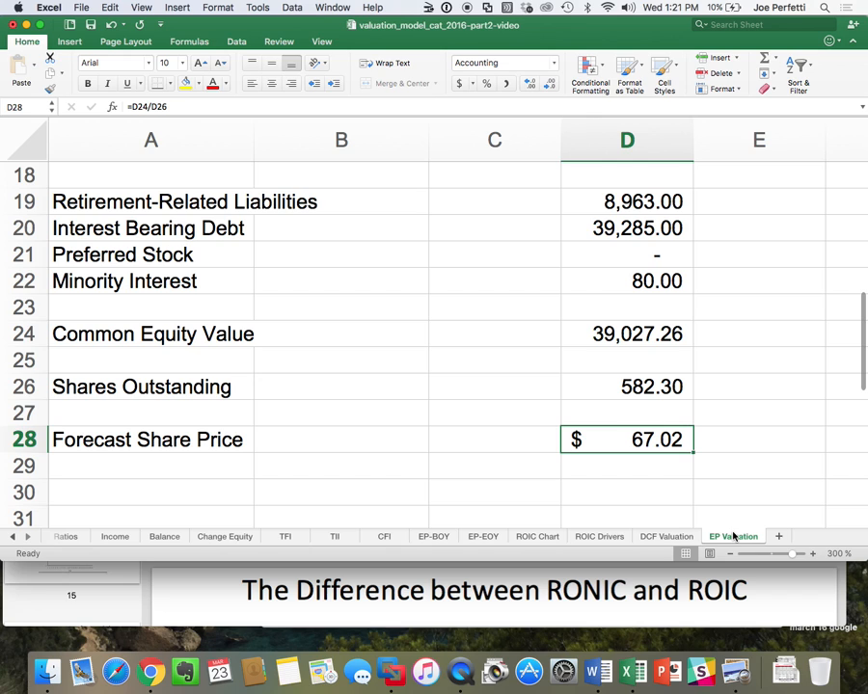
Replace the Free Cash Flow heading in B1 of the EP Valuation sheet with Economic Profits.
scroll(628, 385, "up", 8)
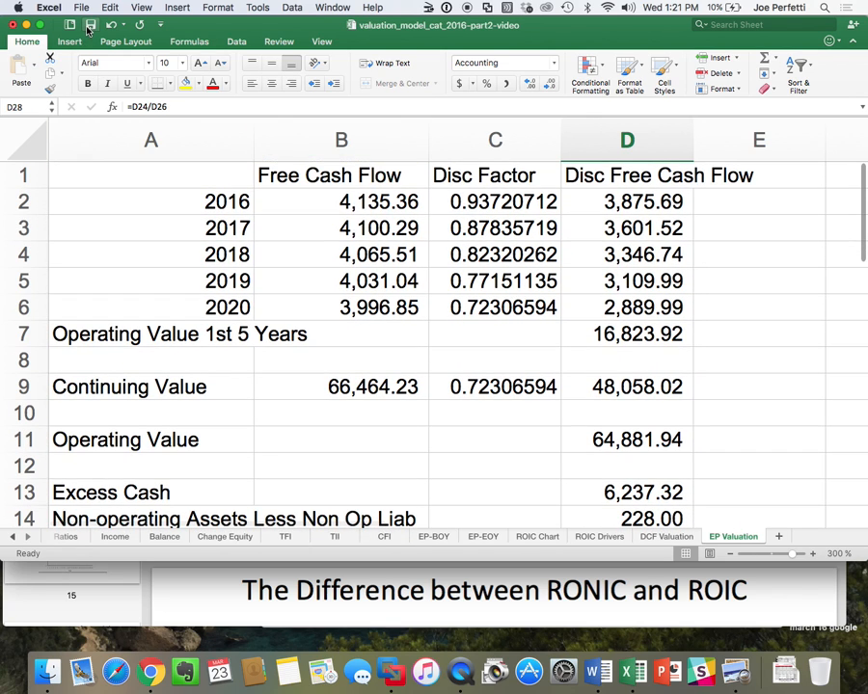
left_click(305, 178)
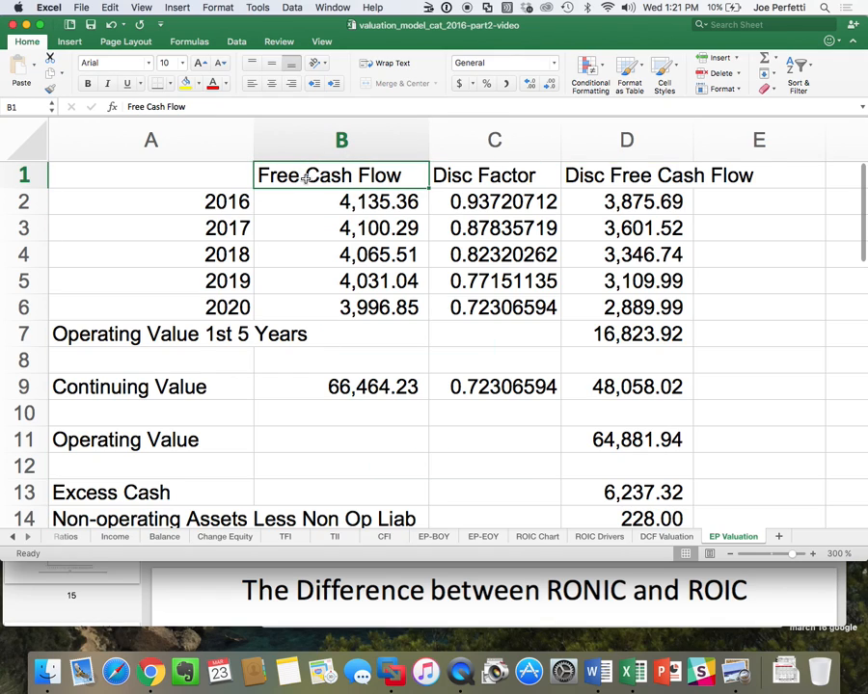
type("Ec")
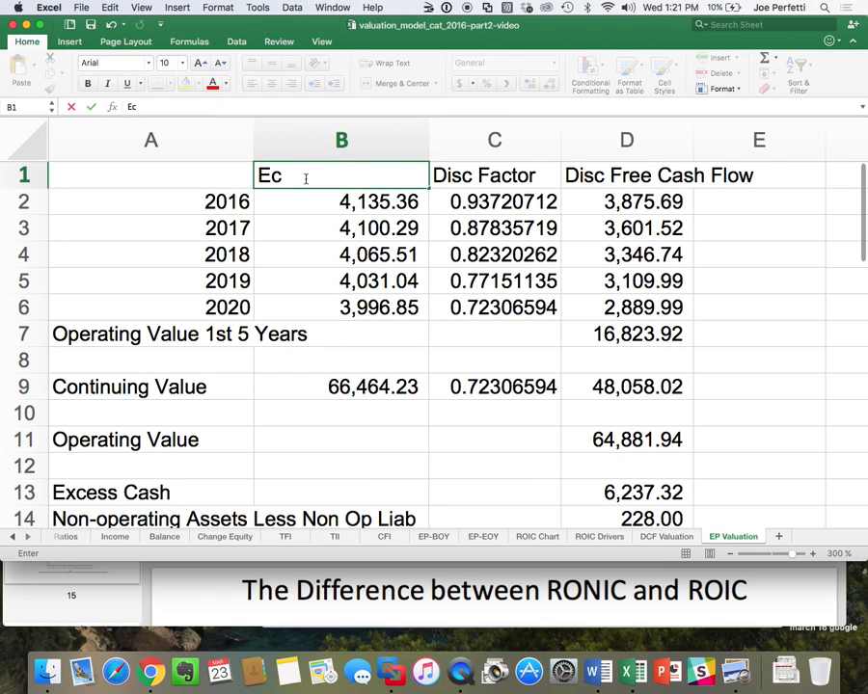
type("onomic ")
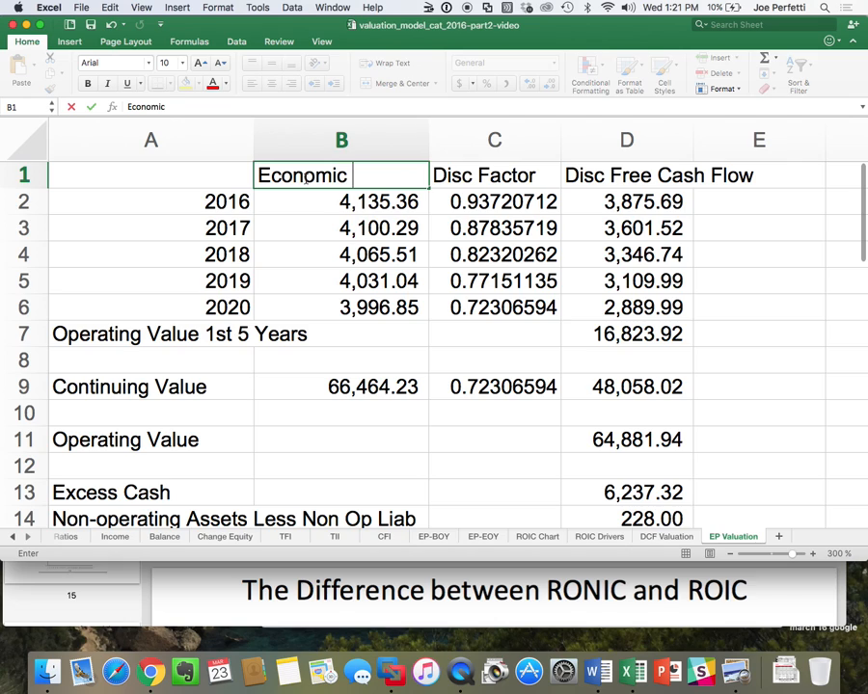
type("Profits")
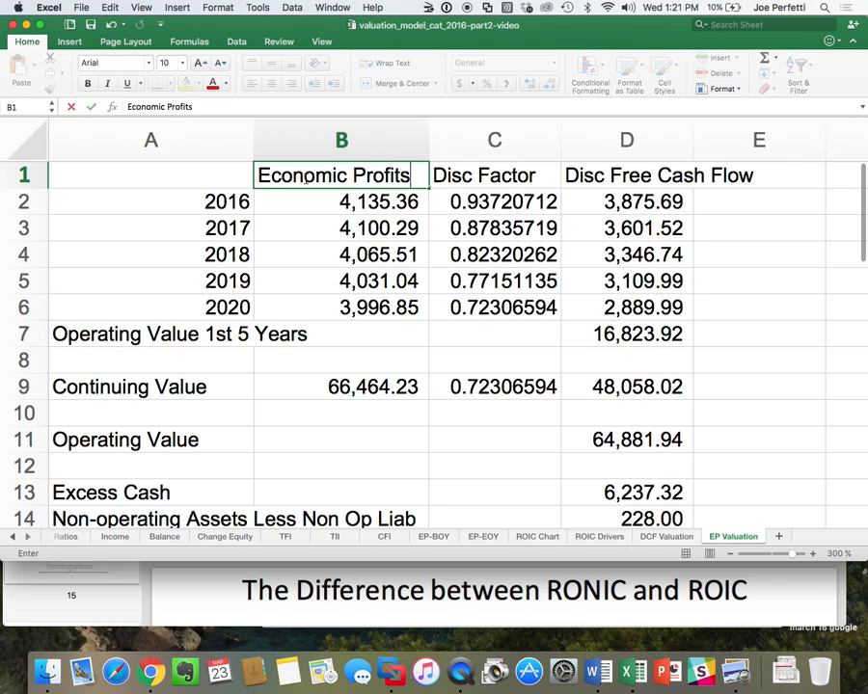
key("Return")
Clear the copied free cash flow contents for 2016 to 2020 in B2:B6.
left_click_drag(354, 210, 351, 309)
right_click(352, 309)
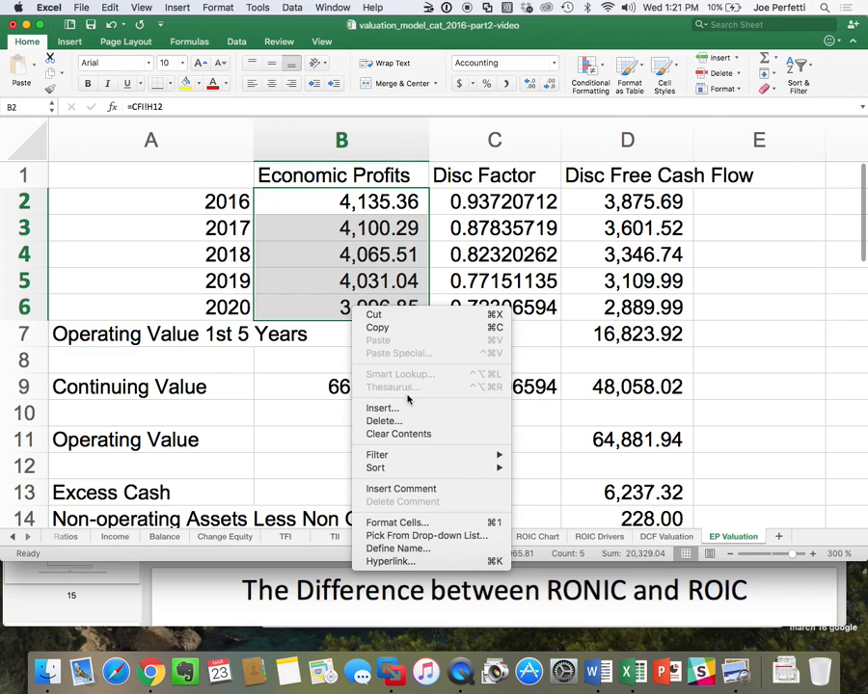
left_click(403, 431)
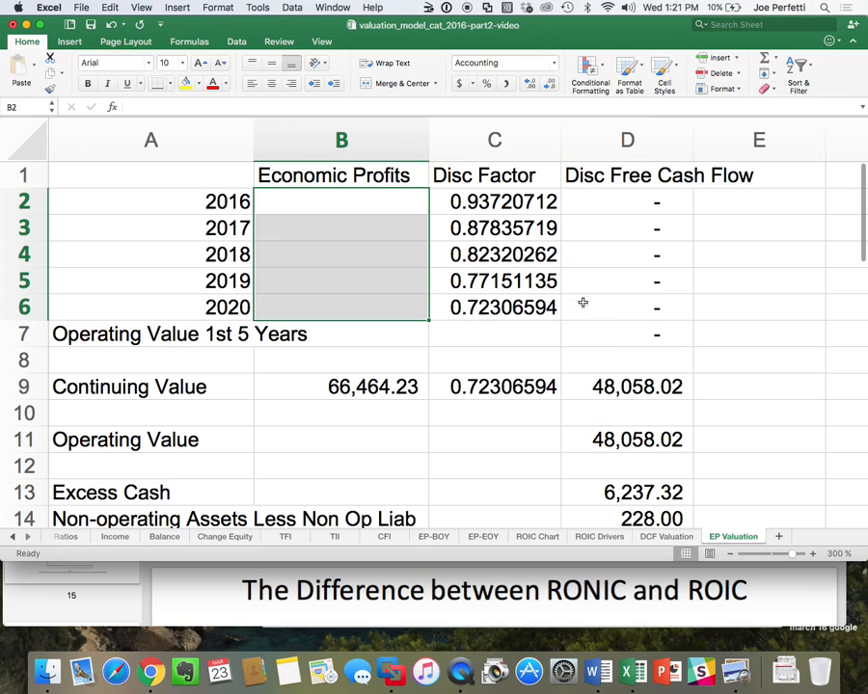
Change the heading in D1 to Disc Economic Profit.
double_click(643, 174)
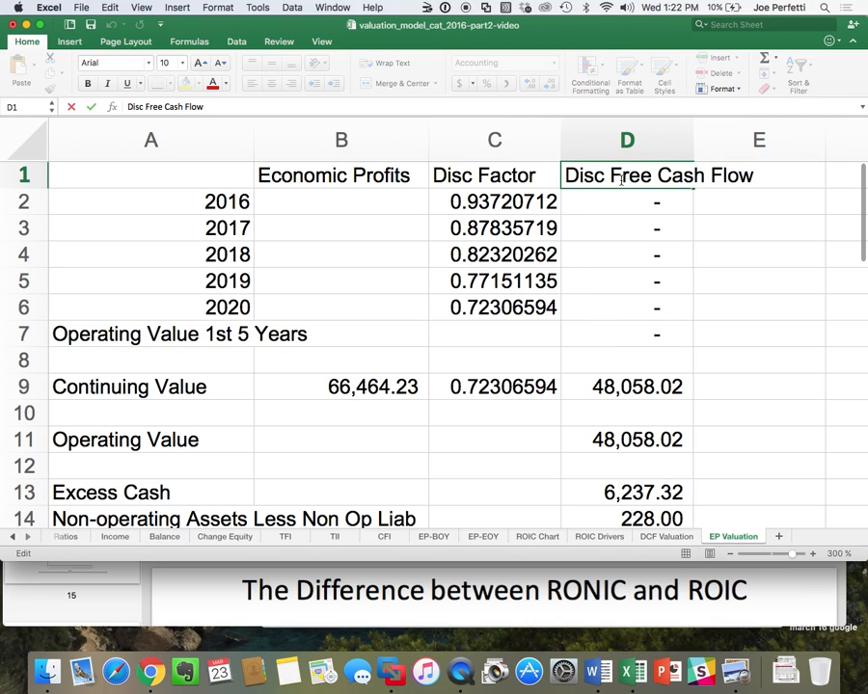
left_click_drag(643, 174, 745, 175)
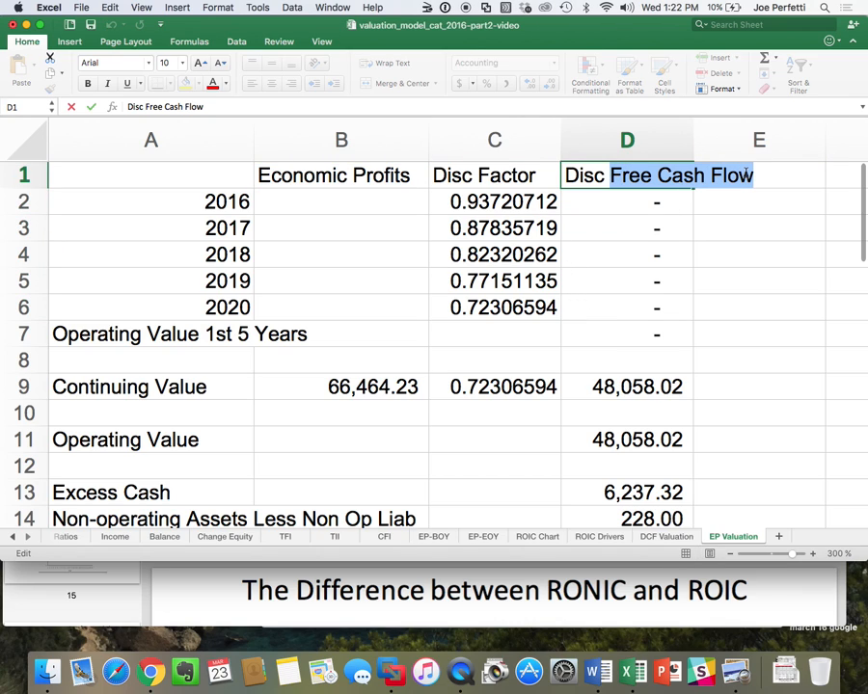
type("Econ")
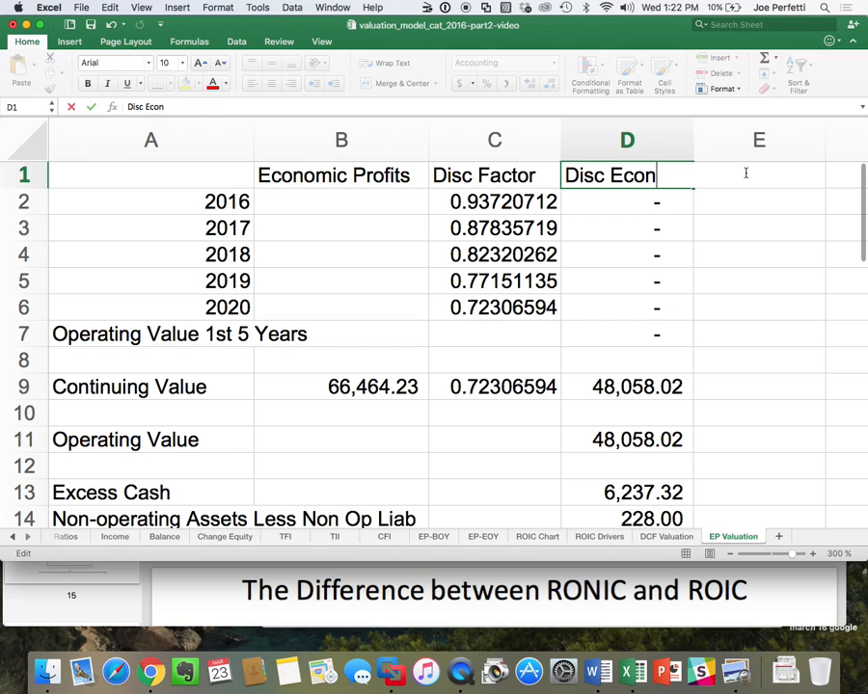
type("omic Profit")
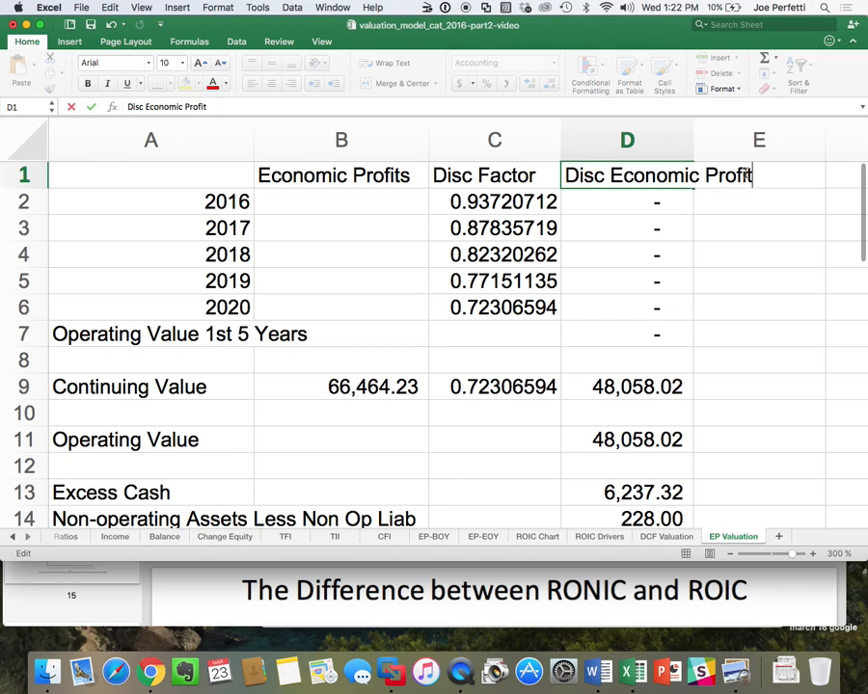
key("Return")
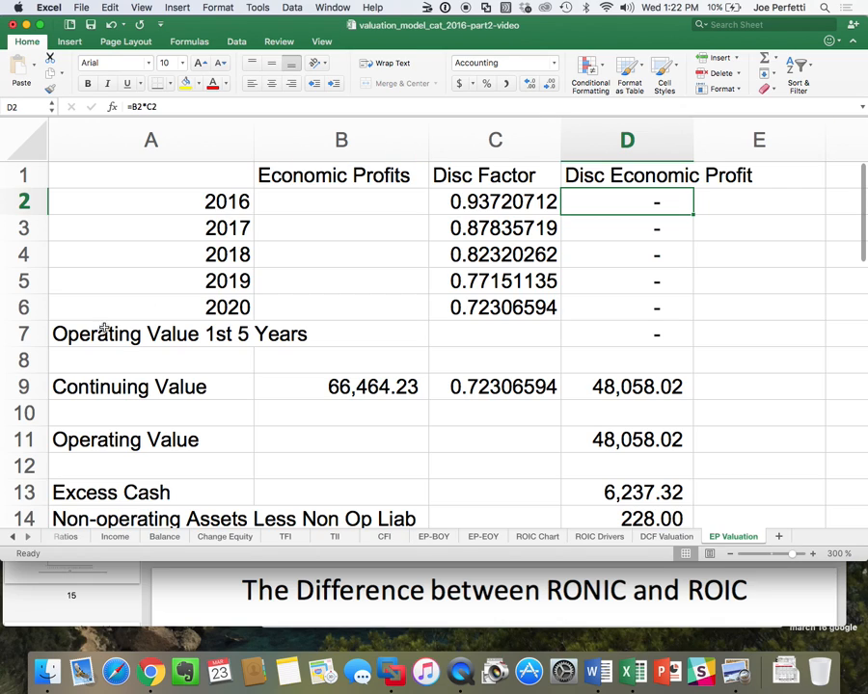
Change the label in A7 to Chg in Operating Value 1st 5 Years.
double_click(64, 333)
type("Chg ")
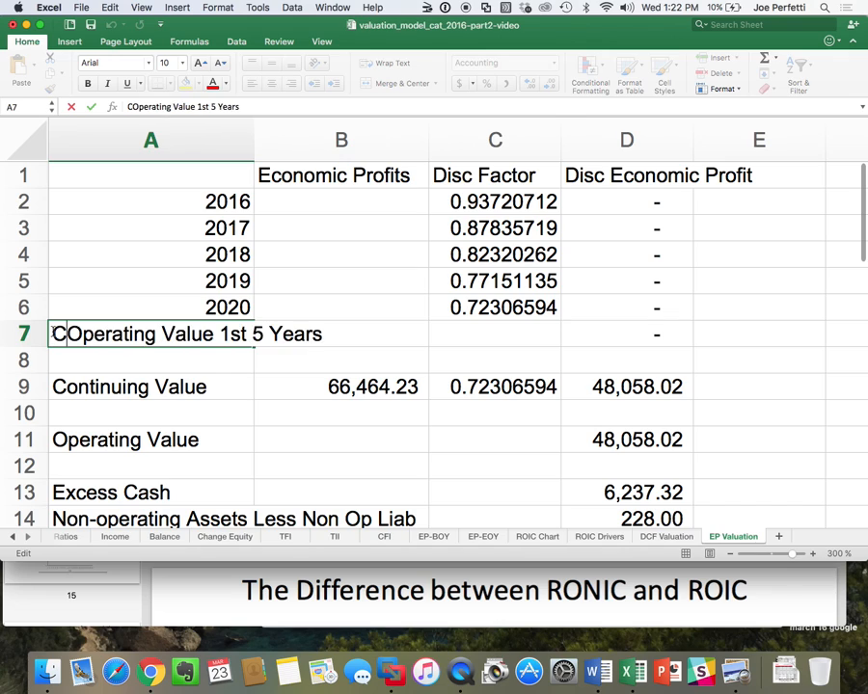
type("in")
key("Return")
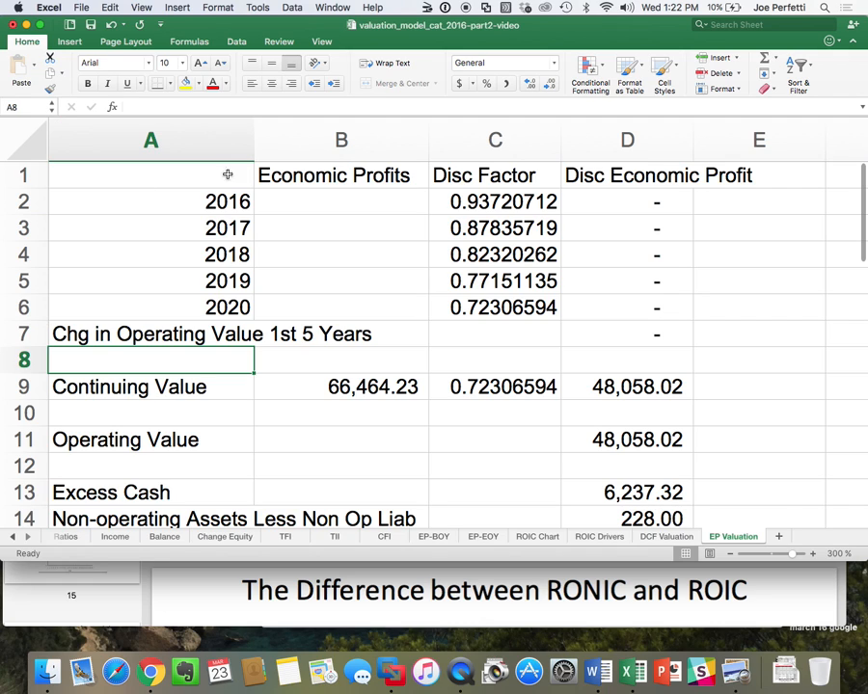
Link the 2016 economic profit in B2 to the after-goodwill figure in G23 of the EP-BOY sheet.
left_click(284, 203)
type("=")
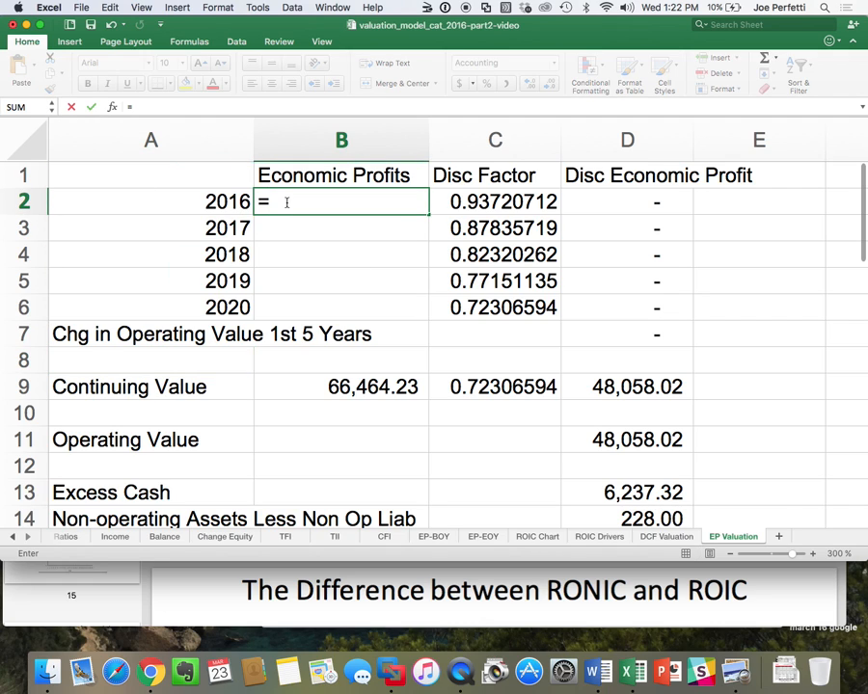
left_click(439, 536)
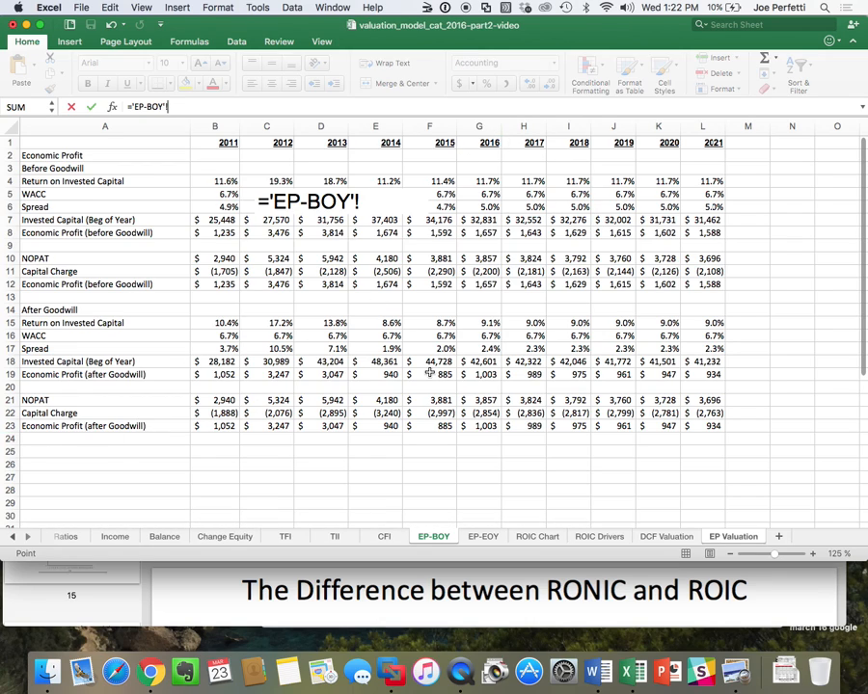
left_click(485, 426)
key("Return")
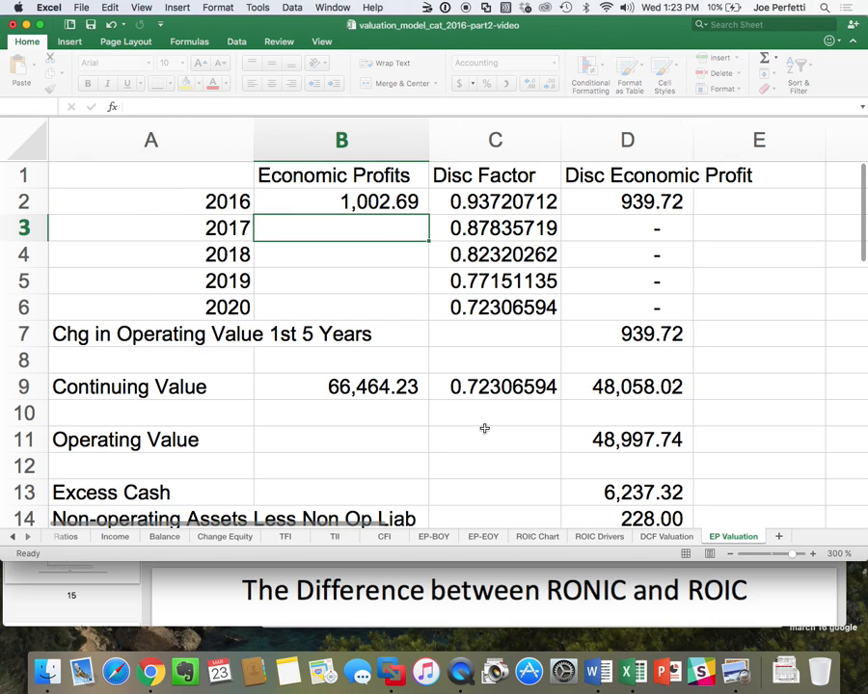
Link the 2017 and 2018 economic profits in B3 and B4 to cells H23 and I23 of the EP-BOY sheet.
type("=")
left_click(440, 543)
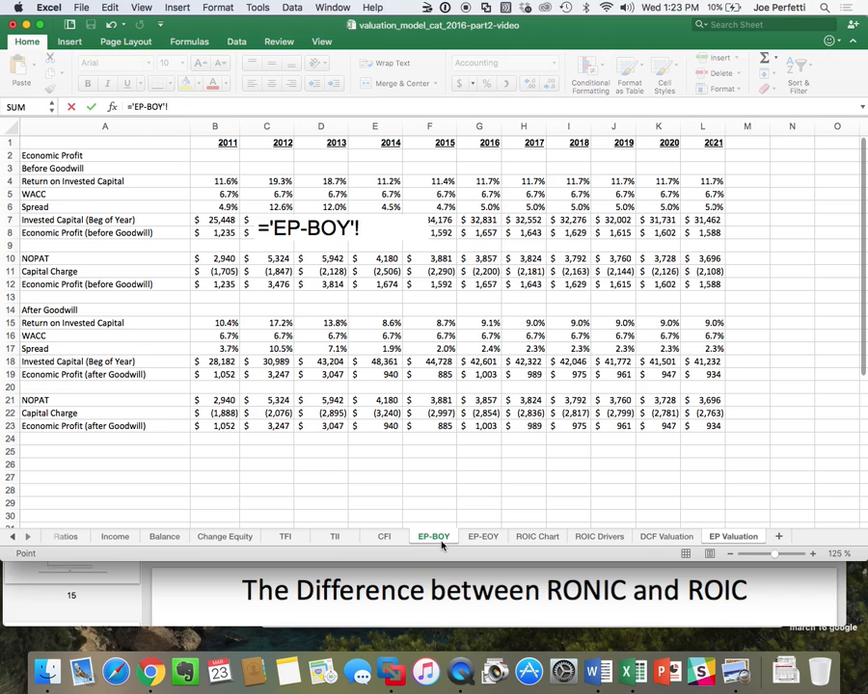
left_click(525, 425)
key("Return")
type("=")
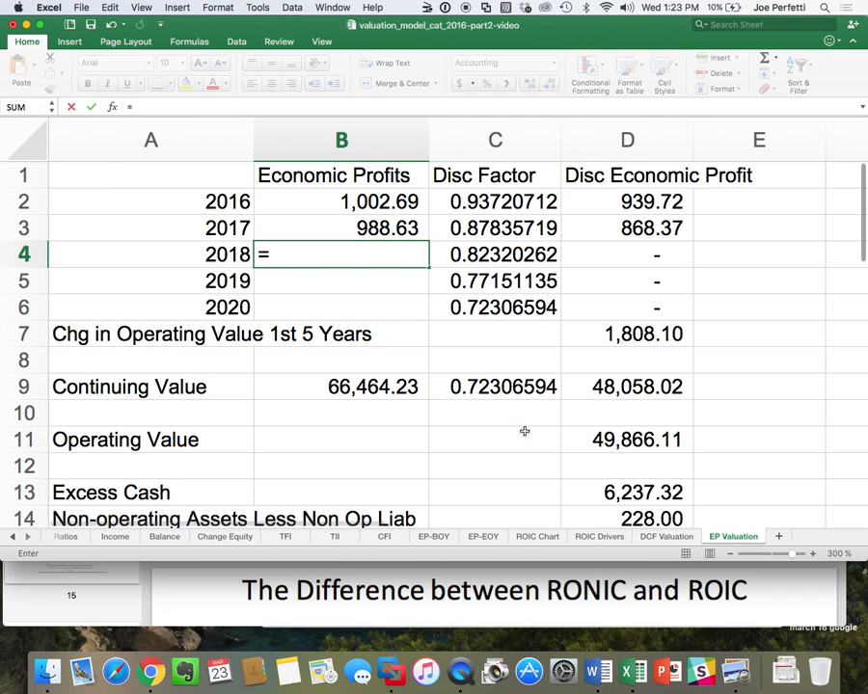
left_click(441, 541)
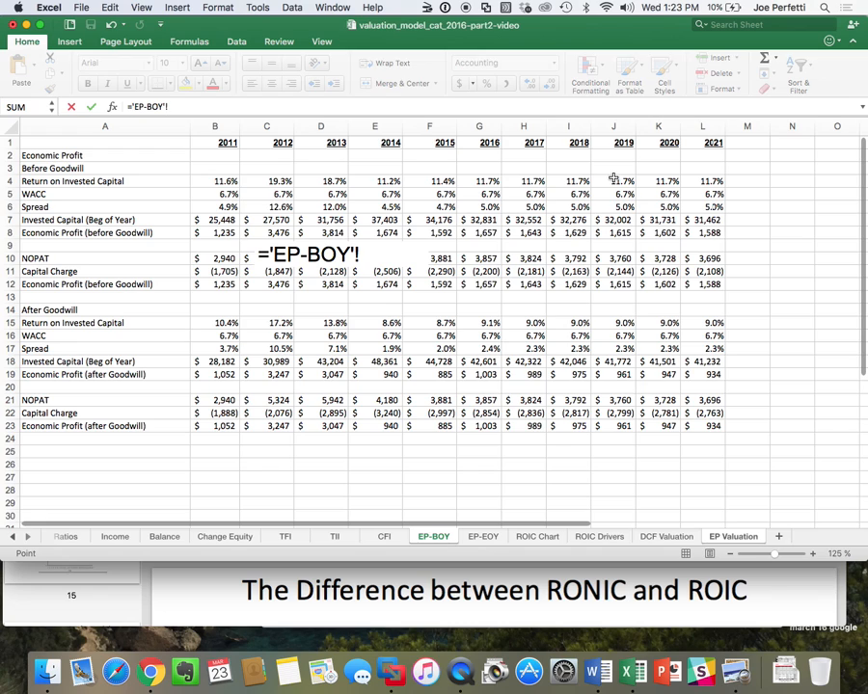
left_click(576, 427)
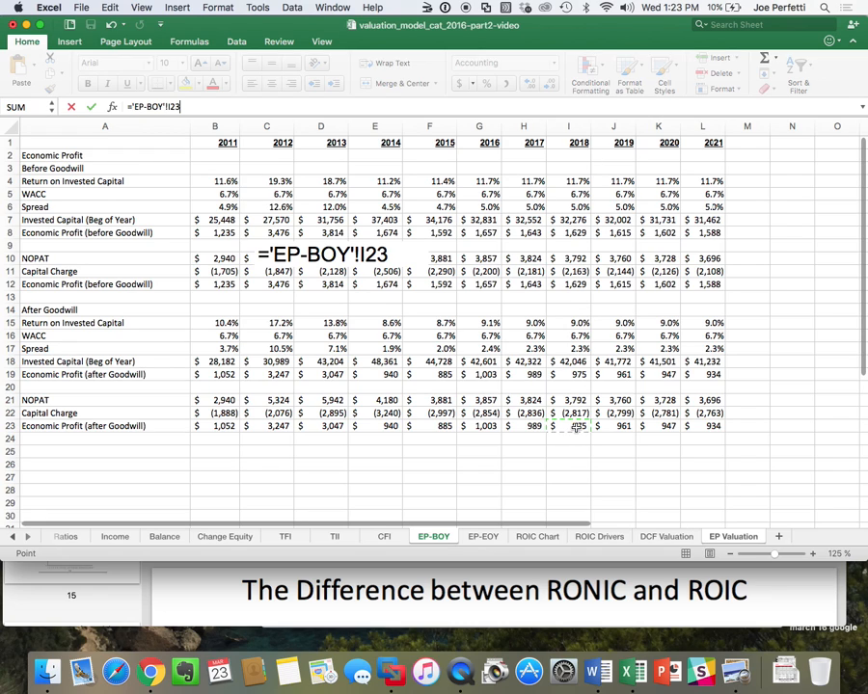
key("Return")
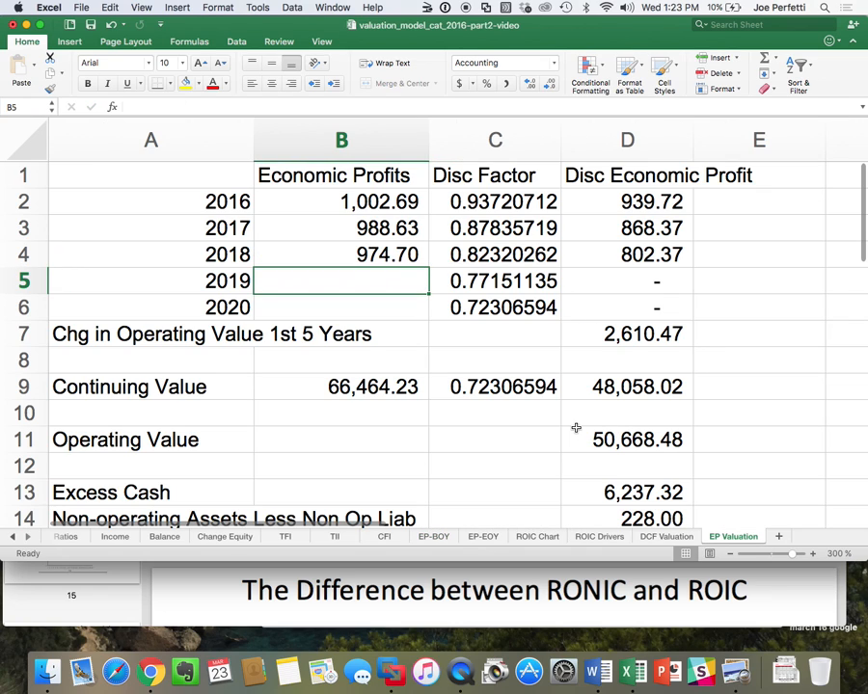
Link the 2019 and 2020 economic profits in B5 and B6 to cells J23 and K23 of the EP-BOY sheet.
type("=")
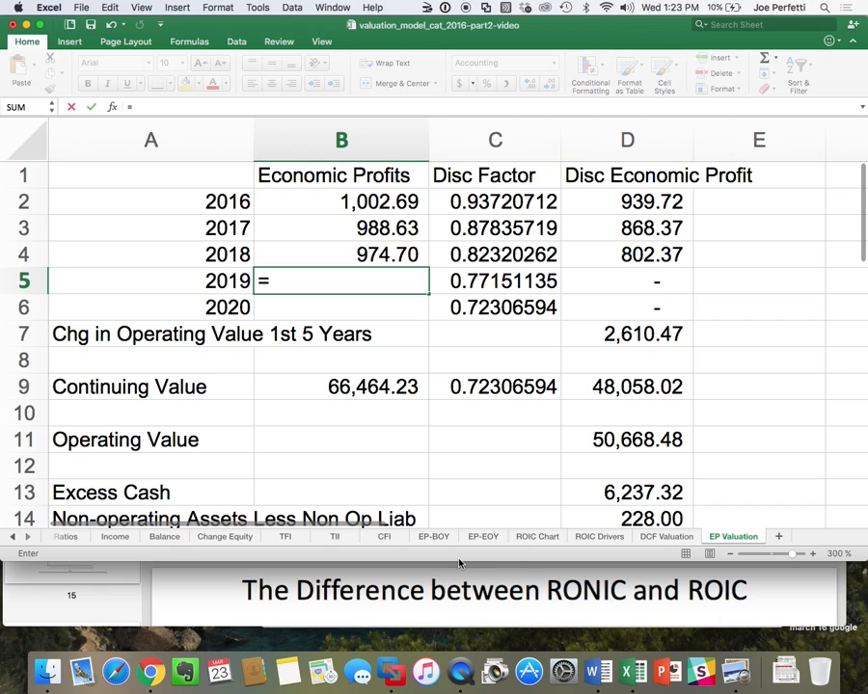
left_click(433, 537)
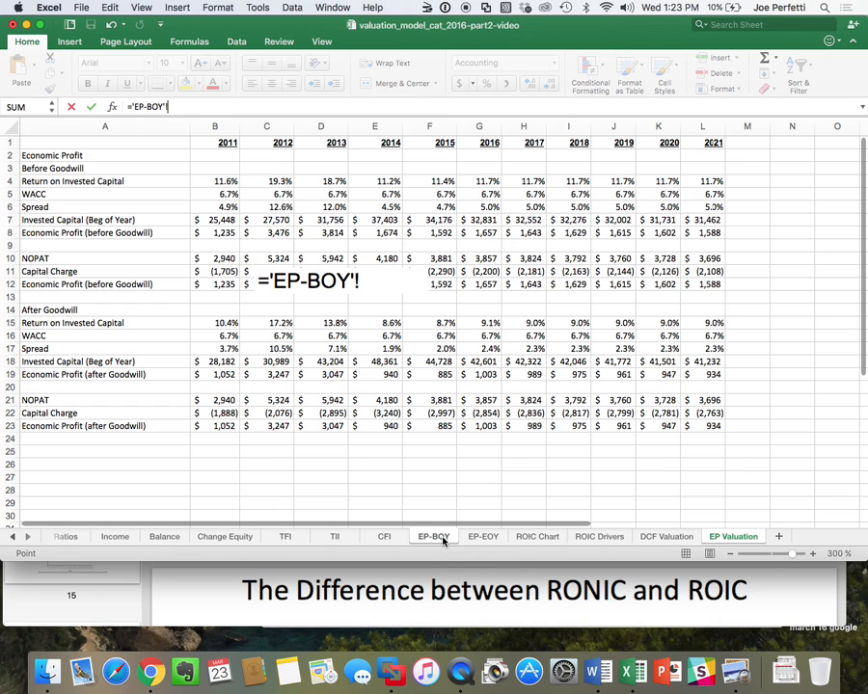
left_click(618, 425)
key("Return")
type("=")
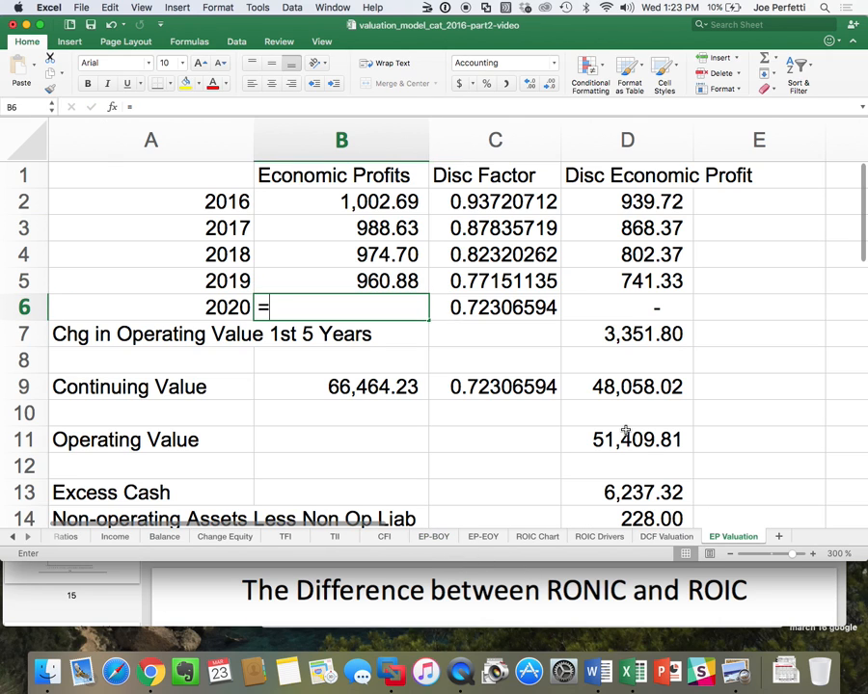
left_click(440, 541)
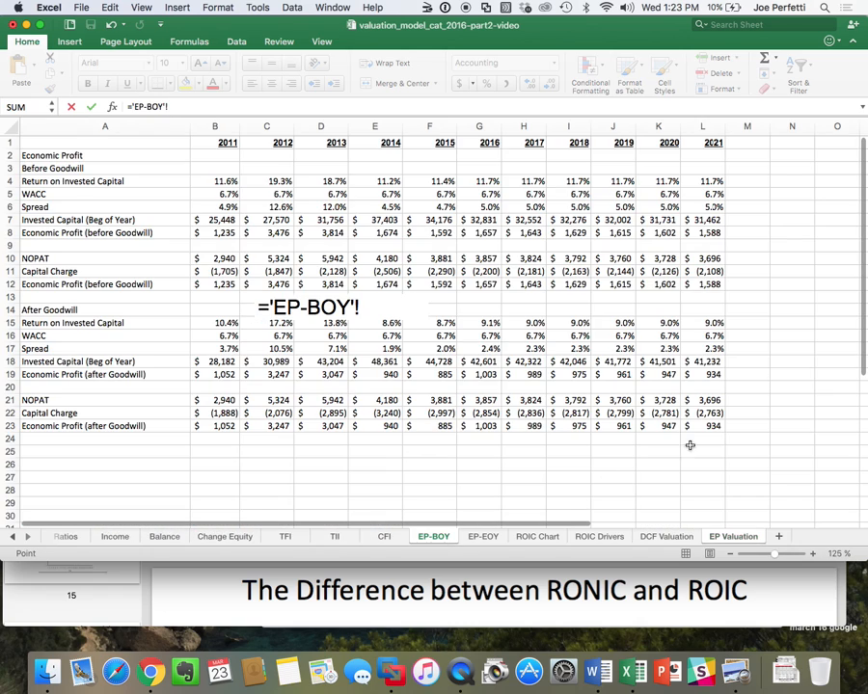
left_click(665, 427)
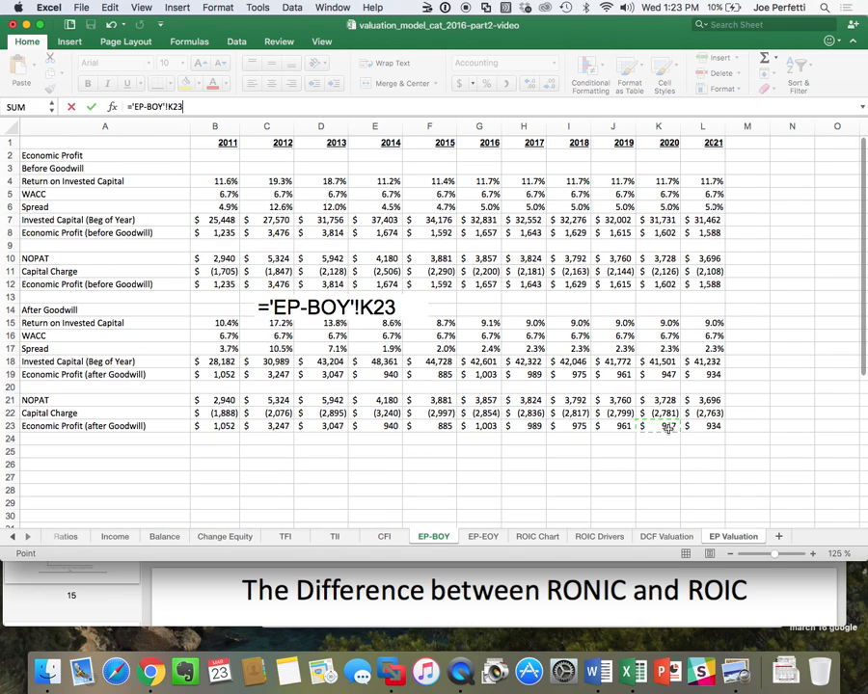
key("Return")
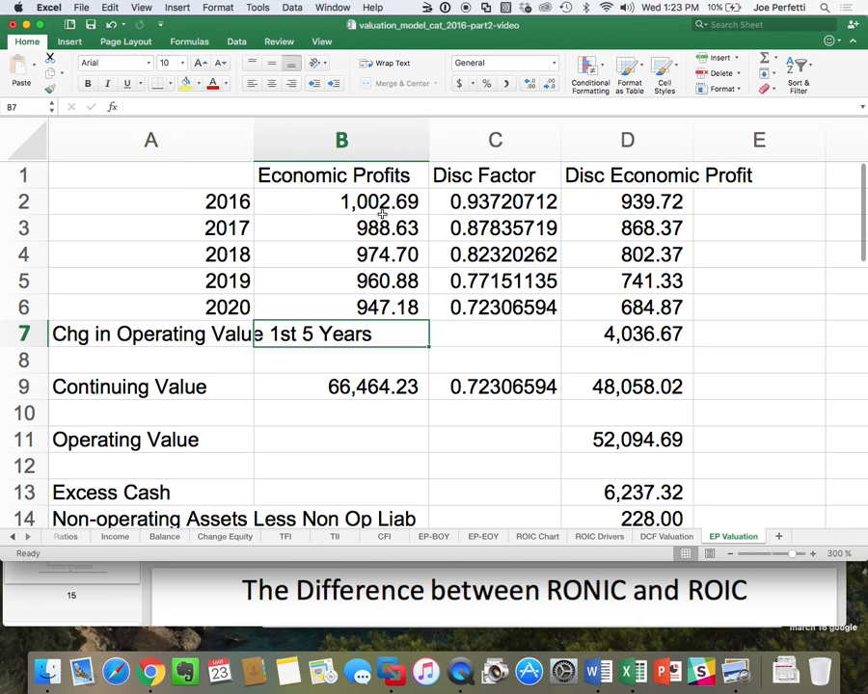
Check the linked economic profit formulas in B2:B6 and the continuing value formula in B9.
left_click(388, 202)
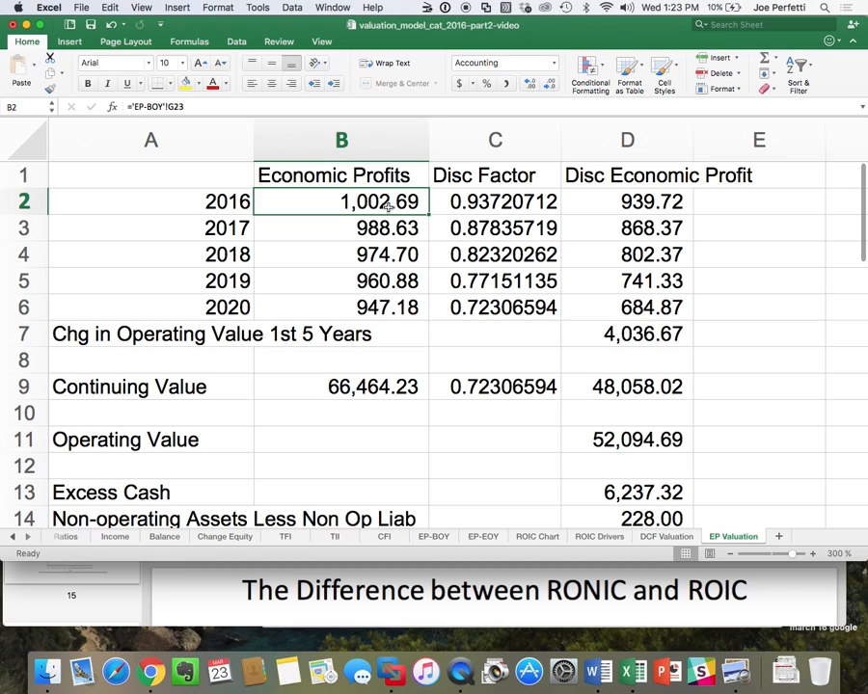
key("Down")
key("Down")
key("Down")
key("Down")
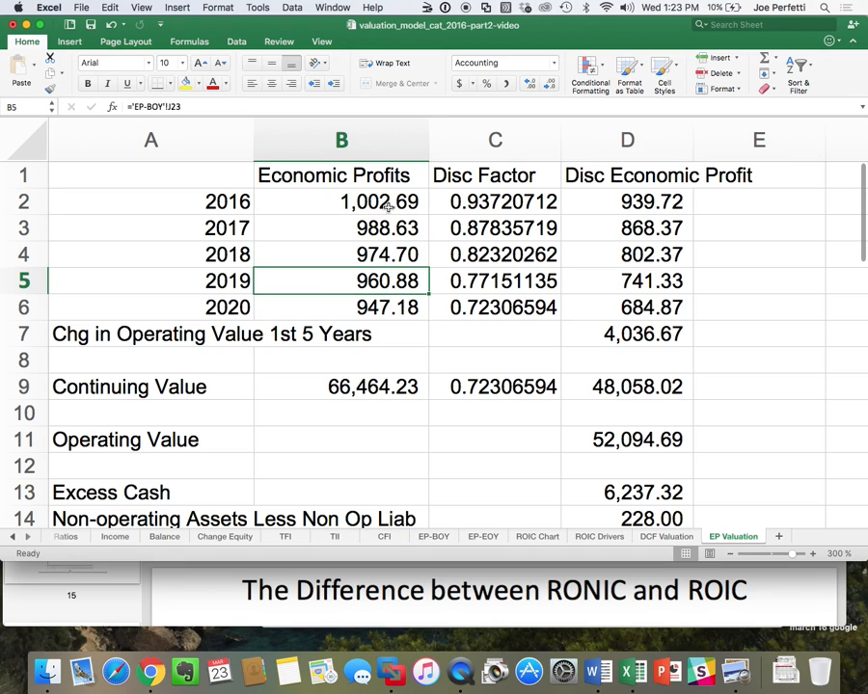
key("Down")
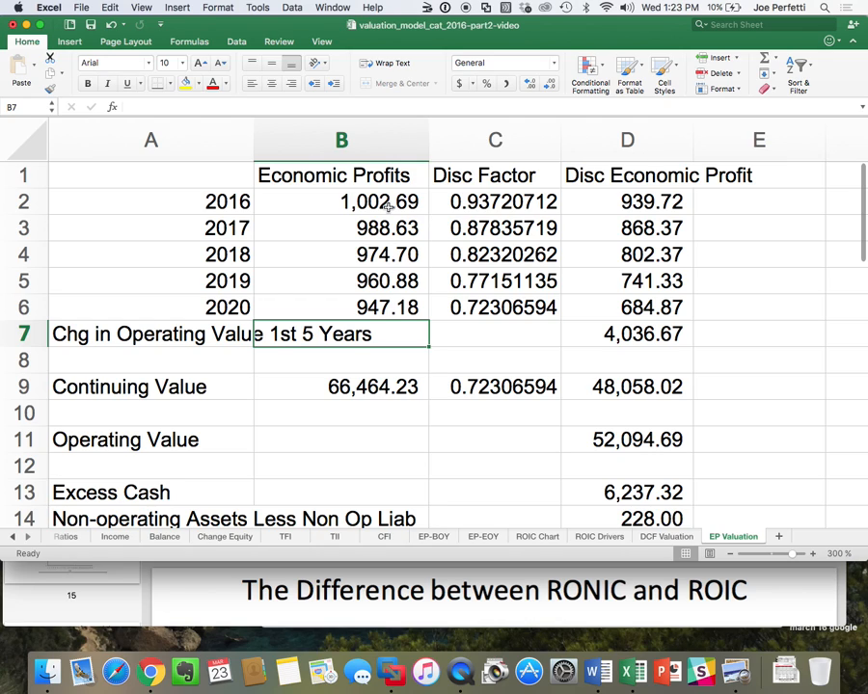
key("Down")
key("Down")
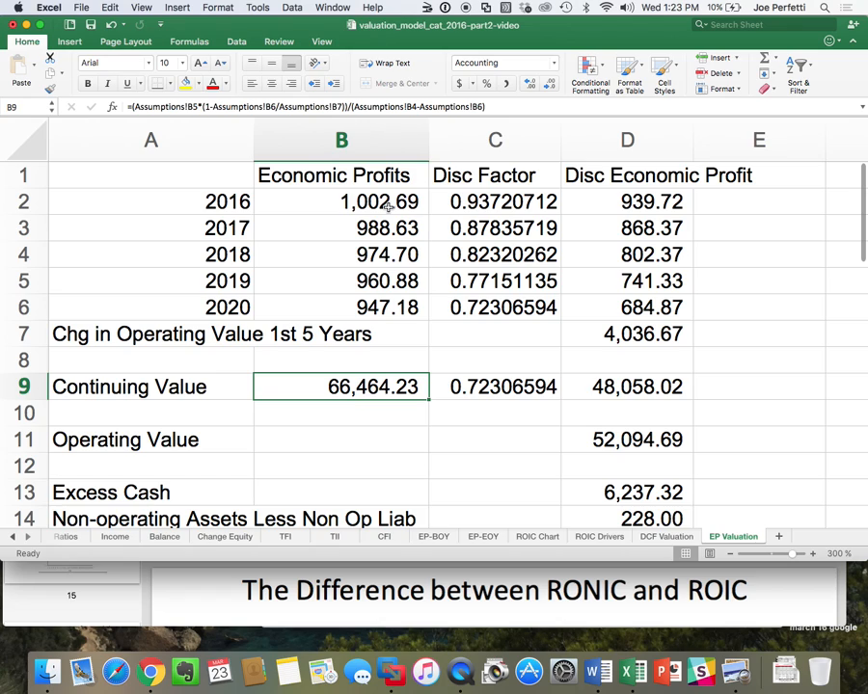
Enter the label Starting Invested Capital in A10, directly below Continuing Value.
left_click(130, 414)
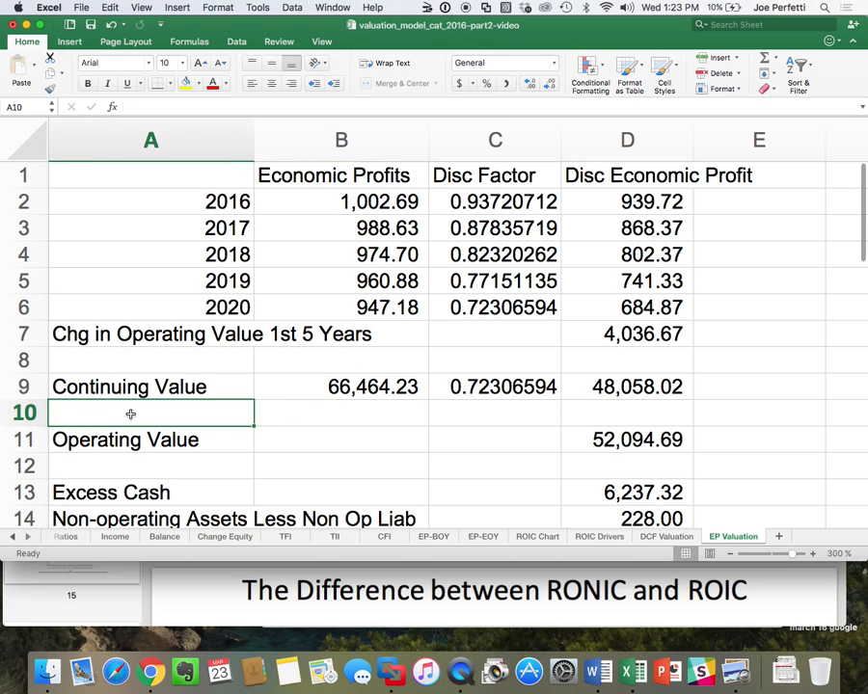
type("Starting")
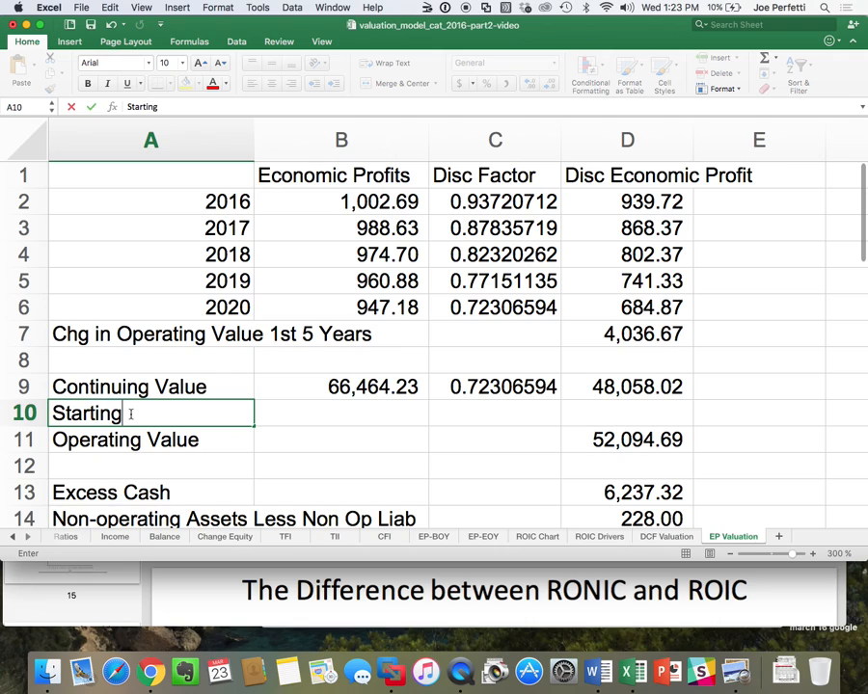
type(" Invested Ca")
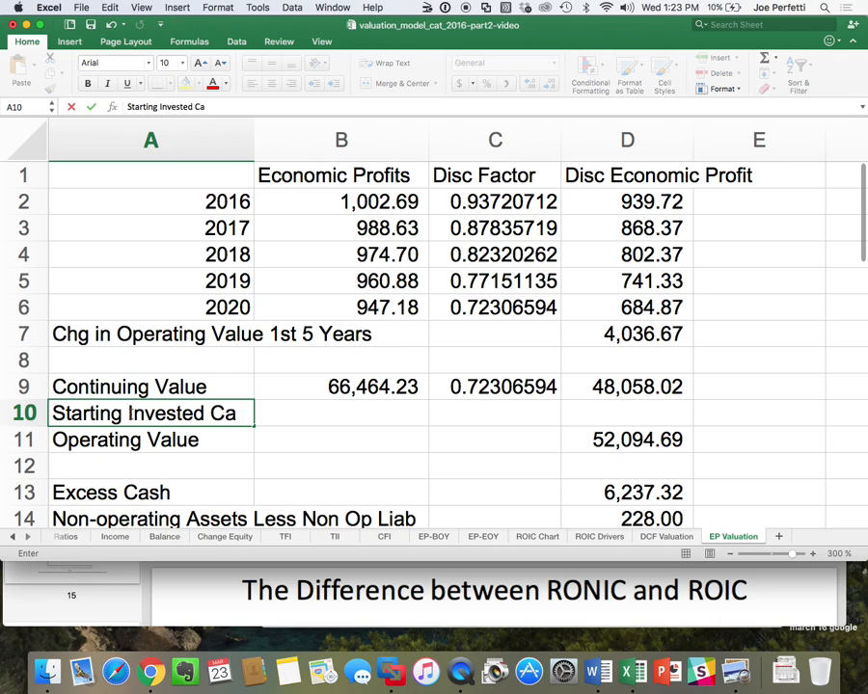
type("pital")
key("Return")
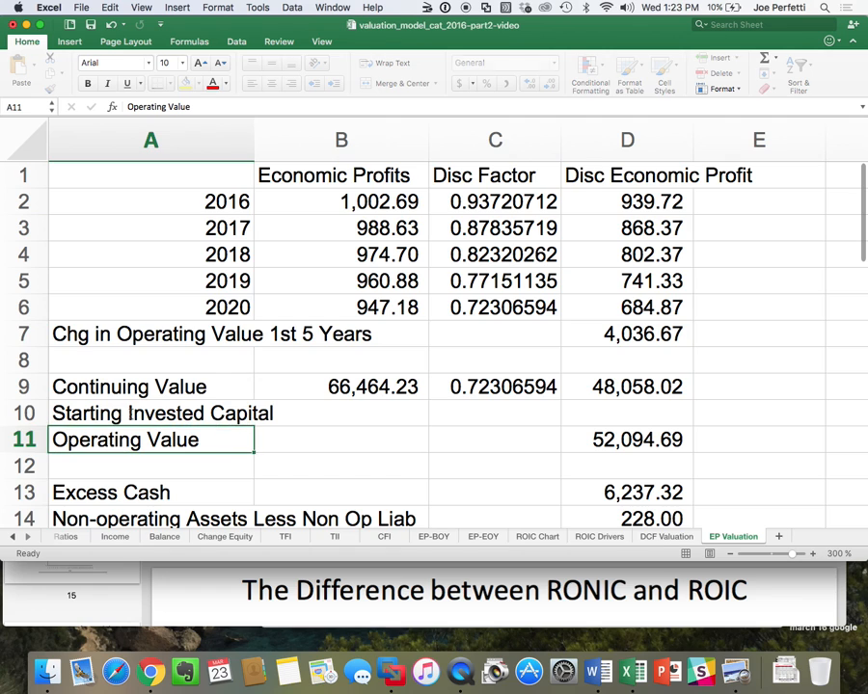
Link D10 to the 2015 operating invested capital including goodwill in cell G7 of the TFI sheet.
key("Right")
key("Right")
key("Right")
key("Up")
type("=")
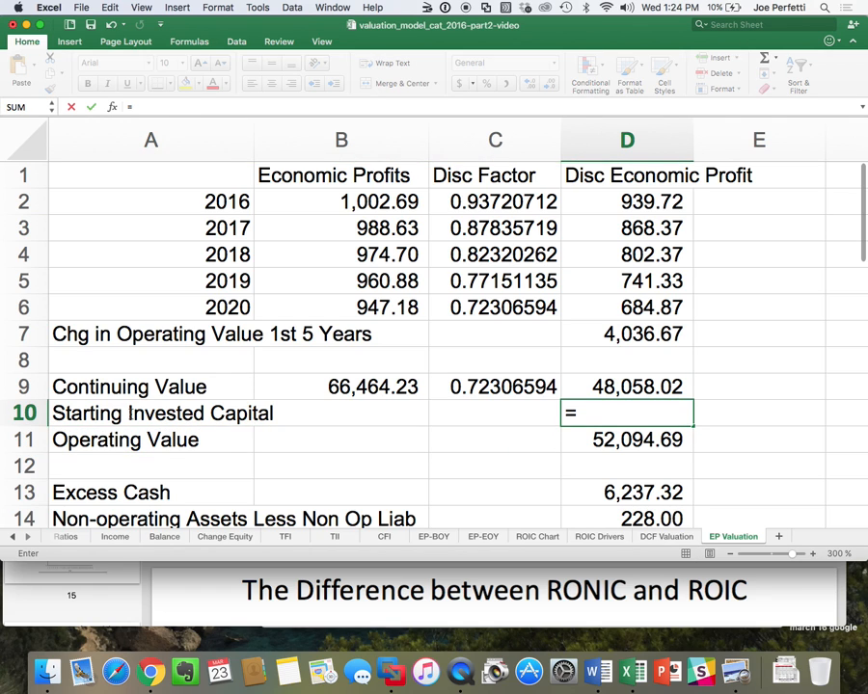
left_click(287, 536)
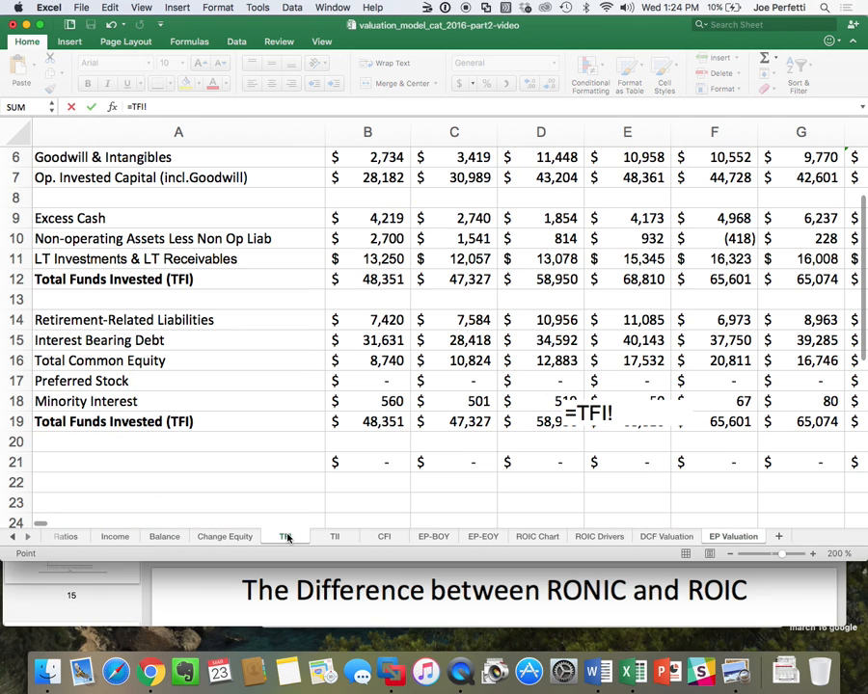
scroll(540, 328, "up", 3)
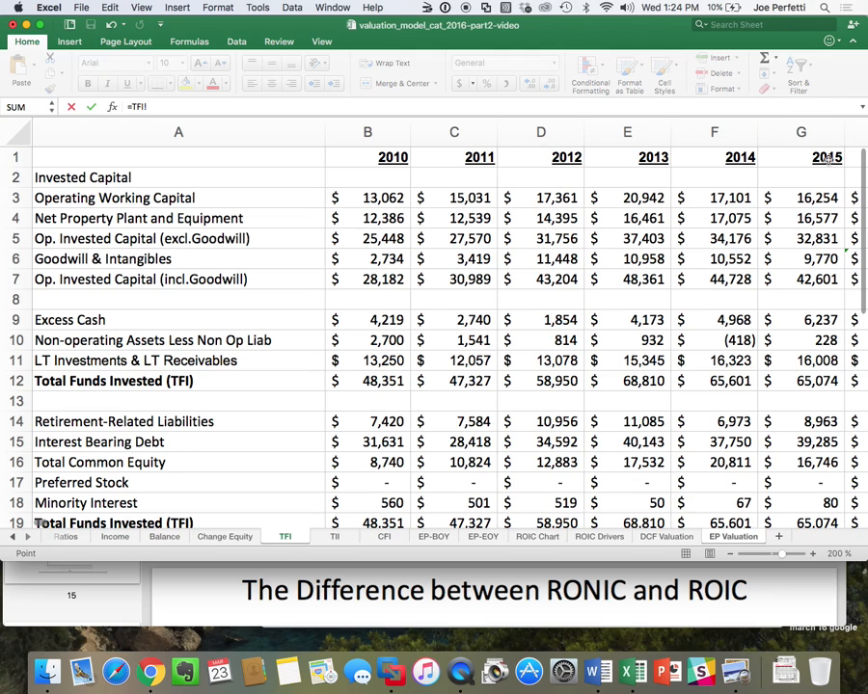
left_click(818, 280)
key("Return")
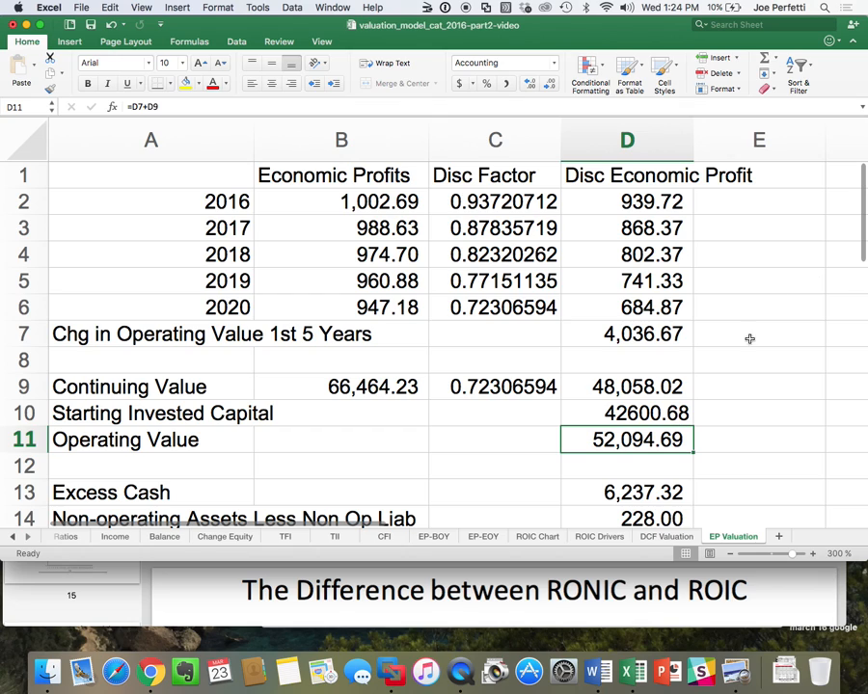
Replace the Operating Value formula in D11 with =SUM(D7:D10) so it includes the starting invested capital.
key("super+shift+t")
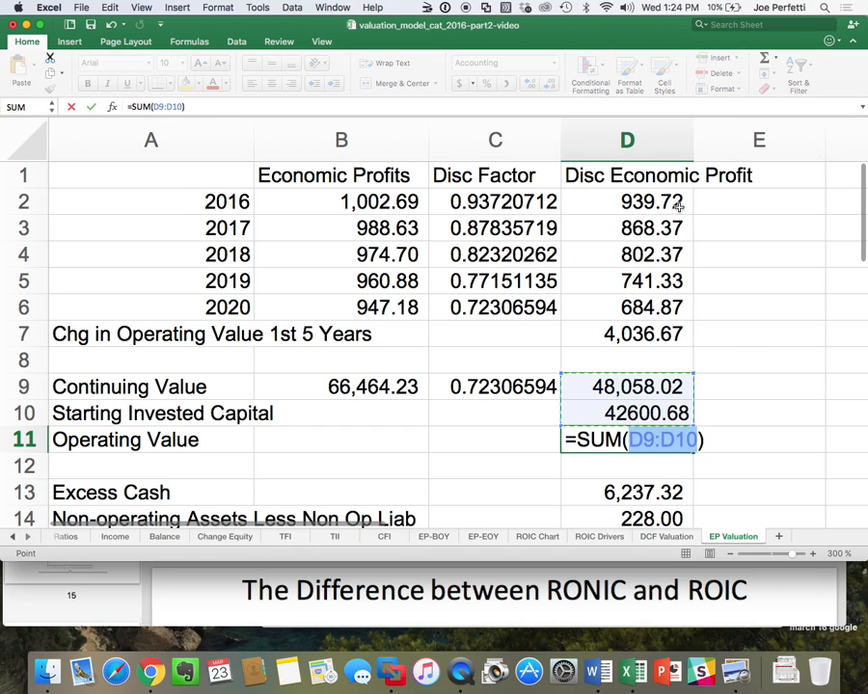
left_click_drag(632, 333, 636, 405)
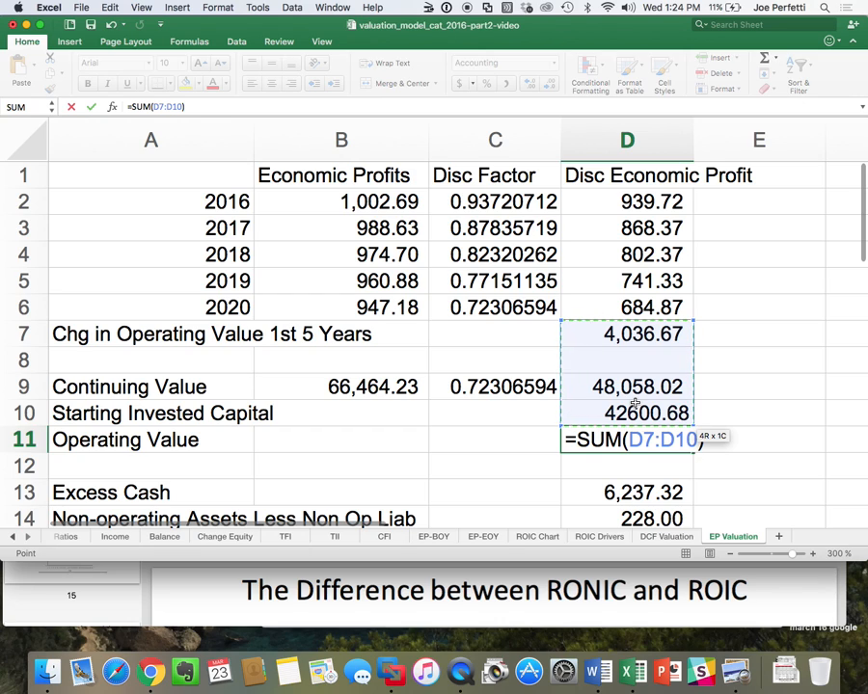
key("Return")
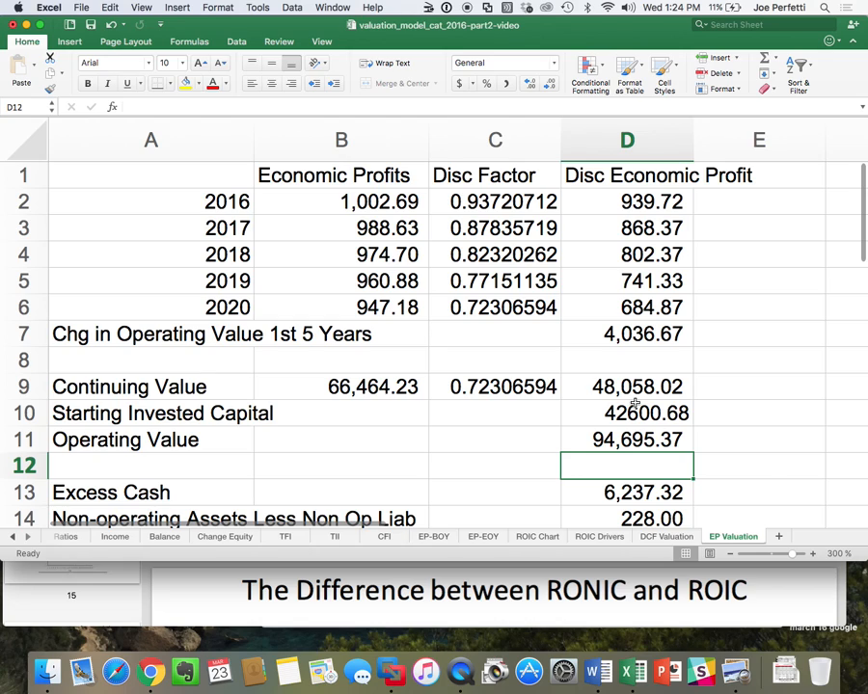
Clear the key value driver formula from the Continuing Value cell B9.
left_click(338, 386)
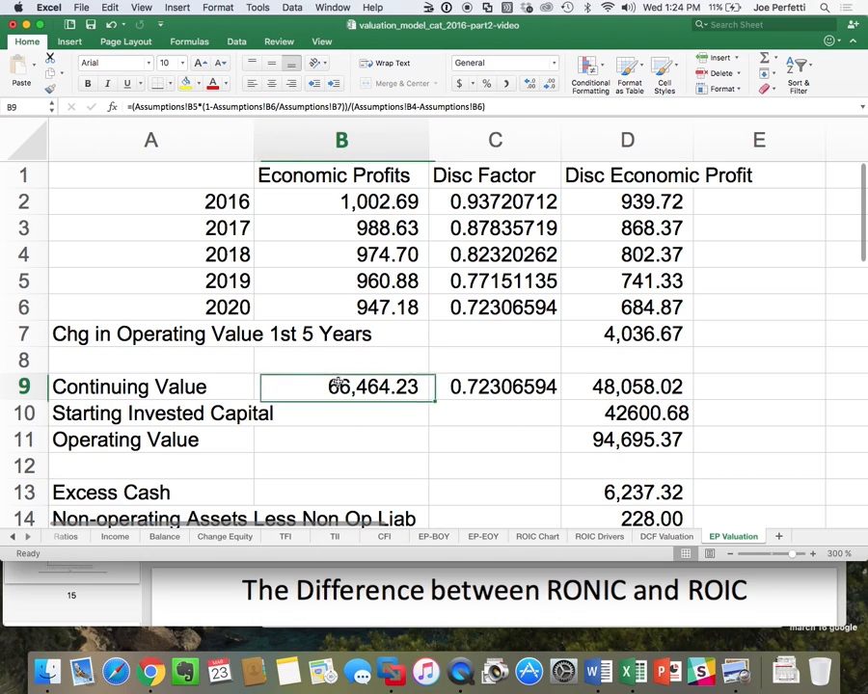
key("Delete")
key("Down")
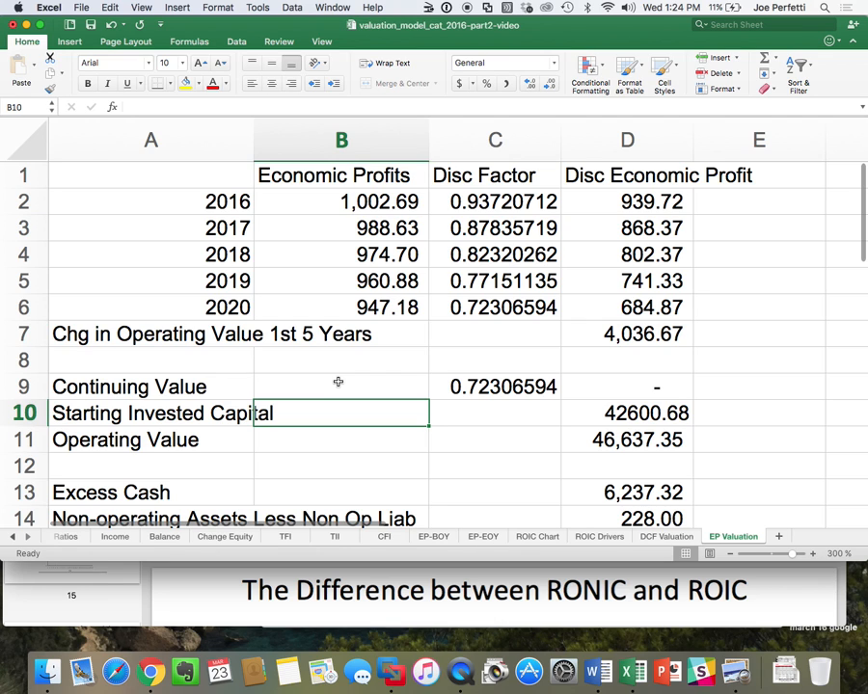
Switch to Lecture 5.pdf in Preview and look up the continuing value formula on the Economic Profit Approach slide.
key("super+Tab")
left_click(339, 387)
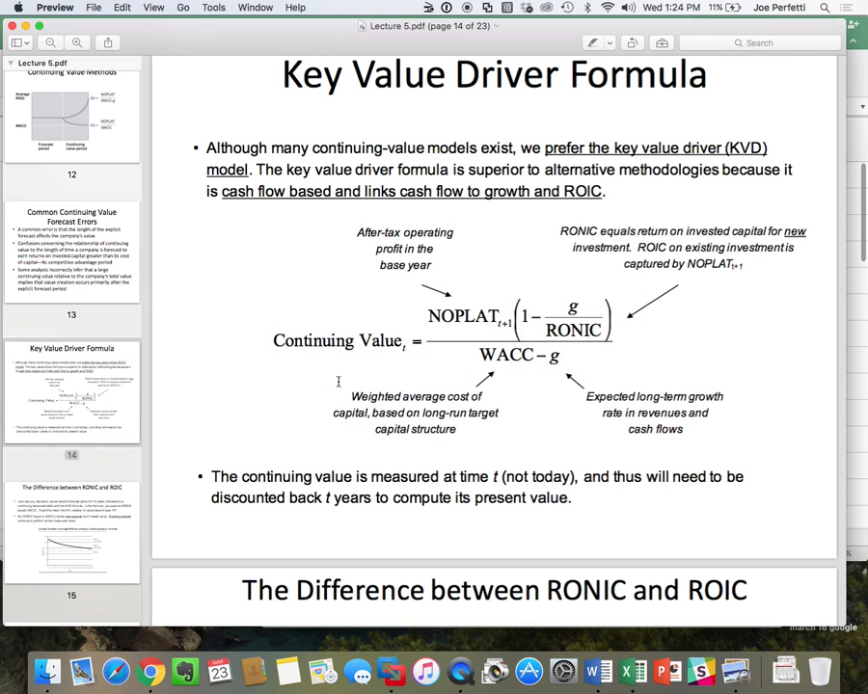
scroll(337, 382, "down", 20)
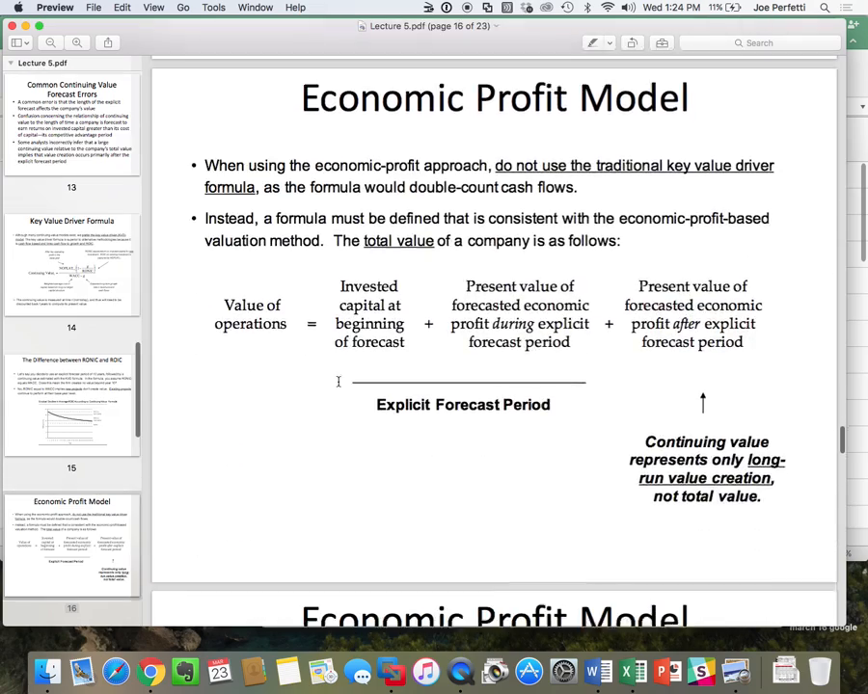
scroll(337, 382, "down", 10)
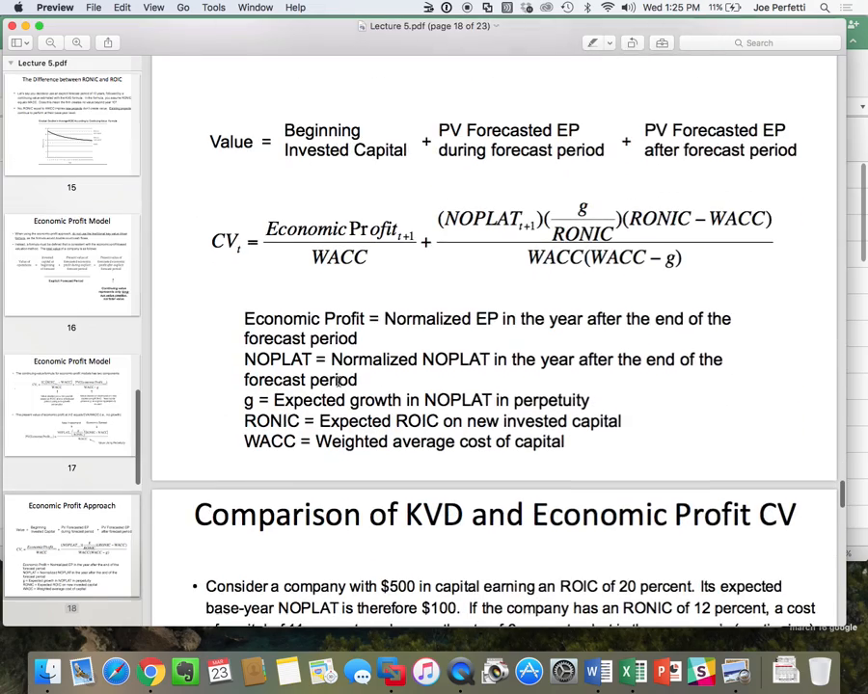
scroll(339, 379, "up", 2)
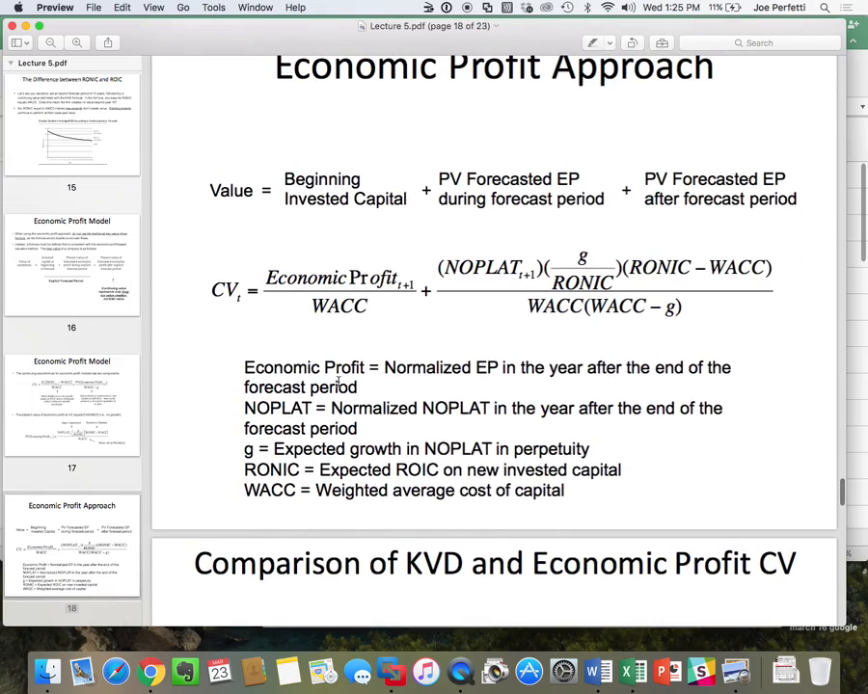
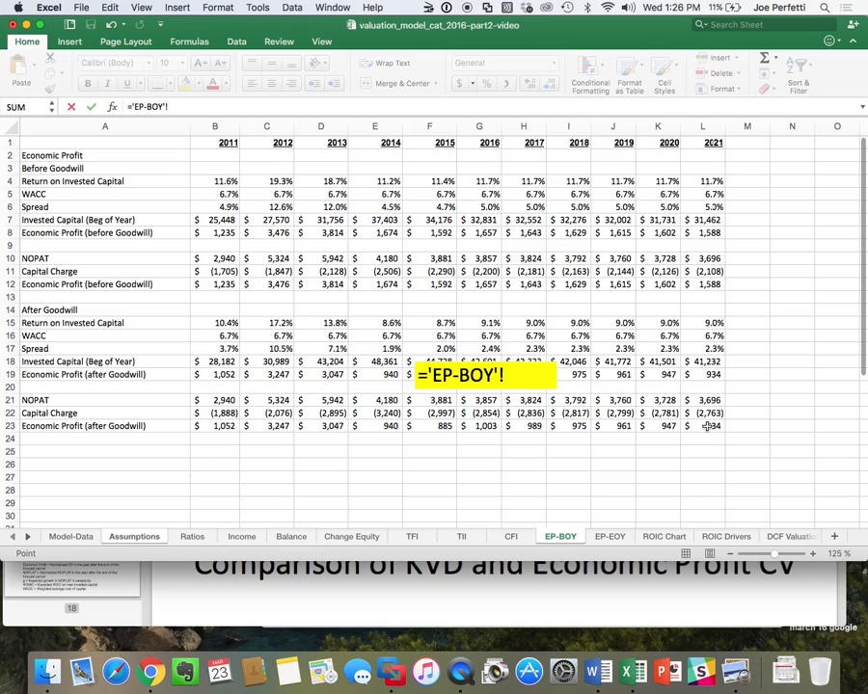
Link the CV EP assumption in B8 to the 2021 economic profit after goodwill in EP-BOY cell L23, formatted in comma style.
left_click(709, 426)
key("Return")
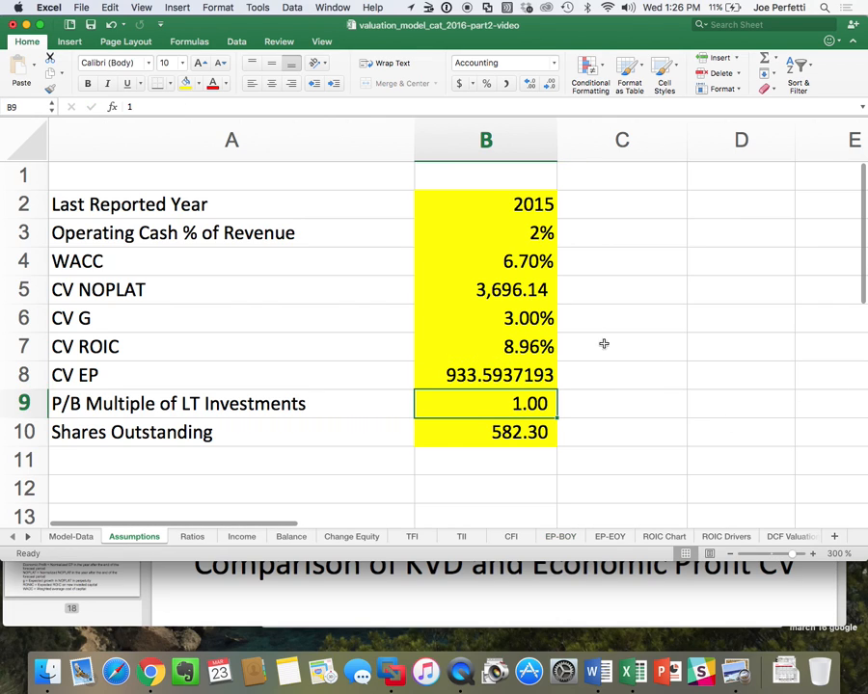
key("Up")
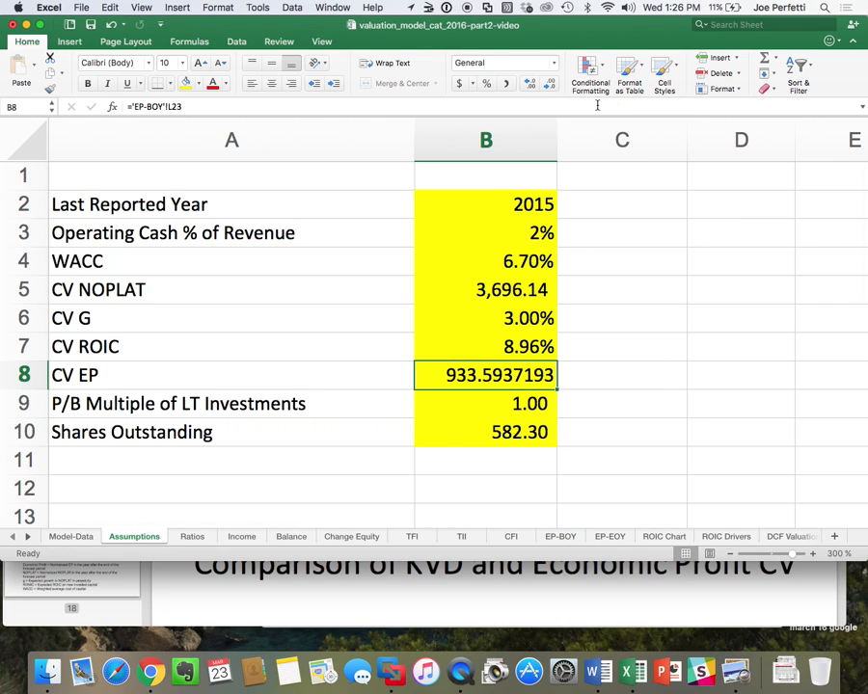
left_click(504, 85)
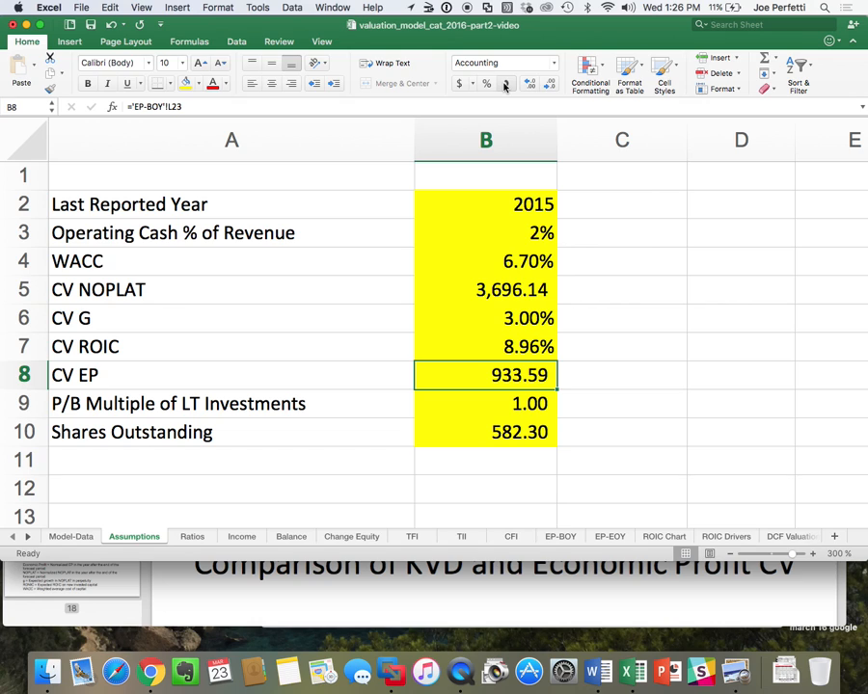
Check the assumptions from WACC to CV EP against the continuing value formula in Lecture 5.pdf in Preview, and return to Excel.
left_click_drag(128, 260, 95, 374)
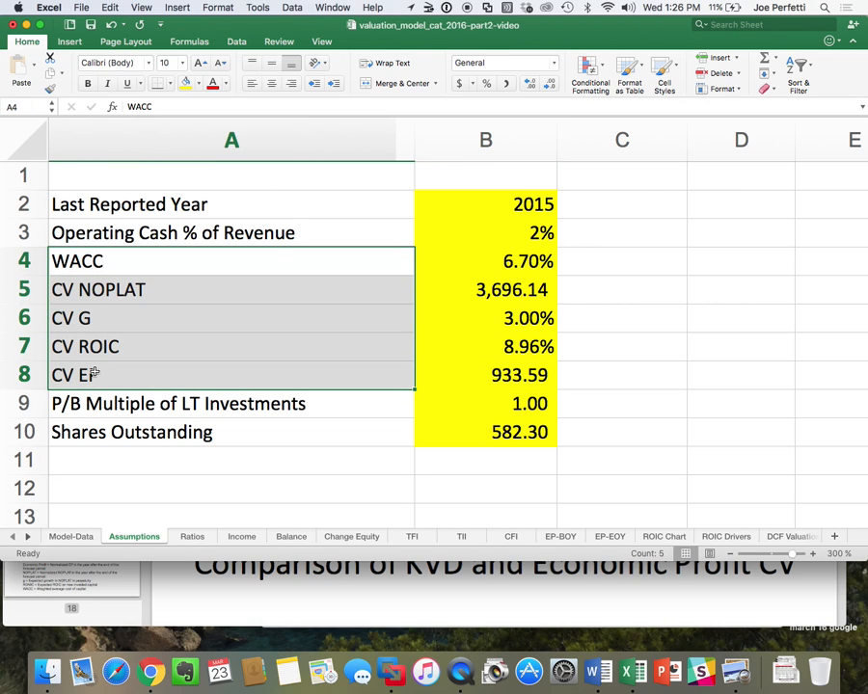
key("super+Tab")
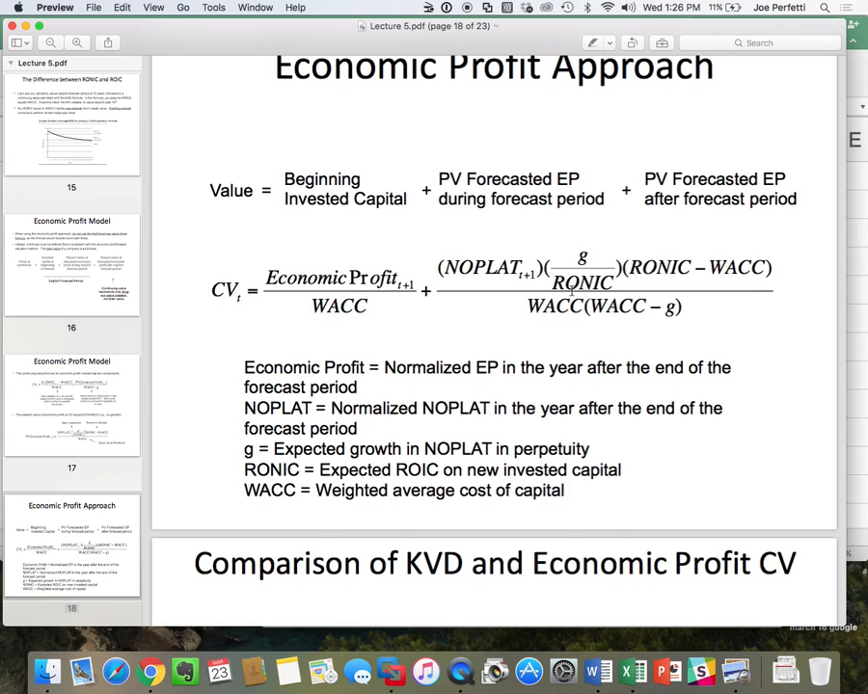
key("super+Tab")
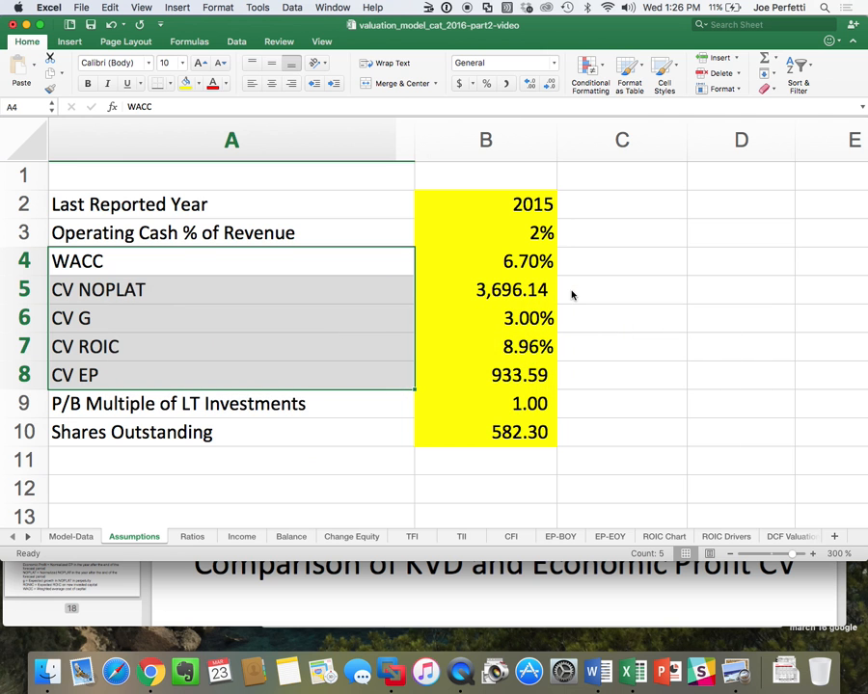
Start the Continuing Value formula in B9 of the EP Valuation sheet with CV EP divided by WACC: =(Assumptions!B8/Assumptions!B4).
left_click(27, 536)
left_click(684, 536)
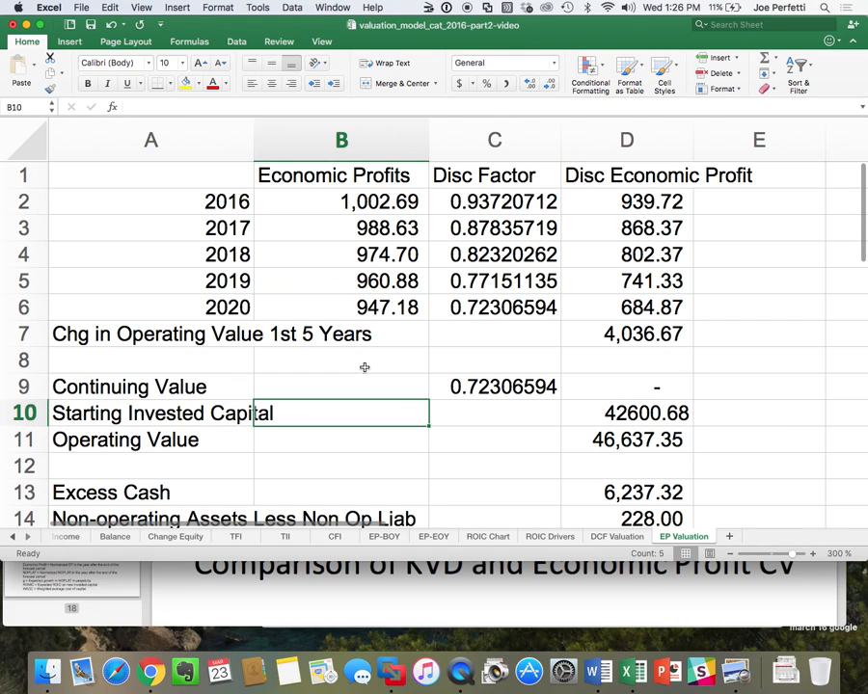
left_click(336, 385)
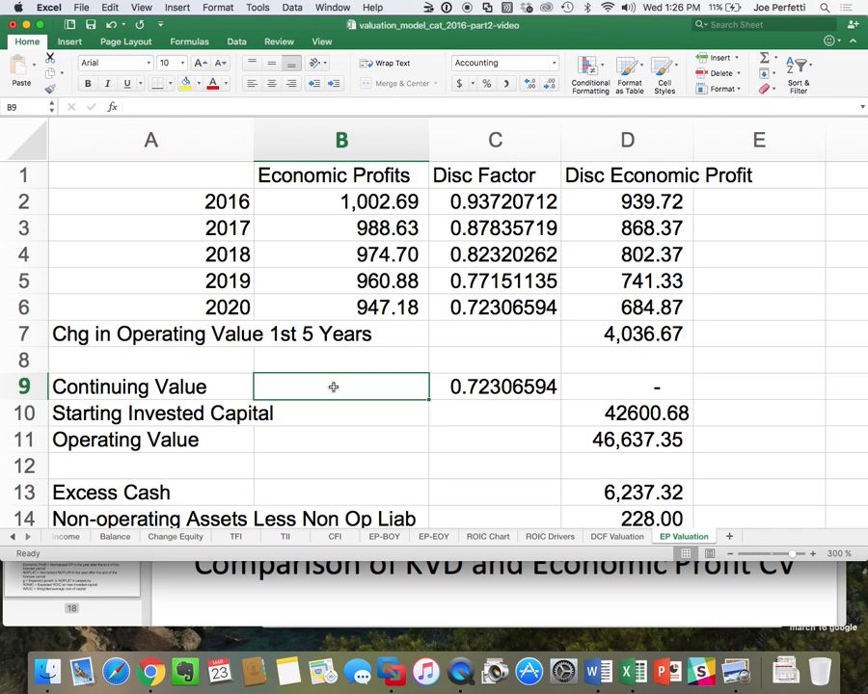
type("=(")
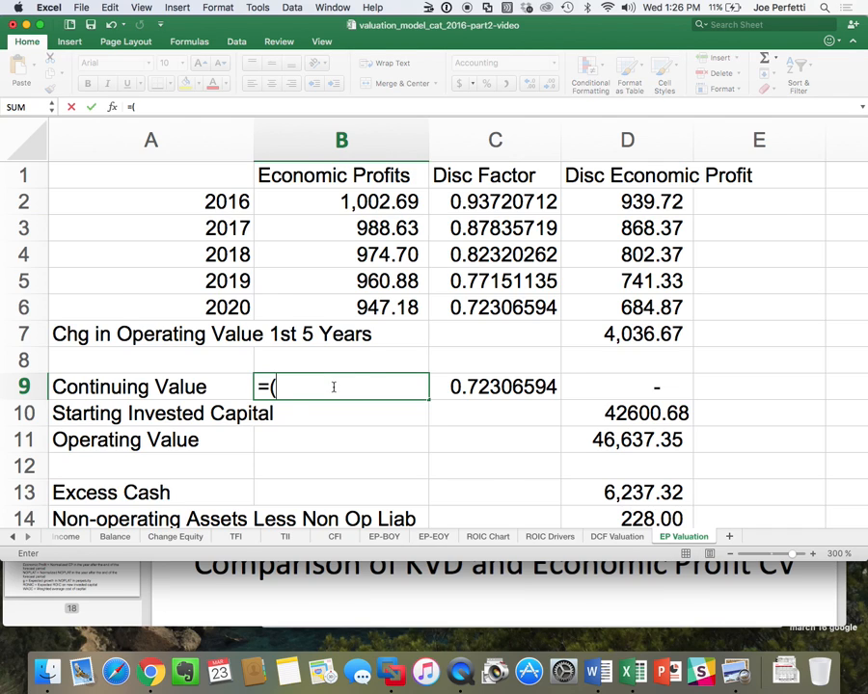
key("super+Tab")
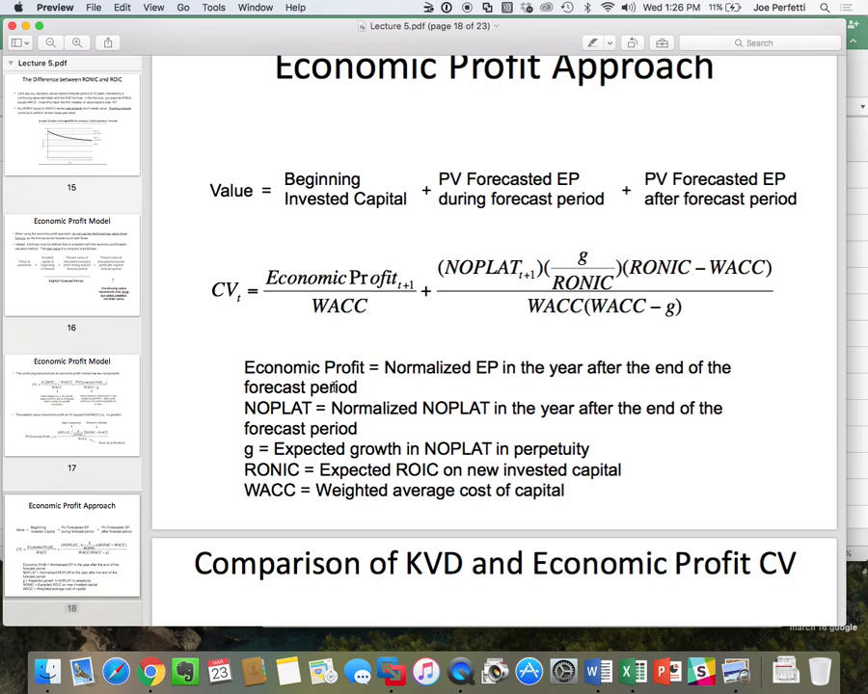
key("super+Tab")
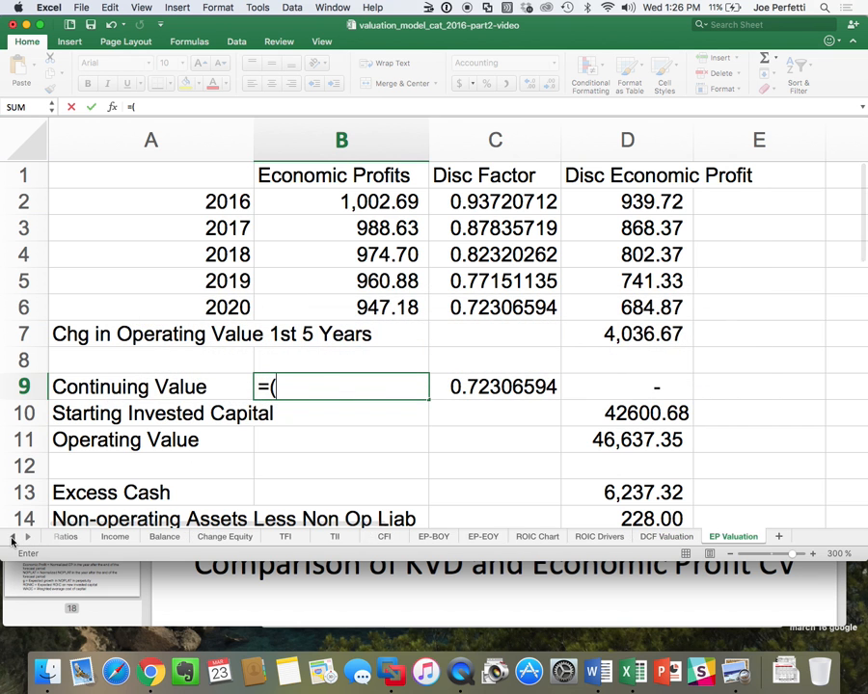
left_click(13, 538)
left_click(13, 538)
left_click(151, 537)
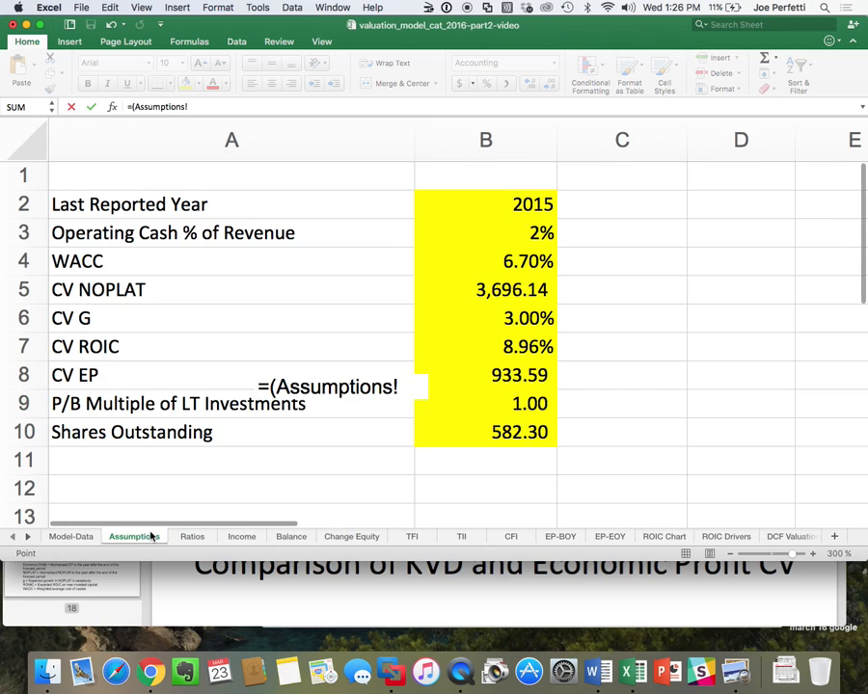
left_click(509, 374)
type("/")
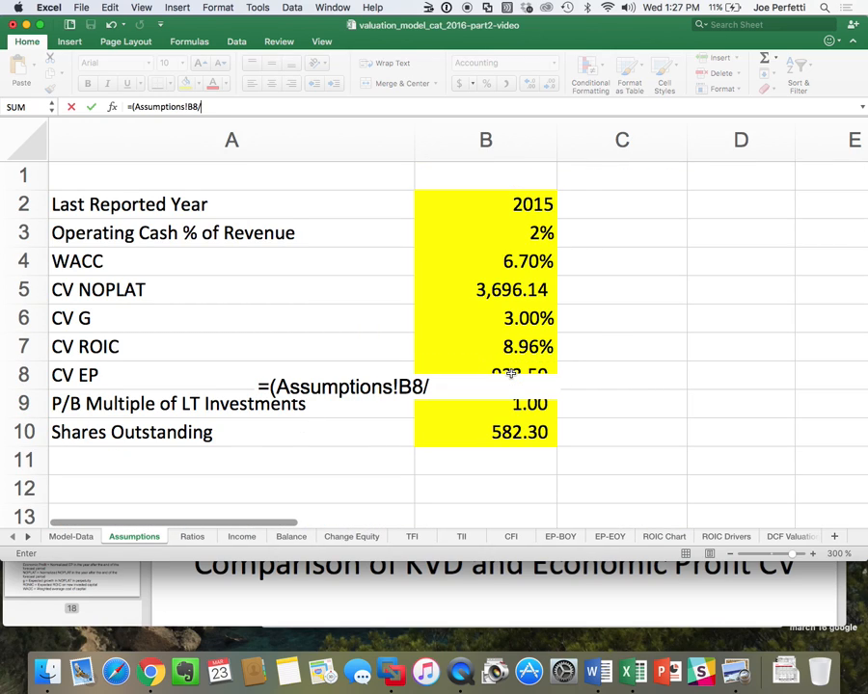
left_click(532, 255)
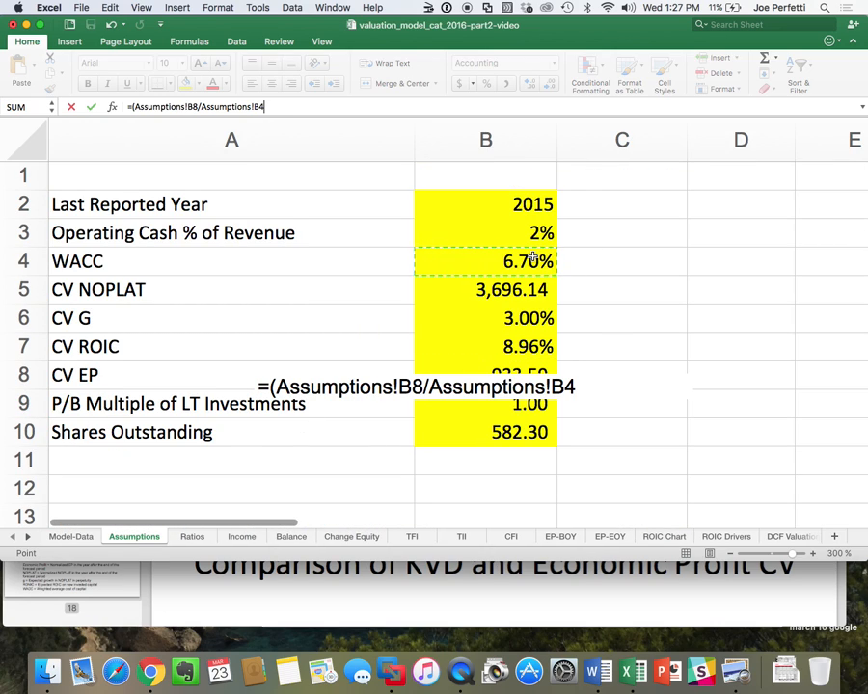
type(")+(")
Add the second term's CV NOPLAT times growth over ROIC to the formula: +(Assumptions!B5*(Assumptions!B6/Assumptions!B7).
key("super+Tab")
key("super+Tab")
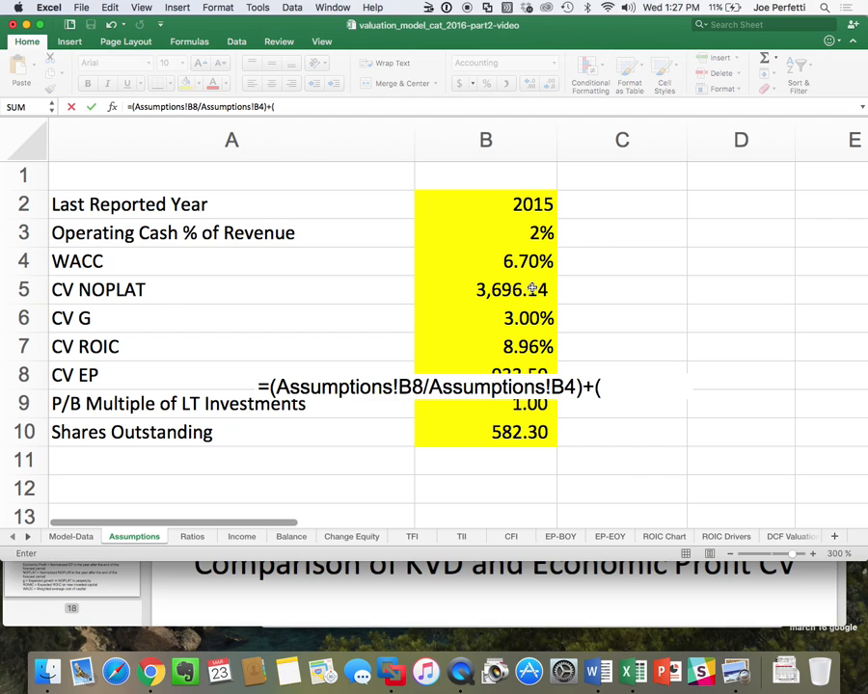
left_click(531, 289)
type("*(")
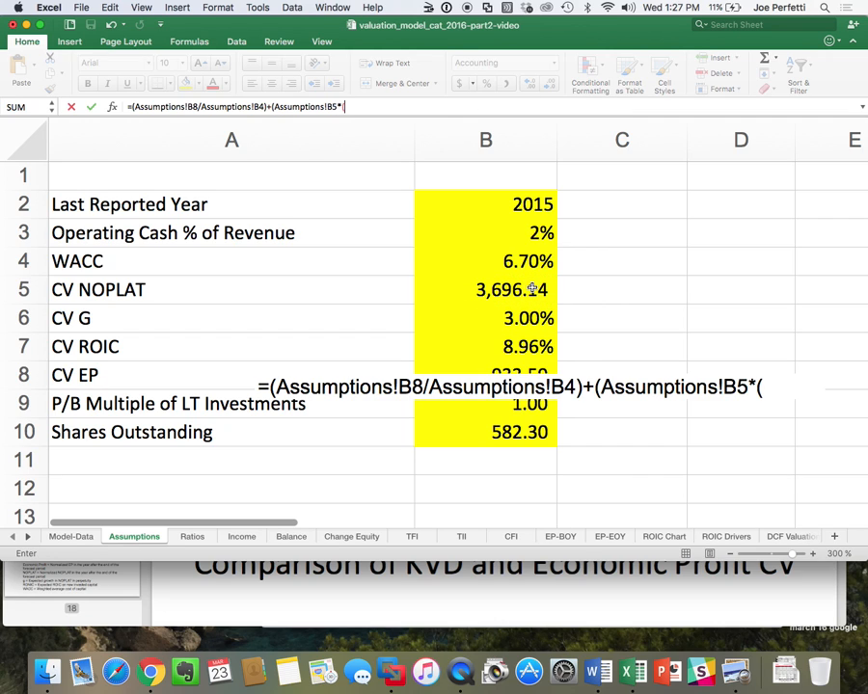
key("super+Tab")
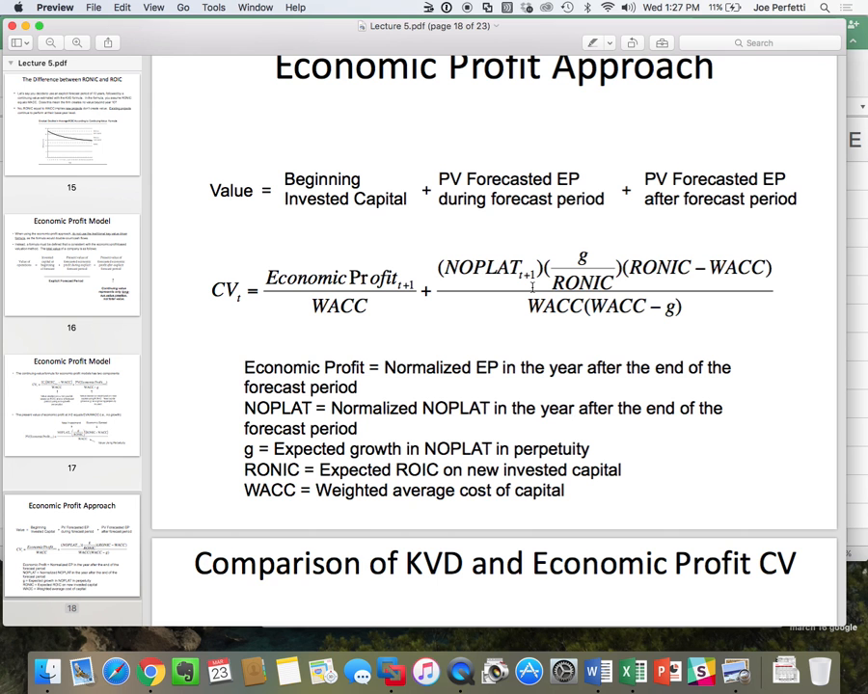
key("super+Tab")
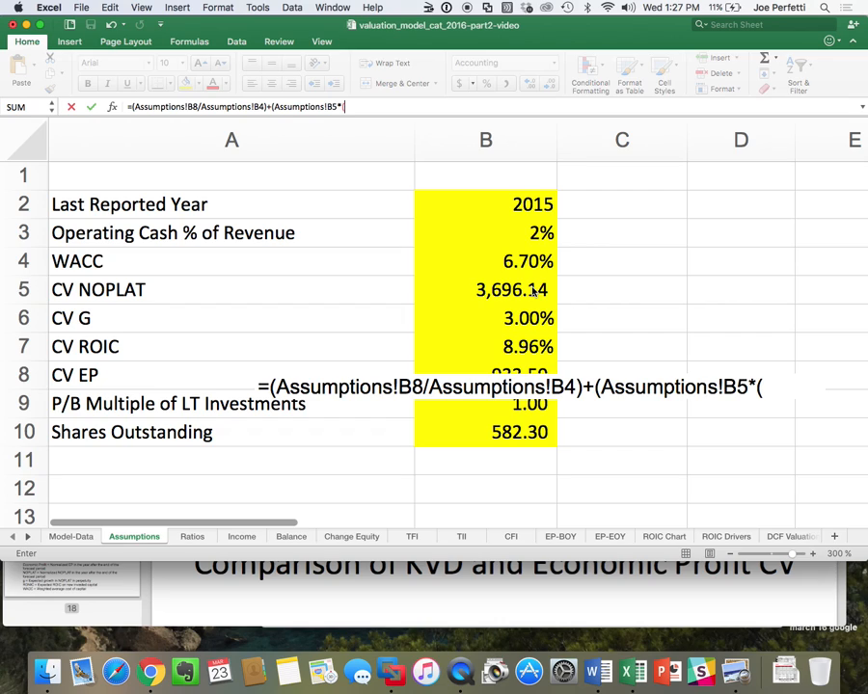
left_click(516, 319)
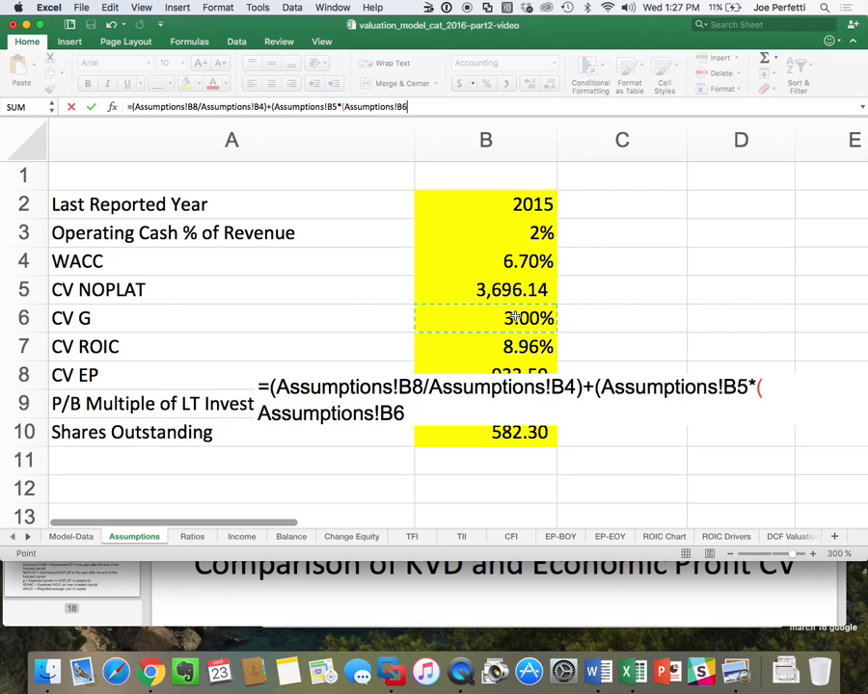
type("/")
left_click(502, 349)
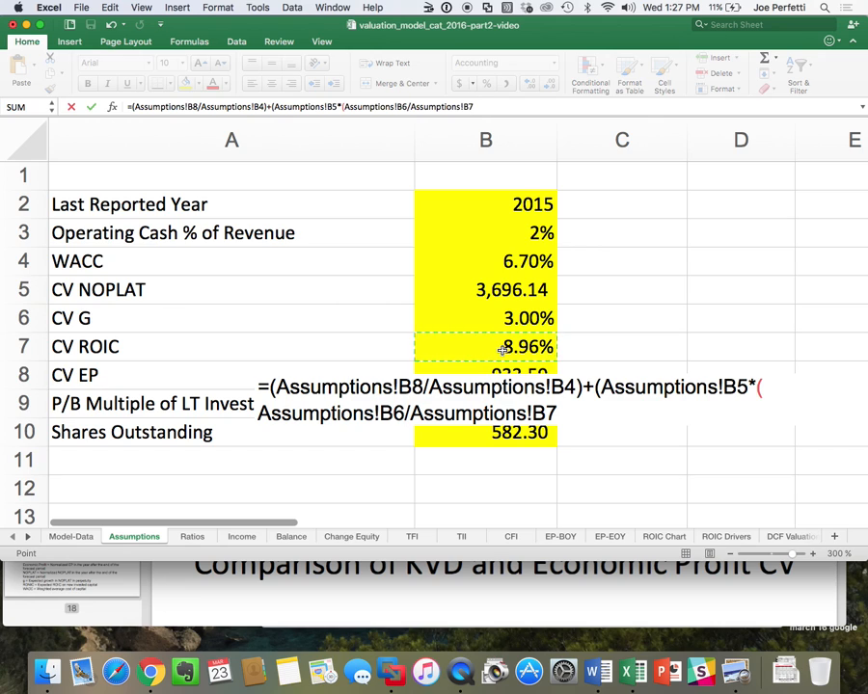
type(")*(")
Complete the second term's numerator by multiplying by the ROIC minus WACC spread, (Assumptions!B7-Assumptions!B4).
key("super+Tab")
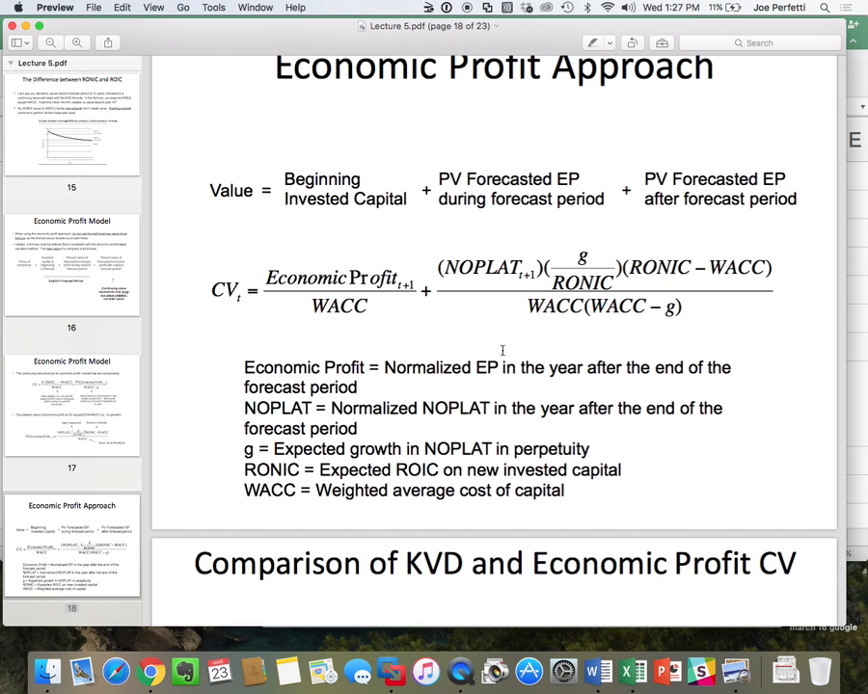
key("super+Tab")
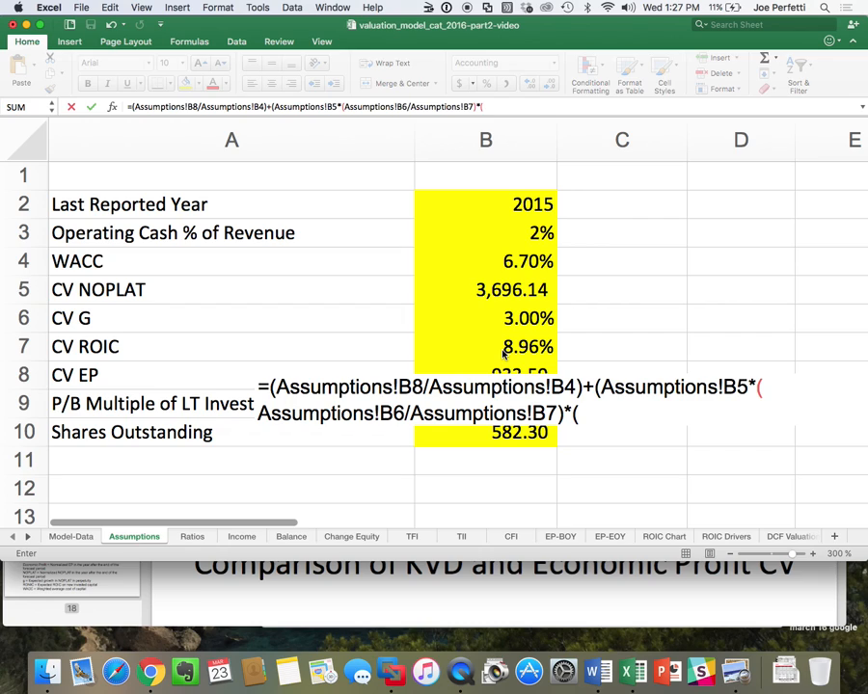
left_click(502, 349)
type("-")
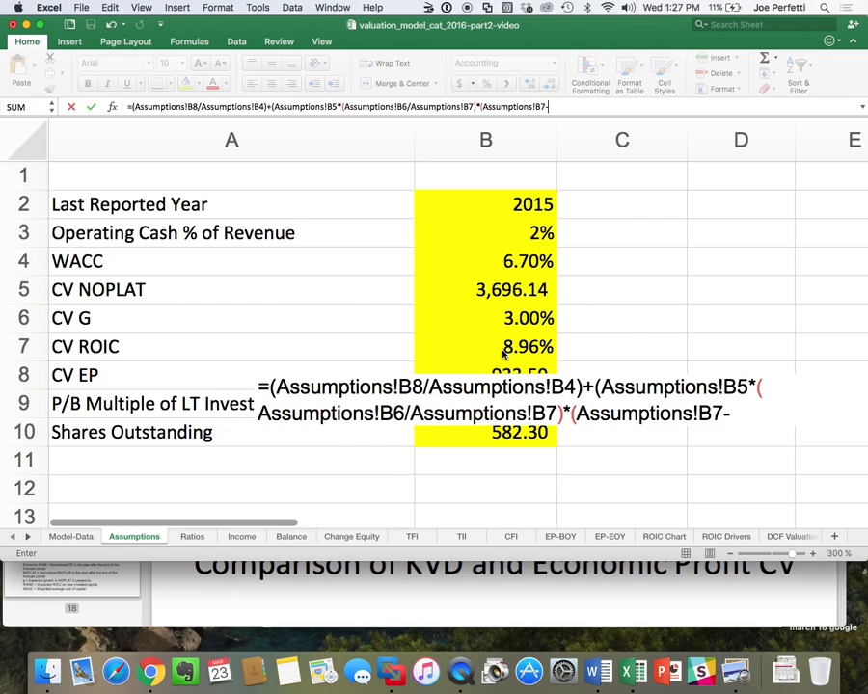
left_click(532, 260)
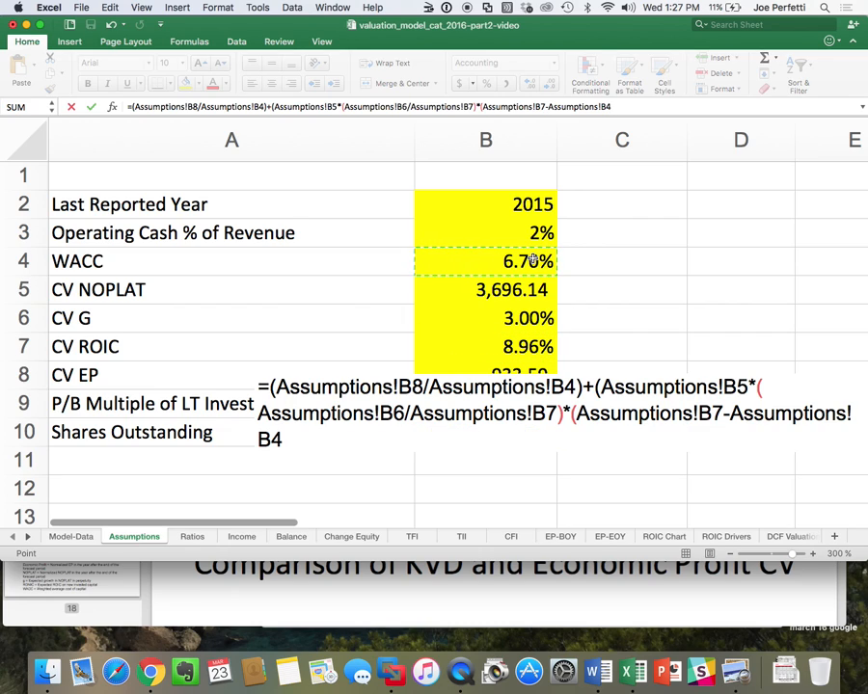
type("))/(")
Divide the second term by (Assumptions!B4*(Assumptions!B4-Assumptions!B6)), check the formula against the lecture slide, and enter it in B9.
key("super+Tab")
key("super+Tab")
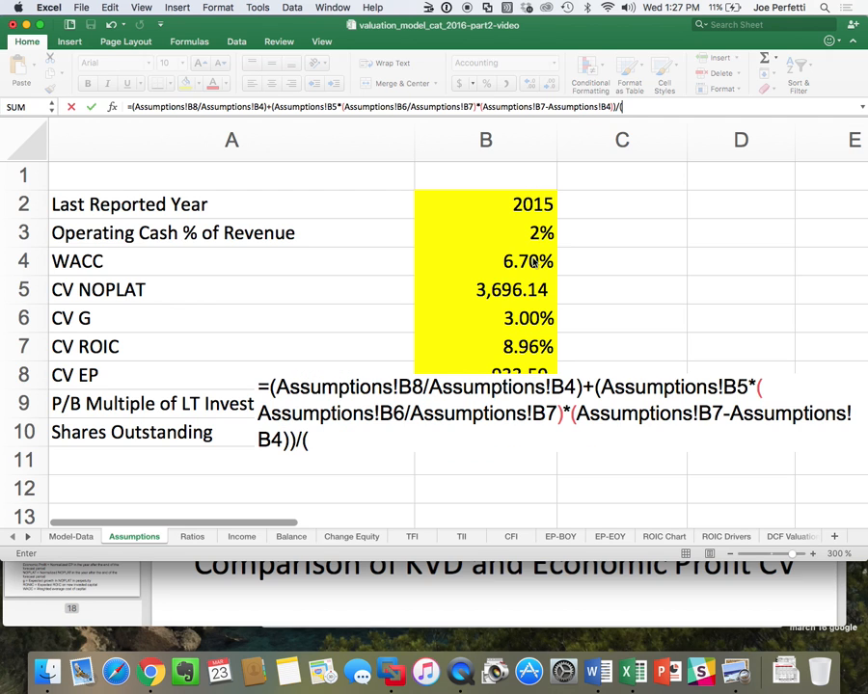
left_click(535, 262)
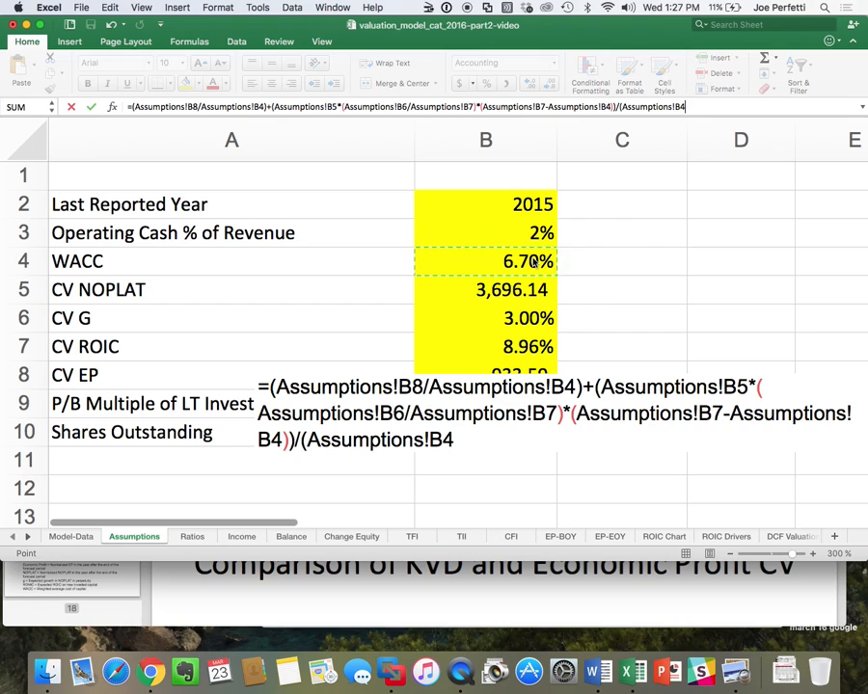
type("*(")
left_click(534, 262)
left_click(510, 262)
type("-")
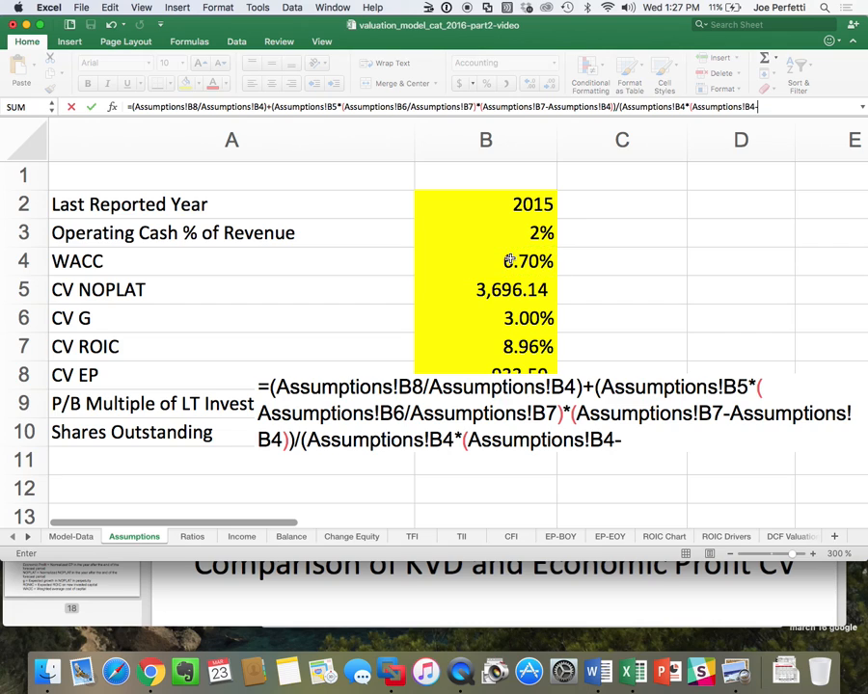
left_click(479, 319)
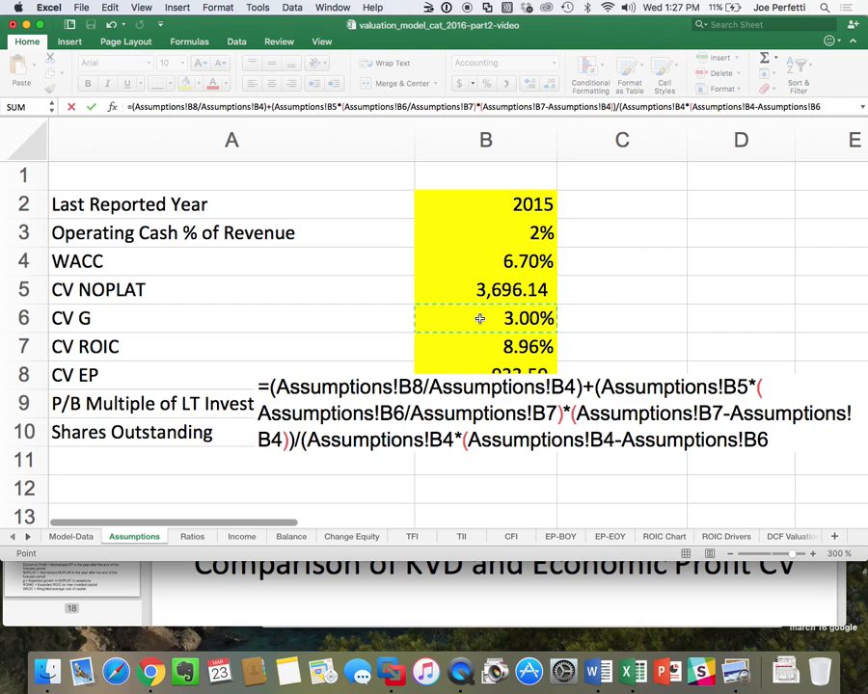
type("))")
key("super+Tab")
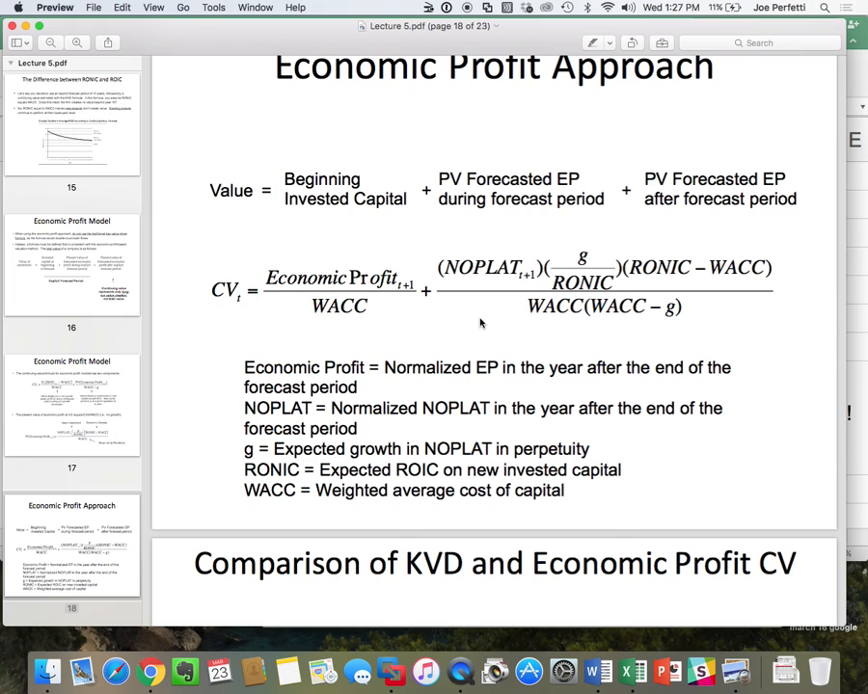
key("super+Tab")
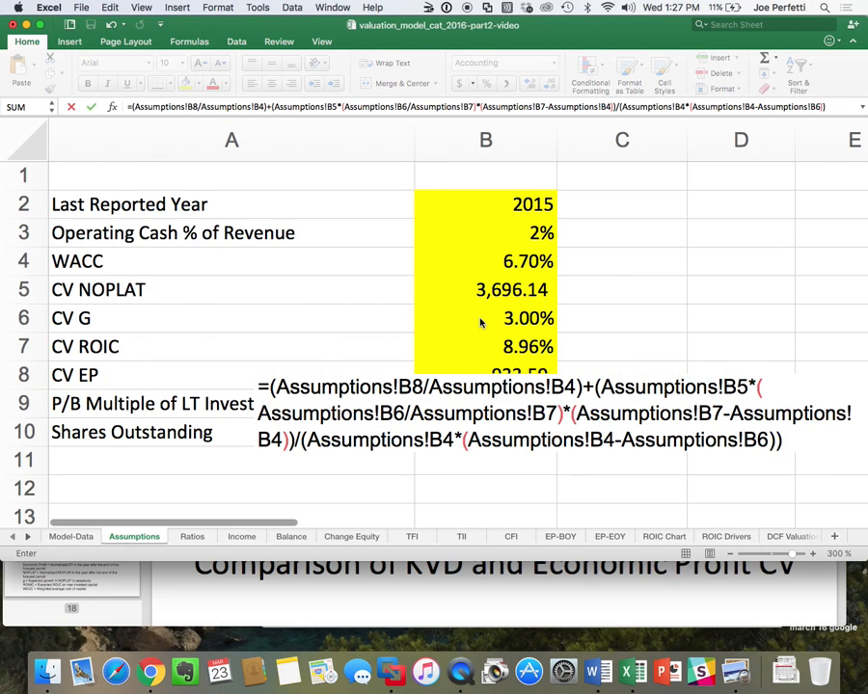
key("Escape")
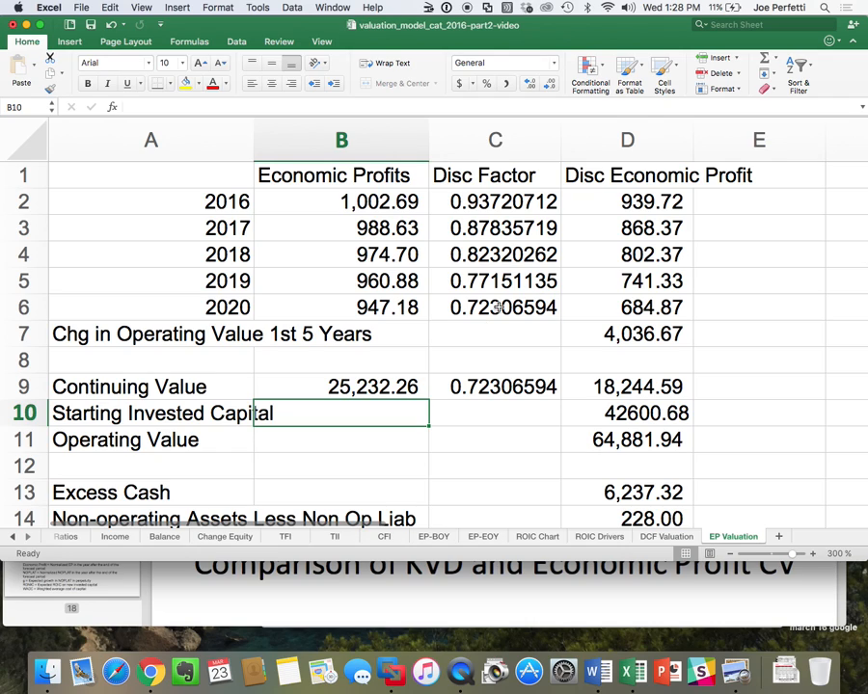
Review the continuing value and operating value on the EP Valuation sheet and compare them with the DCF Valuation sheet.
left_click(376, 388)
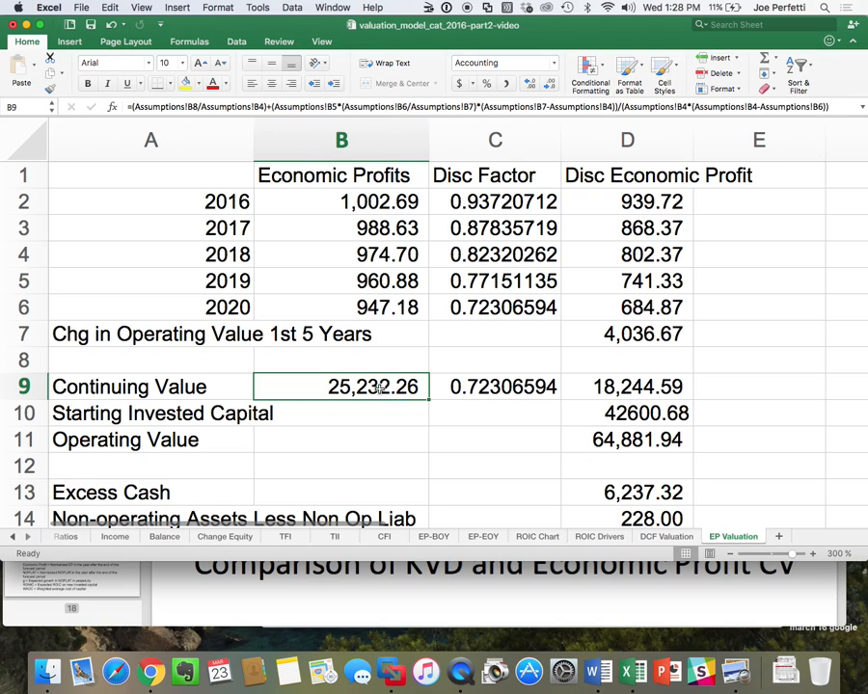
left_click(680, 387)
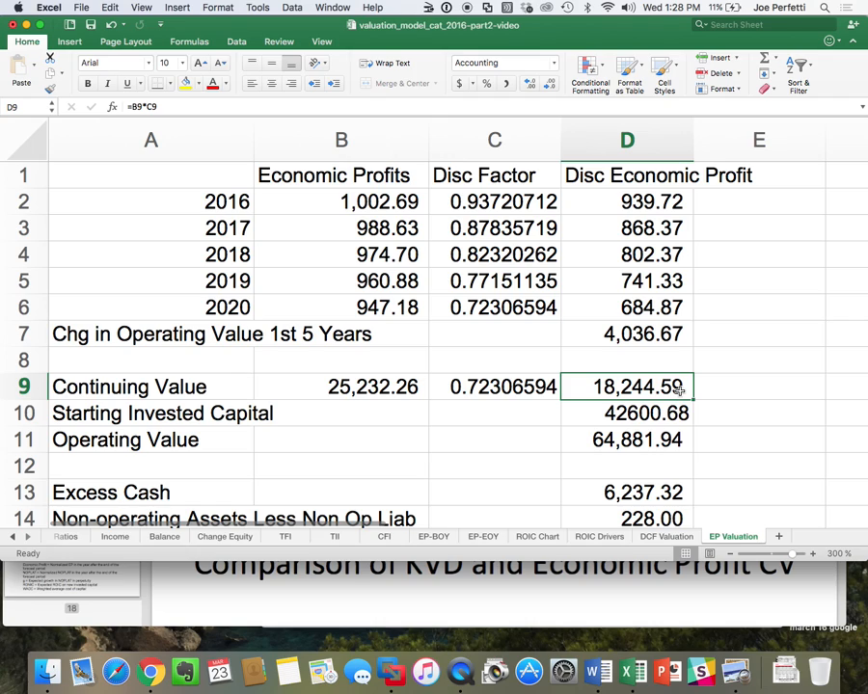
left_click(630, 441)
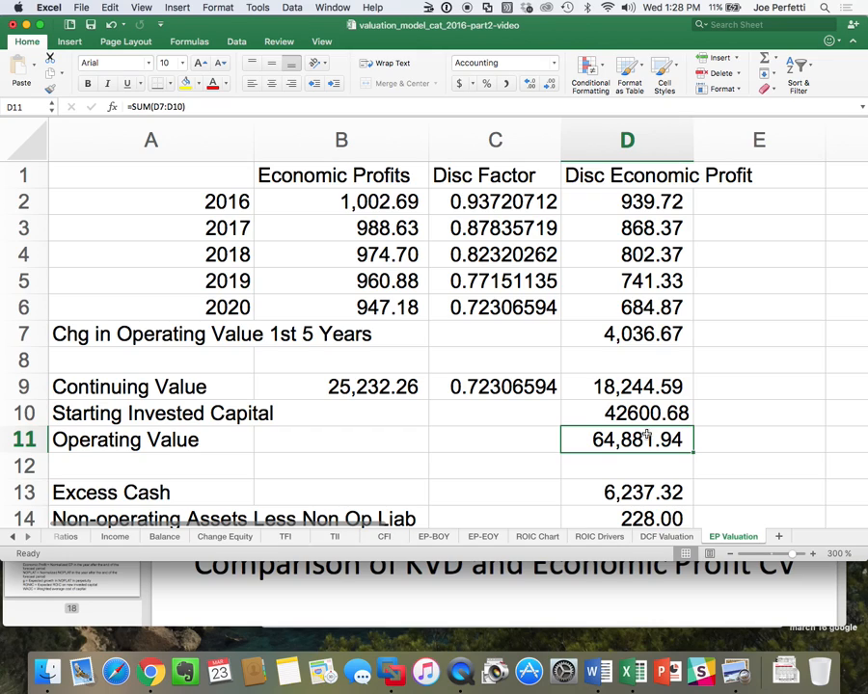
left_click(684, 538)
scroll(689, 366, "up", 10)
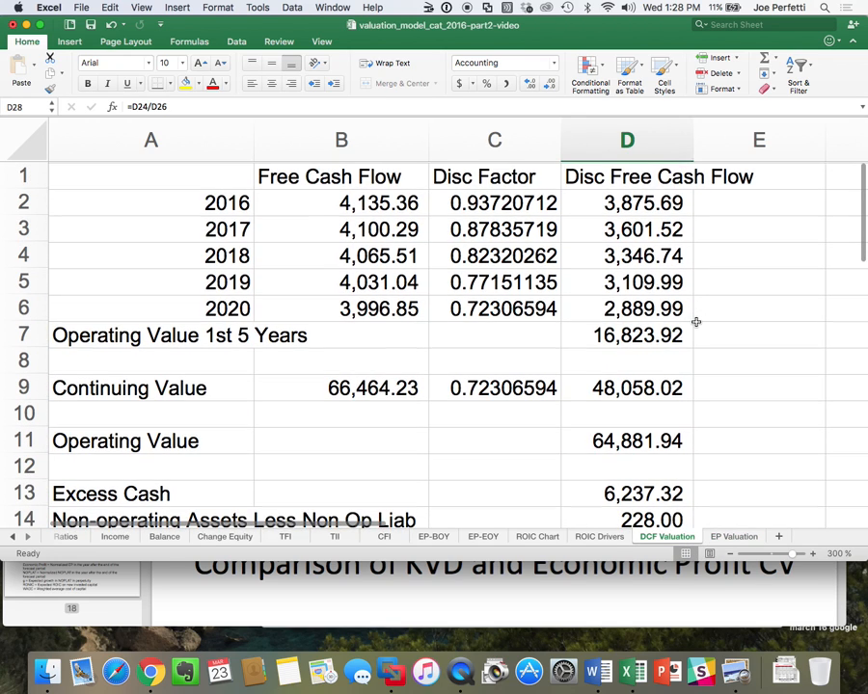
Label cell E10 on the DCF Valuation sheet as Check, beside the operating value.
left_click(638, 441)
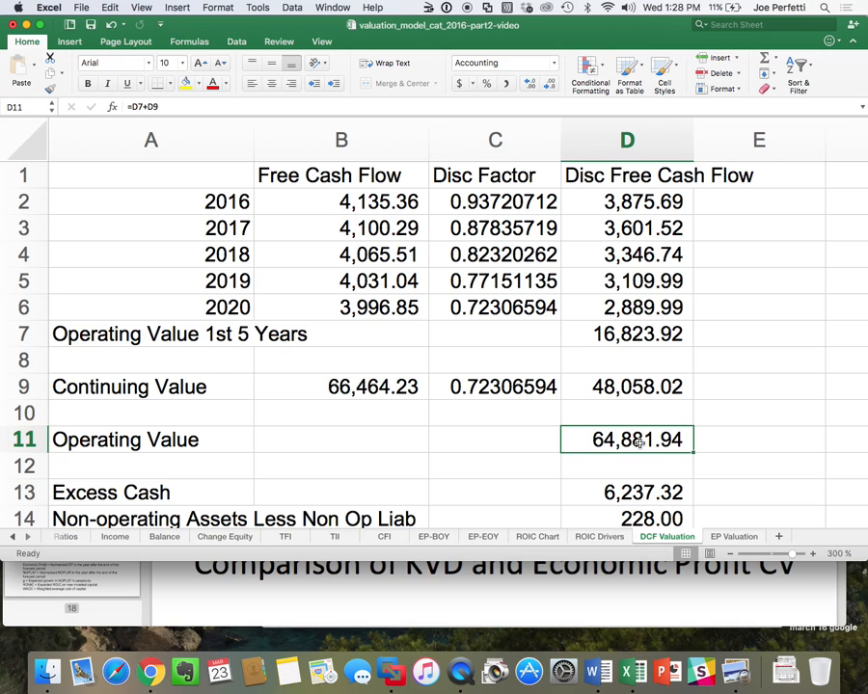
left_click(738, 417)
type("C")
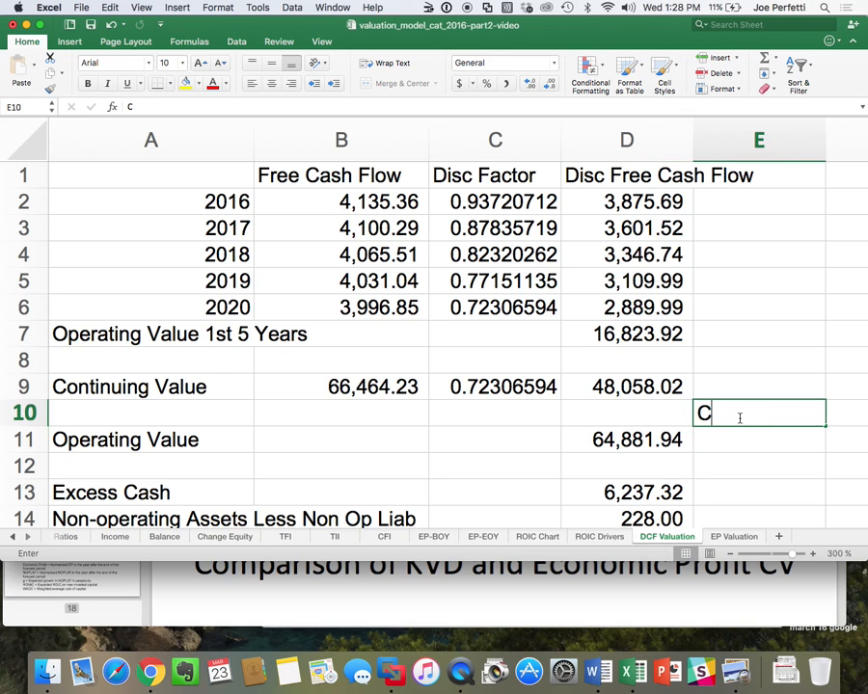
type("heck")
key("Return")
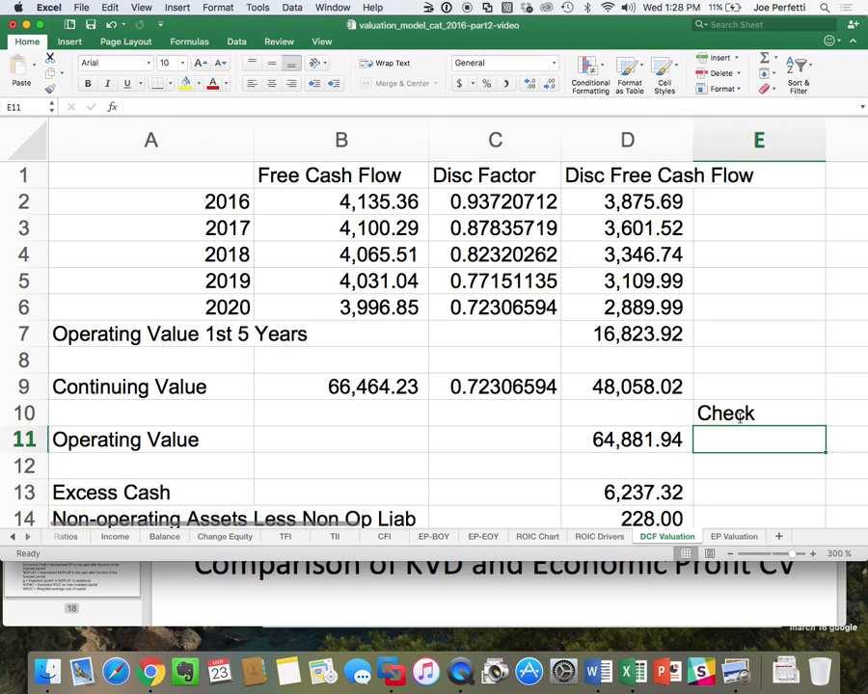
Enter =D11-'EP Valuation'!D11 in E11 to compare the operating values of the two valuation methods.
type("=")
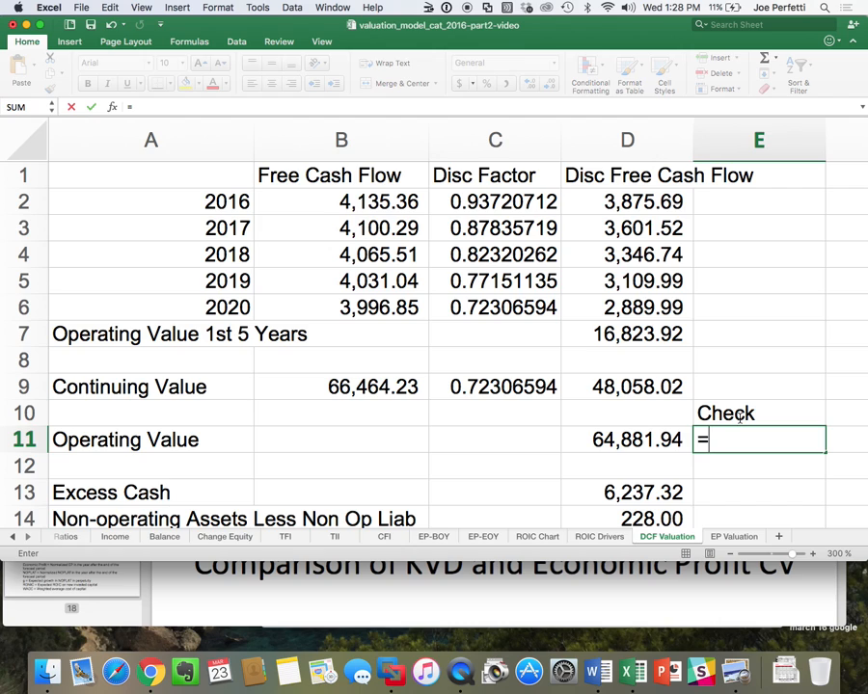
key("Left")
type("-")
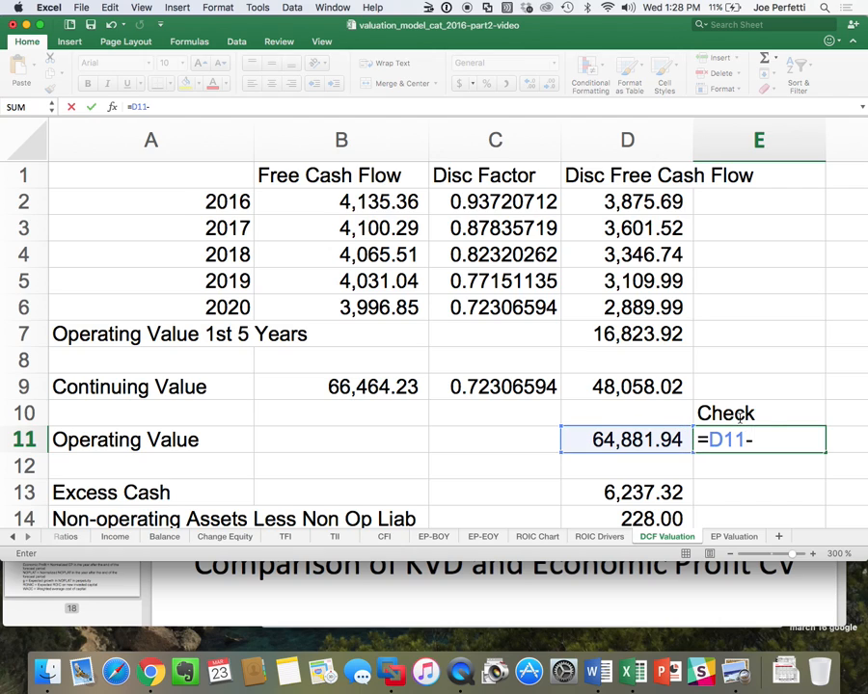
left_click(734, 536)
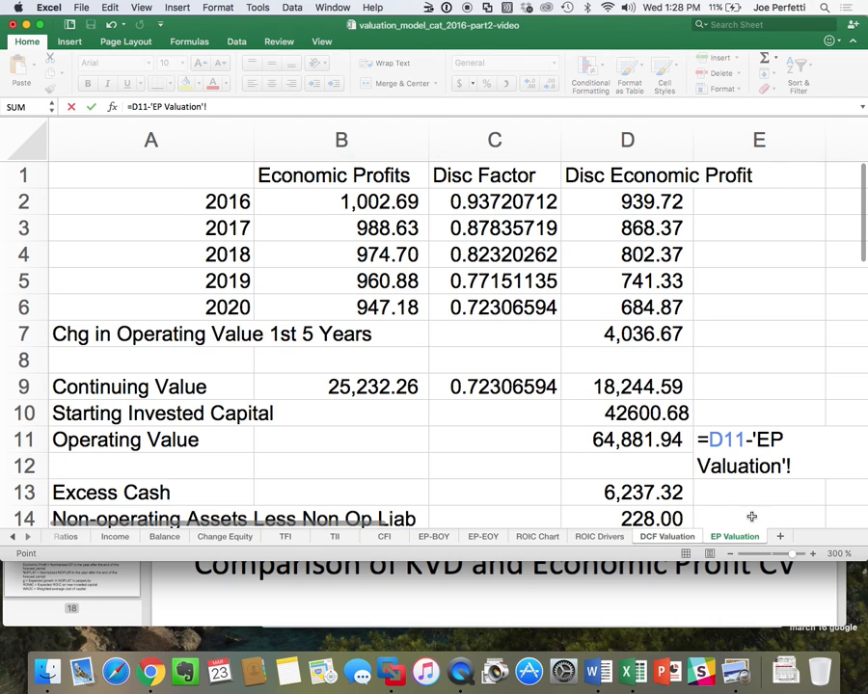
left_click(626, 440)
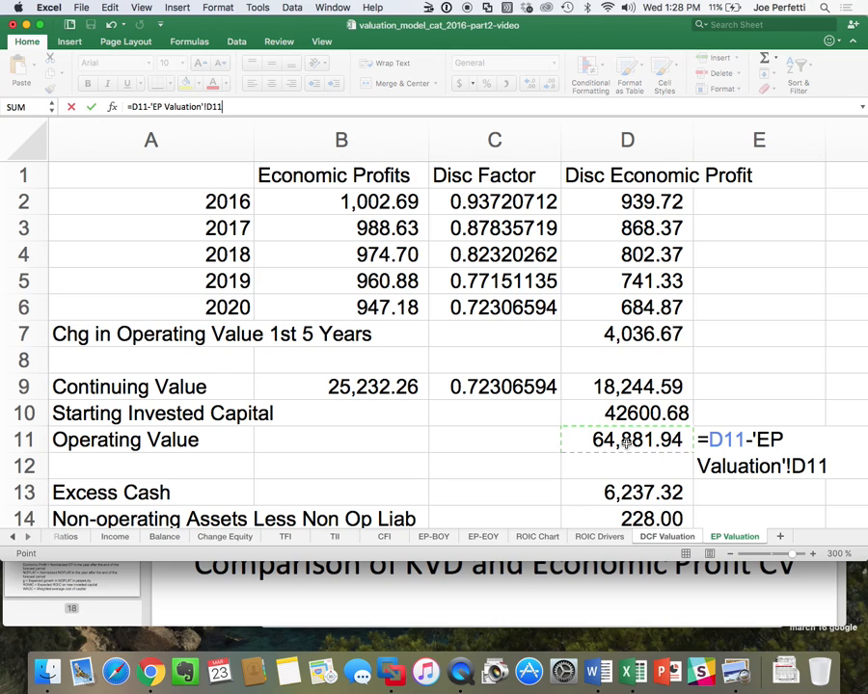
key("Return")
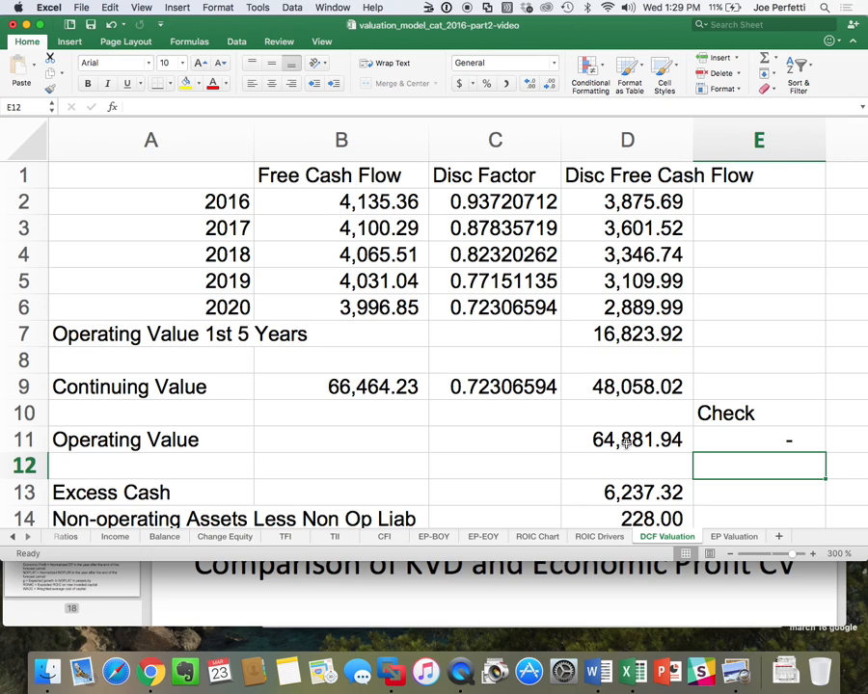
Apply comma number formatting to the starting invested capital in D10 on EP Valuation and display the continuing value formula in B9.
left_click(730, 537)
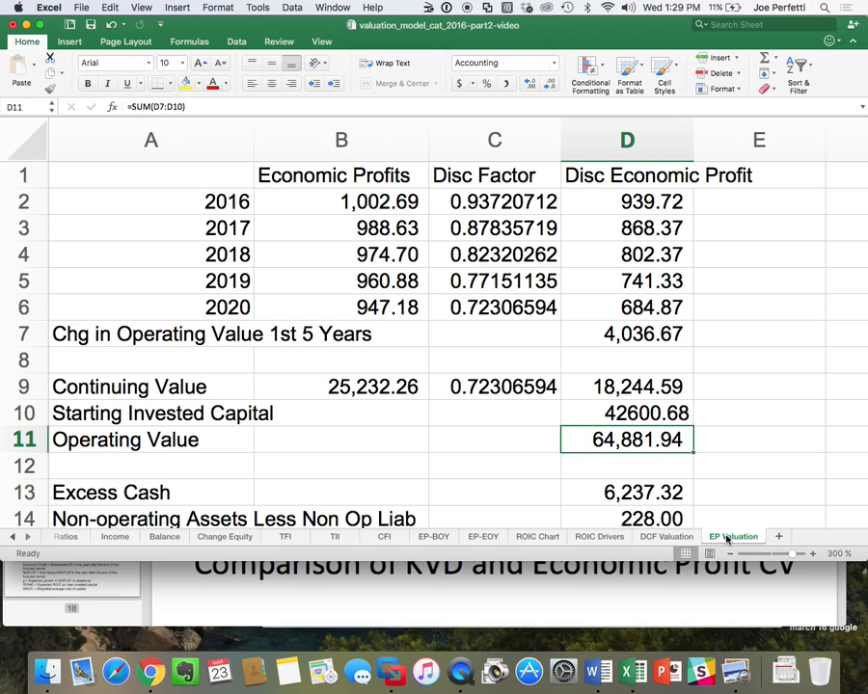
left_click(655, 391)
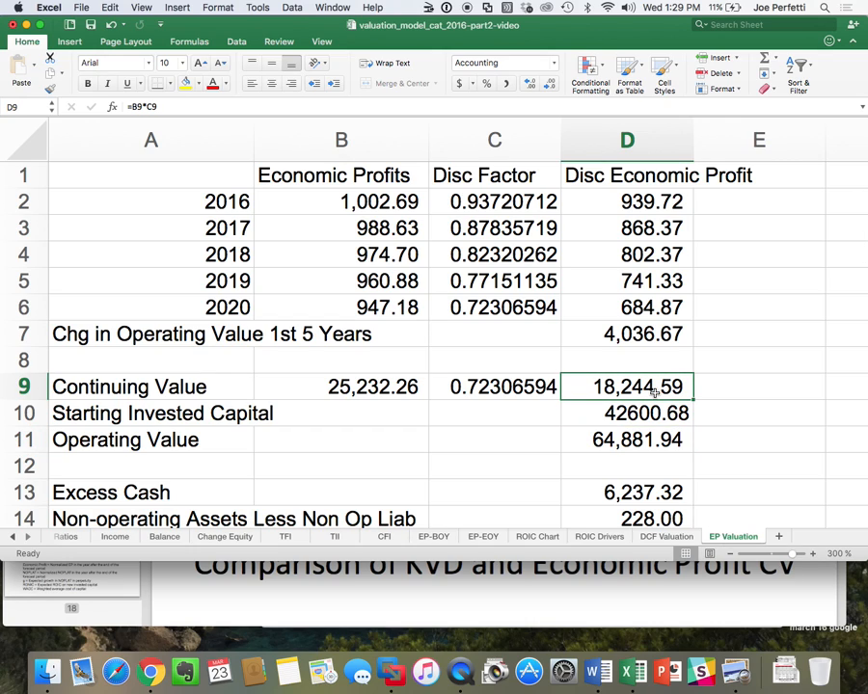
left_click(651, 331)
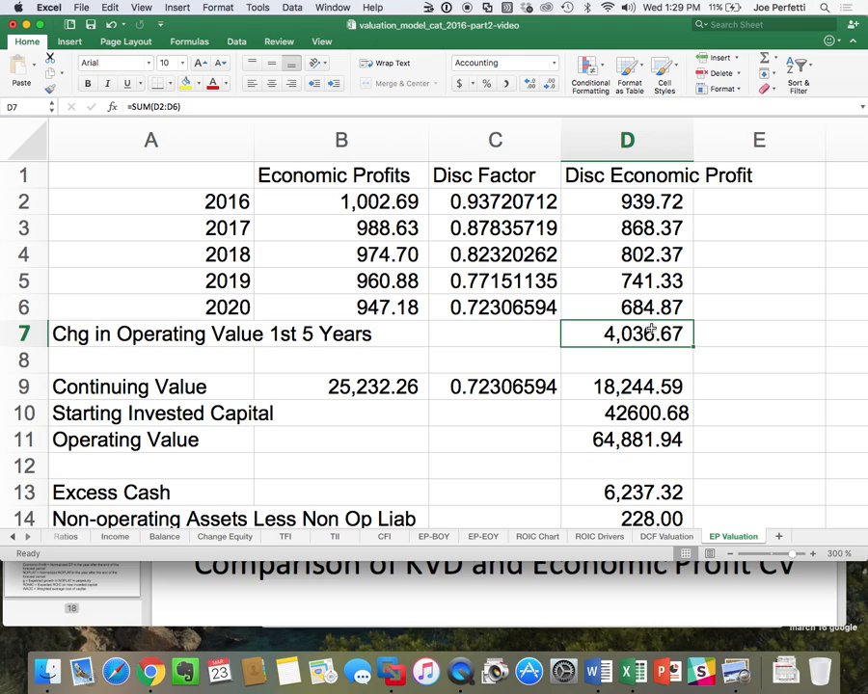
left_click(636, 412)
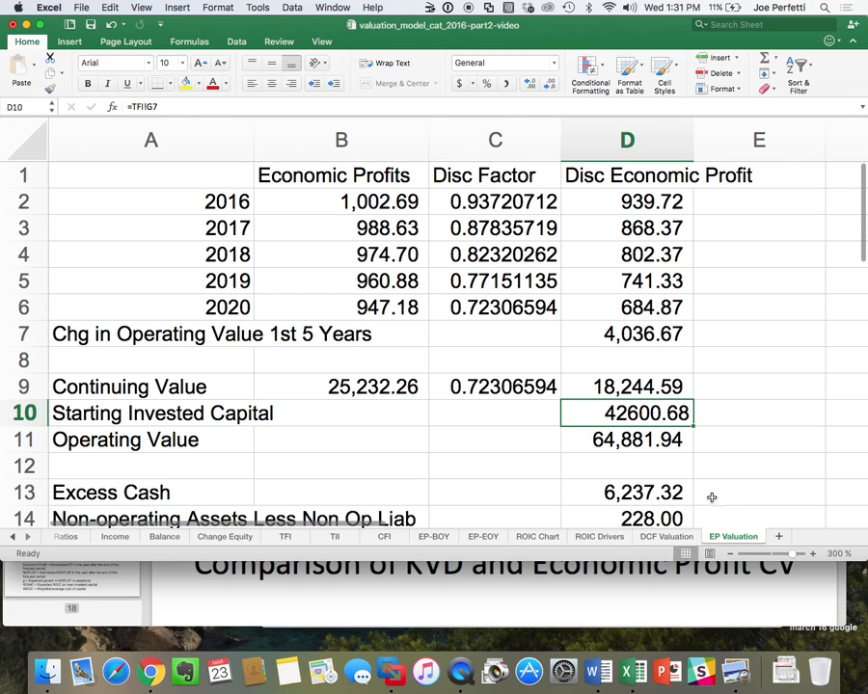
left_click(506, 86)
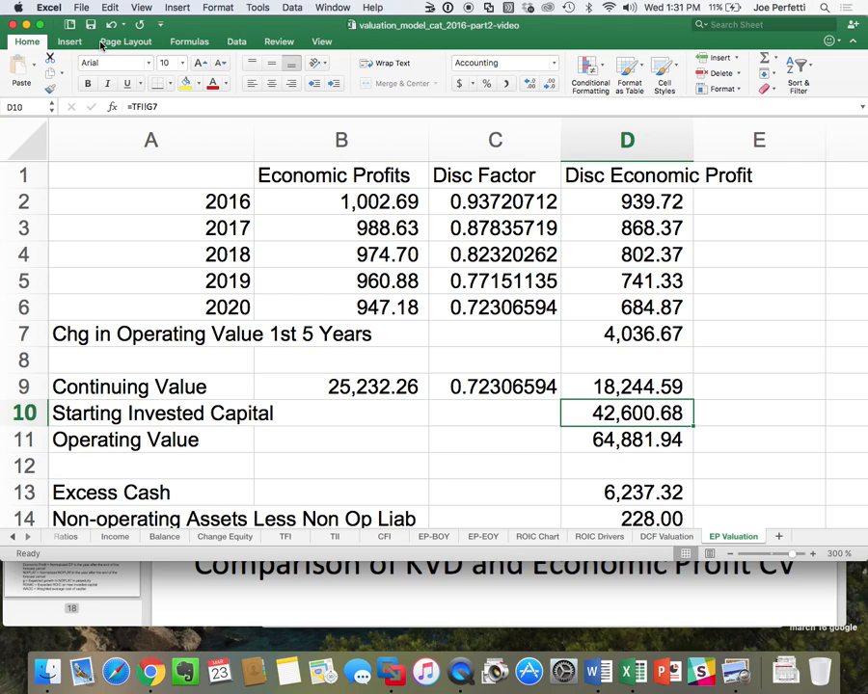
double_click(370, 385)
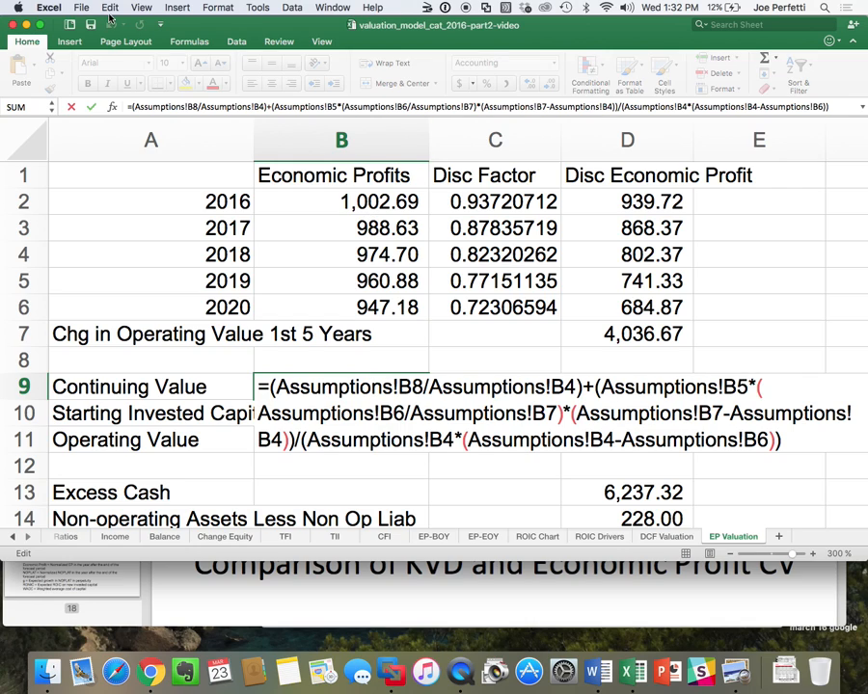
Open the recent workbook MS Model_CAT_client with macros disabled and enlarge its window.
left_click(79, 6)
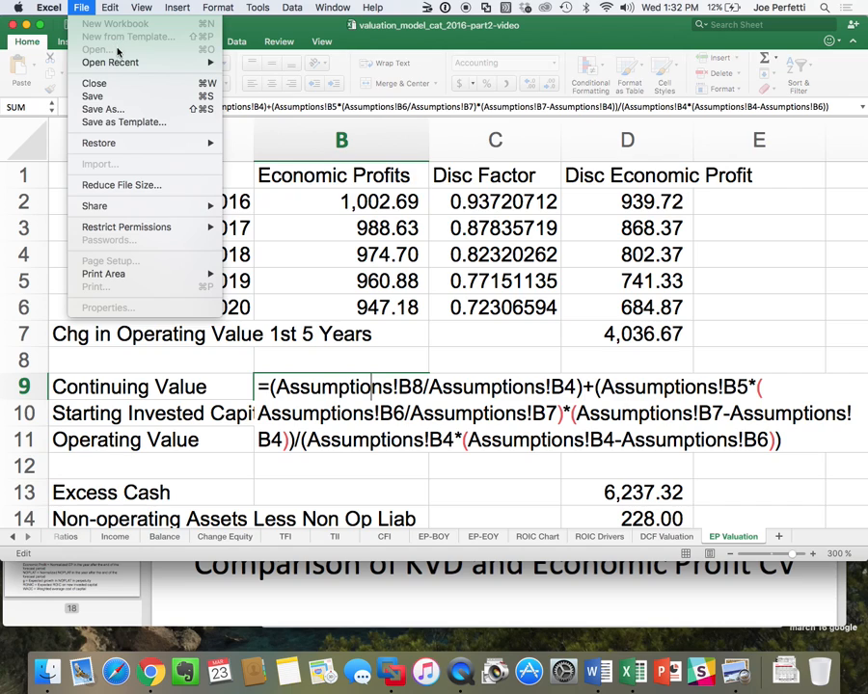
mouse_move(117, 66)
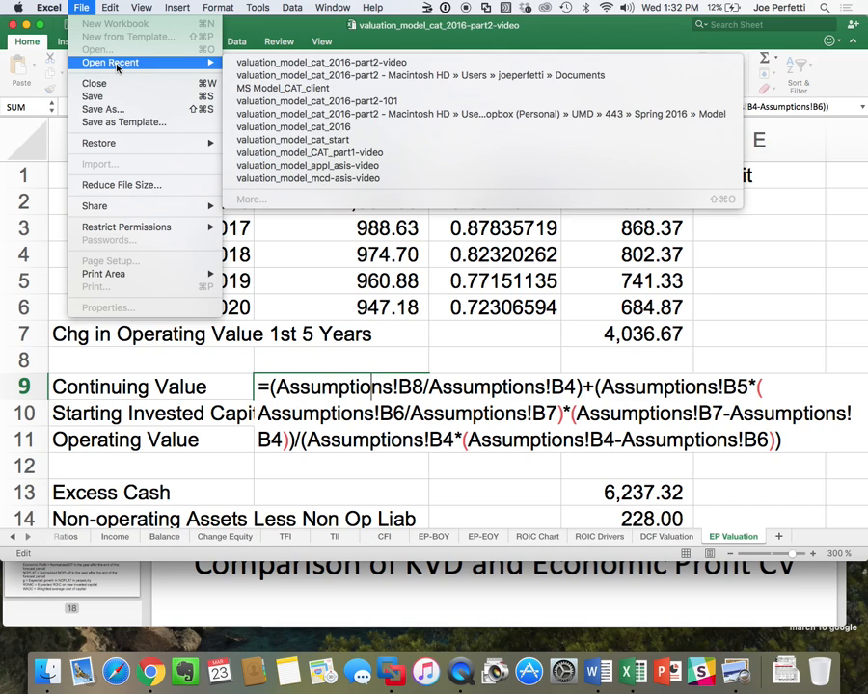
left_click(257, 90)
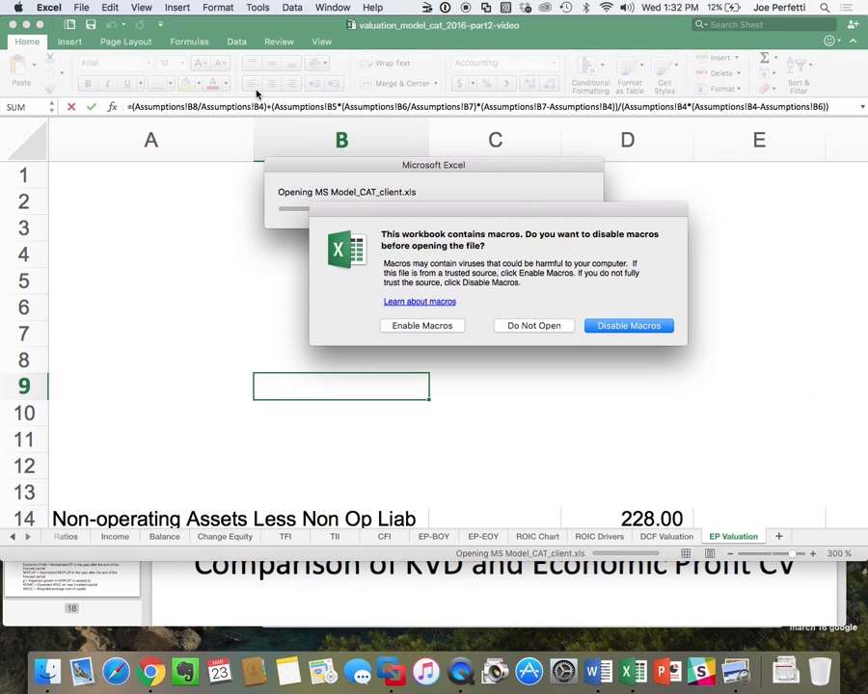
left_click(615, 326)
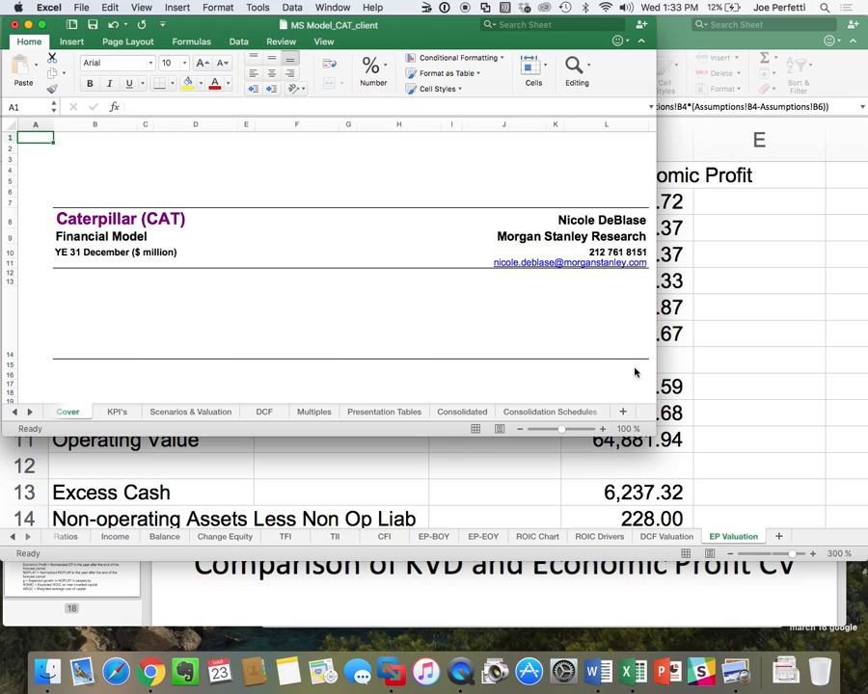
mouse_move(652, 433)
left_mouse_down()
mouse_move(848, 543)
mouse_move(846, 576)
left_mouse_up()
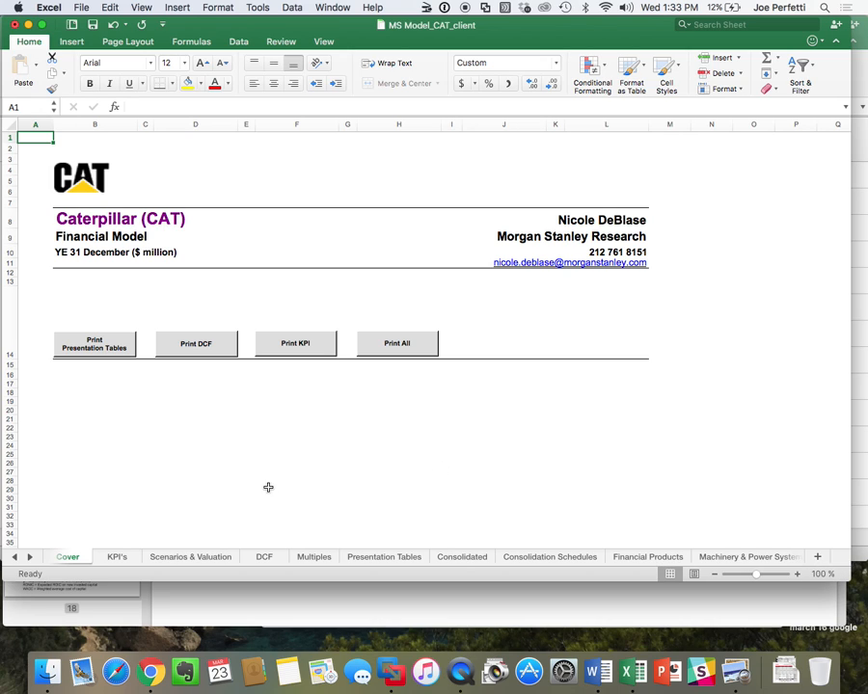
Show the DCF sheet at 200% zoom and examine the yearly cash flow, enterprise value and equity value rows through the TV column.
left_click(264, 557)
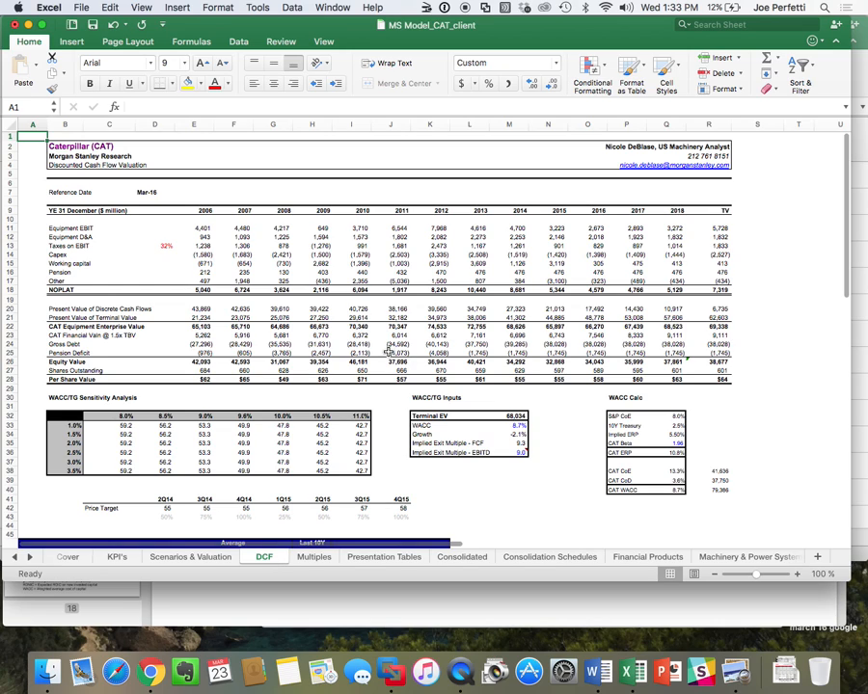
left_click(821, 574)
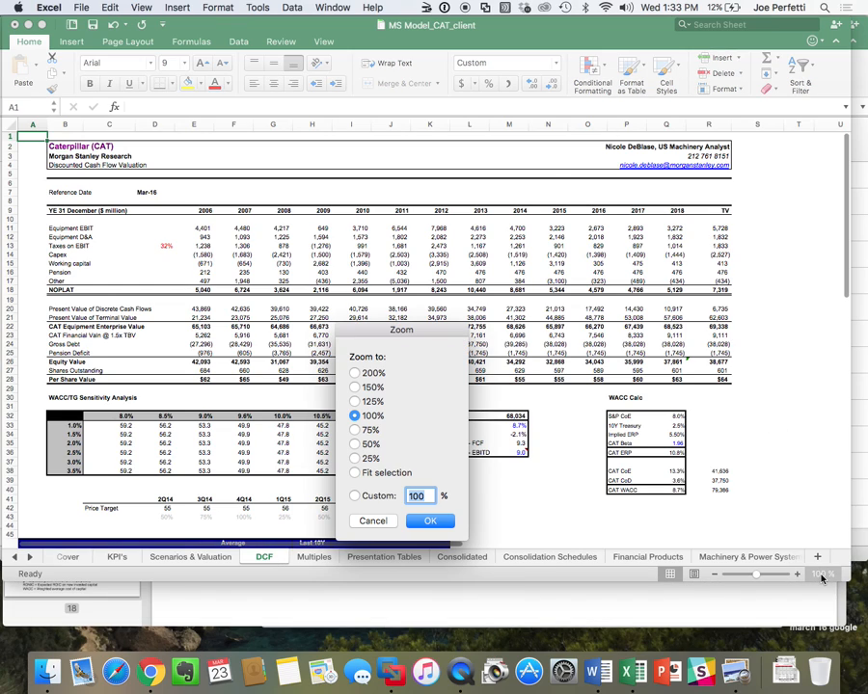
left_click(355, 372)
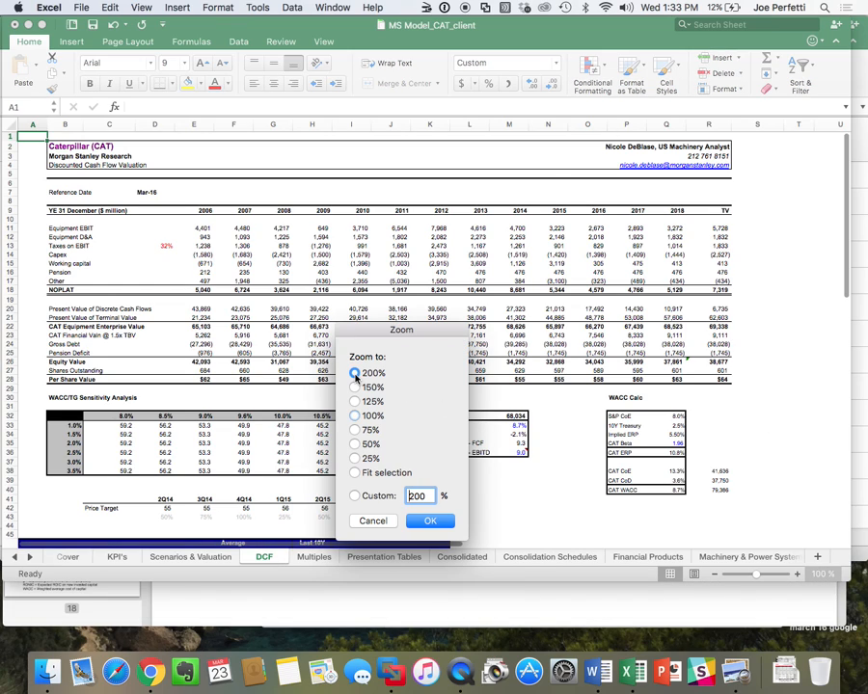
left_click(432, 522)
scroll(444, 495, "down", 2)
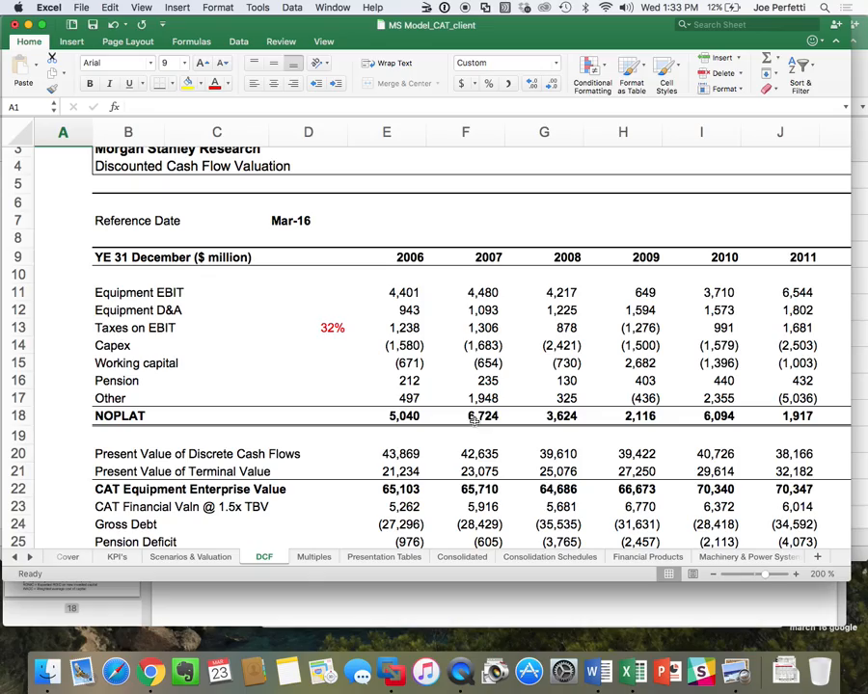
scroll(475, 420, "down", 1)
scroll(474, 421, "down", 5)
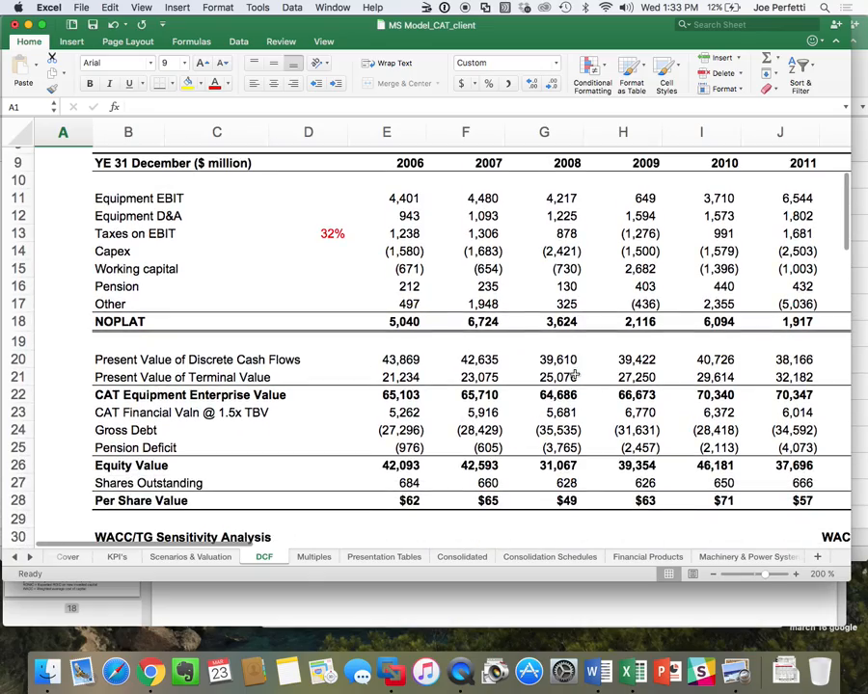
scroll(494, 348, "right", 5)
scroll(487, 347, "up", 2)
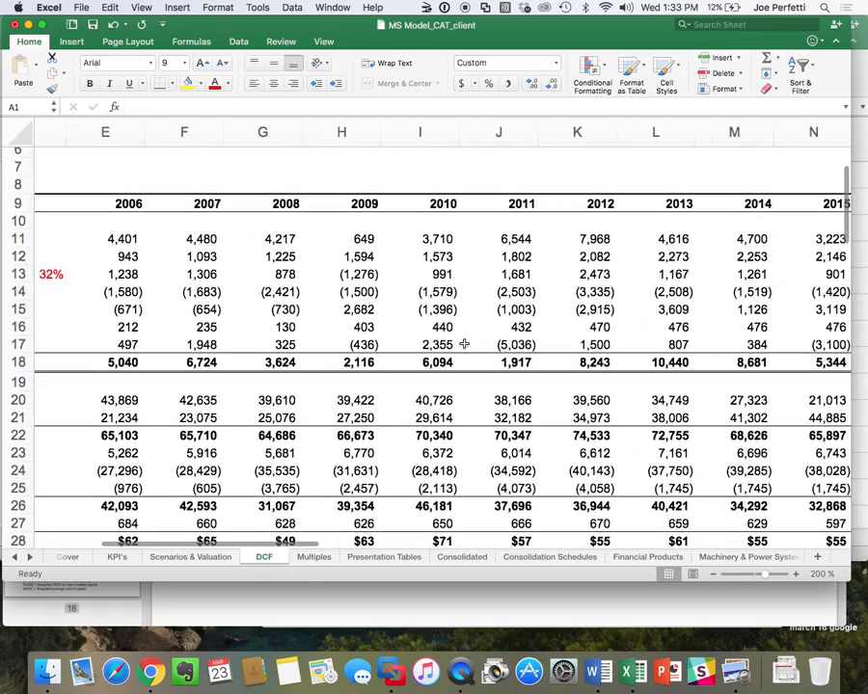
scroll(464, 344, "right", 5)
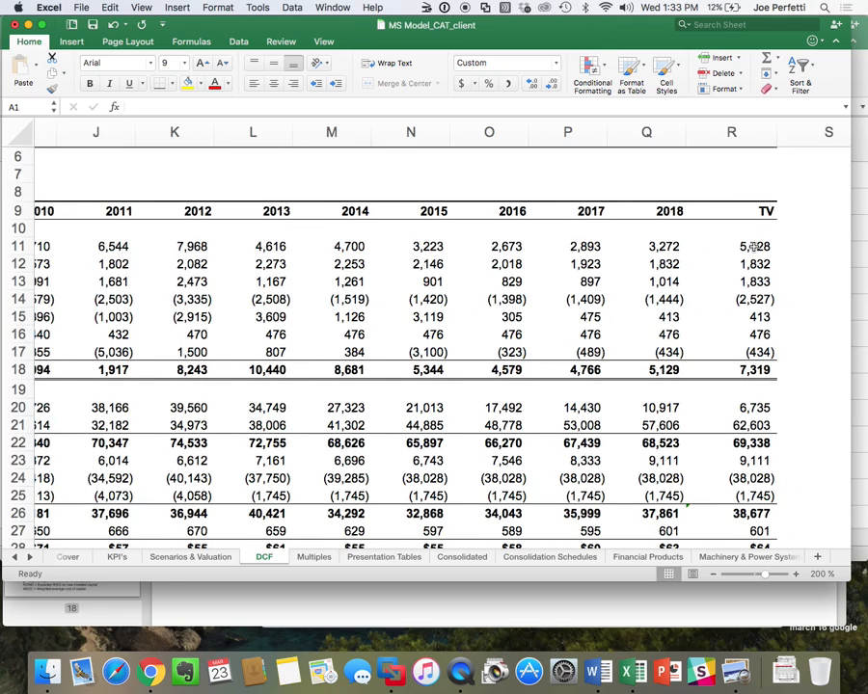
scroll(755, 247, "down", 10)
scroll(755, 247, "left", 7)
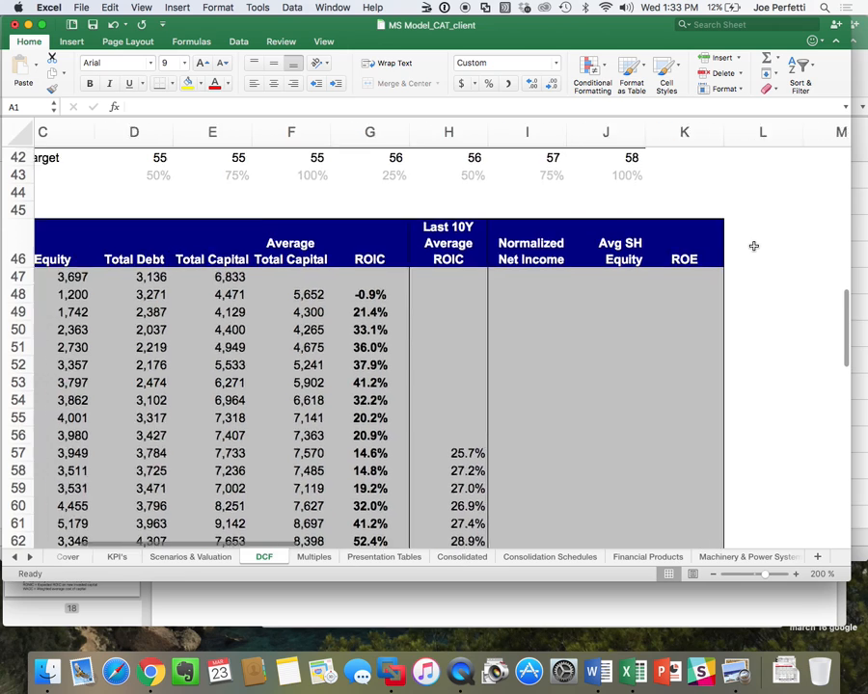
Examine the WACC/TG Sensitivity Analysis, the WACC/TG Inputs and the price targets on the DCF sheet.
scroll(752, 247, "up", 3)
scroll(753, 247, "up", 5)
scroll(753, 246, "left", 2)
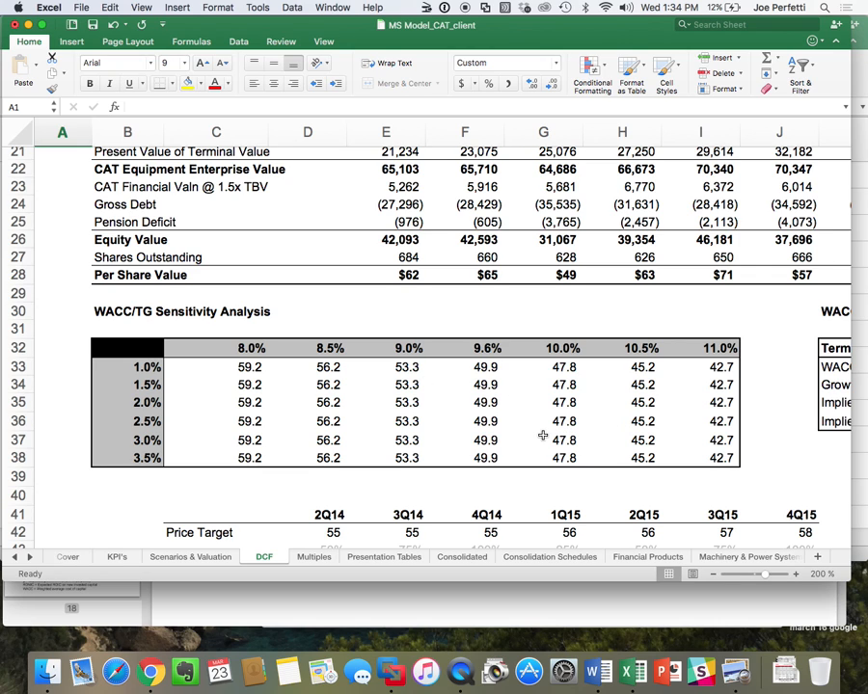
scroll(543, 436, "right", 5)
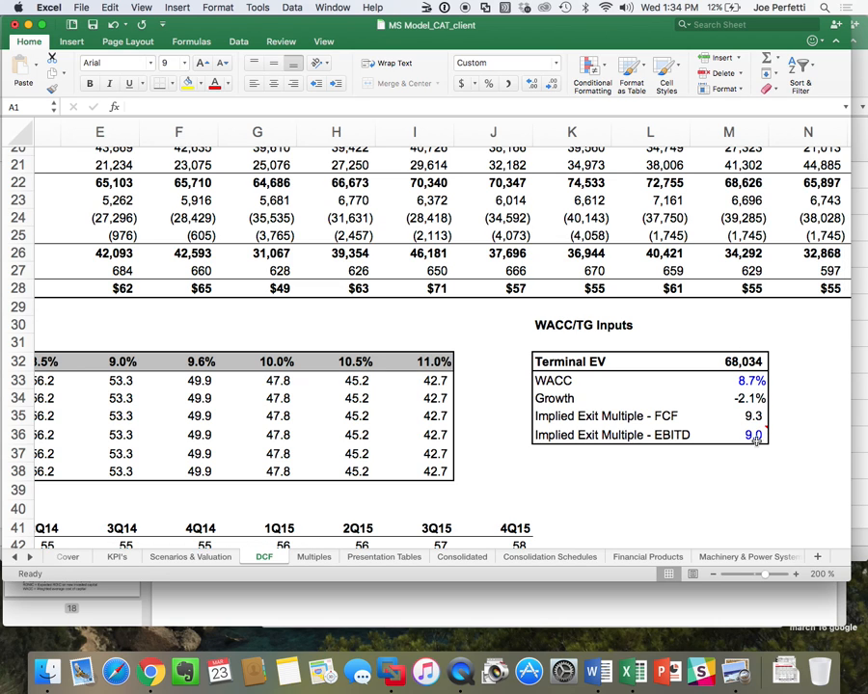
scroll(734, 445, "down", 5)
scroll(734, 445, "left", 1)
scroll(734, 445, "down", 2)
scroll(733, 445, "left", 2)
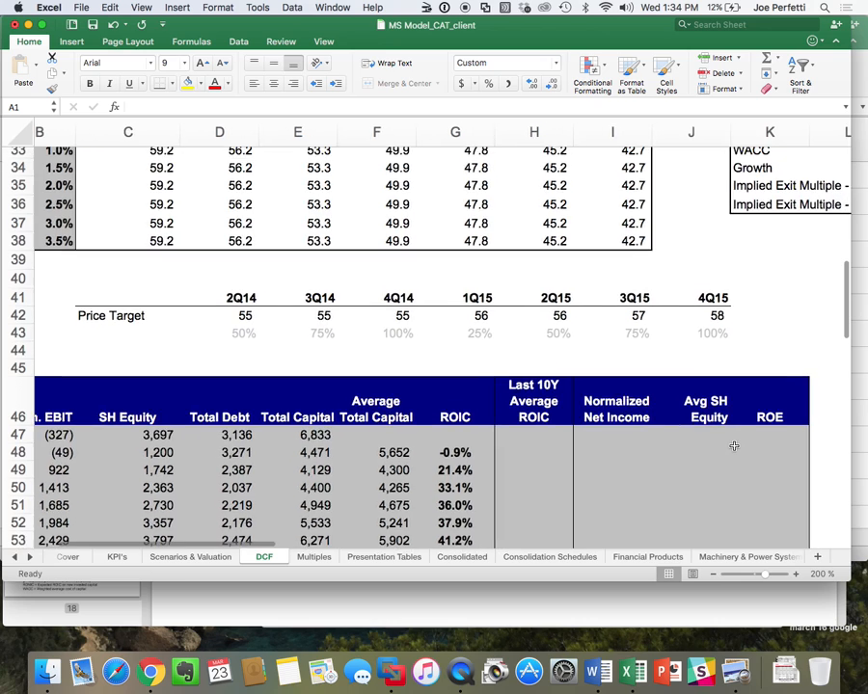
scroll(734, 446, "up", 1)
scroll(734, 445, "up", 3)
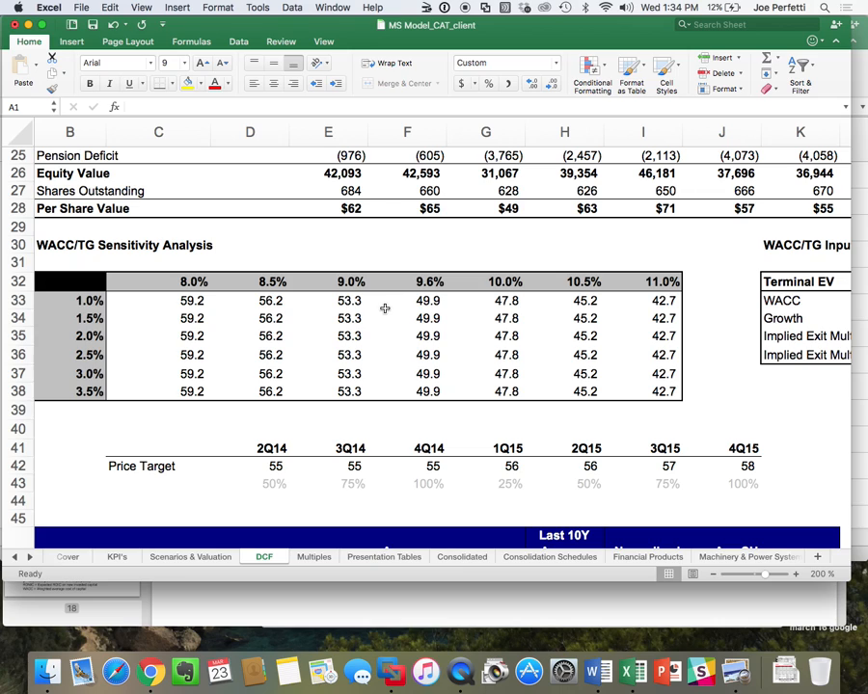
Open the Multiples sheet to view Caterpillar's trading multiples.
left_click(306, 557)
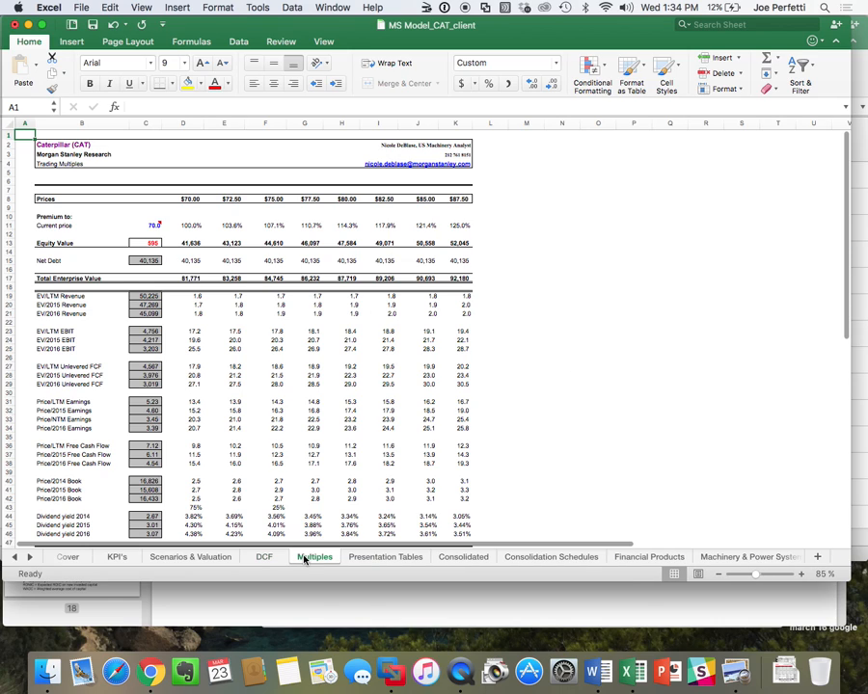